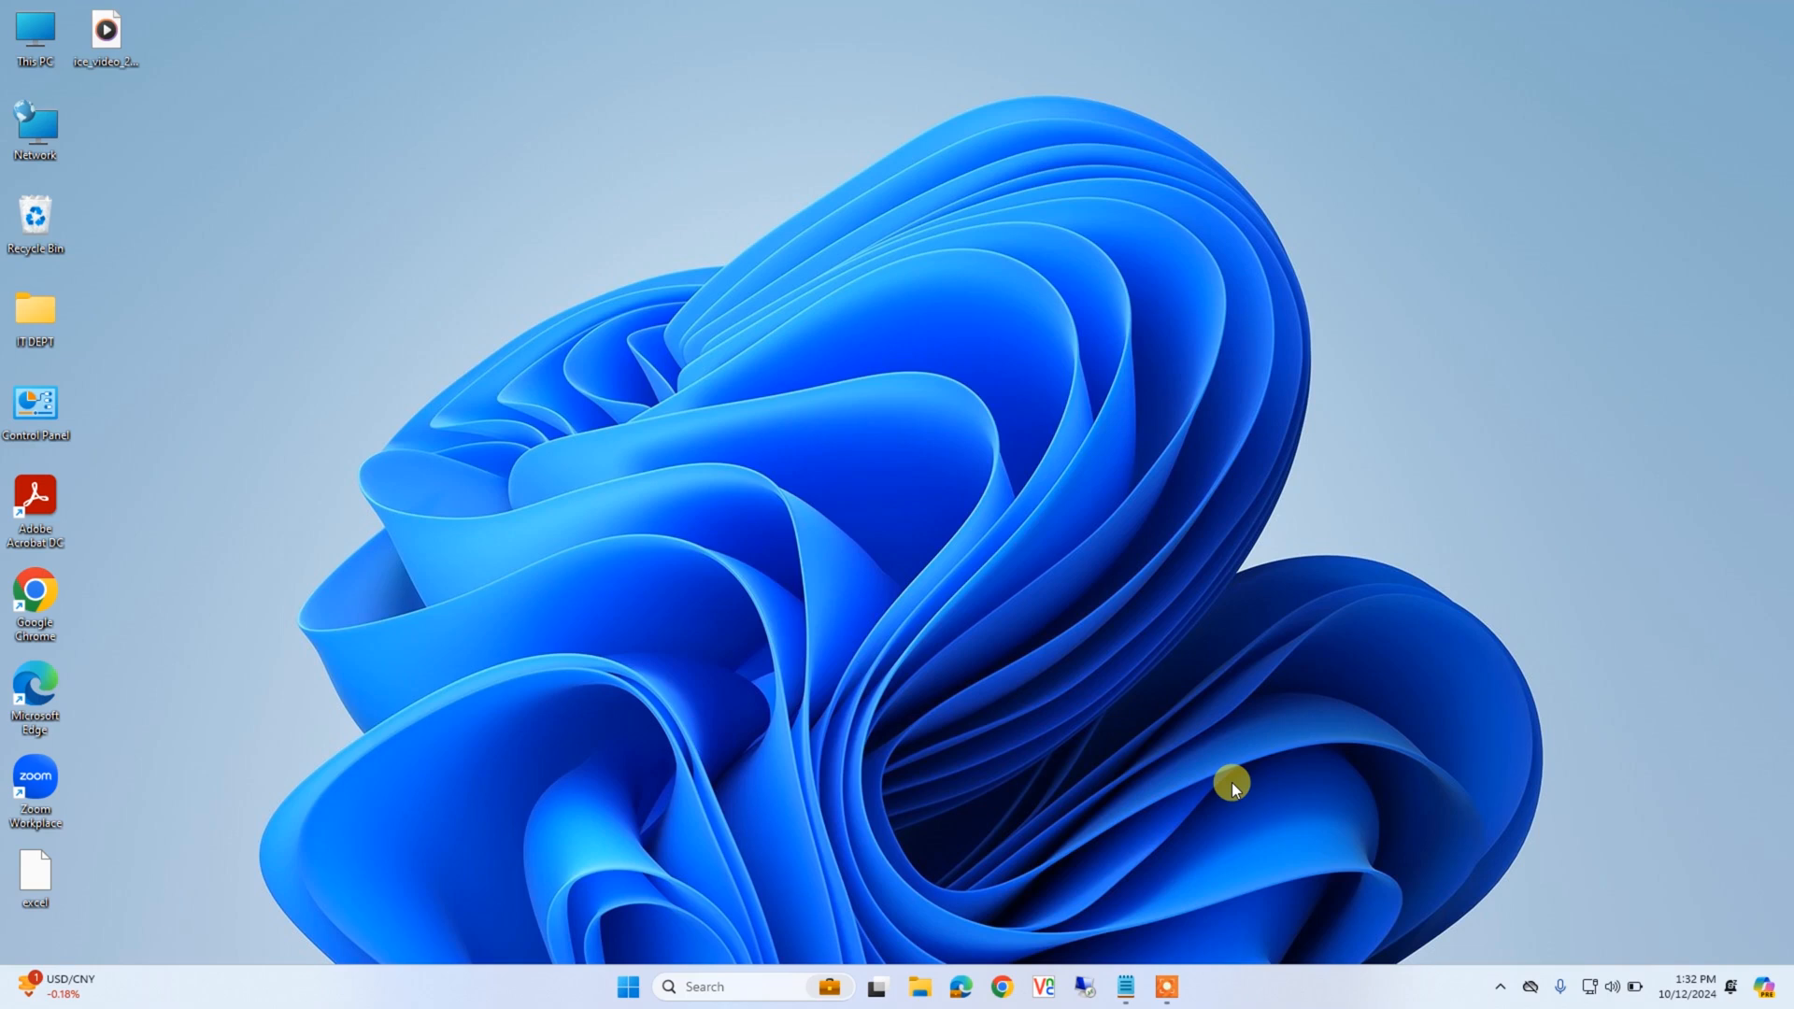
Switch to Chrome, search Google for "office deployment tool", and download the Office Deployment Tool from Microsoft's download page
{"action": "left_click", "coordinate": [999, 987]}
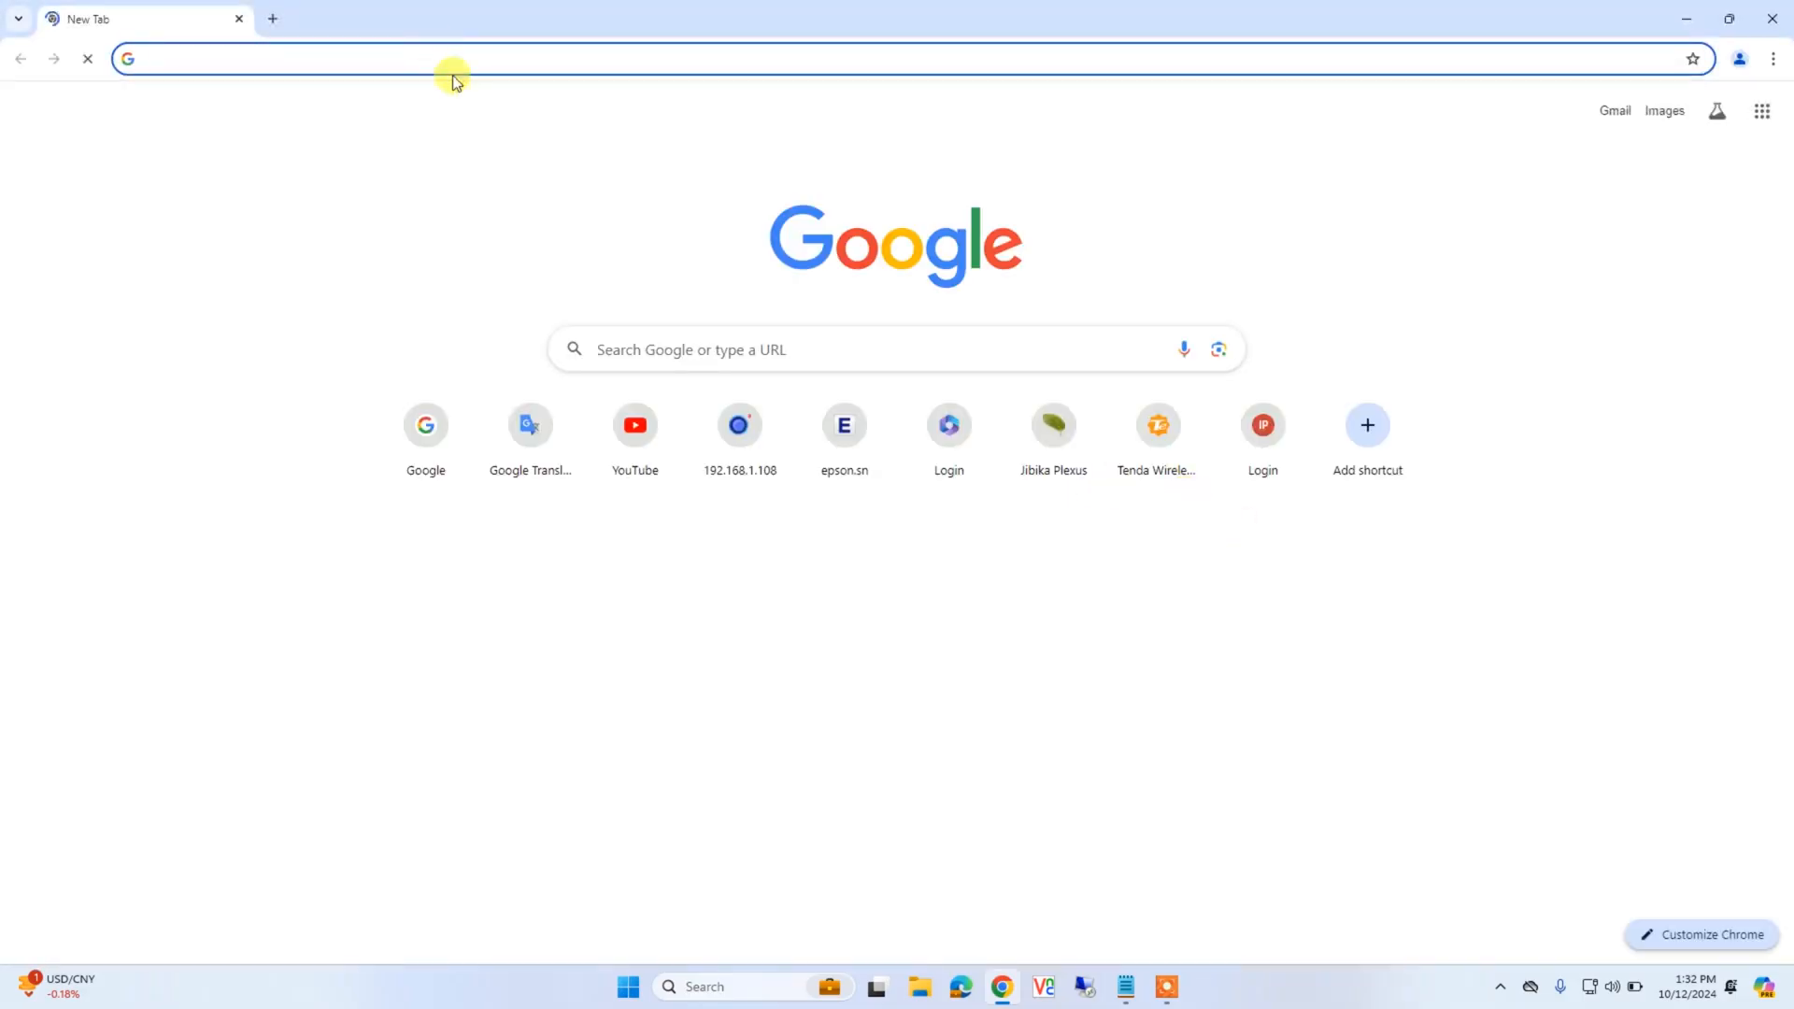
{"action": "type", "text": "goo"}
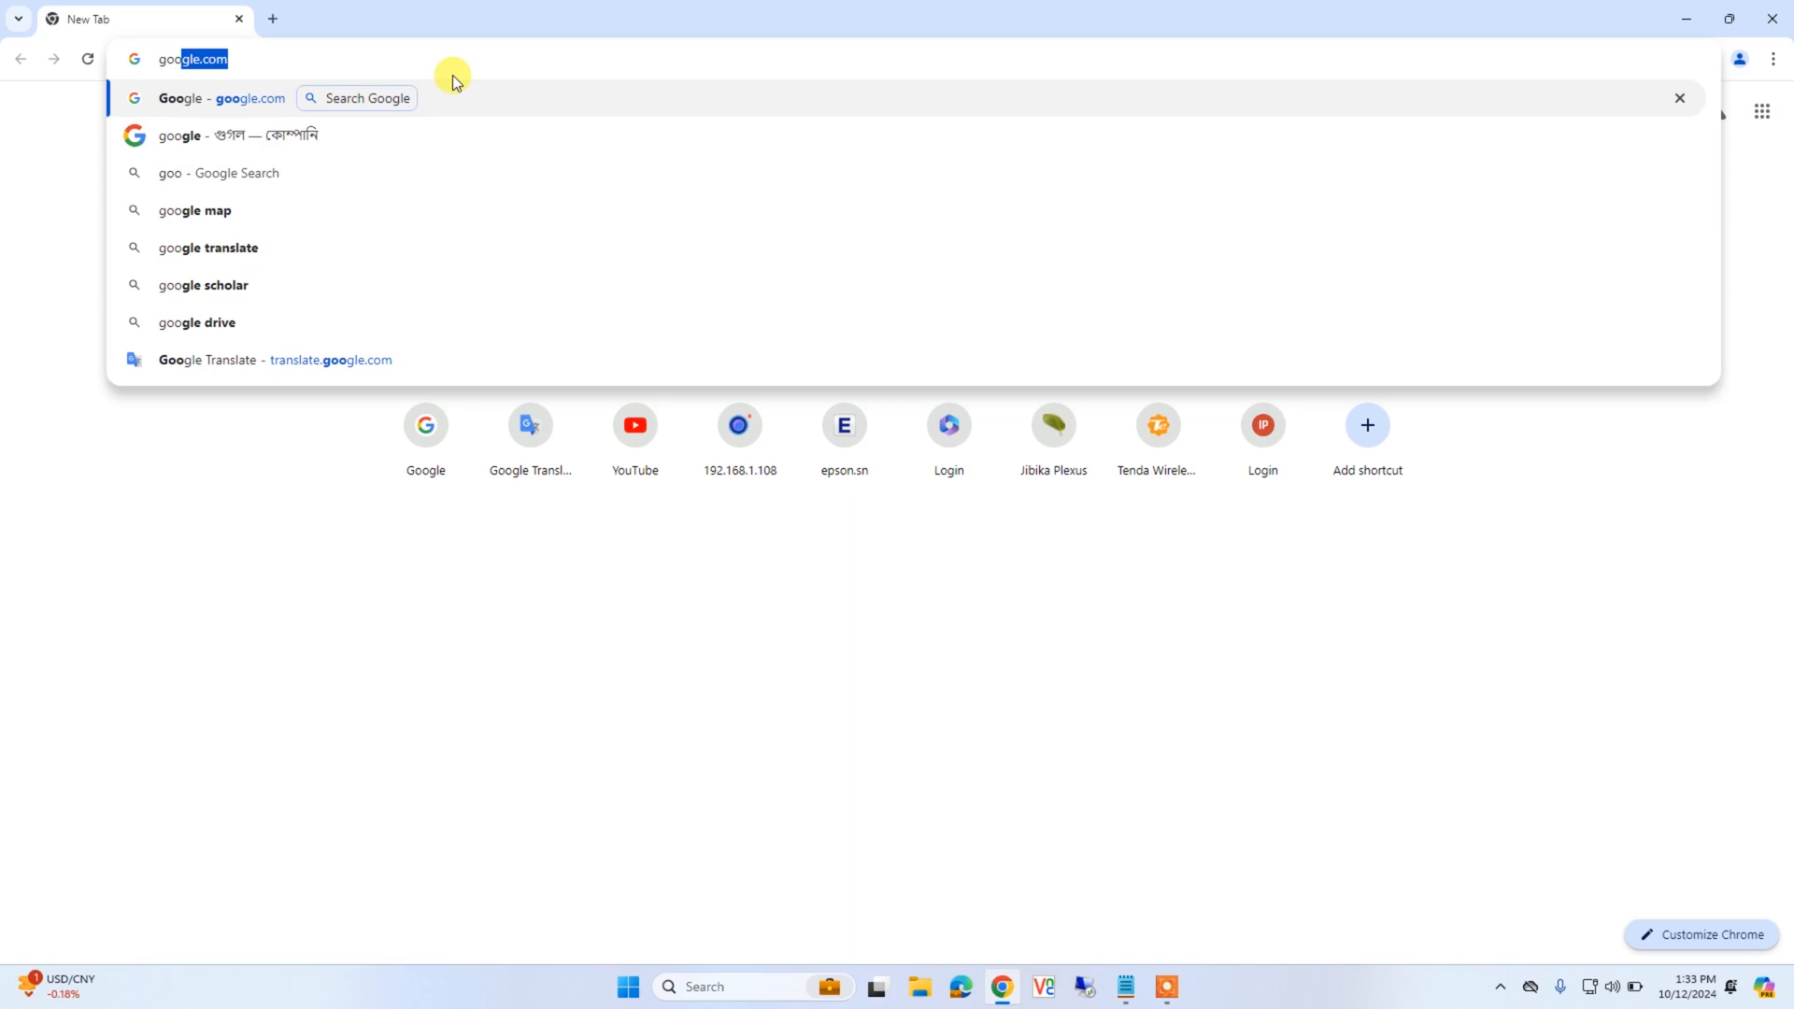
{"action": "key", "text": "Return"}
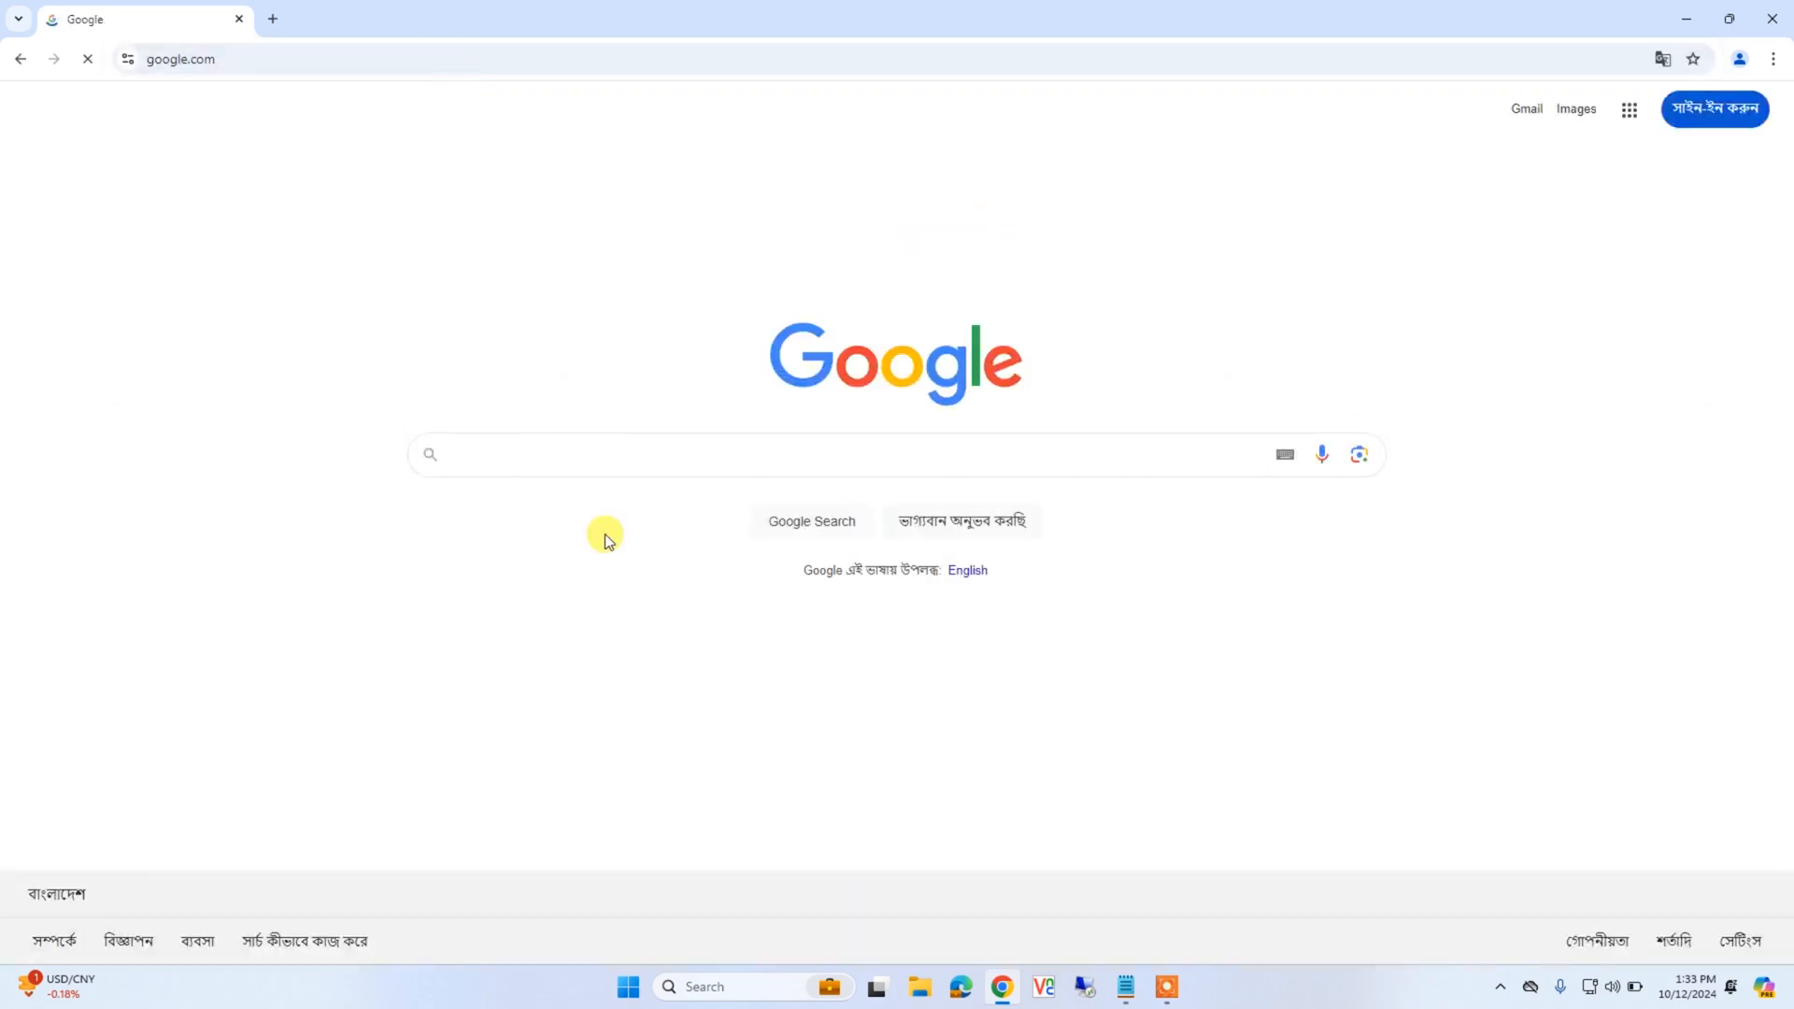
{"action": "type", "text": "office"}
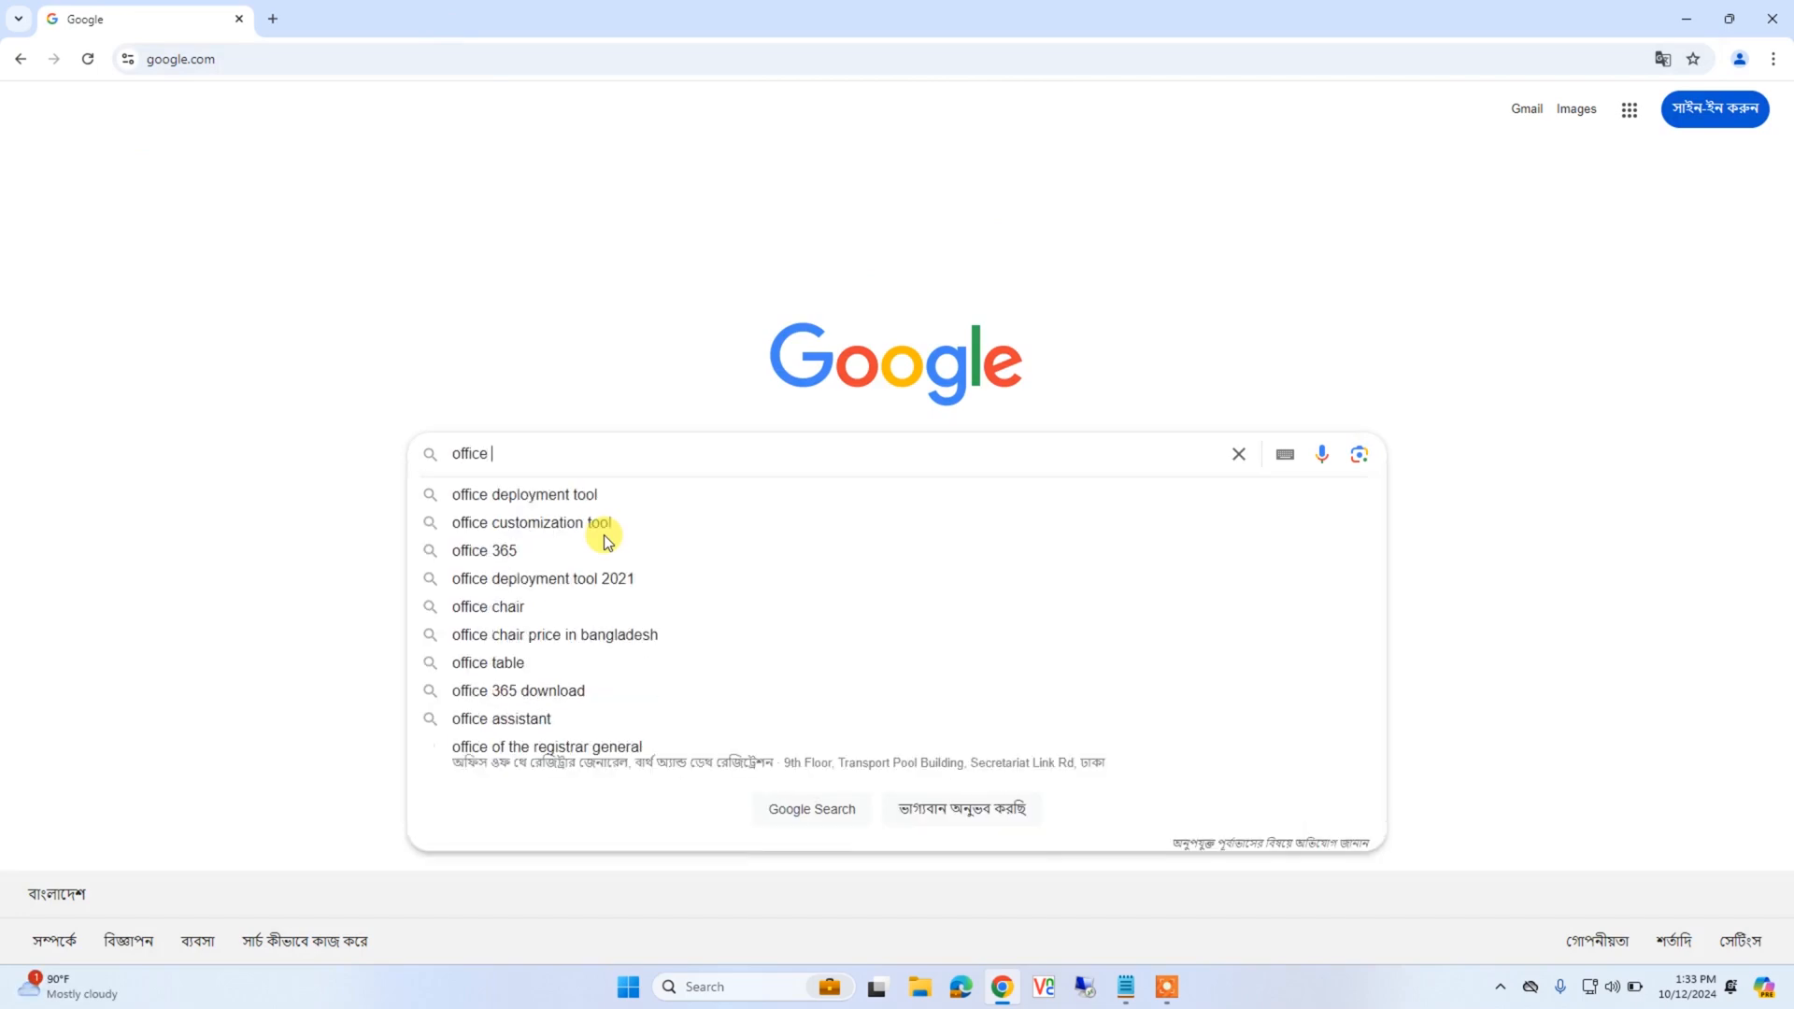
{"action": "key", "text": "Down"}
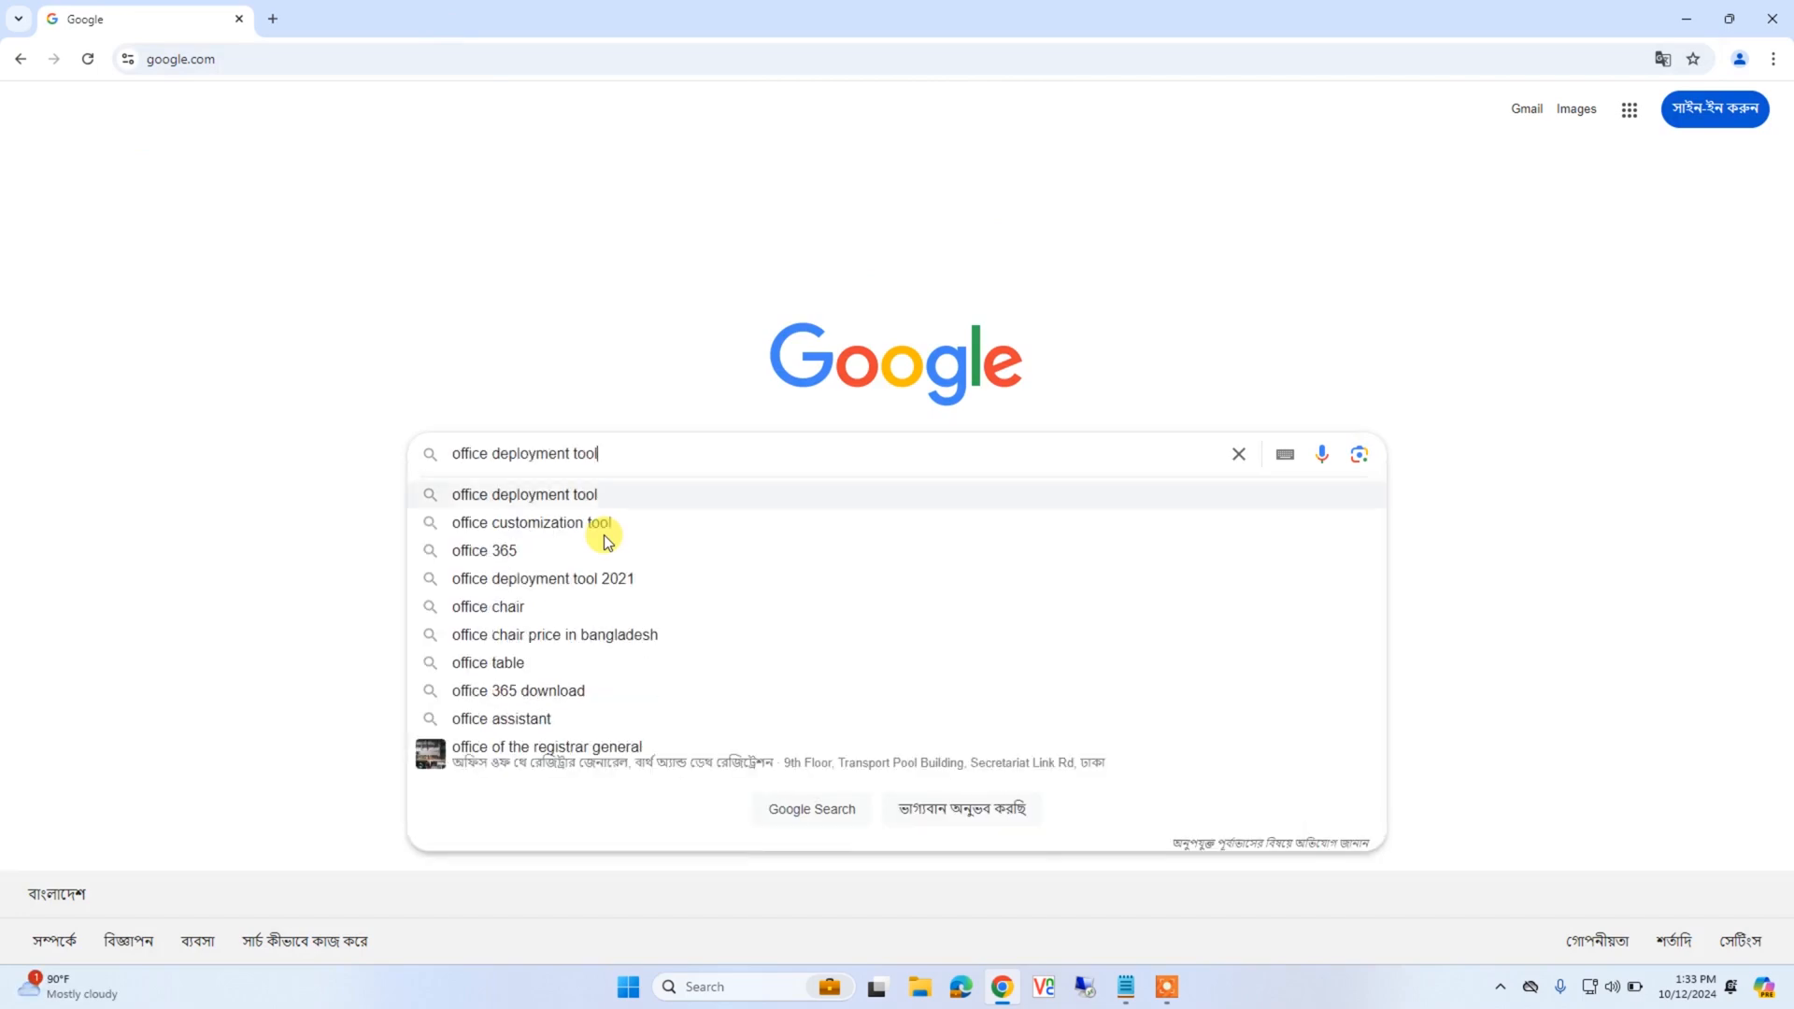
{"action": "left_click", "coordinate": [606, 461]}
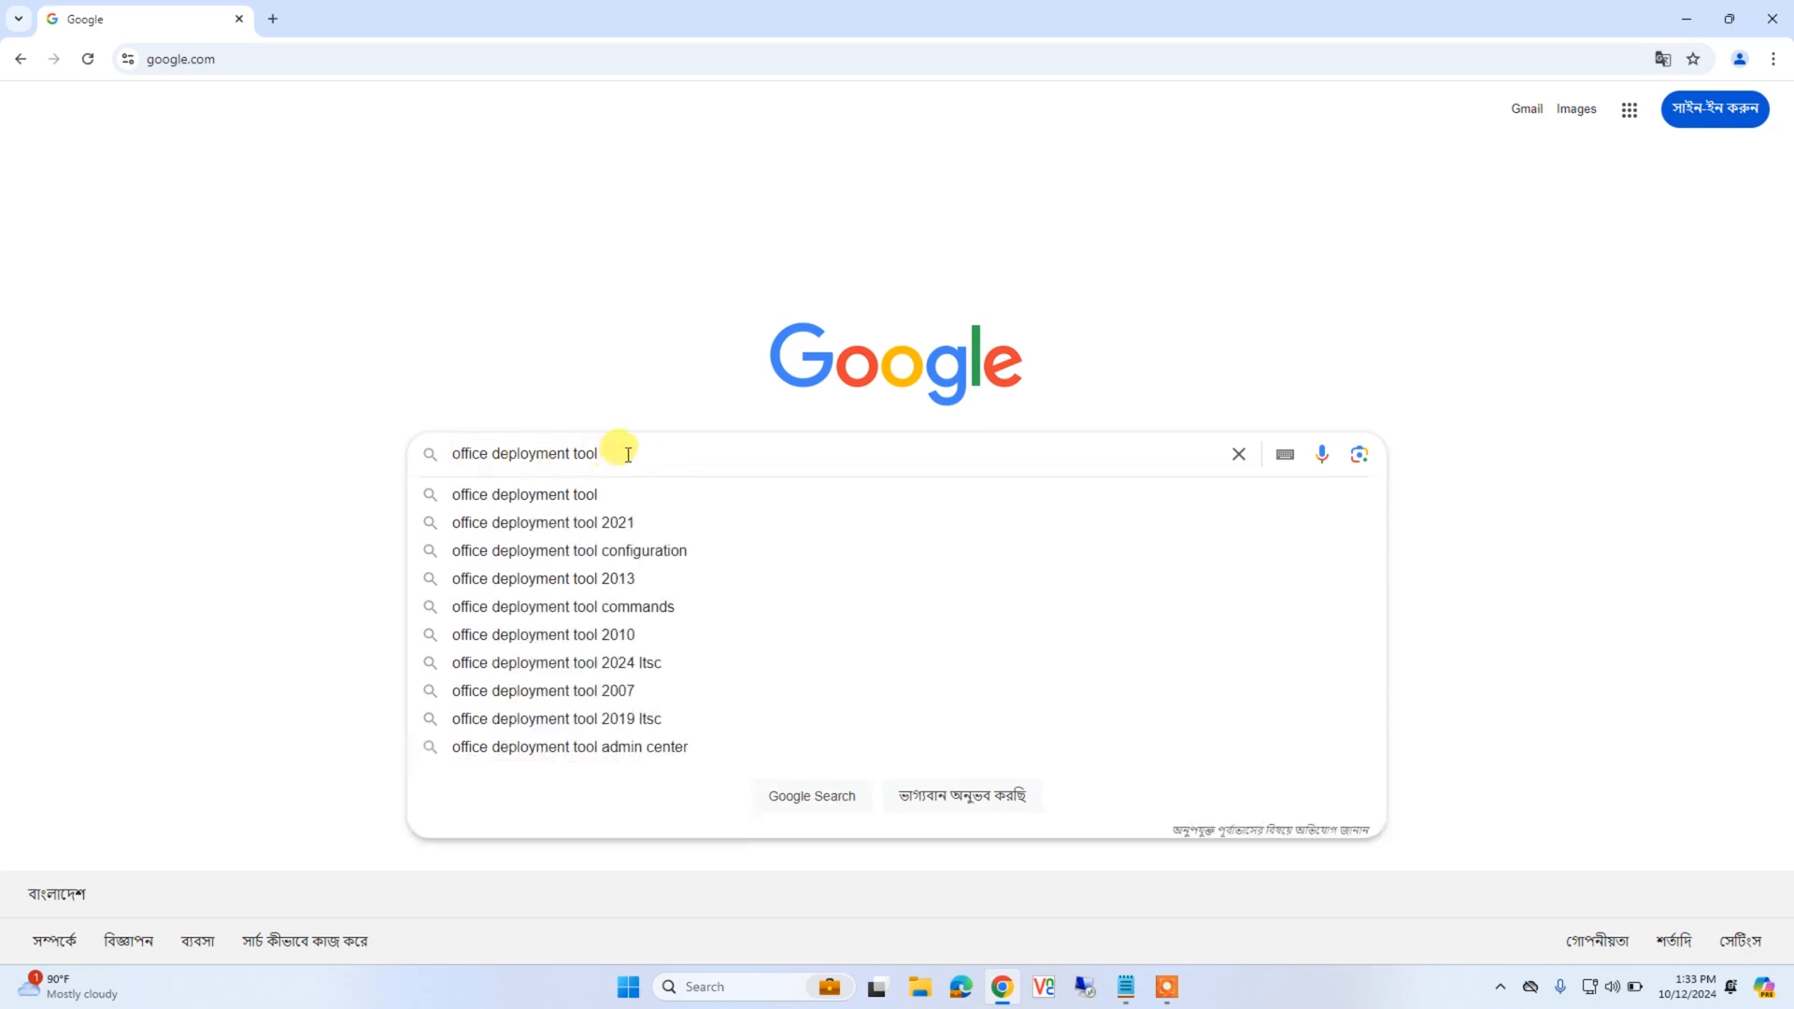
{"action": "key", "text": "Return"}
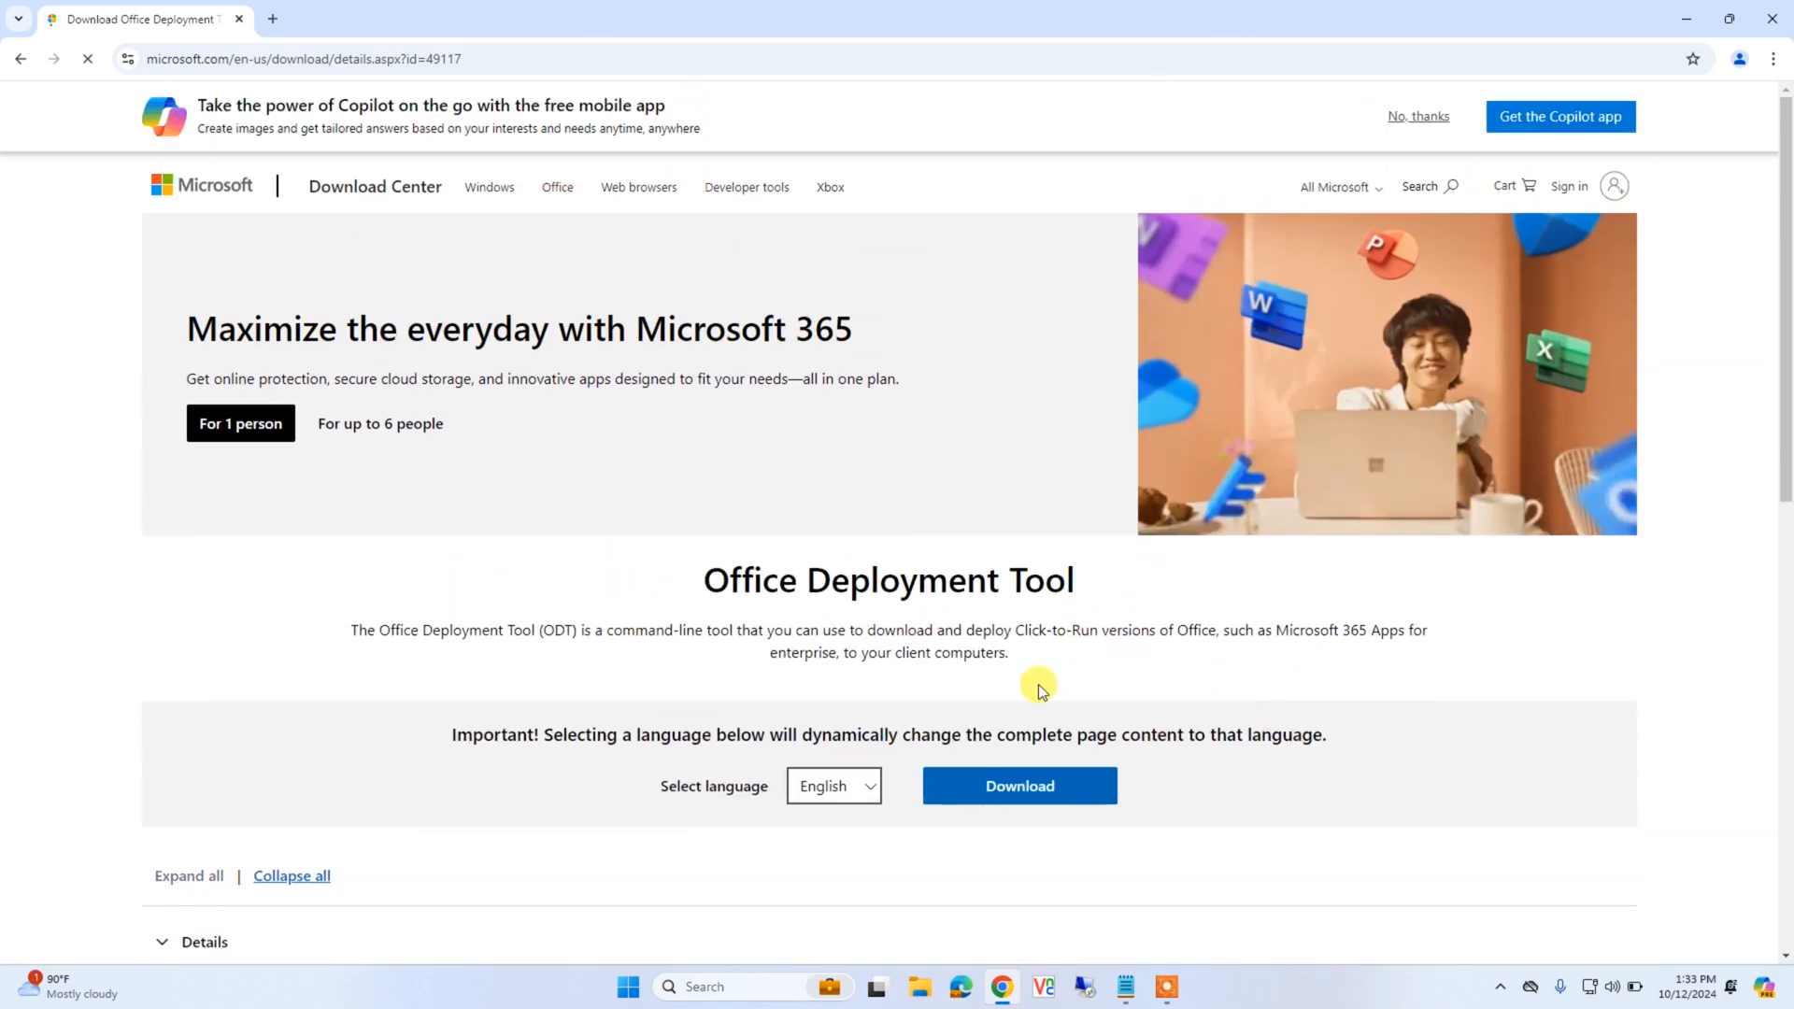
{"action": "left_click", "coordinate": [1017, 788]}
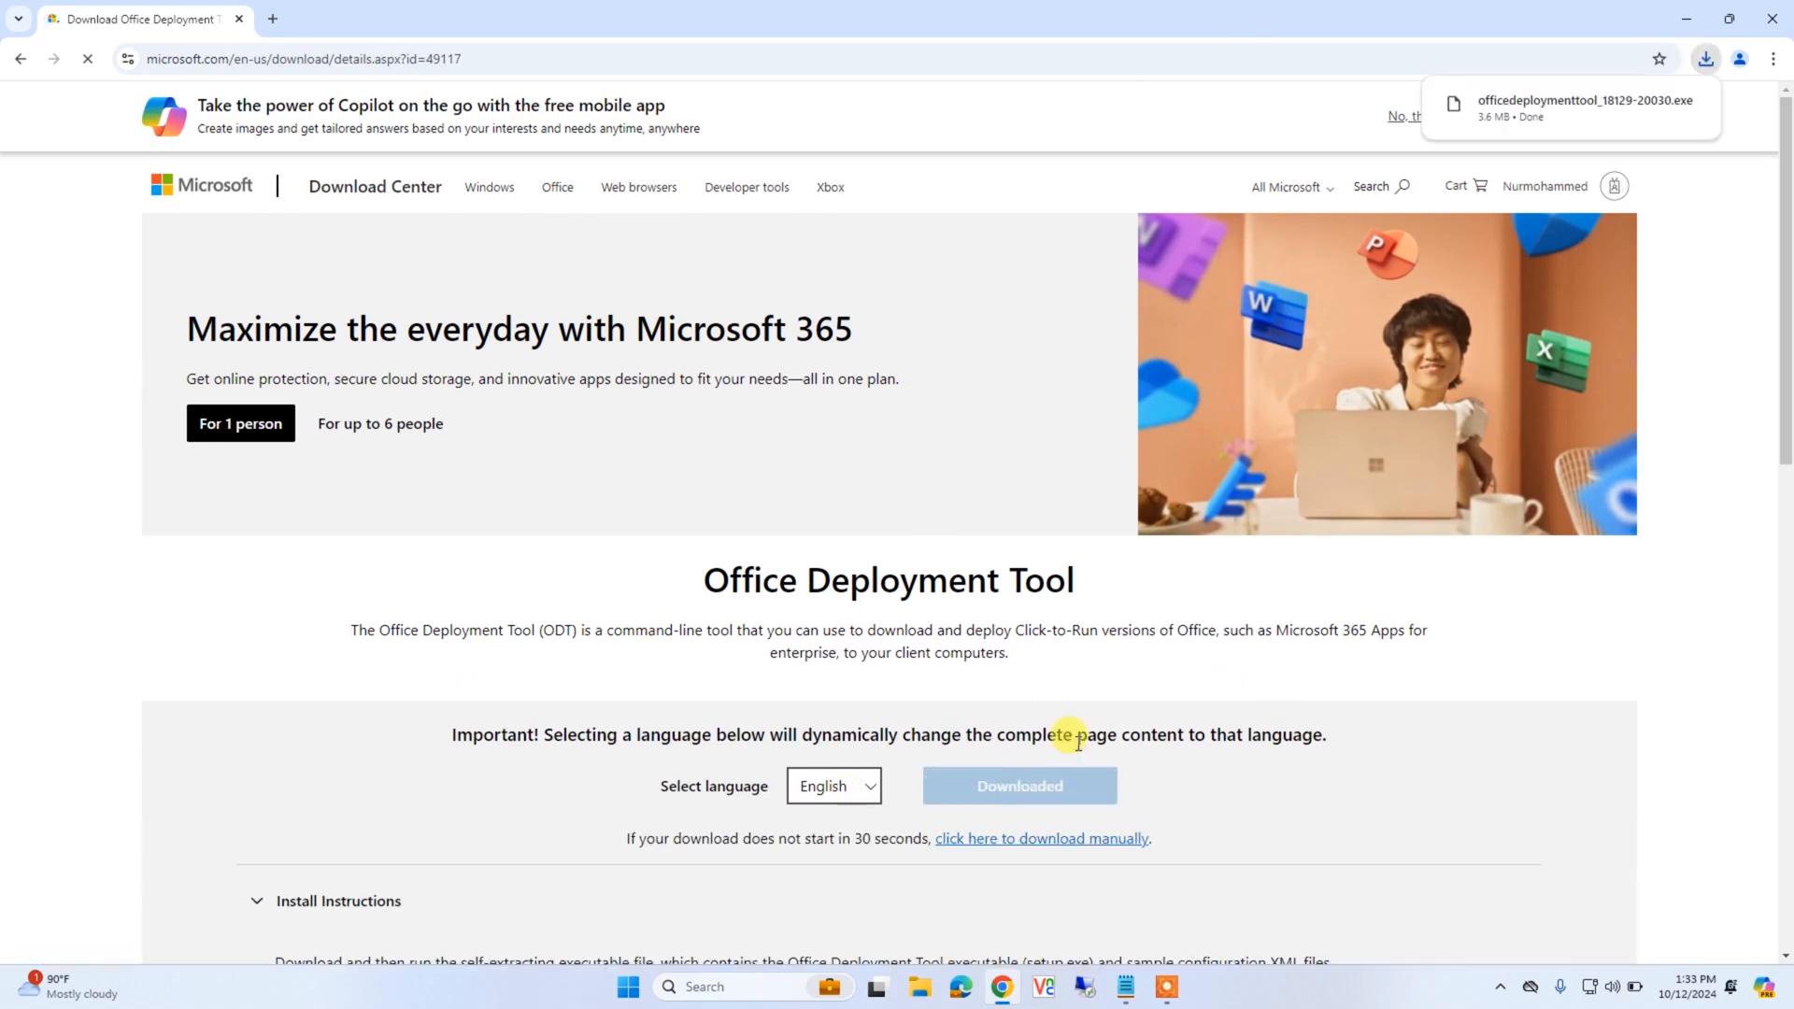
{"action": "mouse_move", "coordinate": [1621, 114]}
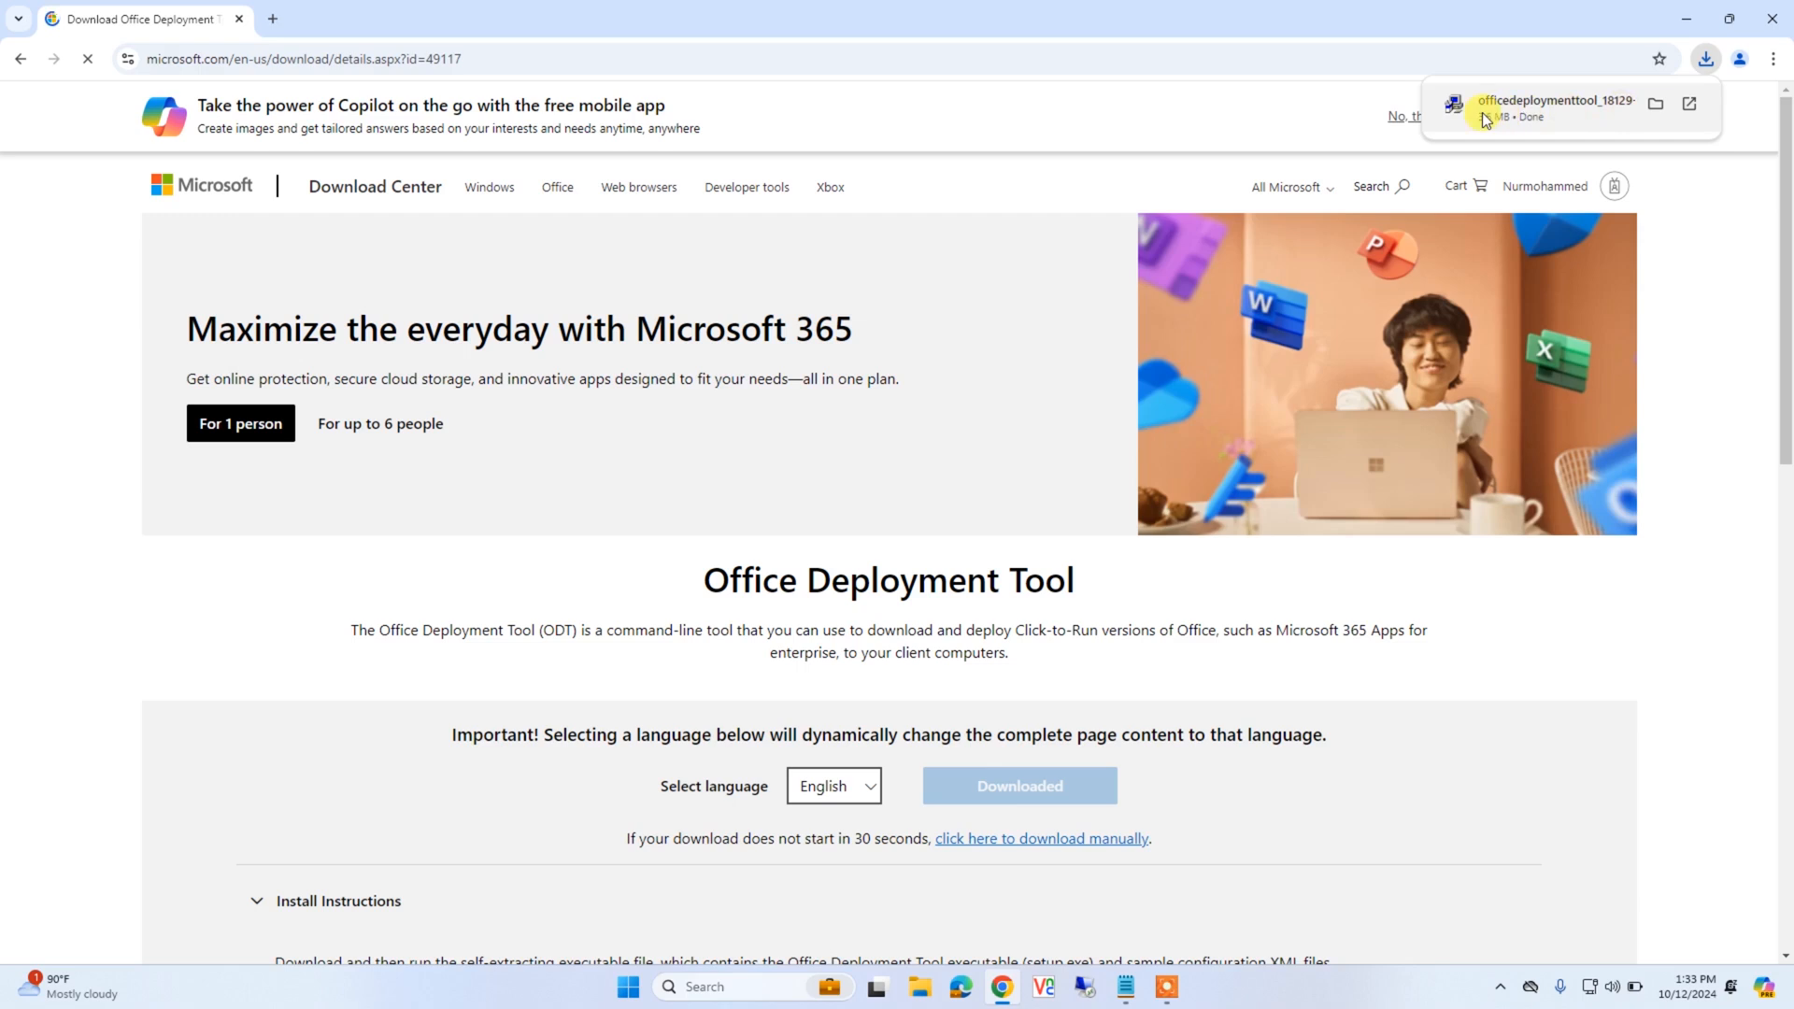
Search Google for "office customization tool" in a new browser tab and open the Office Customization Tool's deployment settings page
{"action": "left_click", "coordinate": [271, 20]}
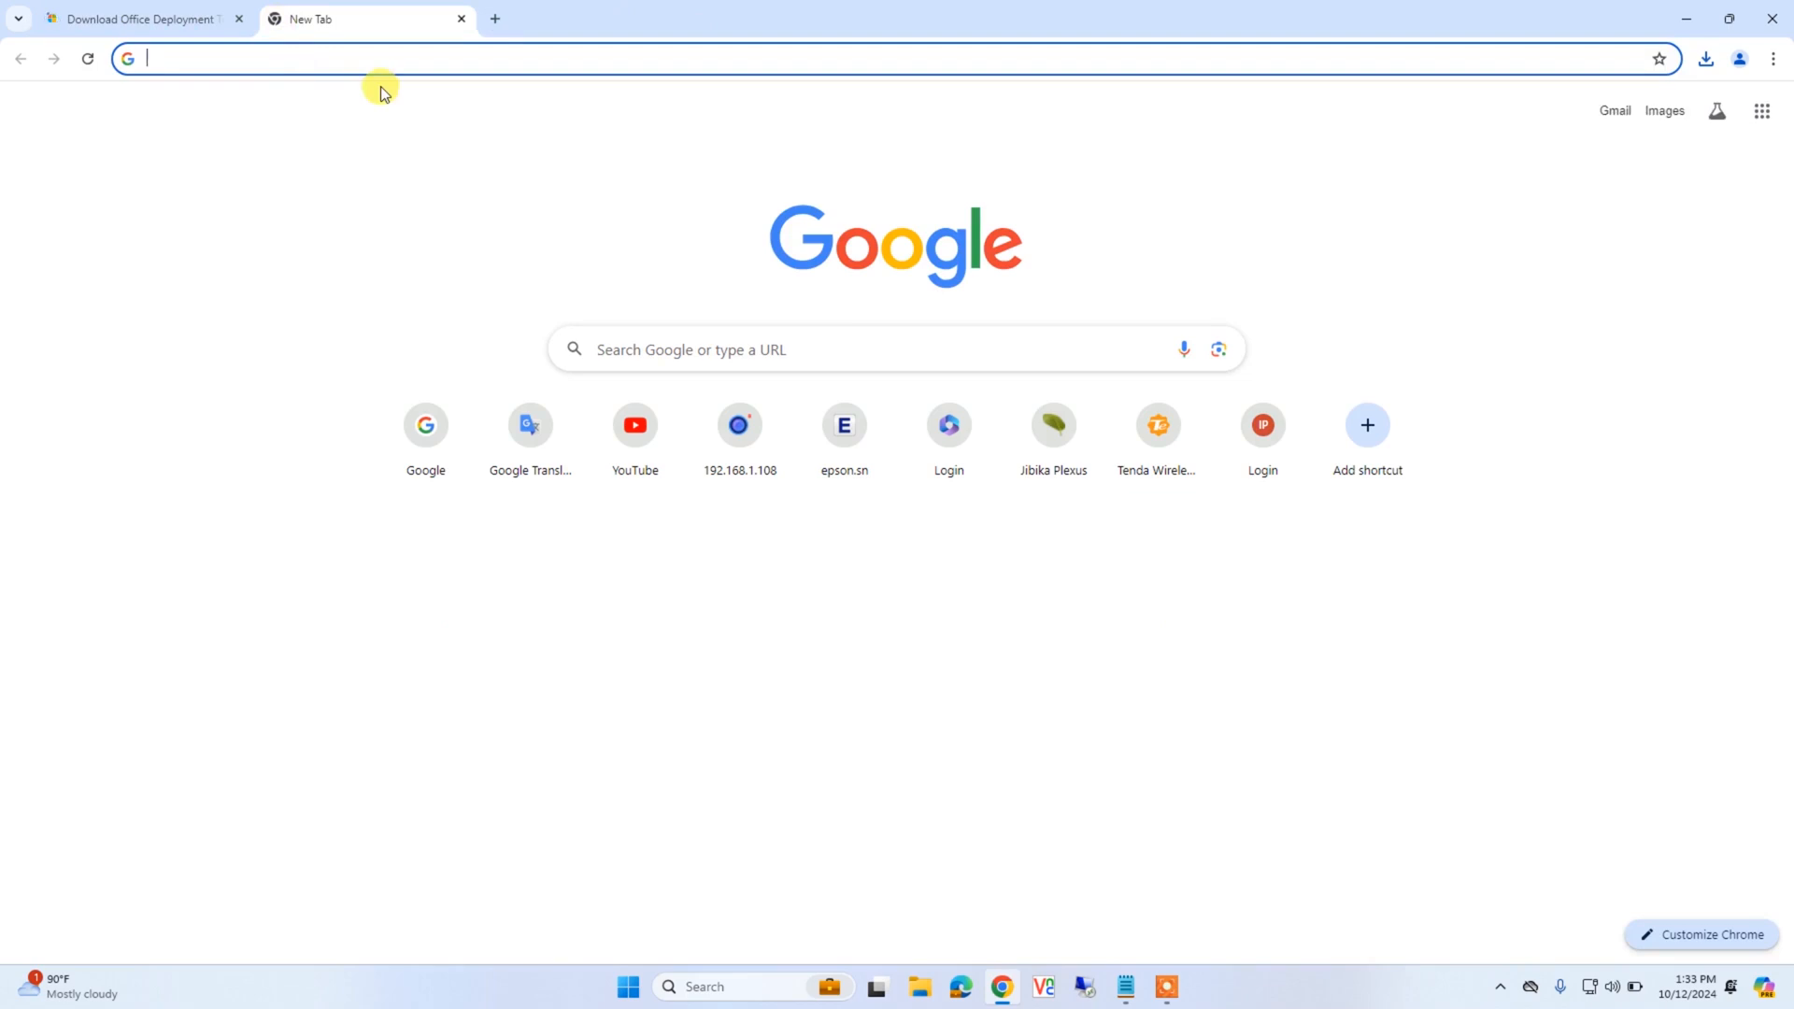
{"action": "type", "text": "goo"}
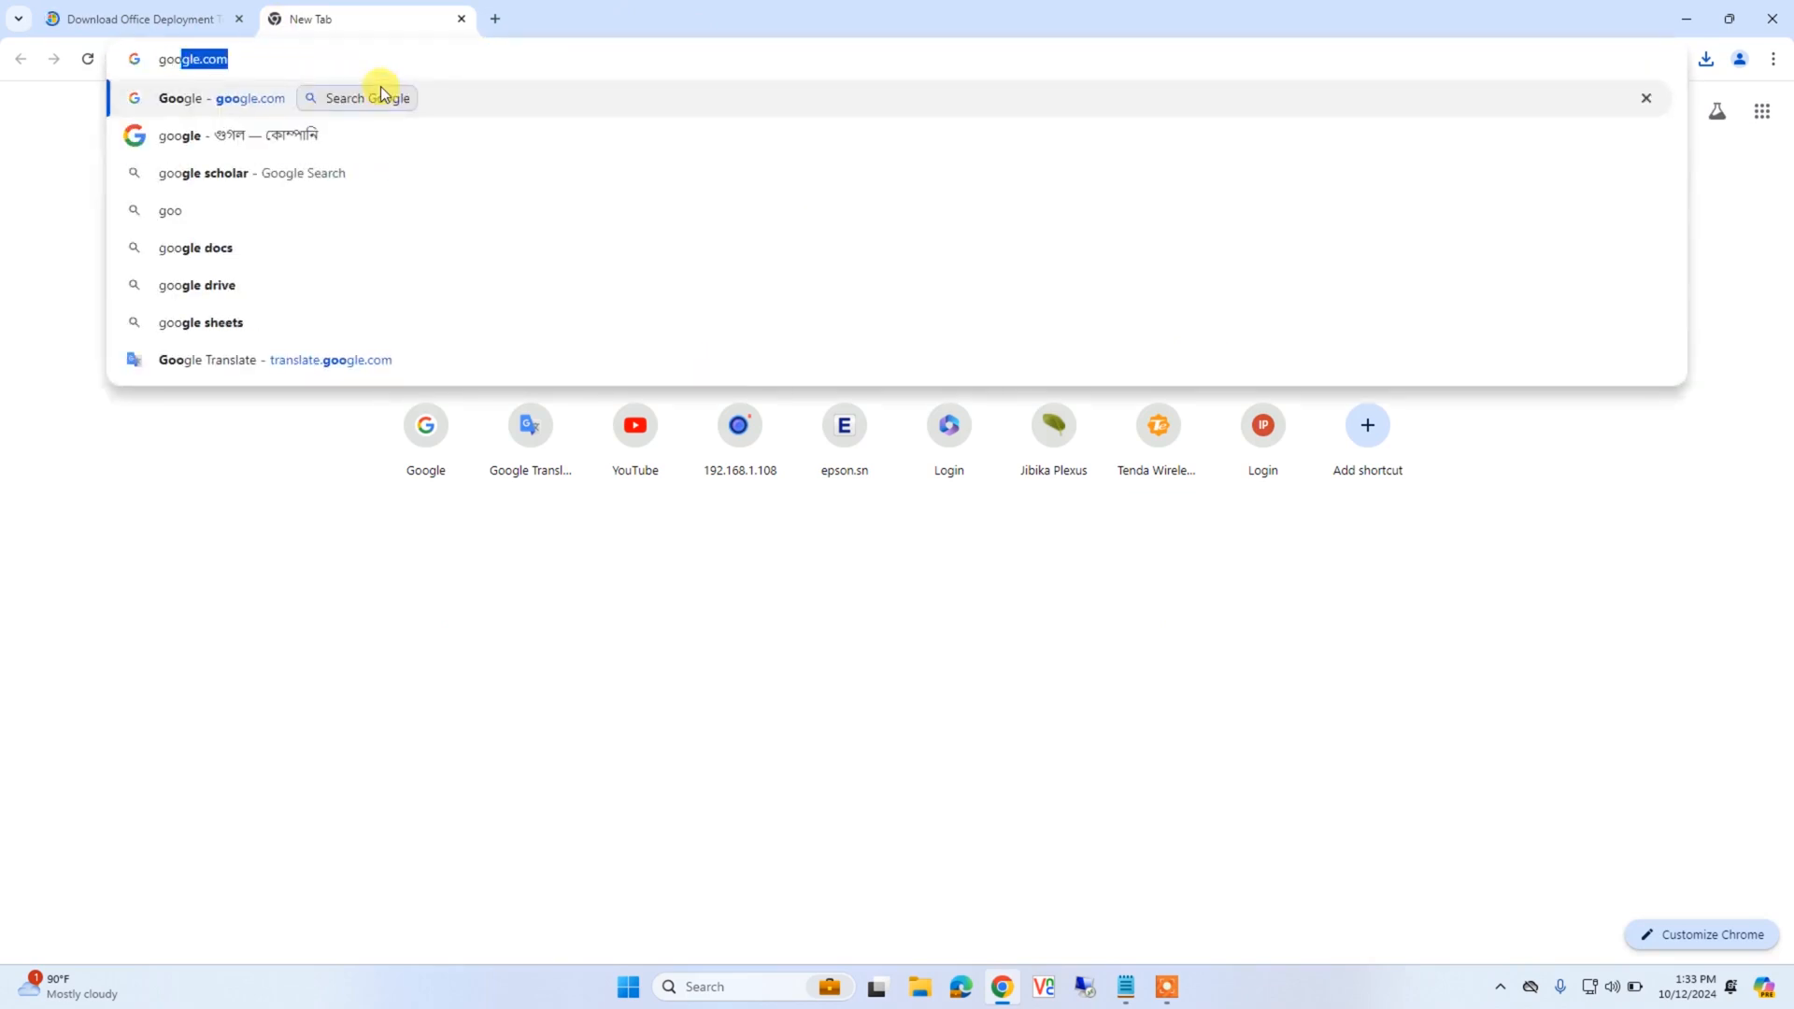
{"action": "key", "text": "Return"}
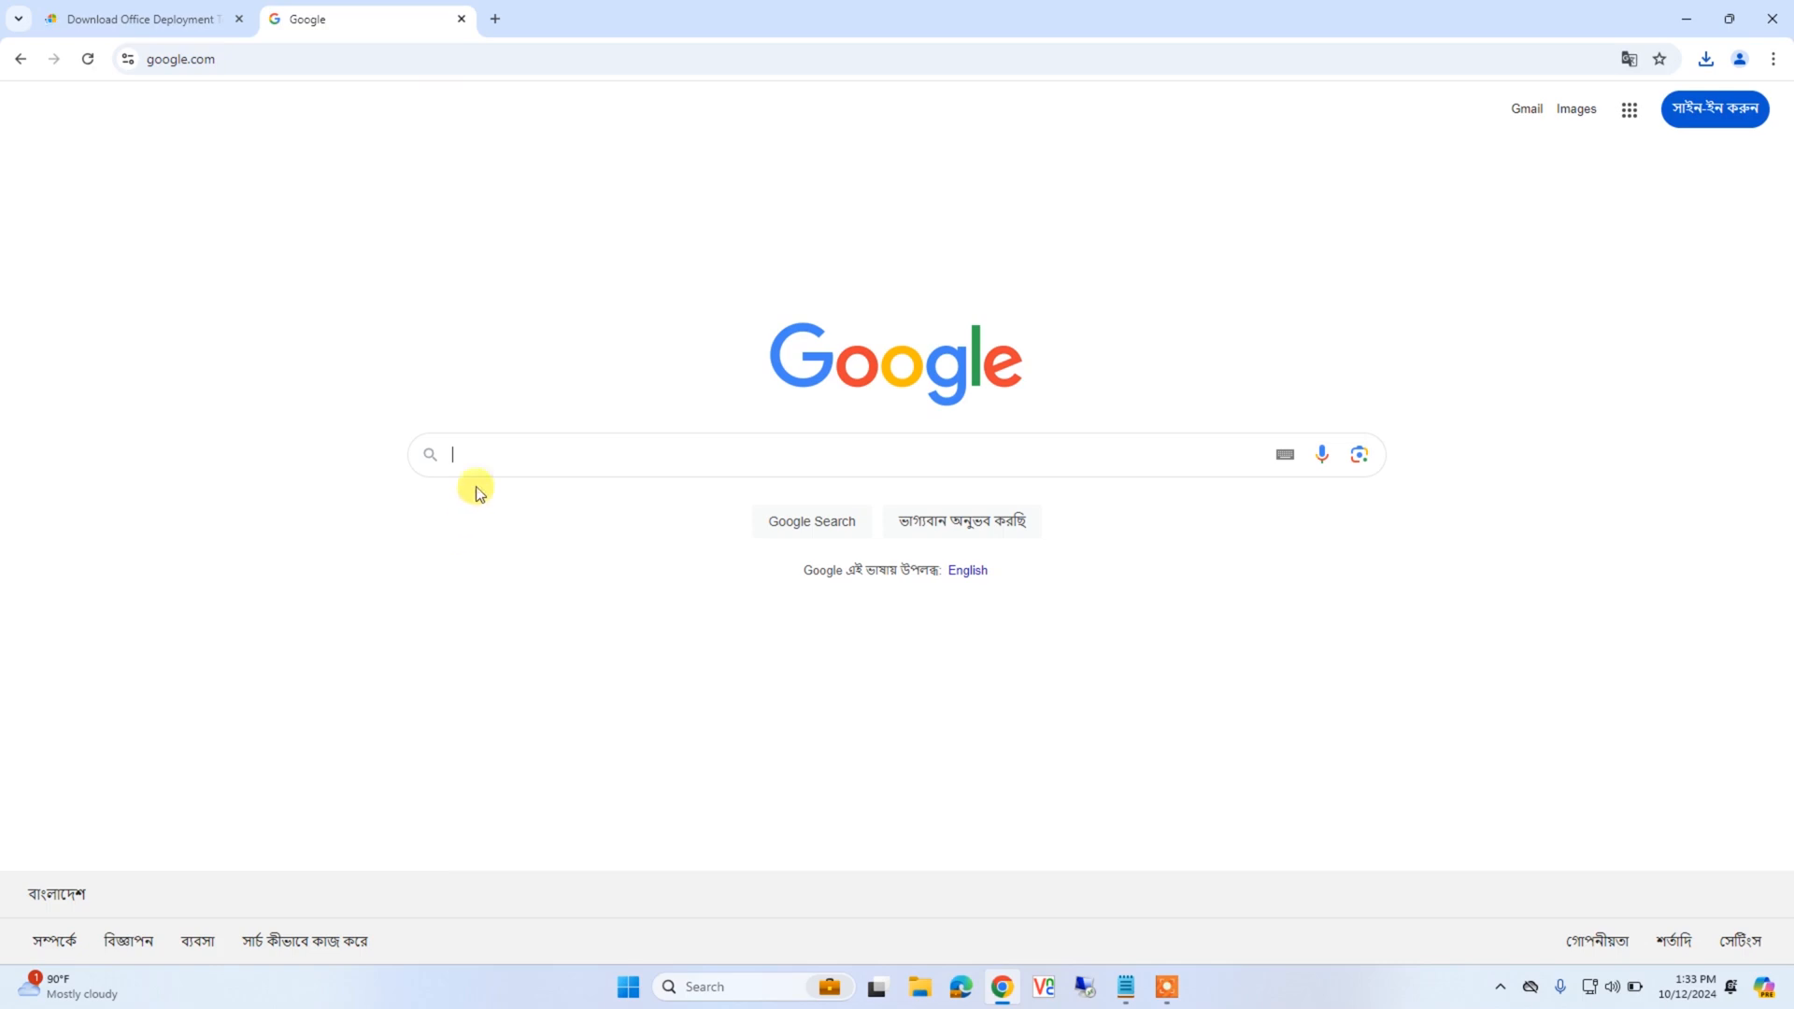
{"action": "left_click", "coordinate": [512, 455]}
{"action": "type", "text": "office"}
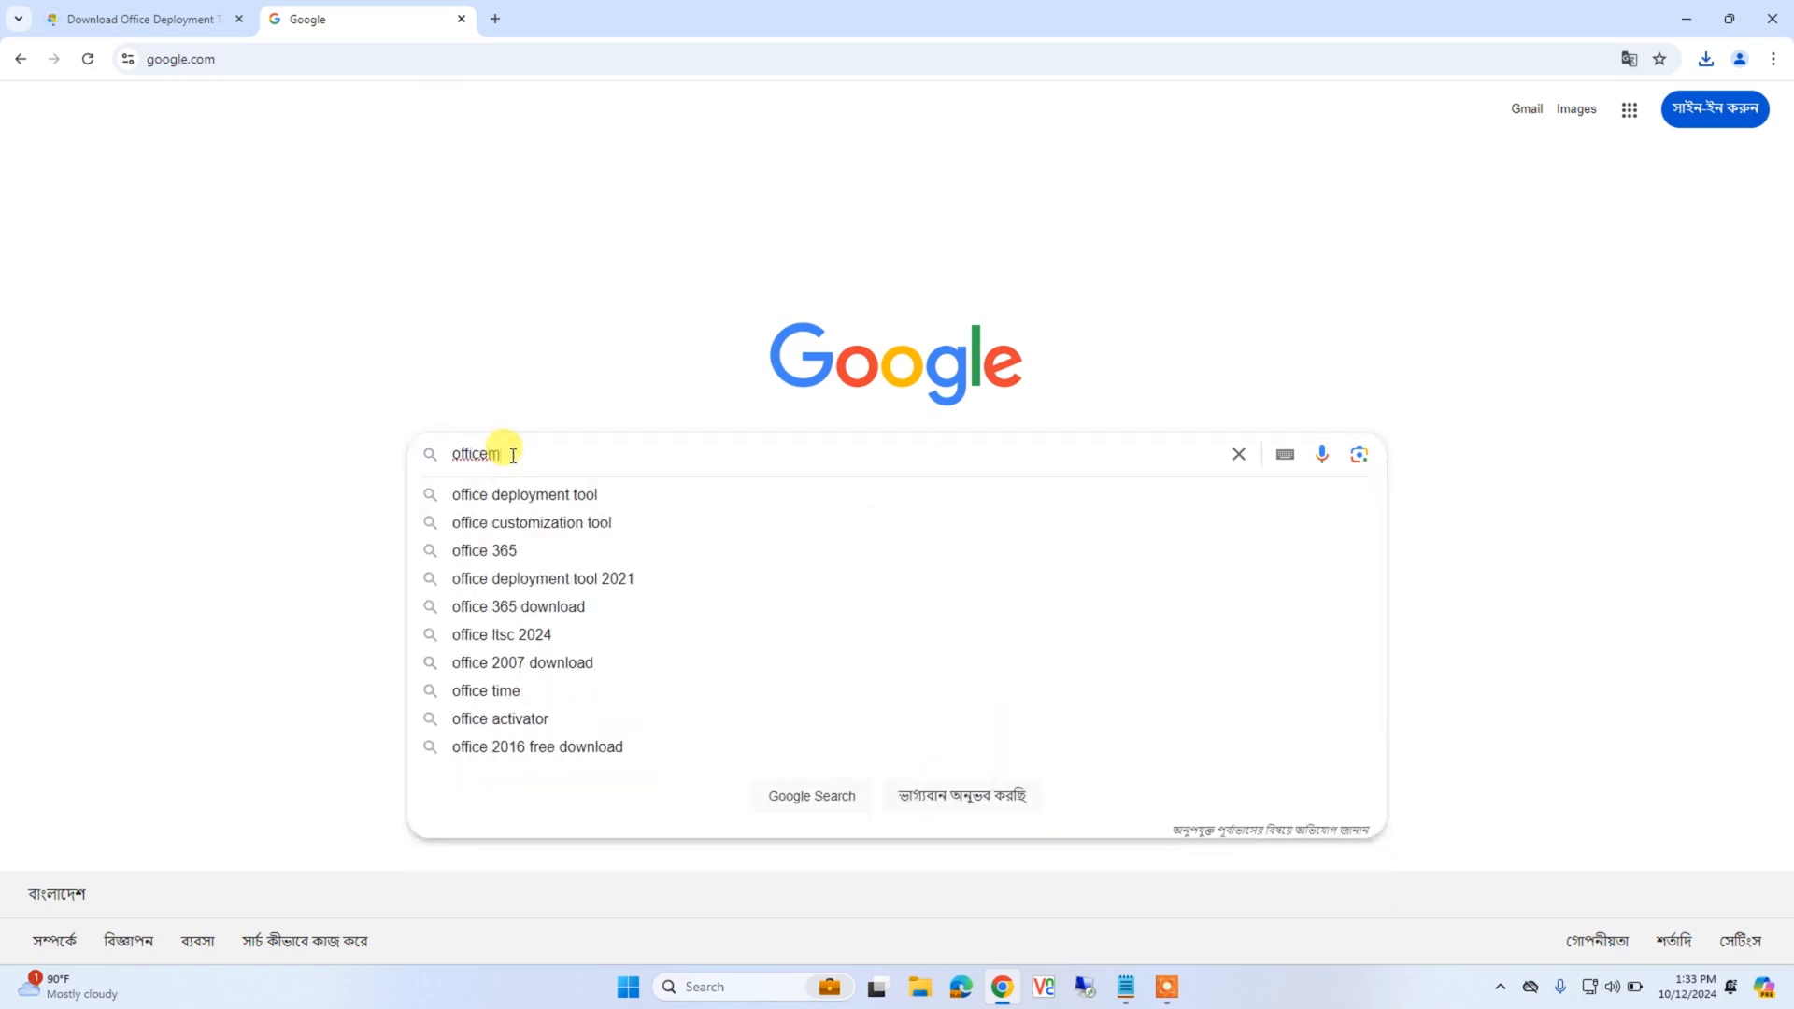
{"action": "type", "text": " cus"}
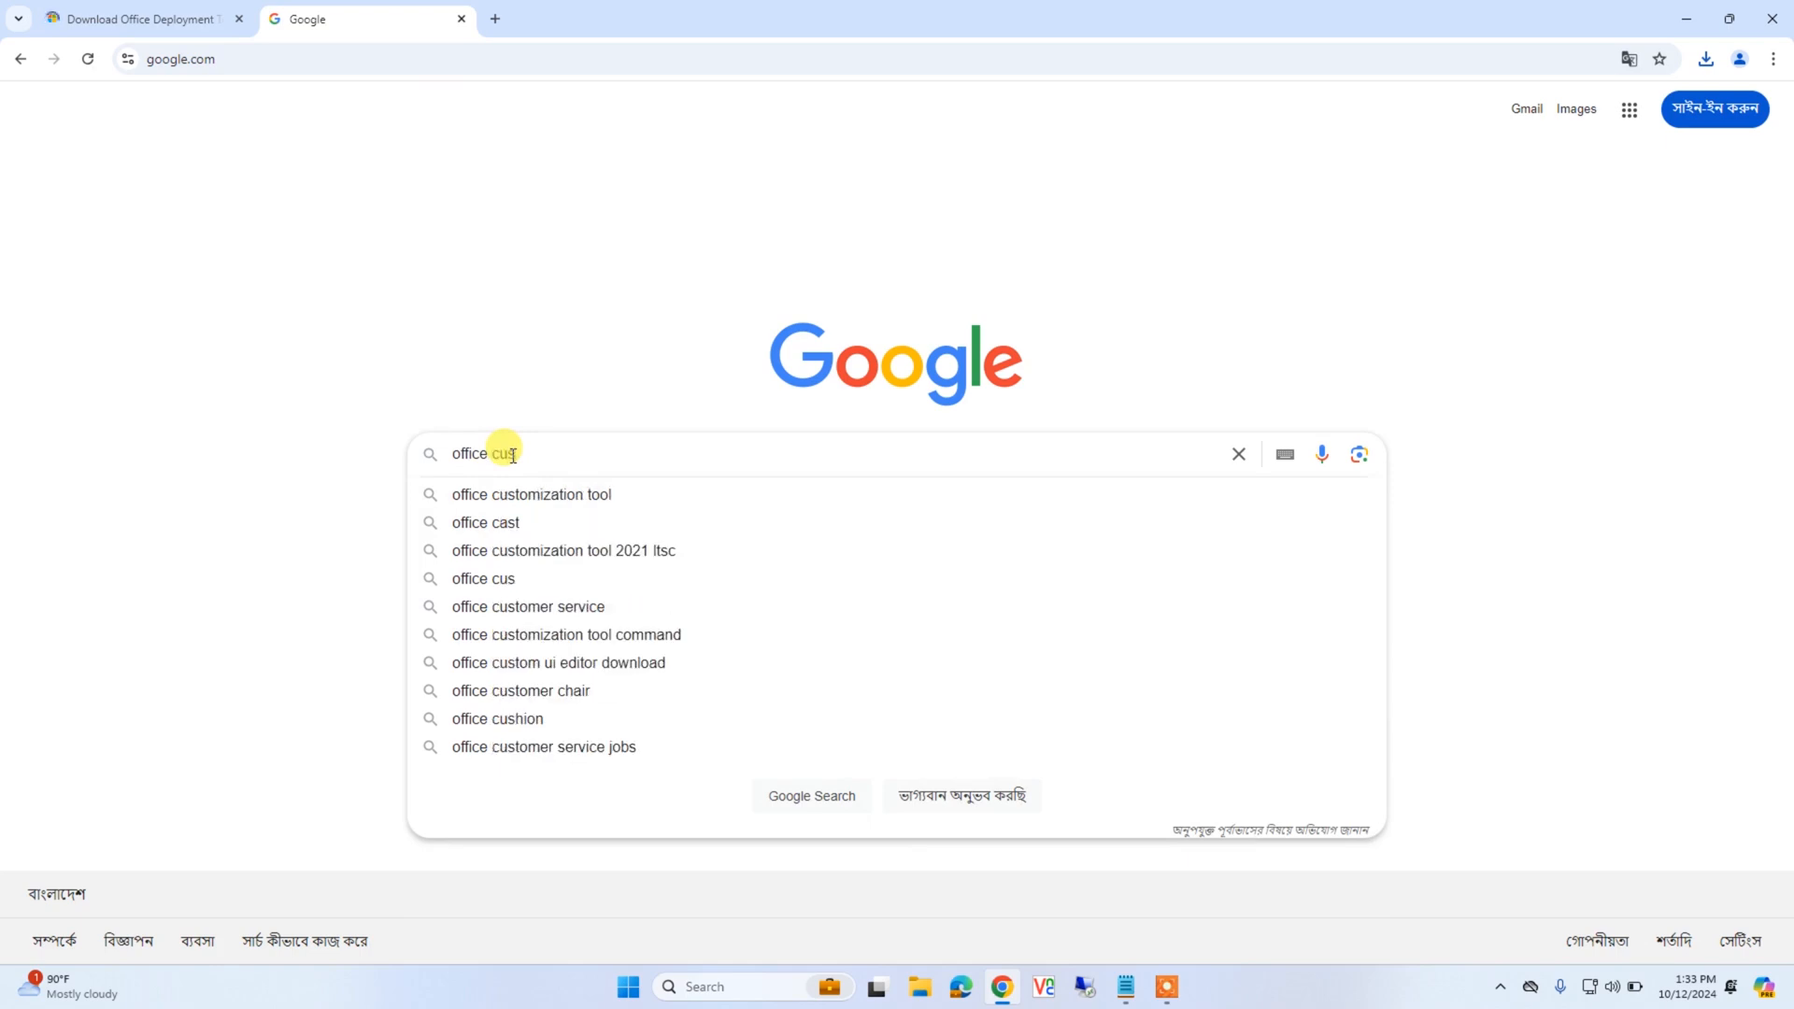
{"action": "left_click", "coordinate": [557, 496]}
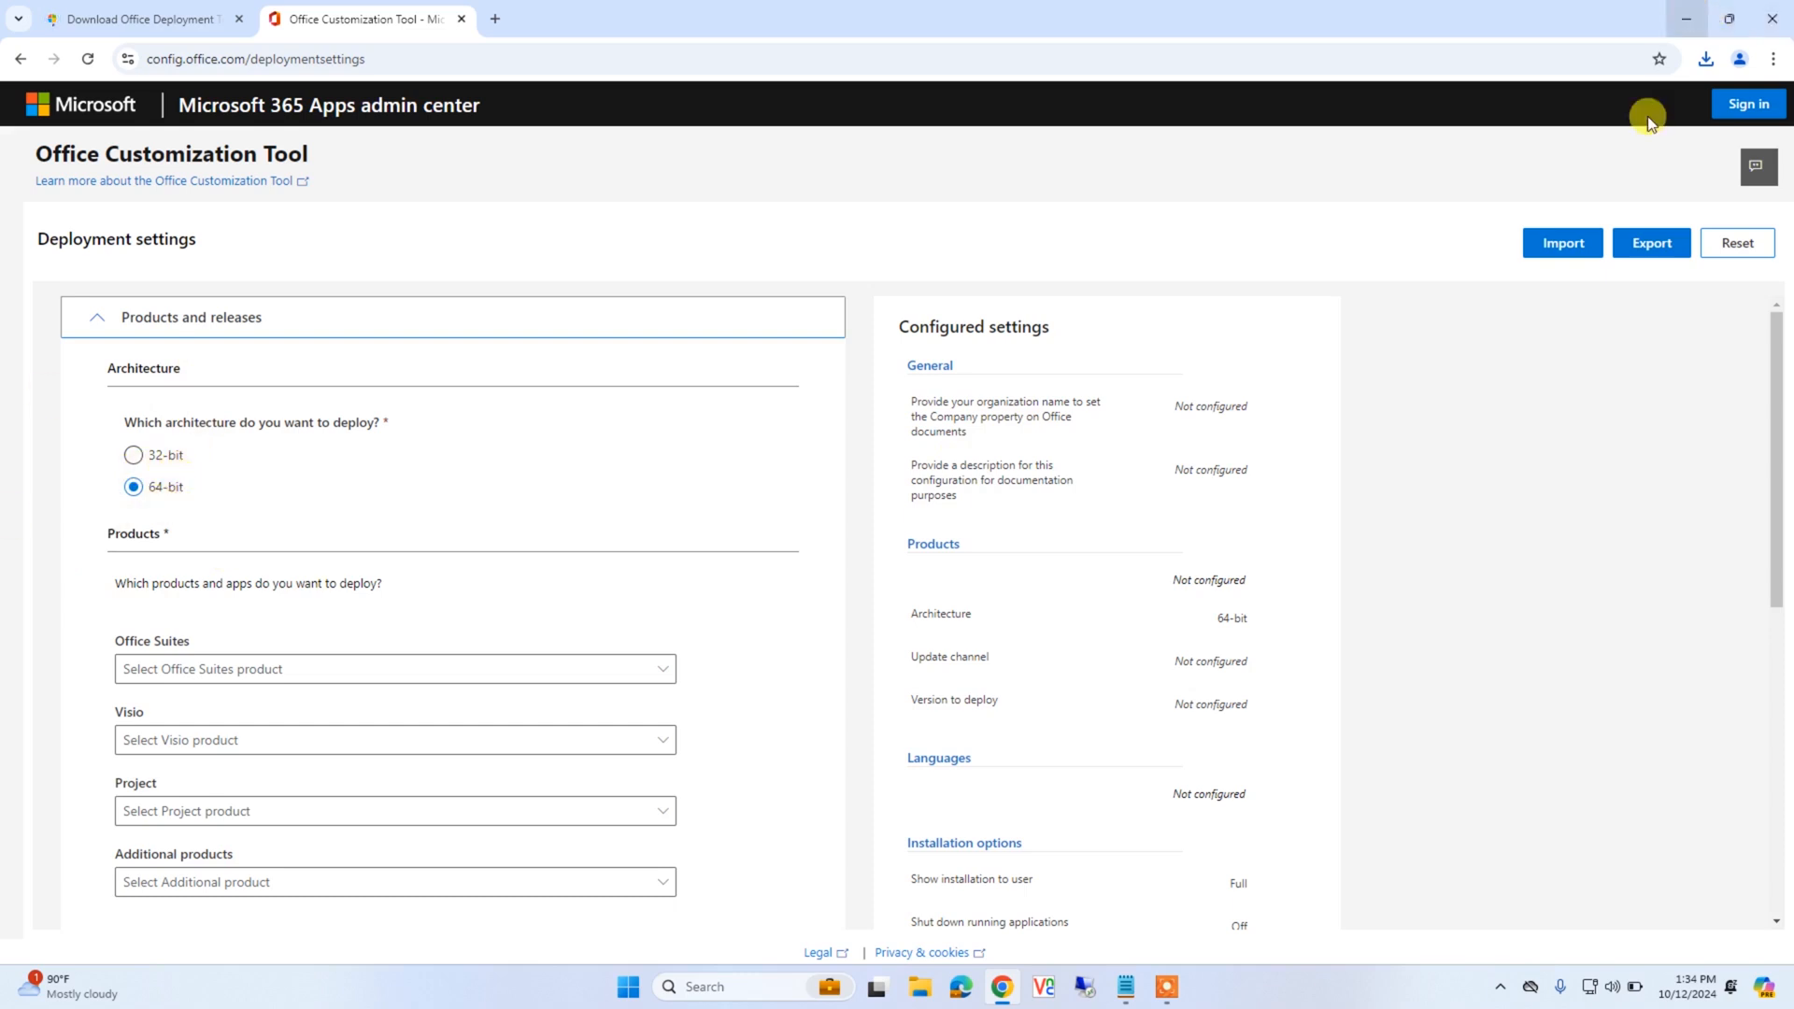
Minimize Chrome and check the computer's system type in the properties of This PC
{"action": "right_click", "coordinate": [1303, 990]}
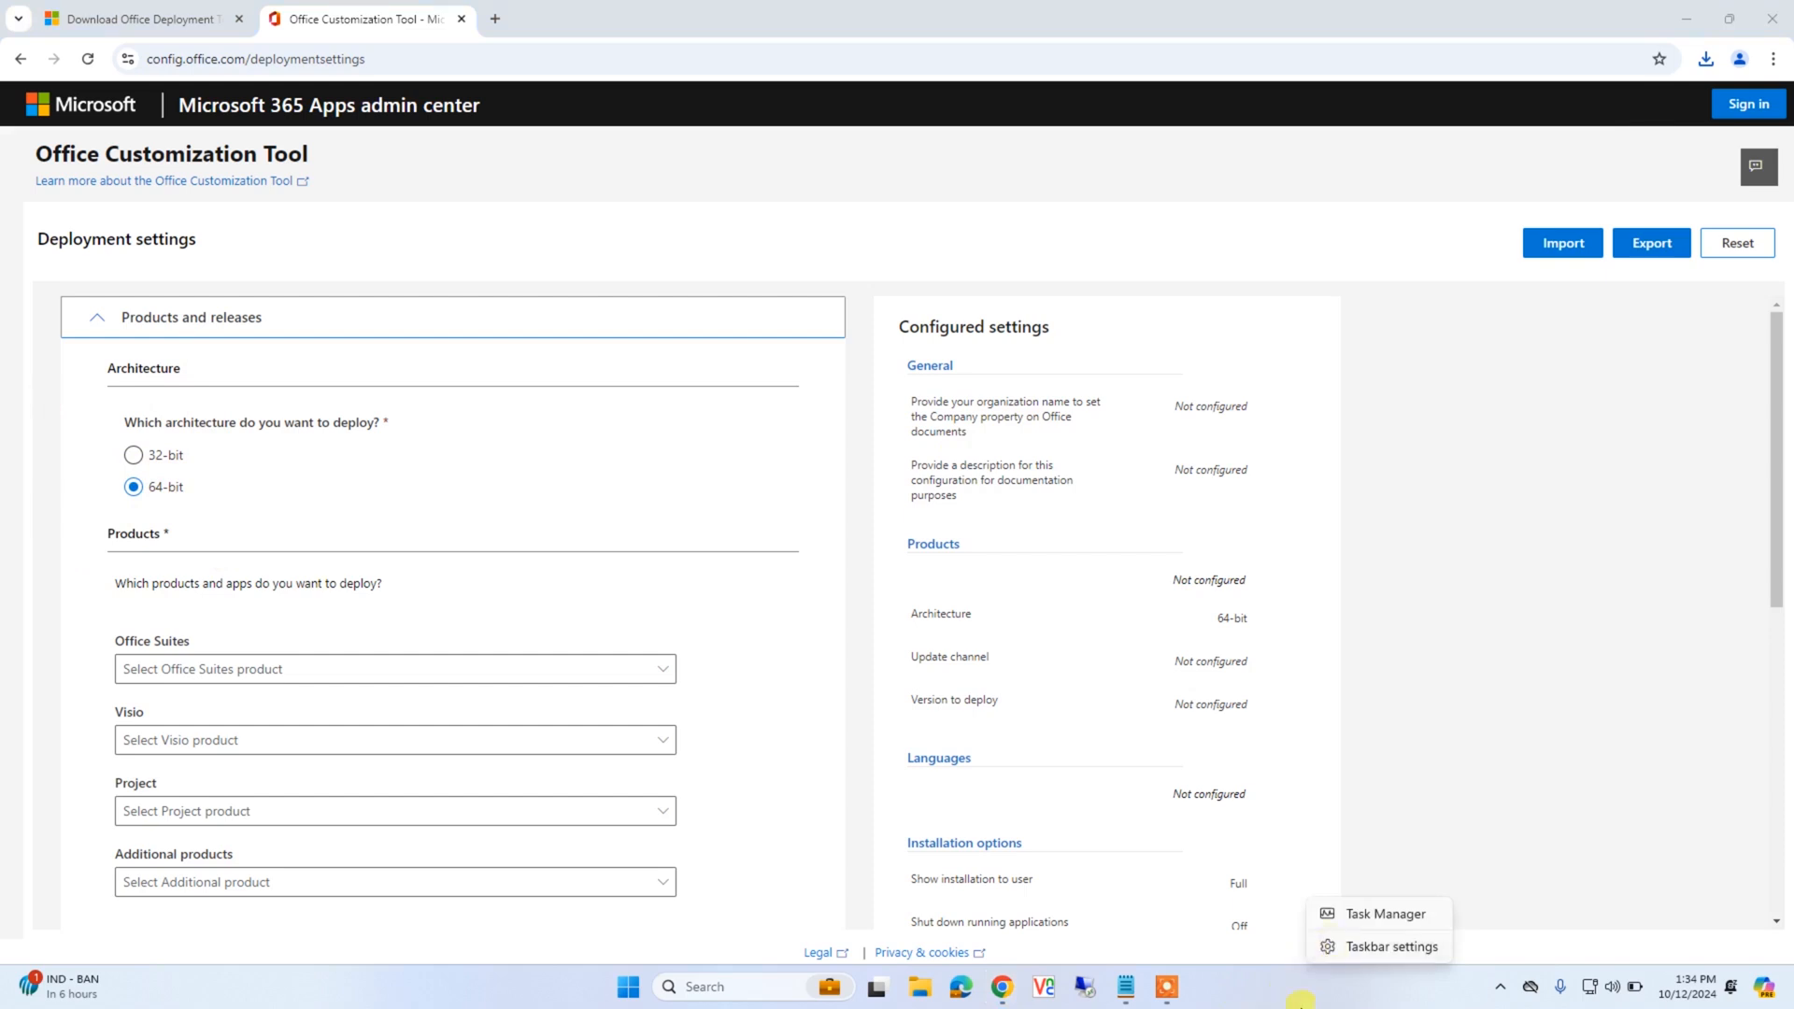
{"action": "key", "text": "Escape"}
{"action": "left_click", "coordinate": [1686, 19]}
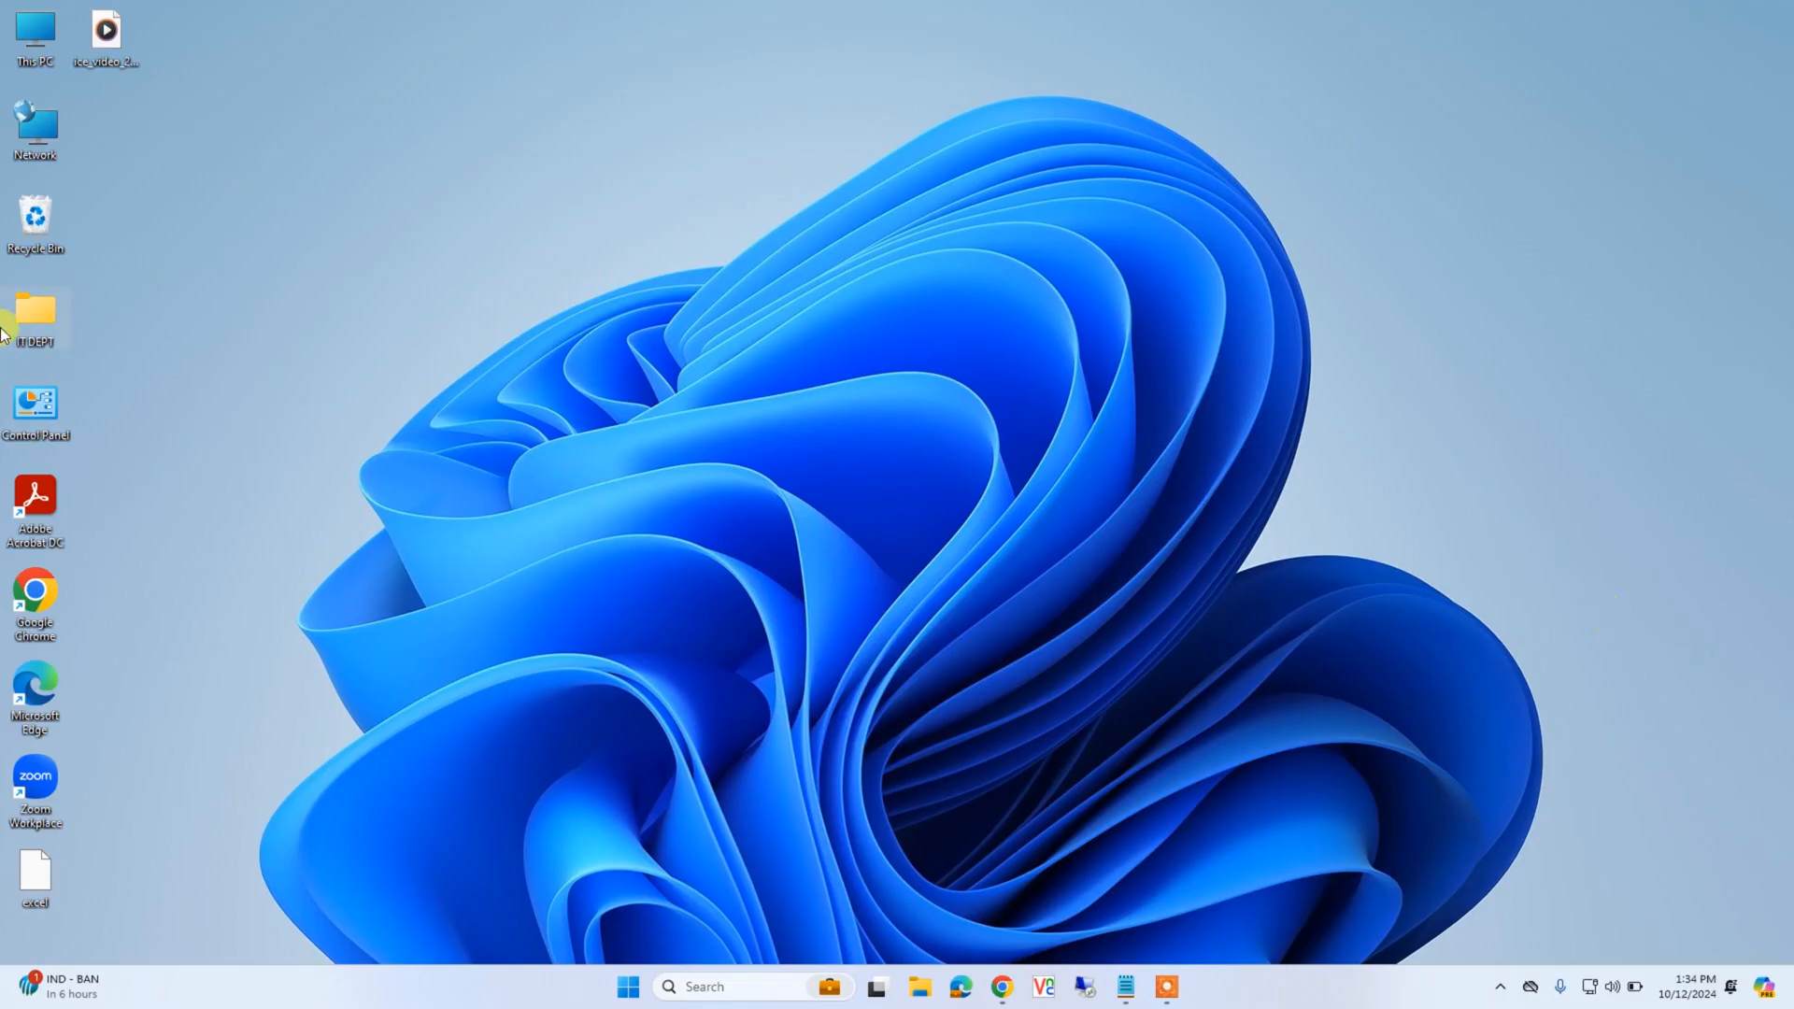
{"action": "right_click", "coordinate": [25, 39]}
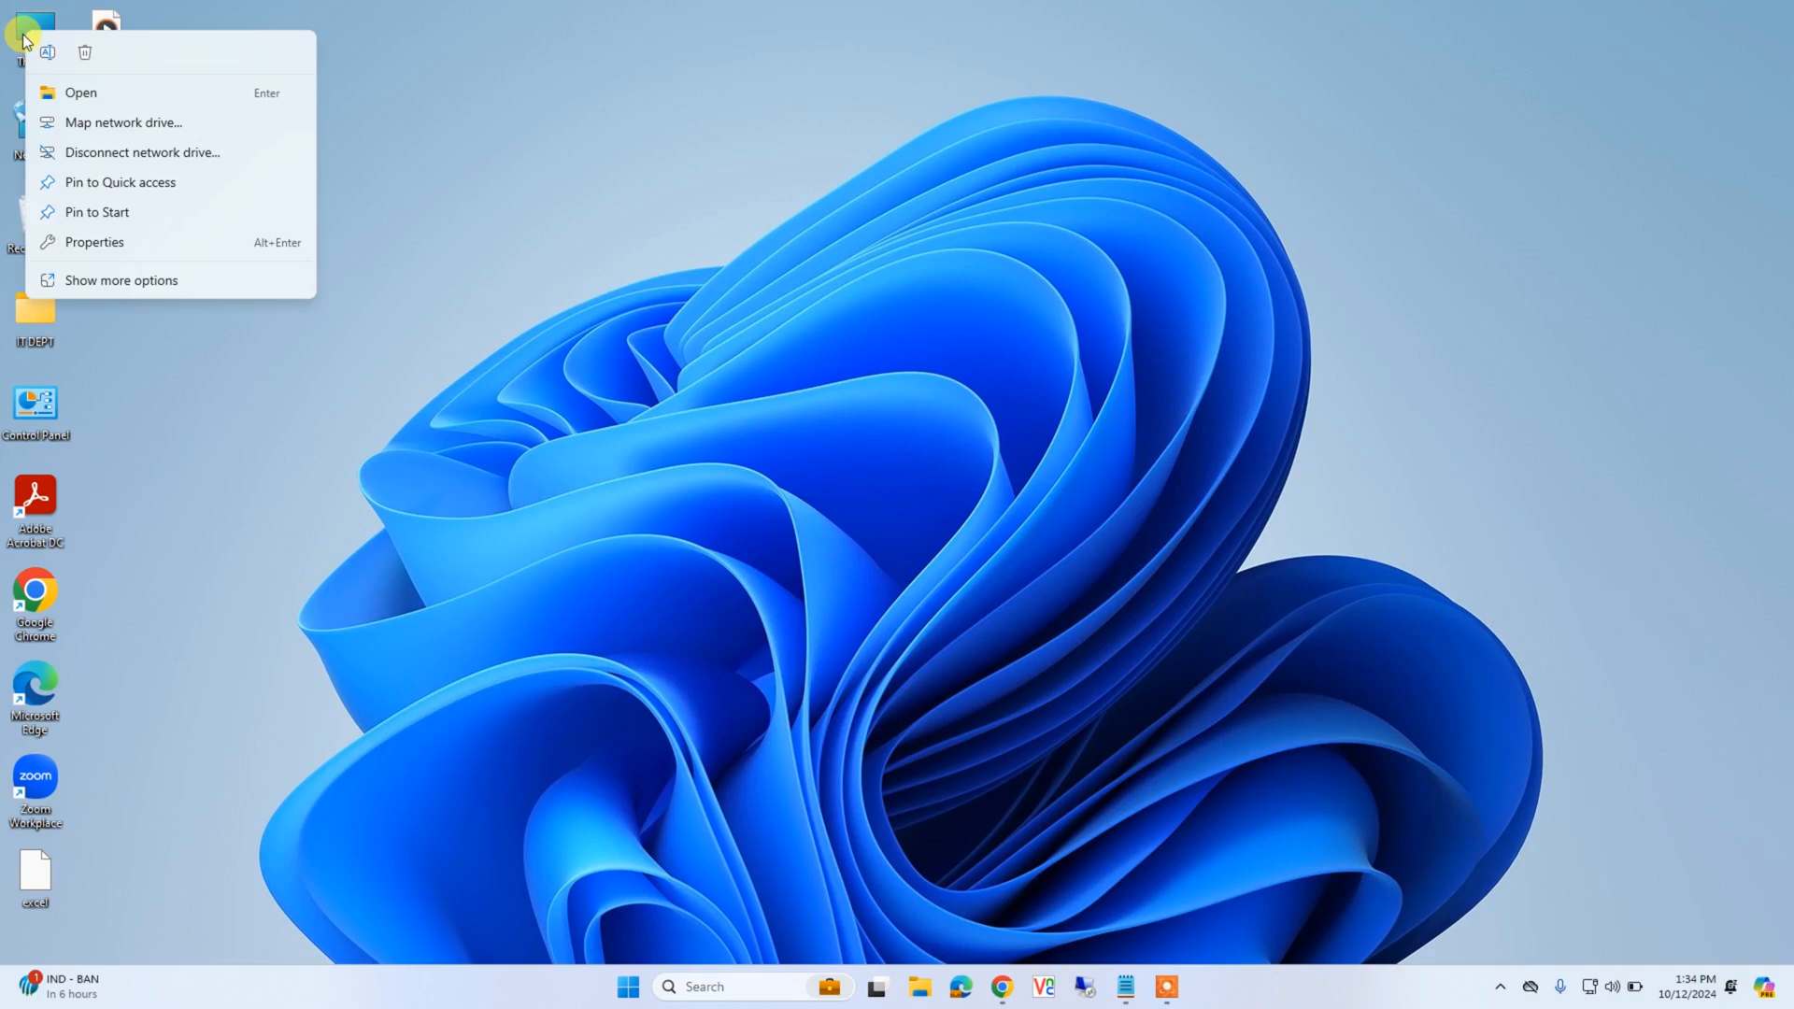
{"action": "left_click", "coordinate": [106, 245]}
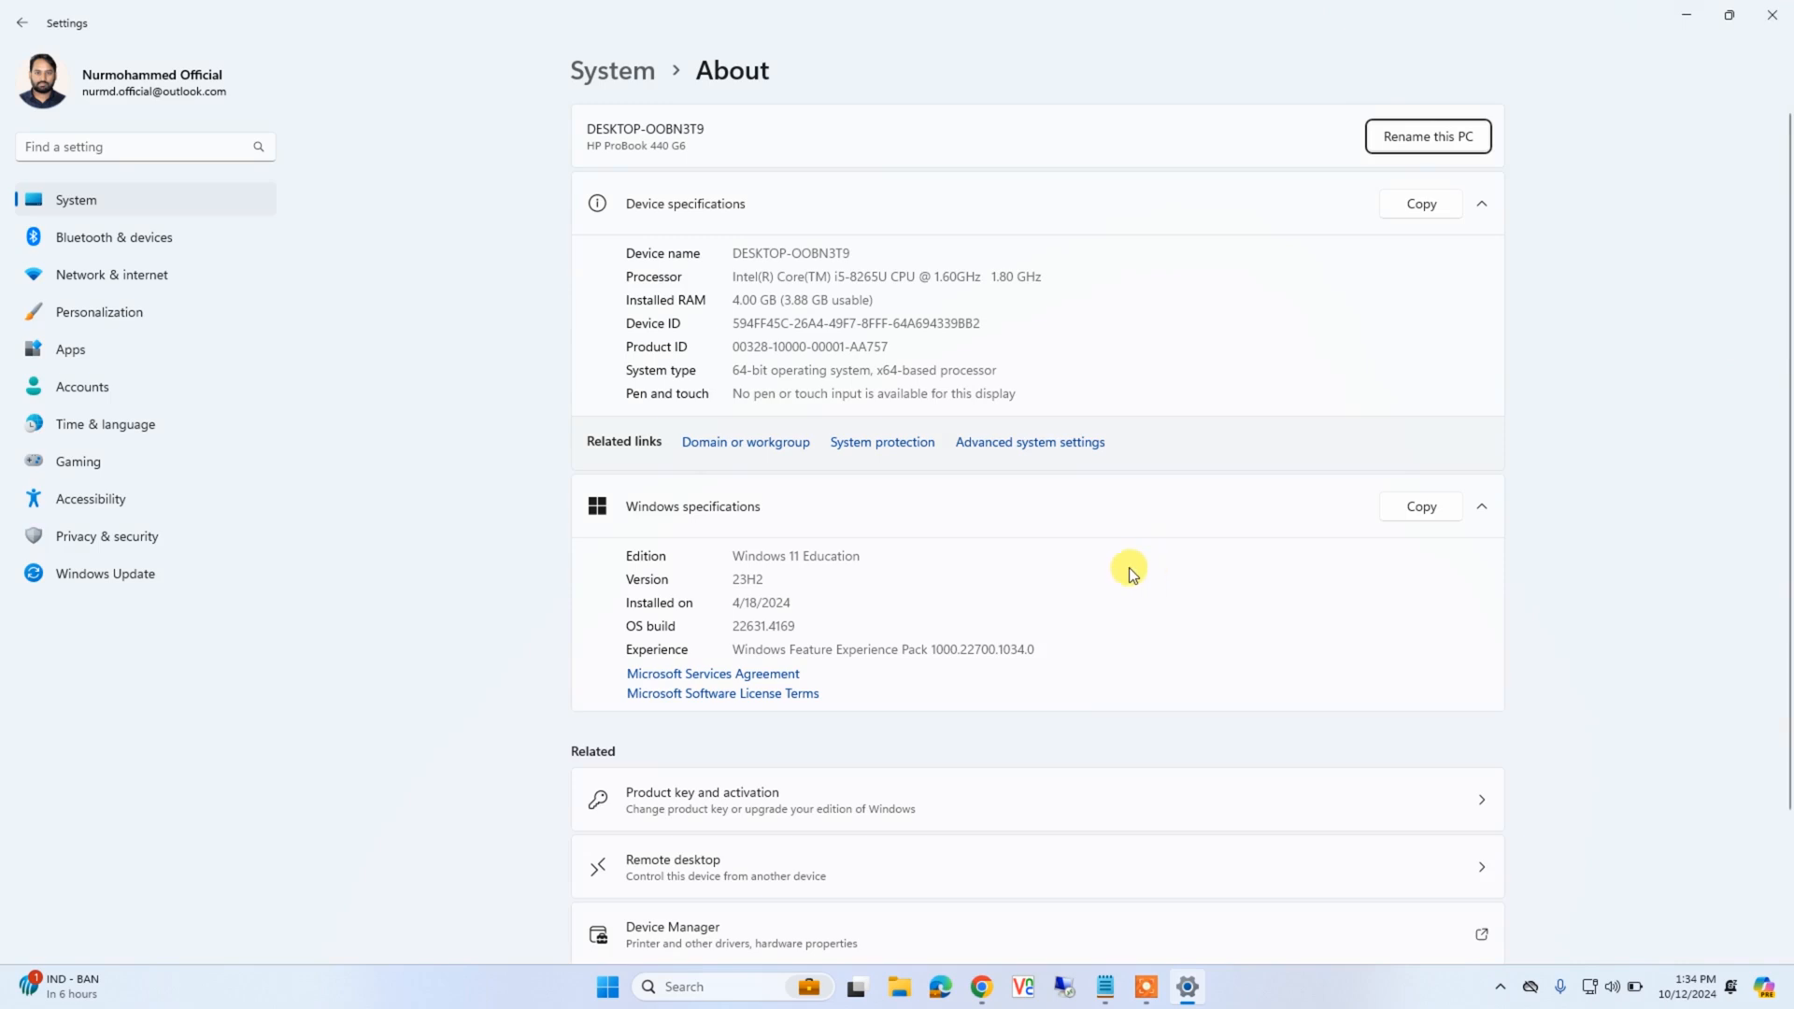
{"action": "left_click_drag", "start_coordinate": [736, 373], "coordinate": [836, 375]}
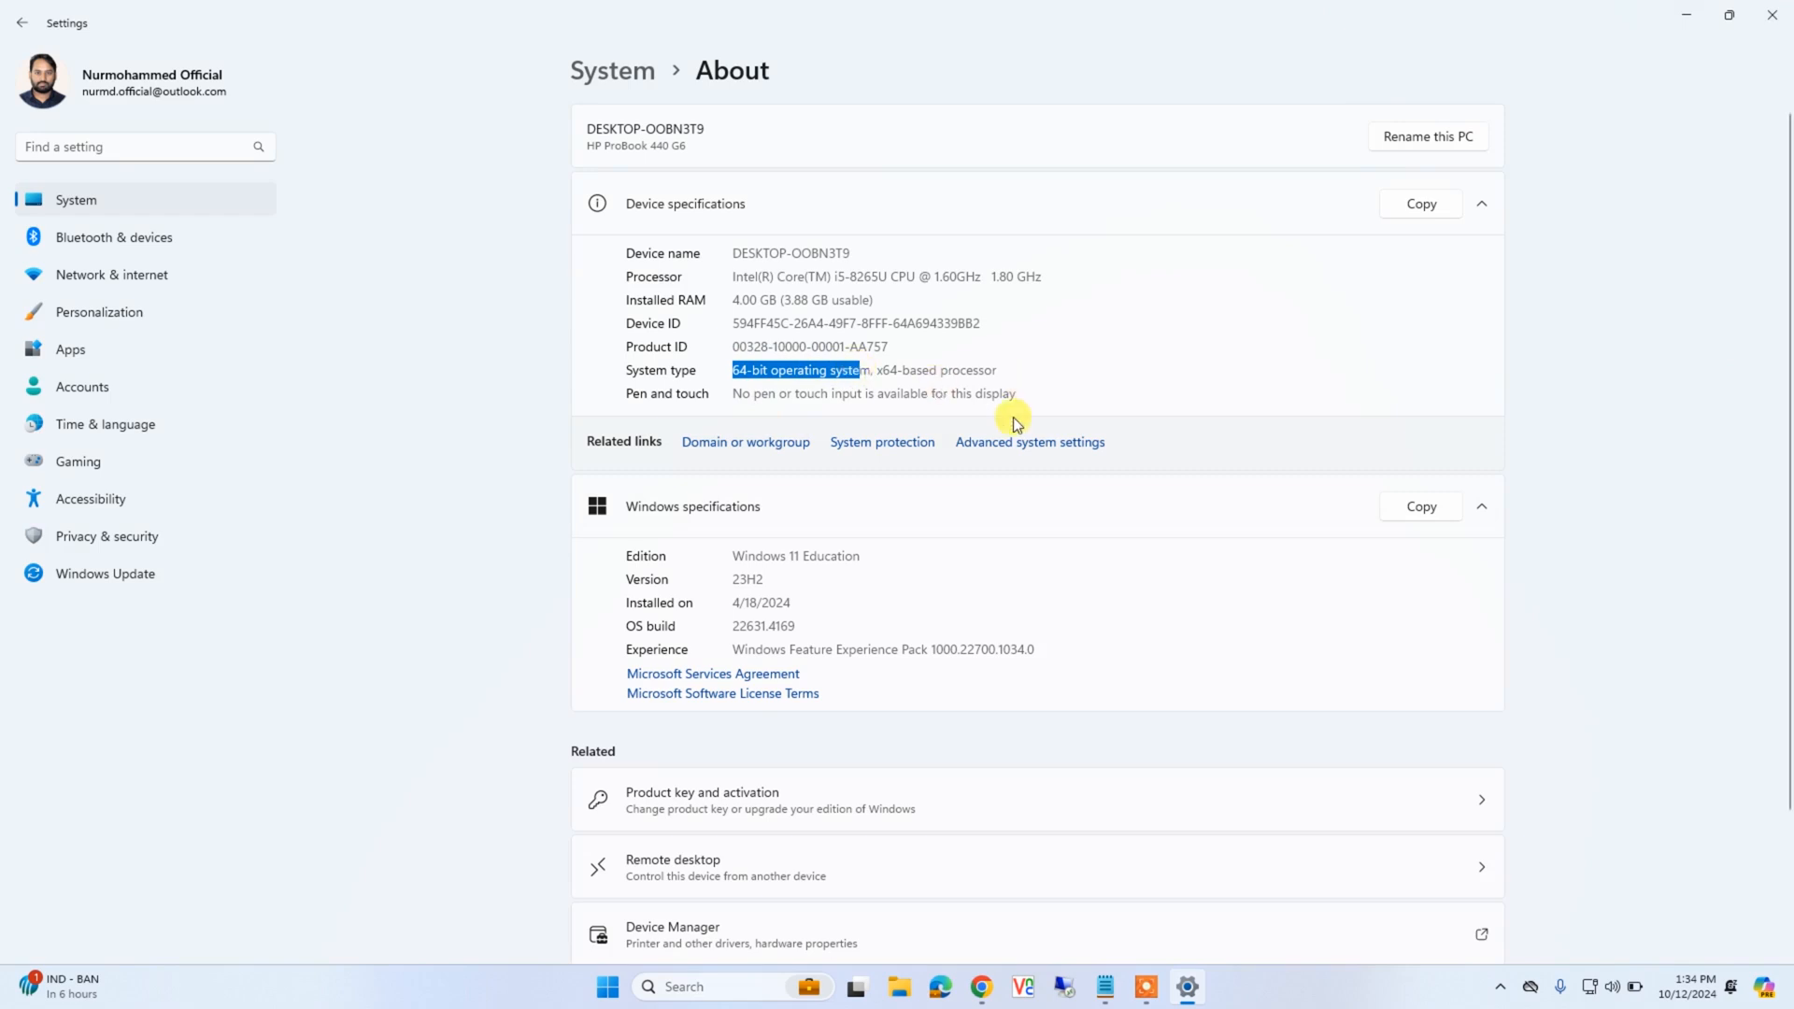
{"action": "left_click", "coordinate": [1781, 23]}
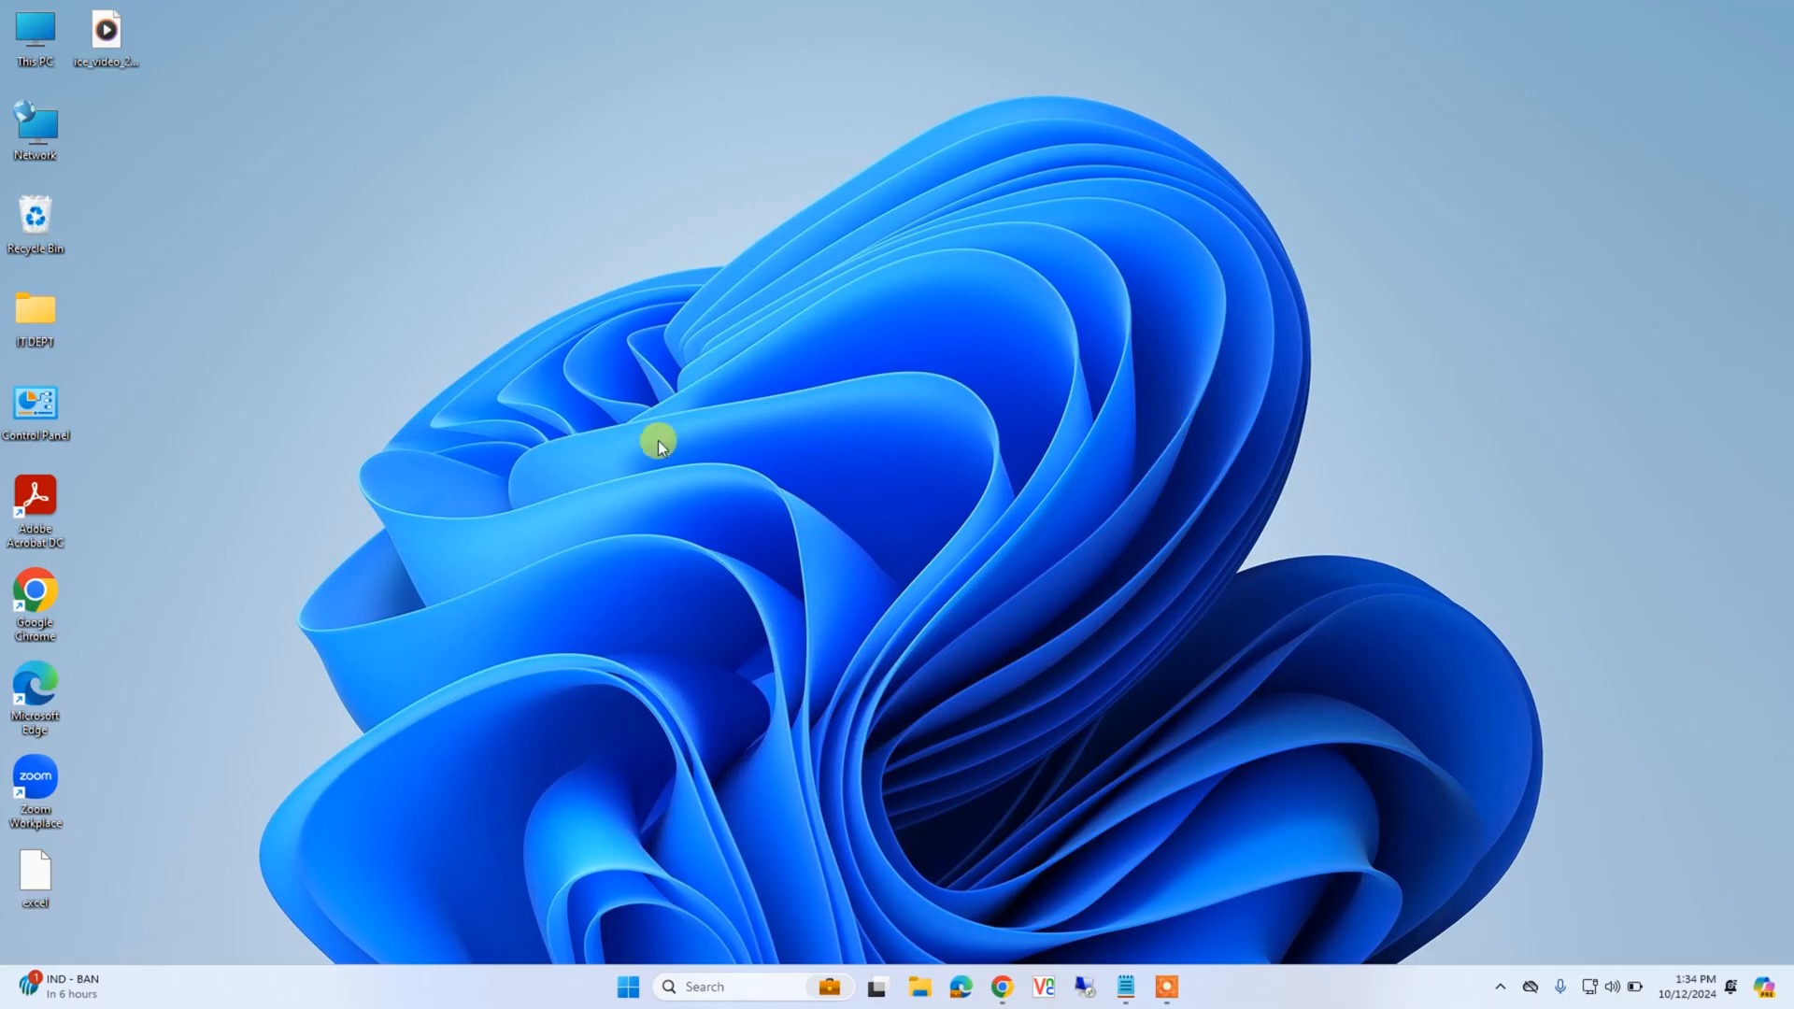
Return to the Office Customization Tool in Chrome and choose Office LTSC Professional Plus 2024 - Volume License as the Office suite
{"action": "left_click", "coordinate": [1001, 988]}
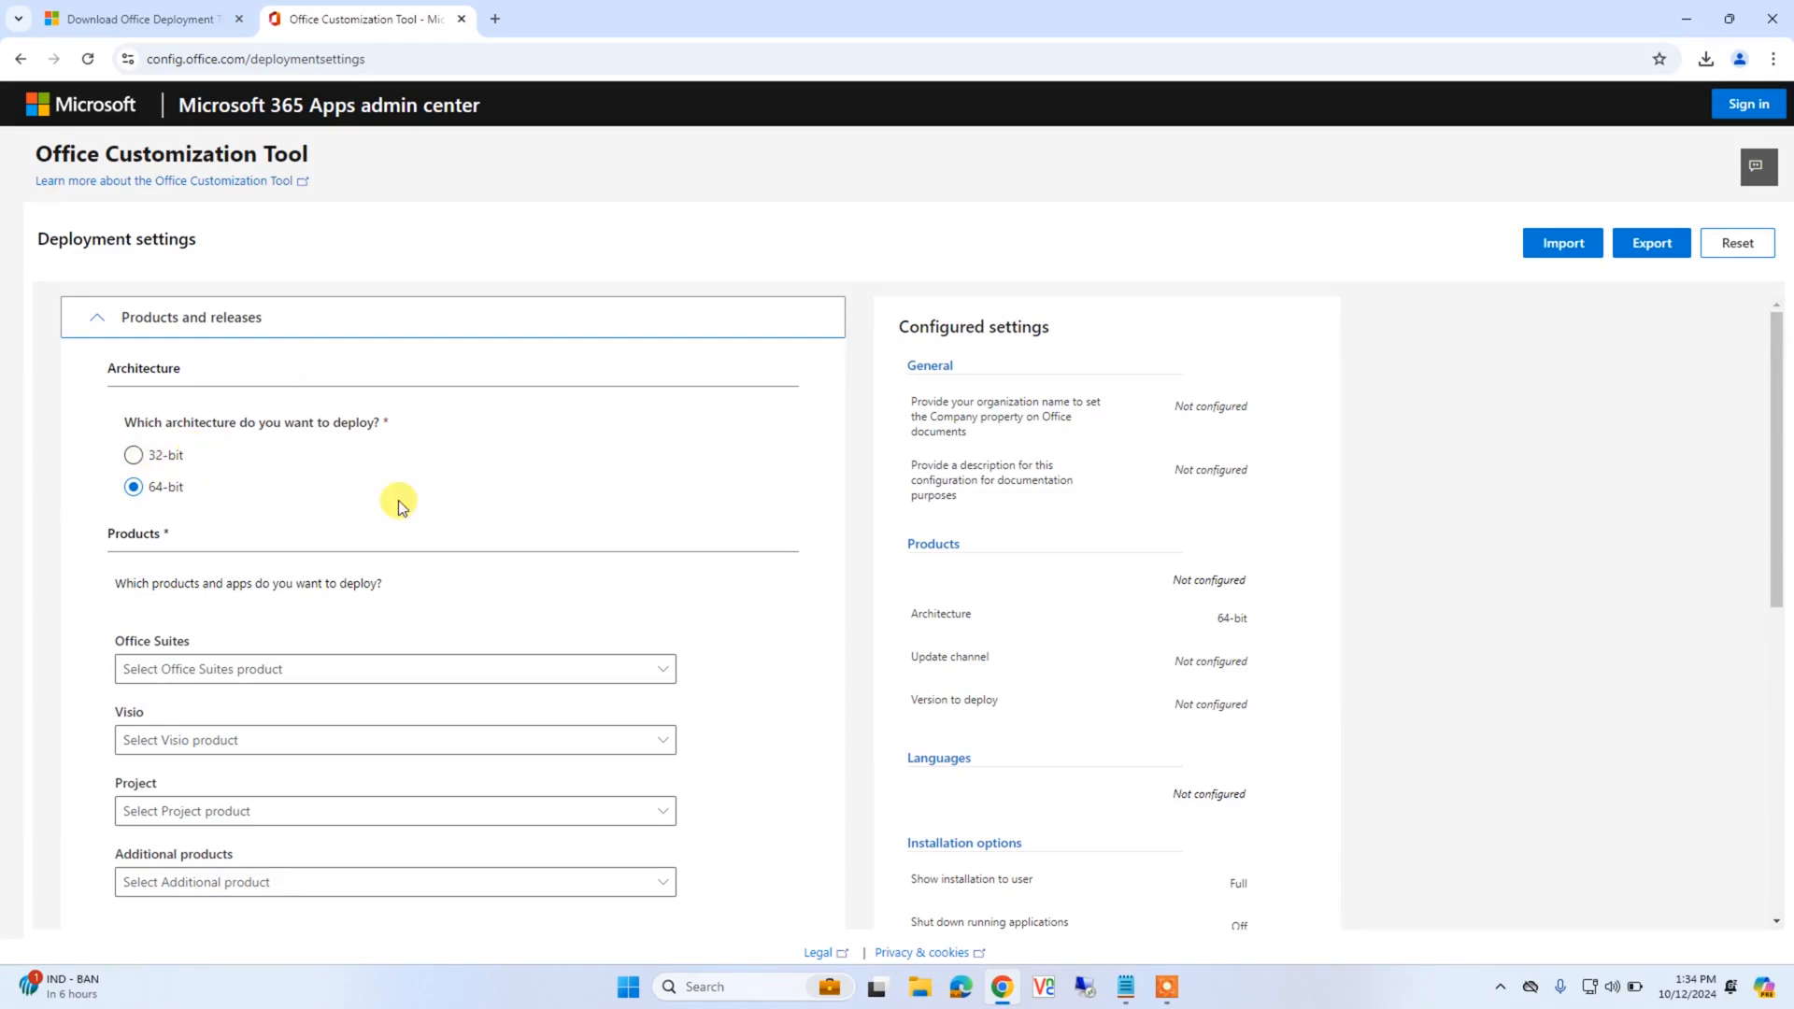
{"action": "scroll", "coordinate": [209, 573], "scroll_direction": "down", "scroll_amount": 3}
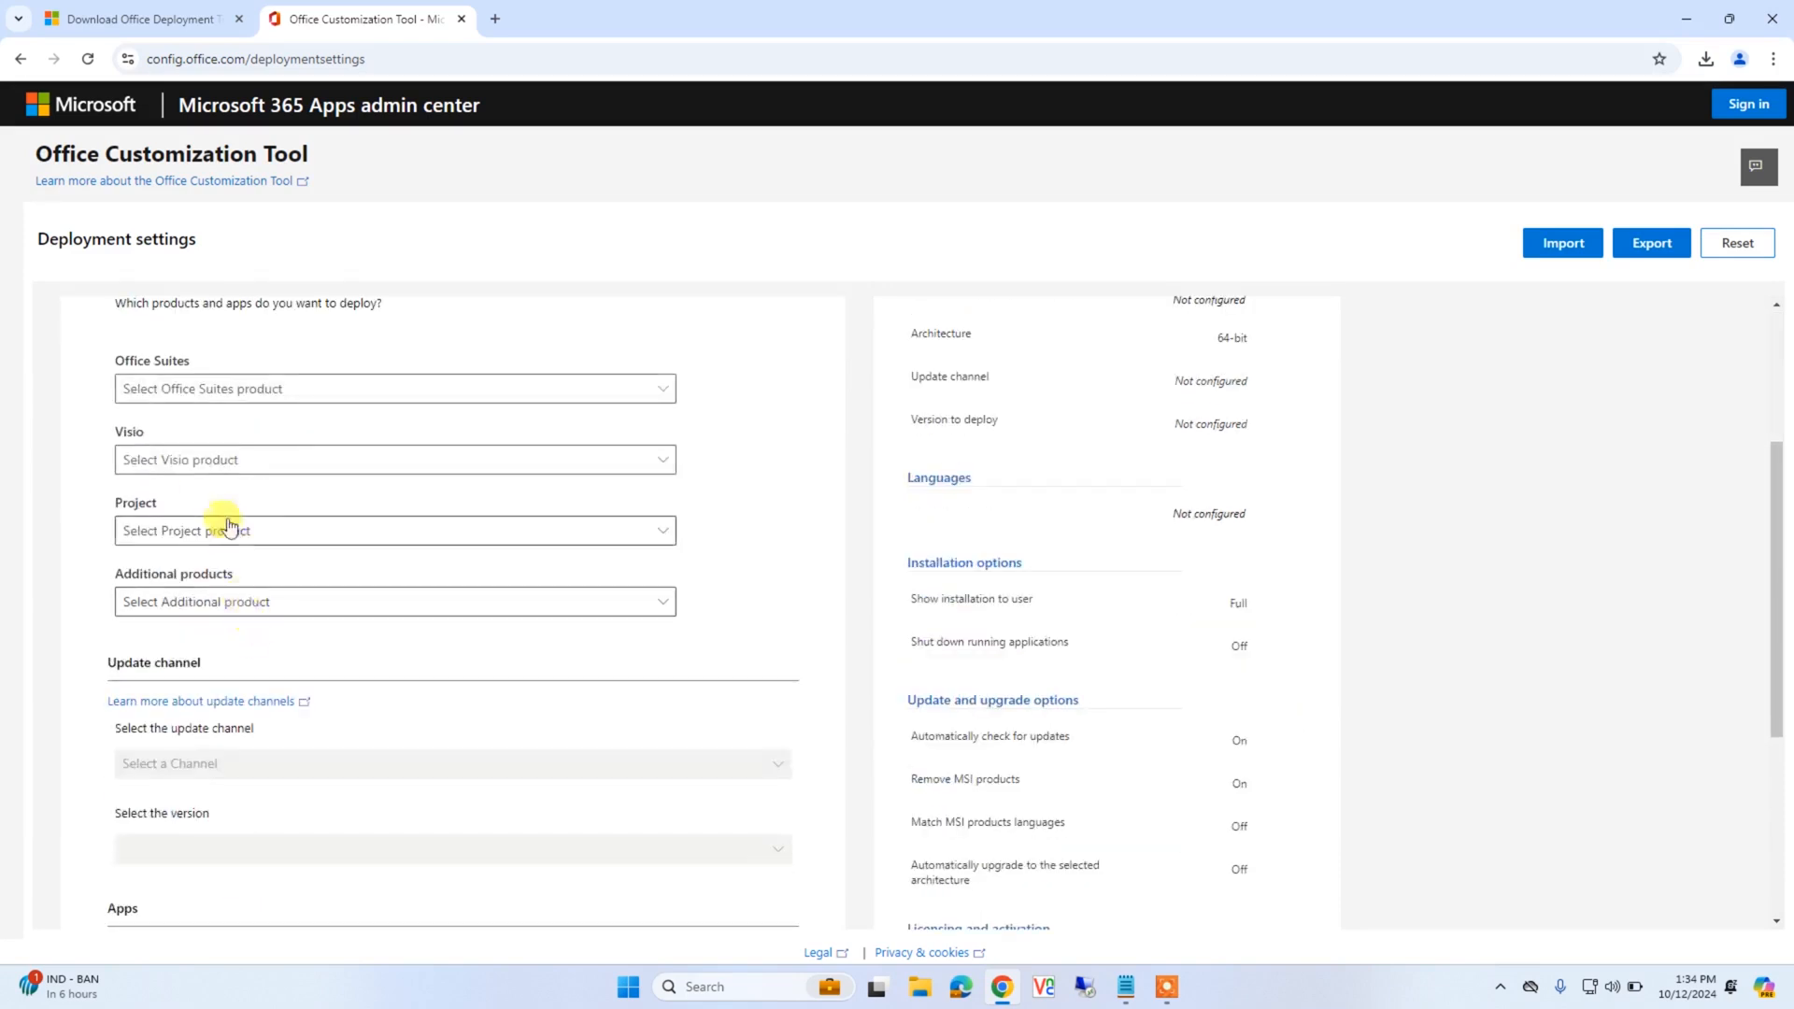
{"action": "left_click", "coordinate": [177, 389]}
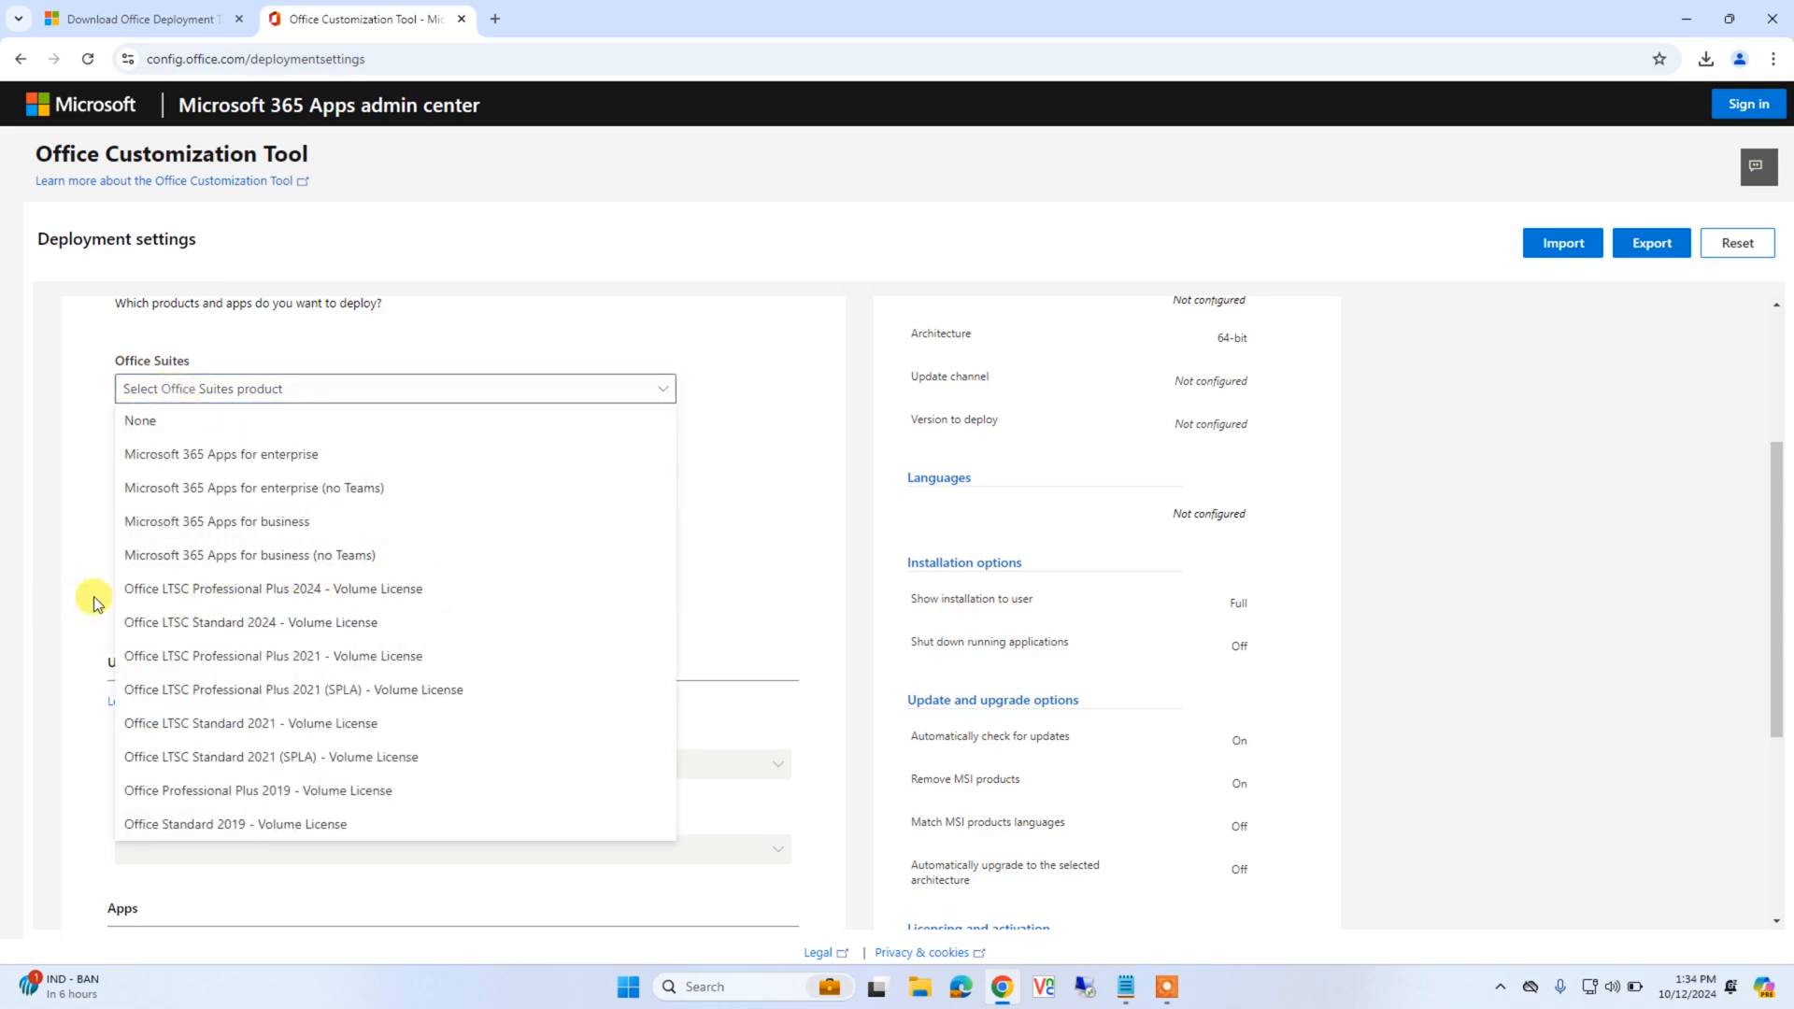
{"action": "left_click", "coordinate": [311, 598]}
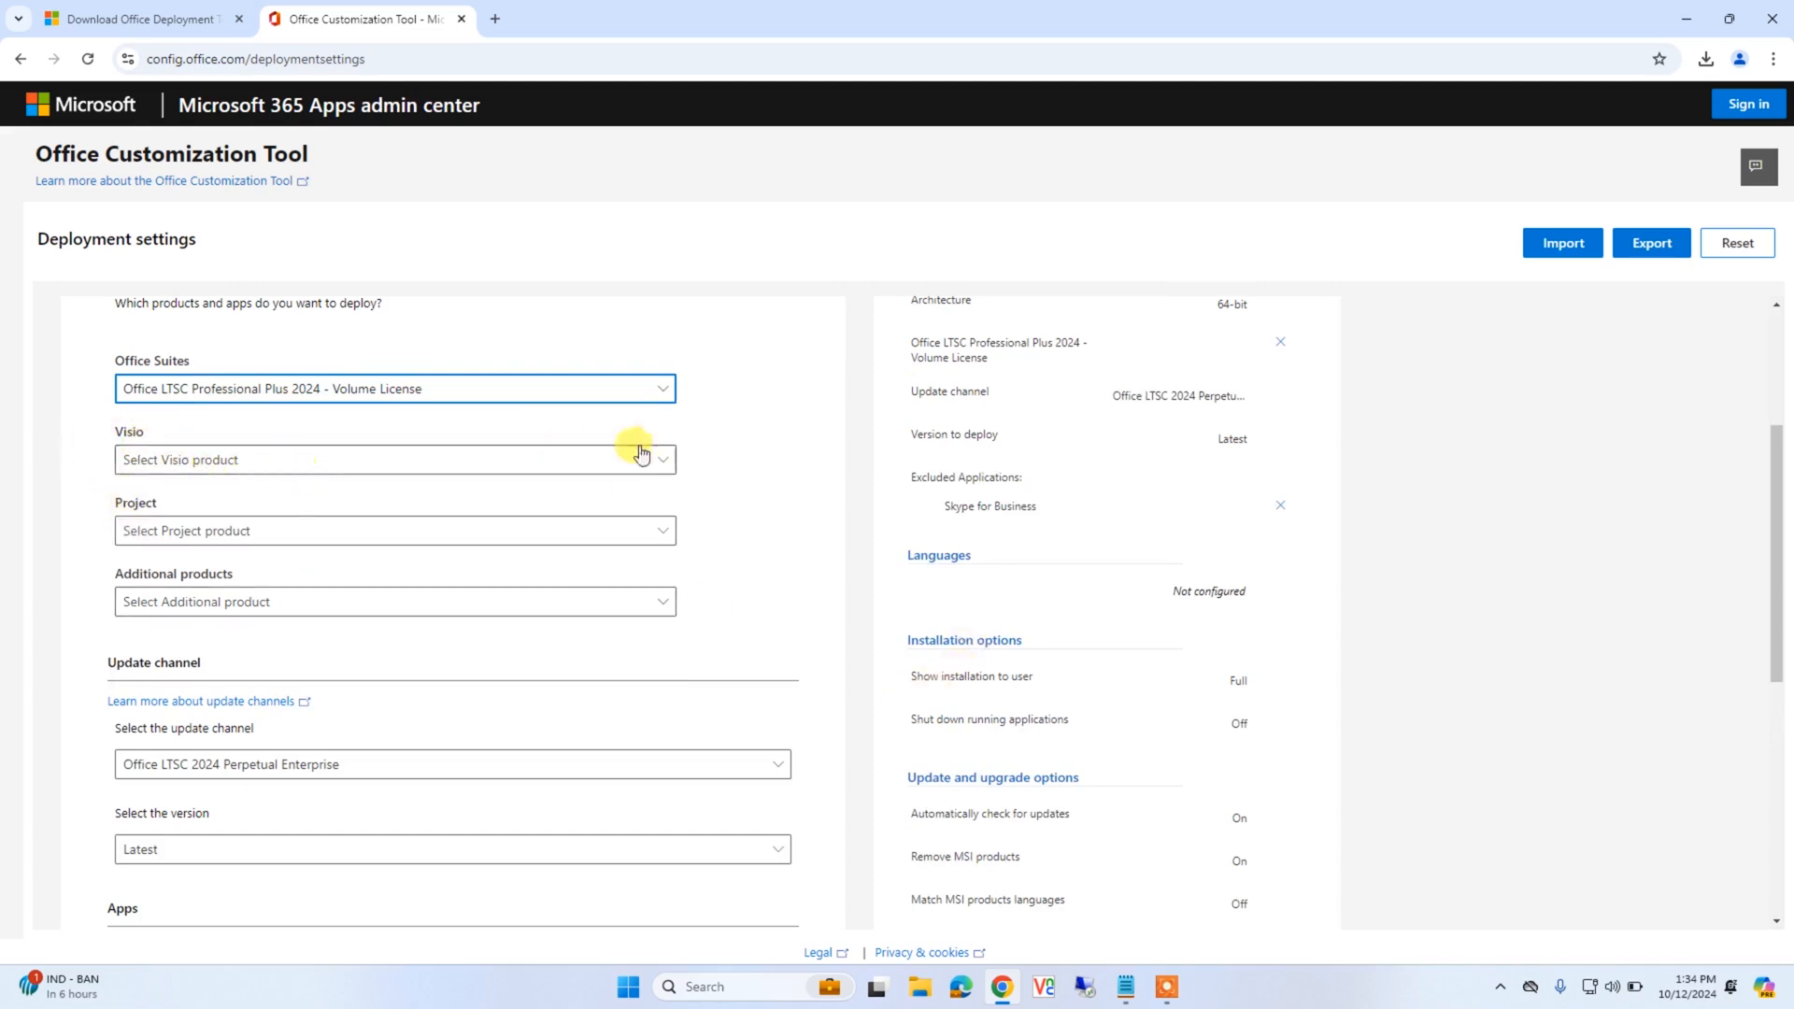
Review the update channel and the apps to deploy, switching OneDrive Desktop off and back on
{"action": "scroll", "coordinate": [568, 483], "scroll_direction": "down", "scroll_amount": 2}
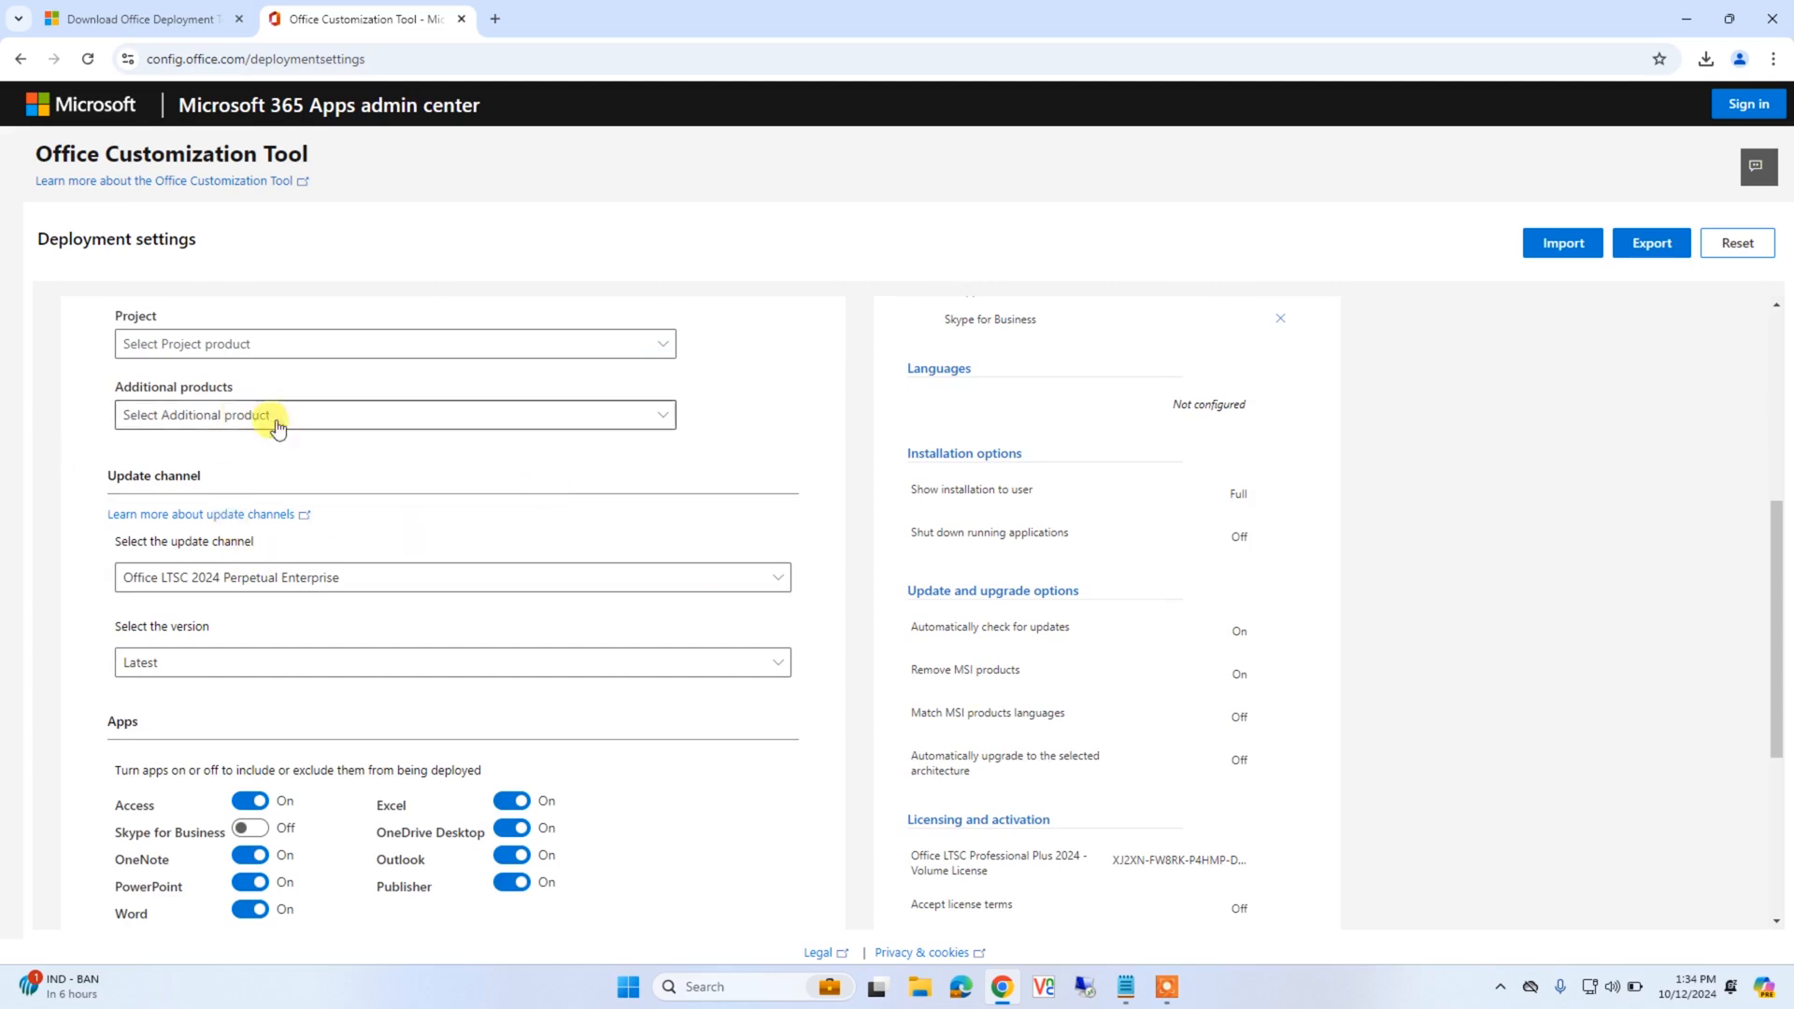
{"action": "scroll", "coordinate": [368, 524], "scroll_direction": "down", "scroll_amount": 2}
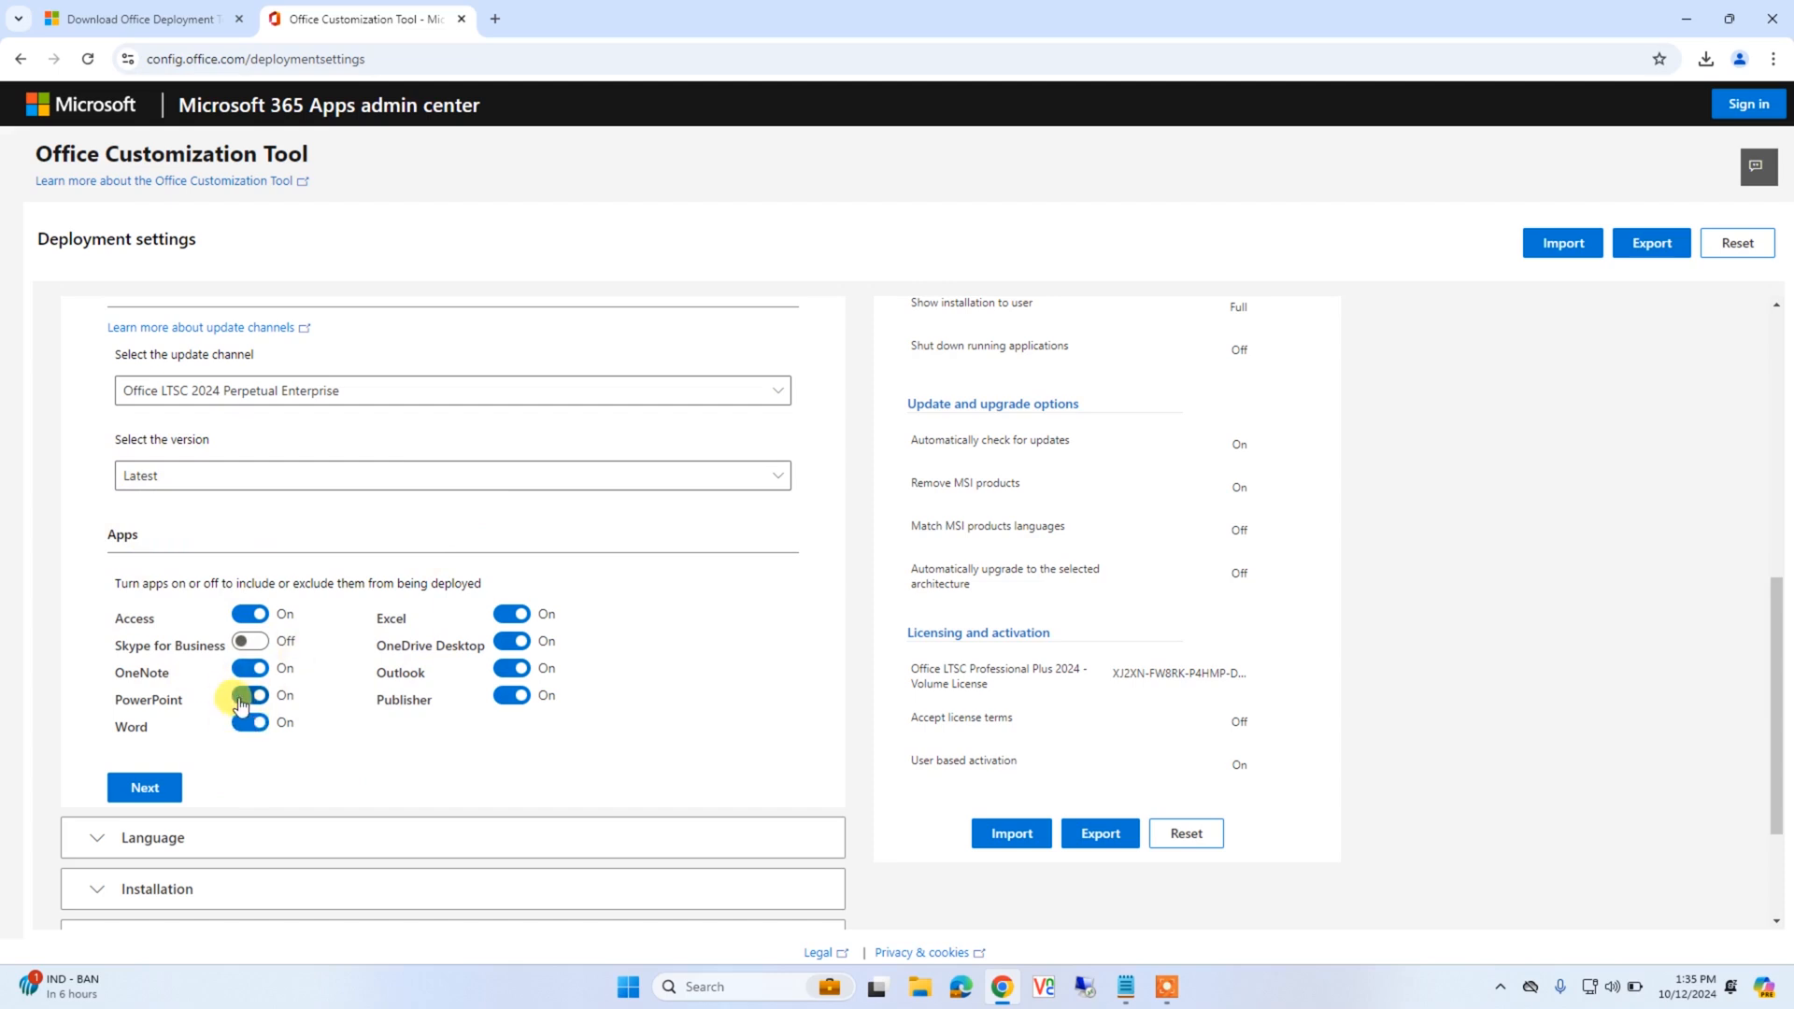
{"action": "left_click", "coordinate": [512, 644]}
{"action": "left_click", "coordinate": [512, 644]}
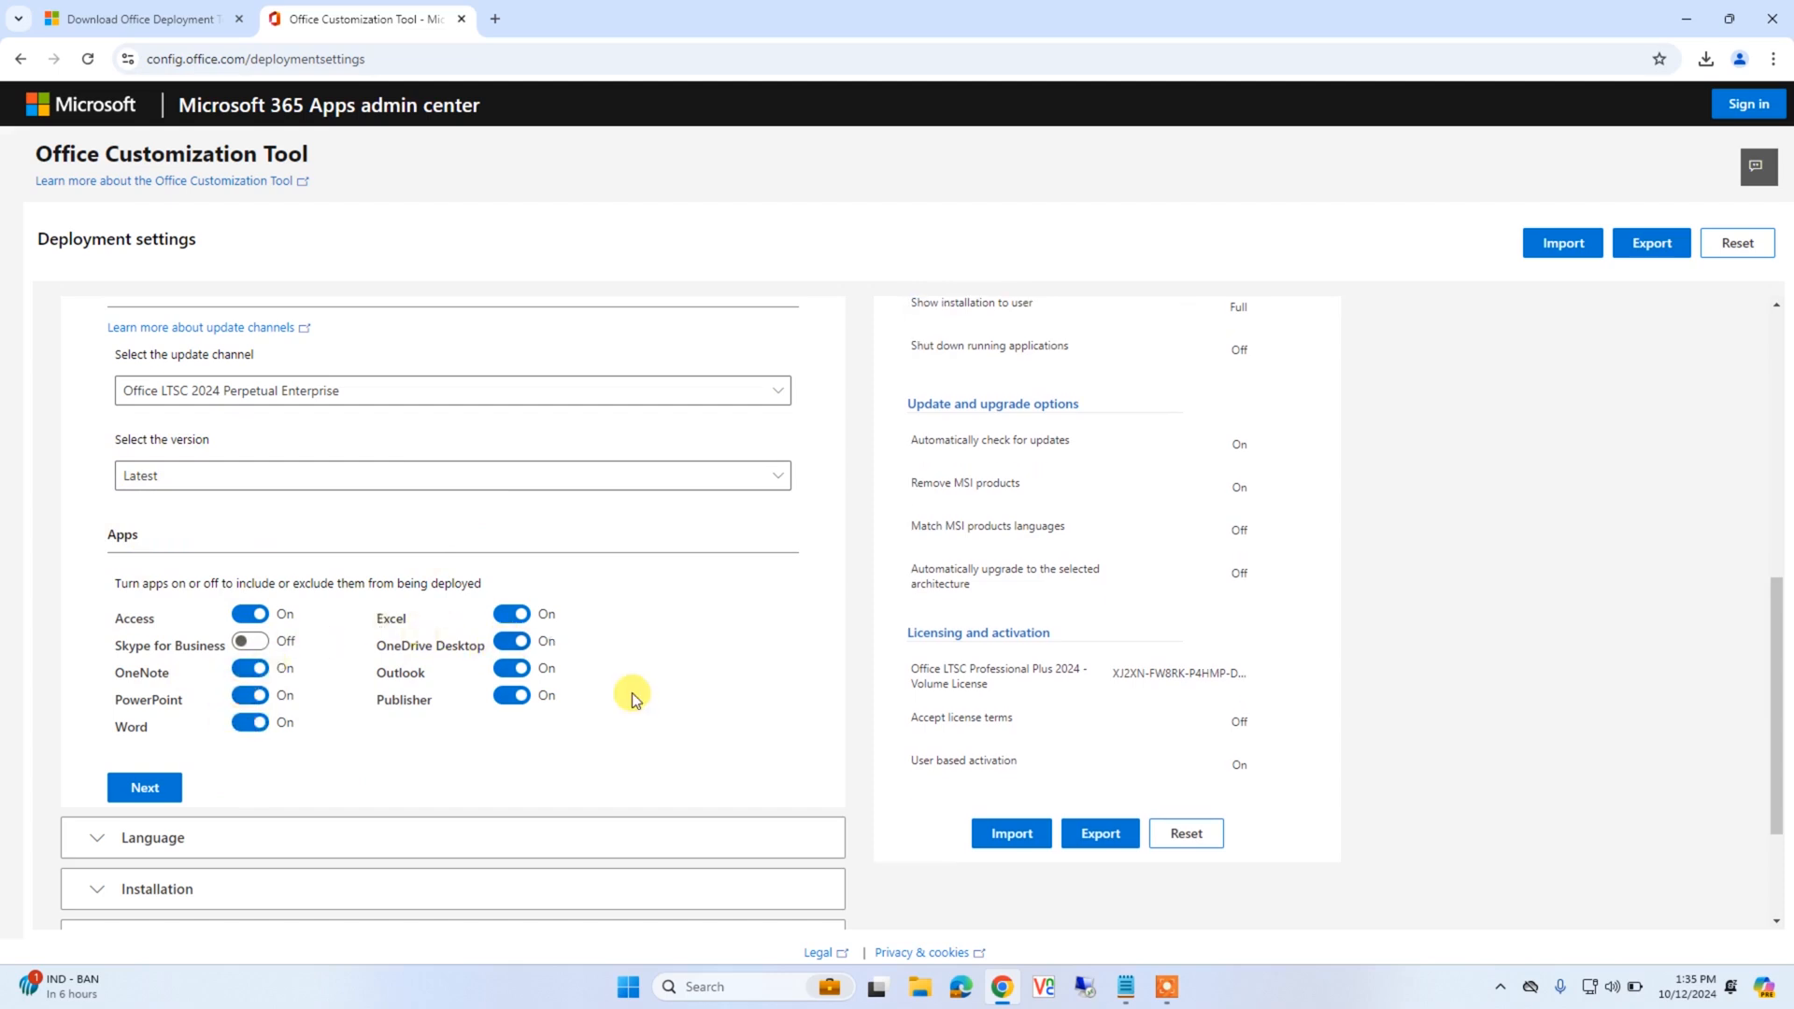
Set the primary language of the deployment to English (United States)
{"action": "left_click", "coordinate": [155, 839]}
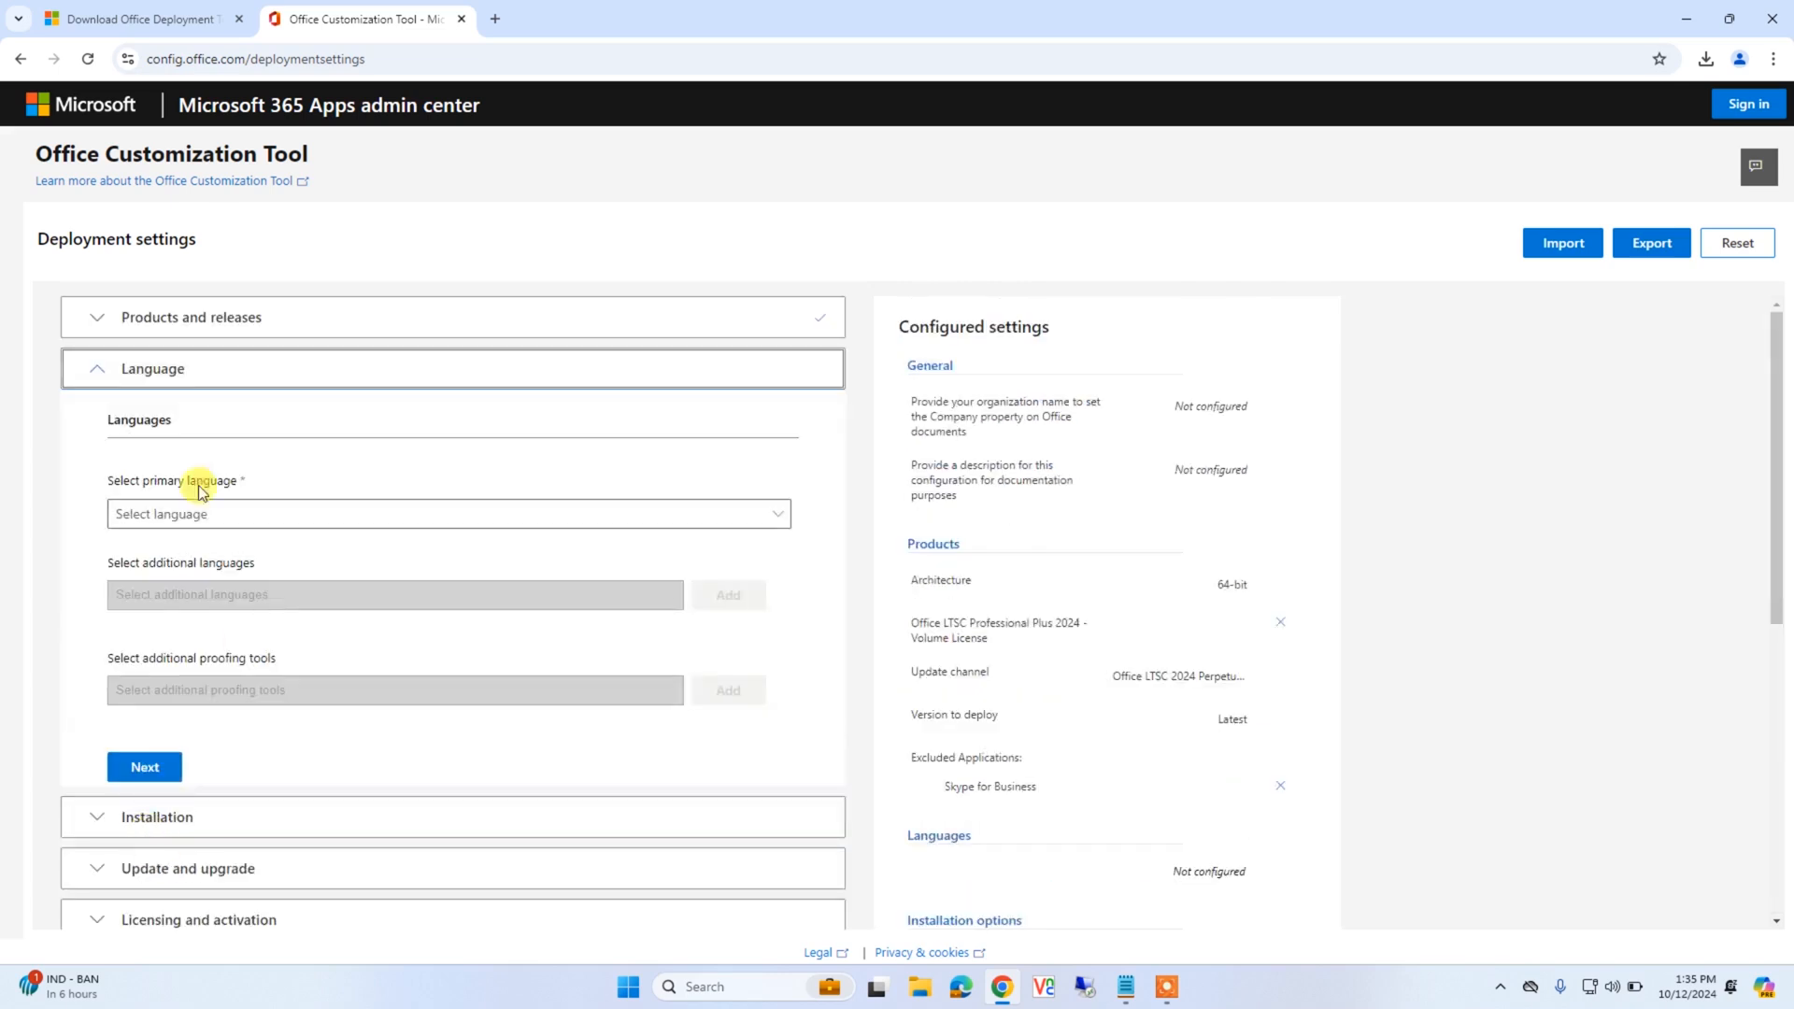
{"action": "left_click", "coordinate": [215, 520]}
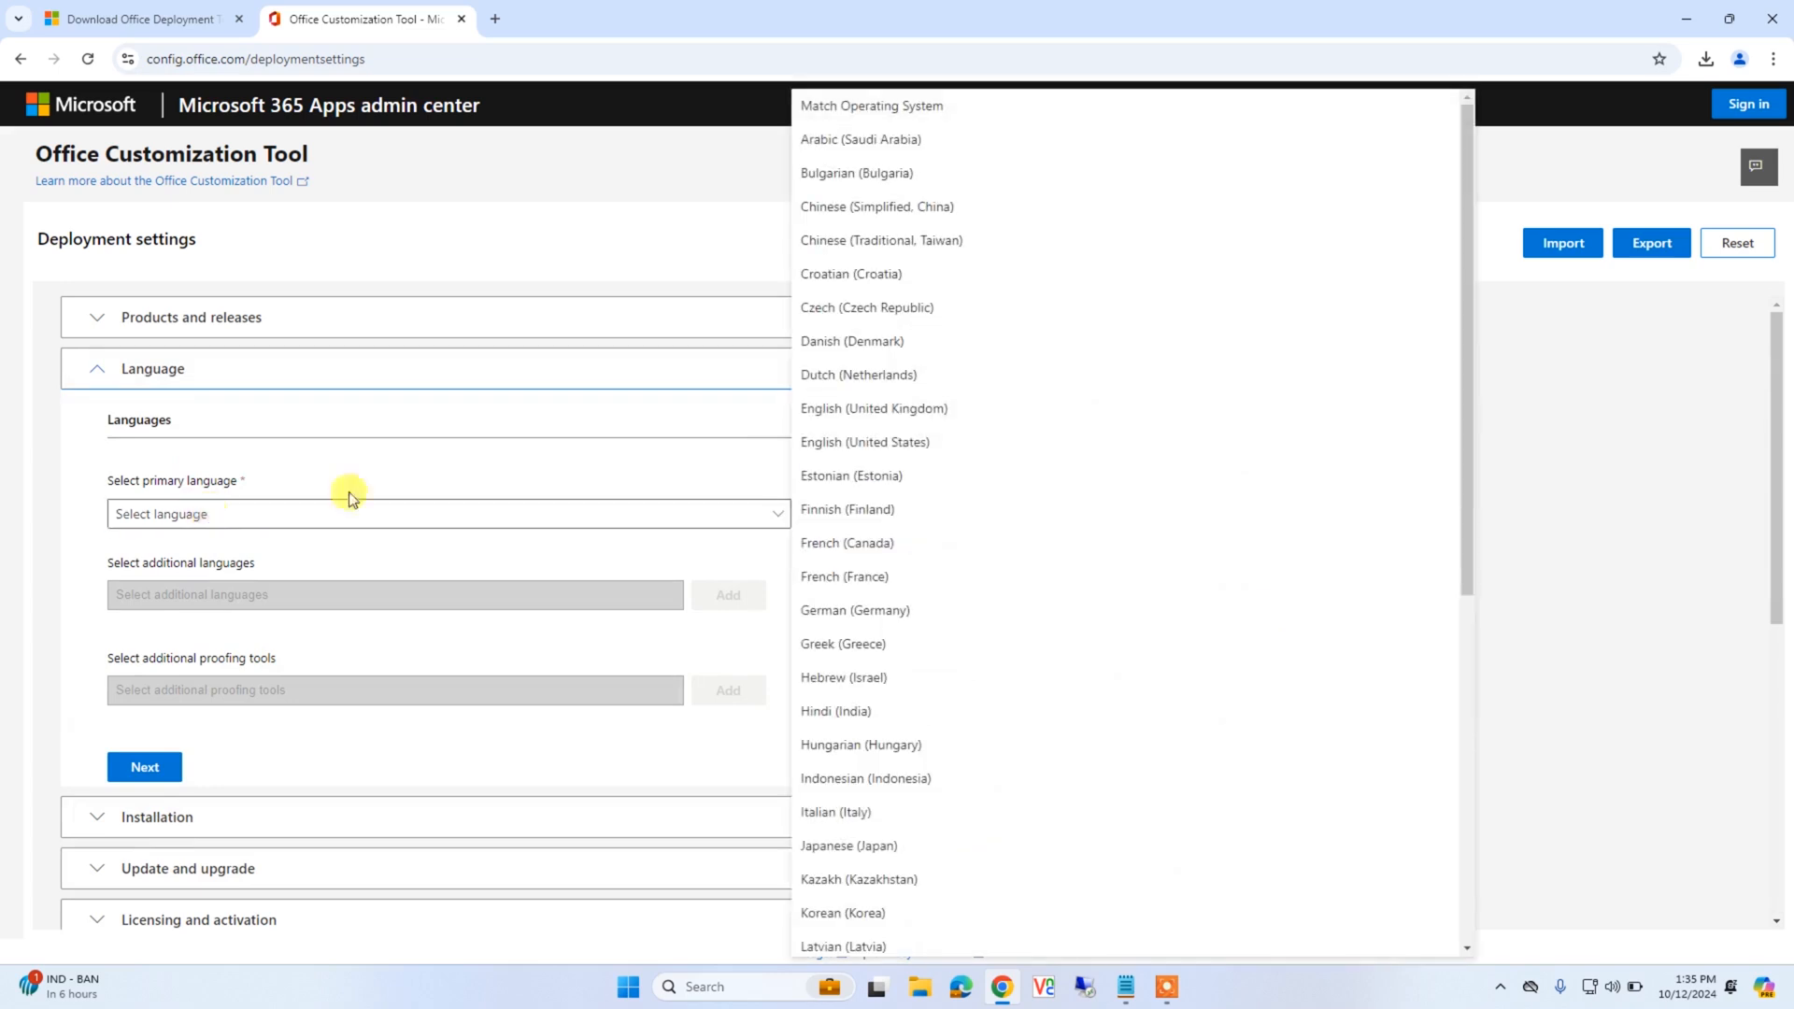
{"action": "left_click", "coordinate": [887, 451]}
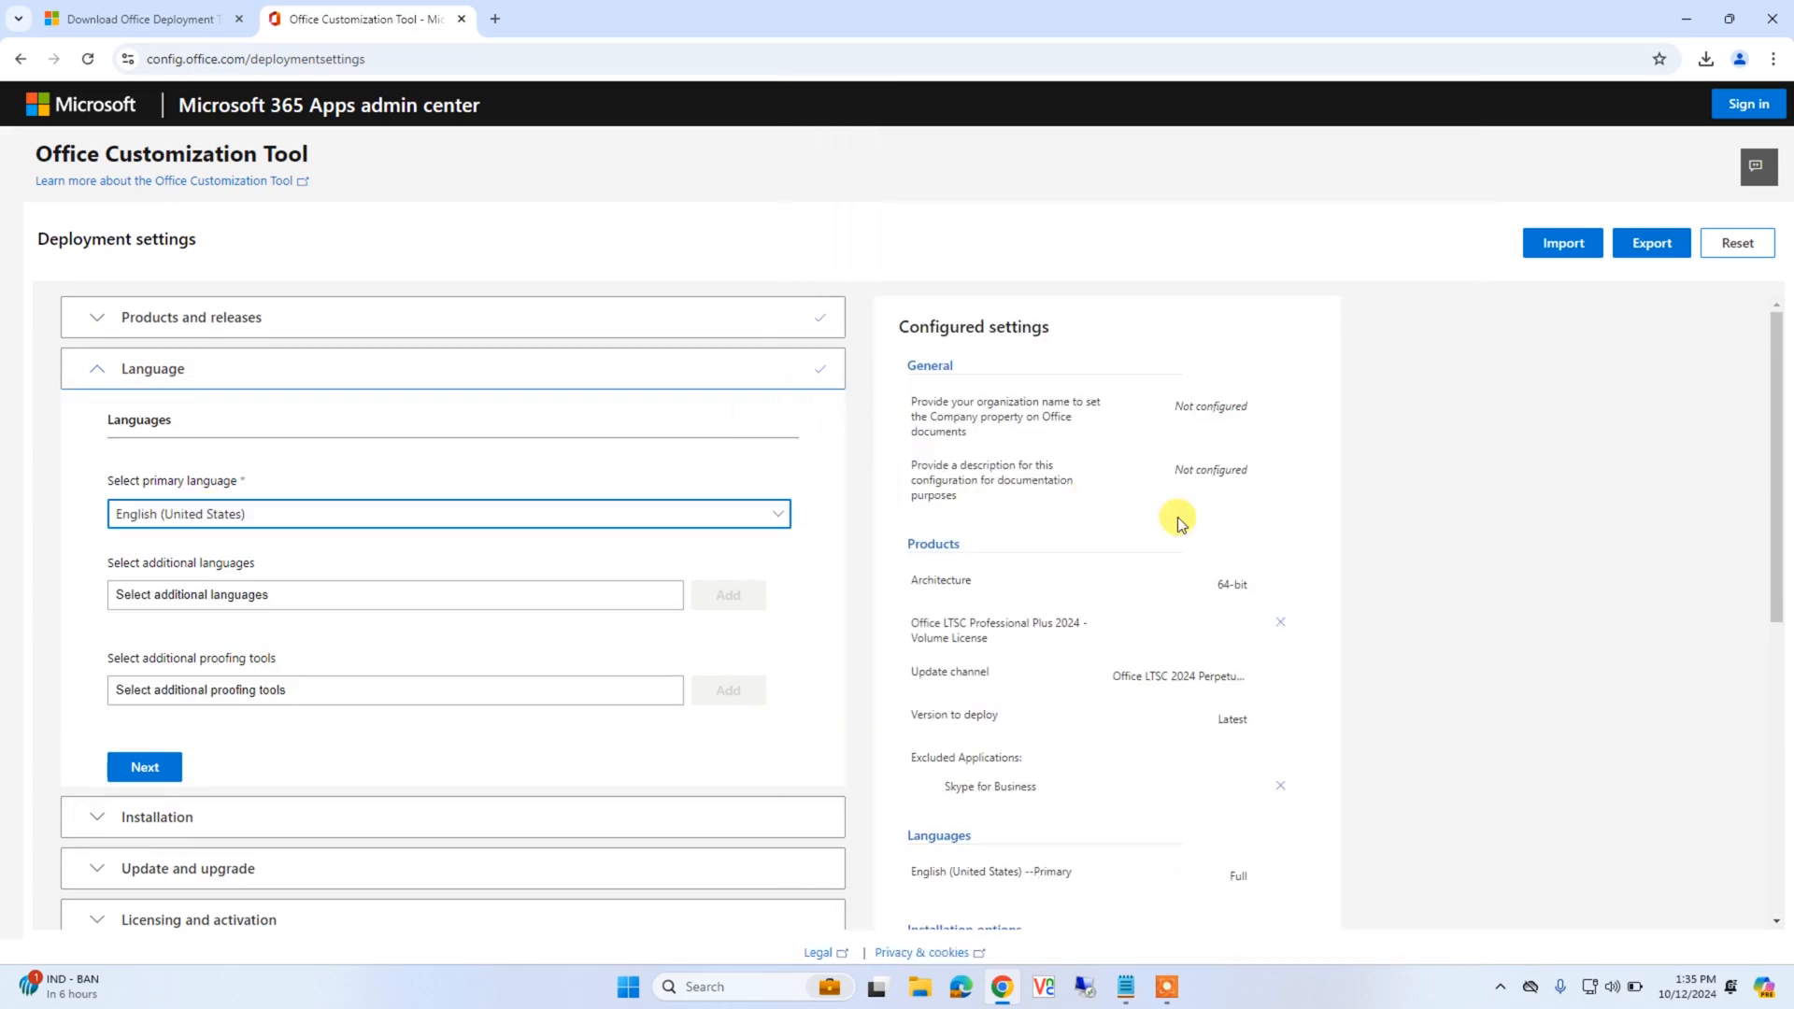
Start exporting the deployment configuration with Office Open XML formats as the default file format
{"action": "left_click", "coordinate": [1650, 245]}
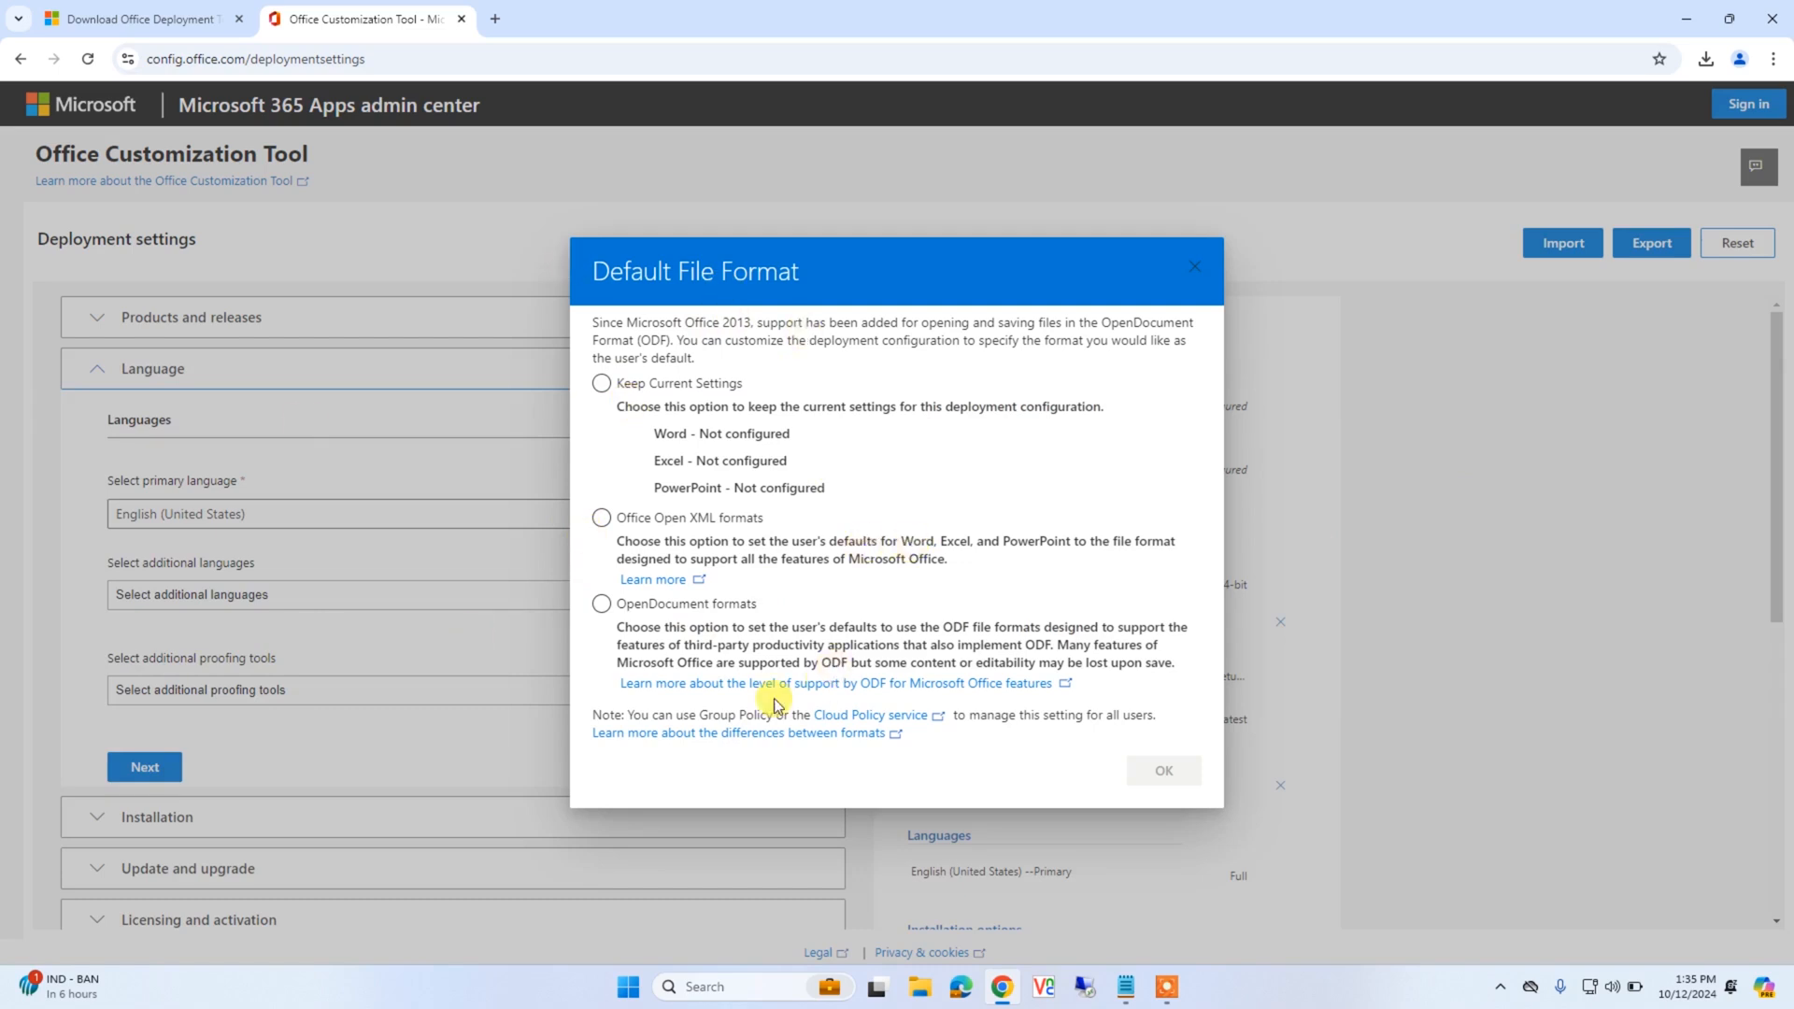
{"action": "left_click", "coordinate": [621, 516]}
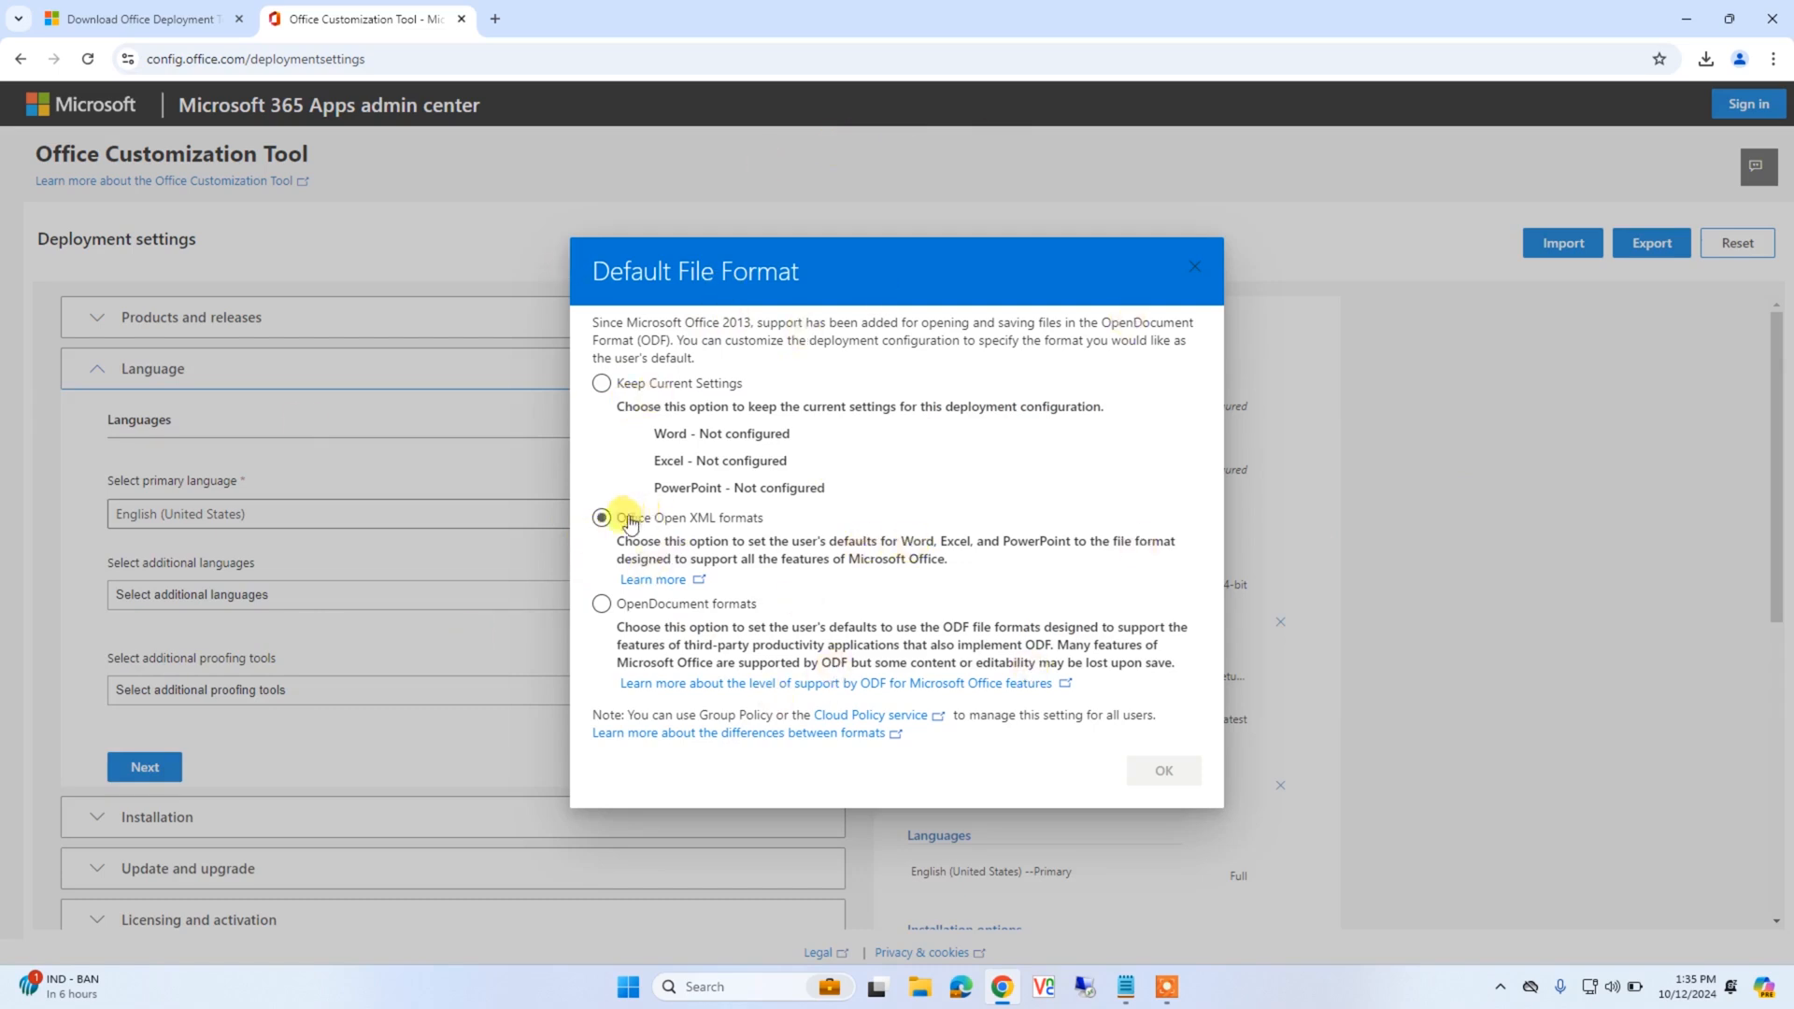
{"action": "left_click", "coordinate": [712, 522]}
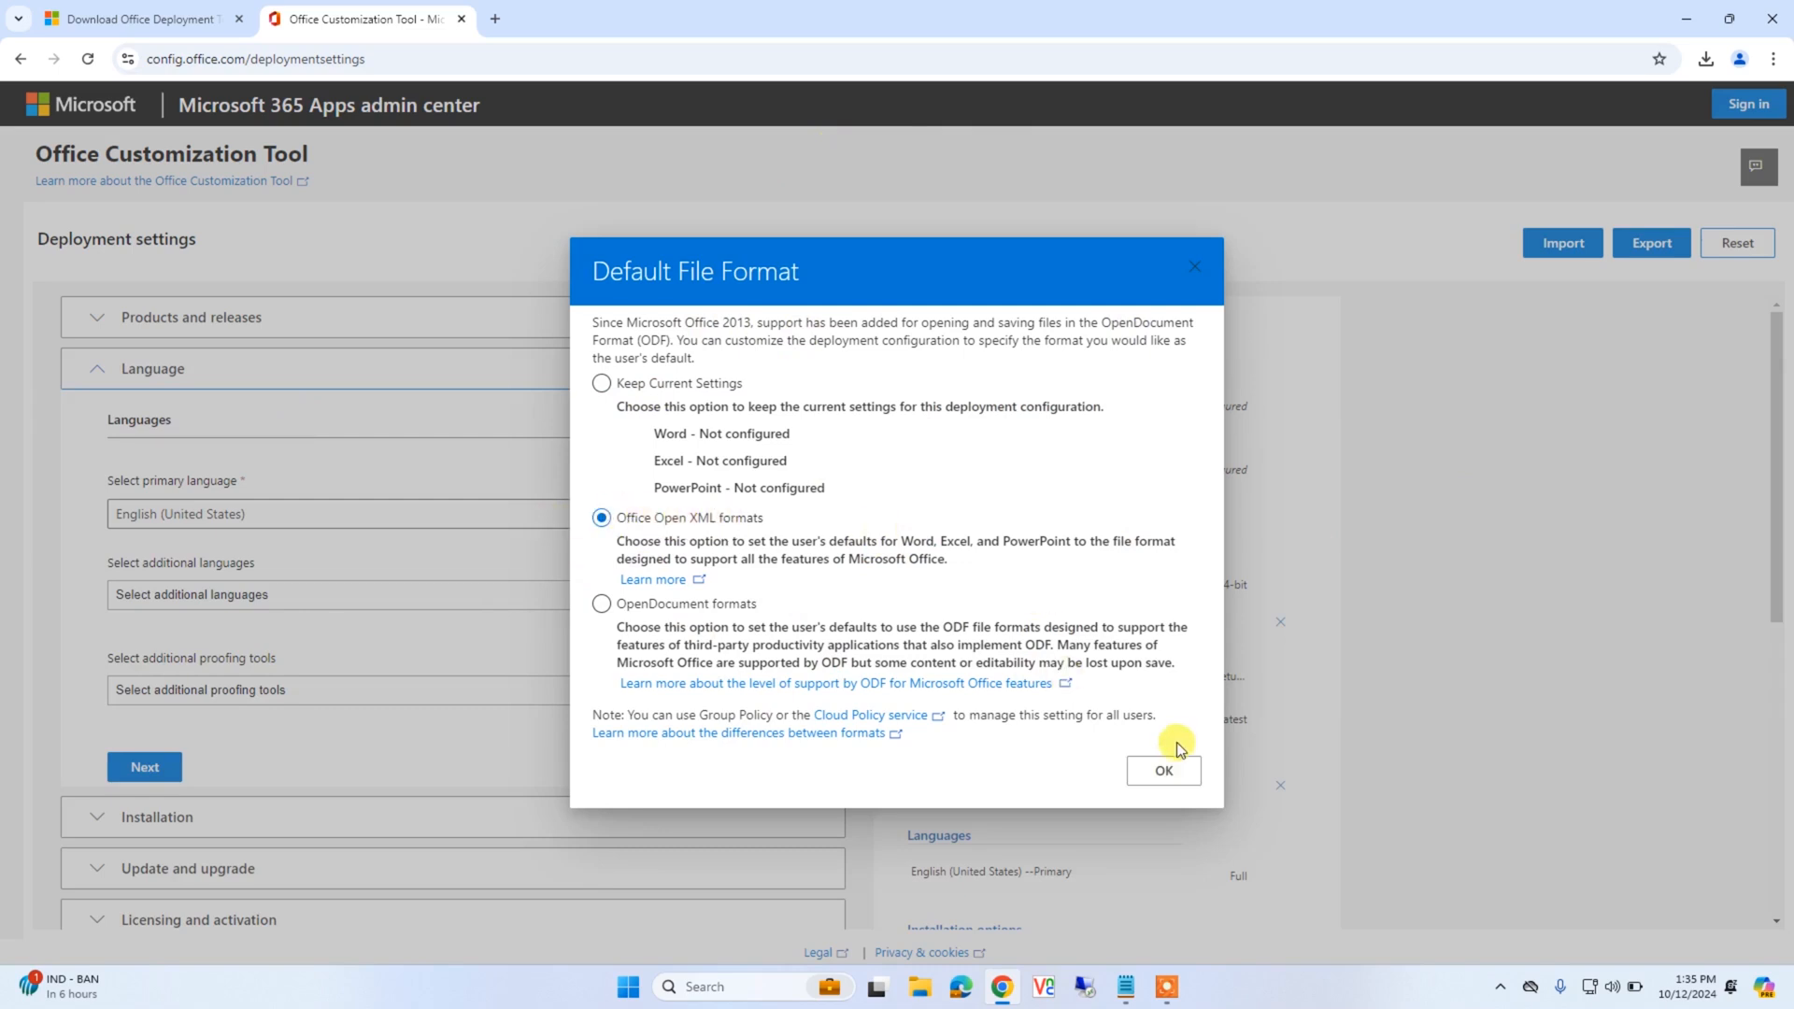
{"action": "left_click", "coordinate": [1164, 770]}
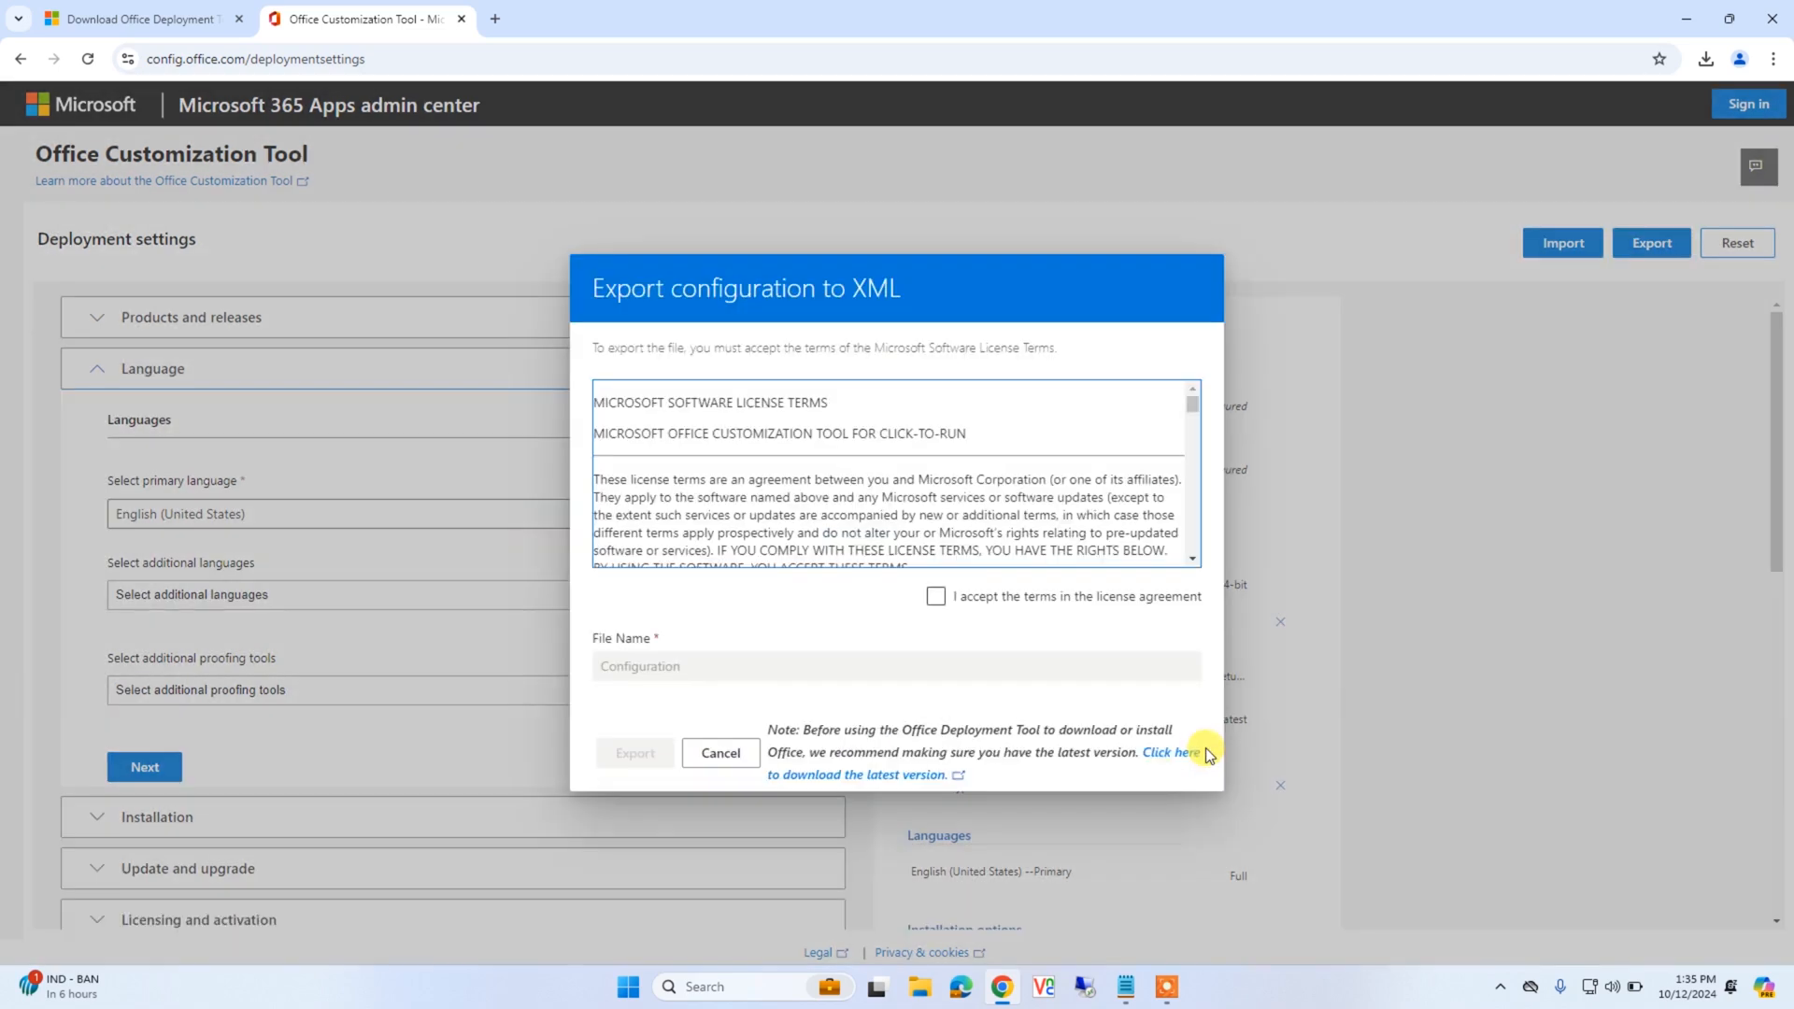
Accept the license agreement, export the deployment settings under the file name Configuration, and show the downloaded Configuration.xml in its folder
{"action": "left_click", "coordinate": [938, 597]}
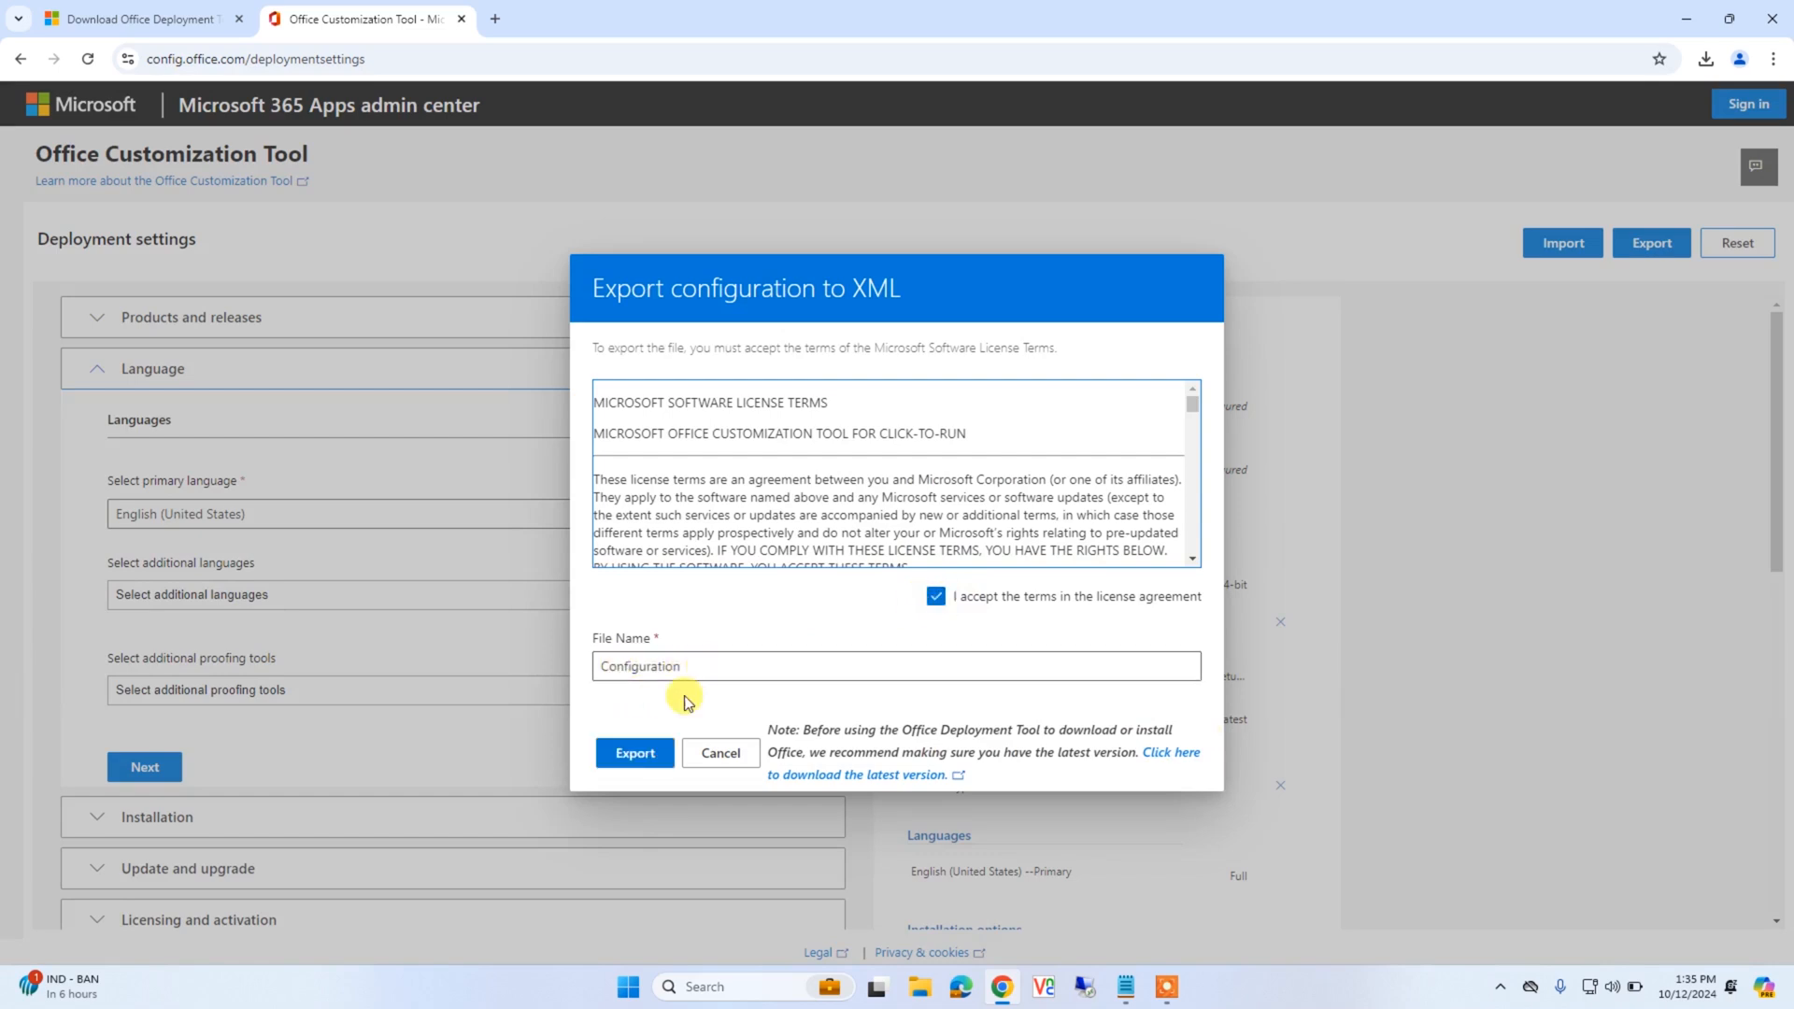
{"action": "left_click", "coordinate": [632, 755]}
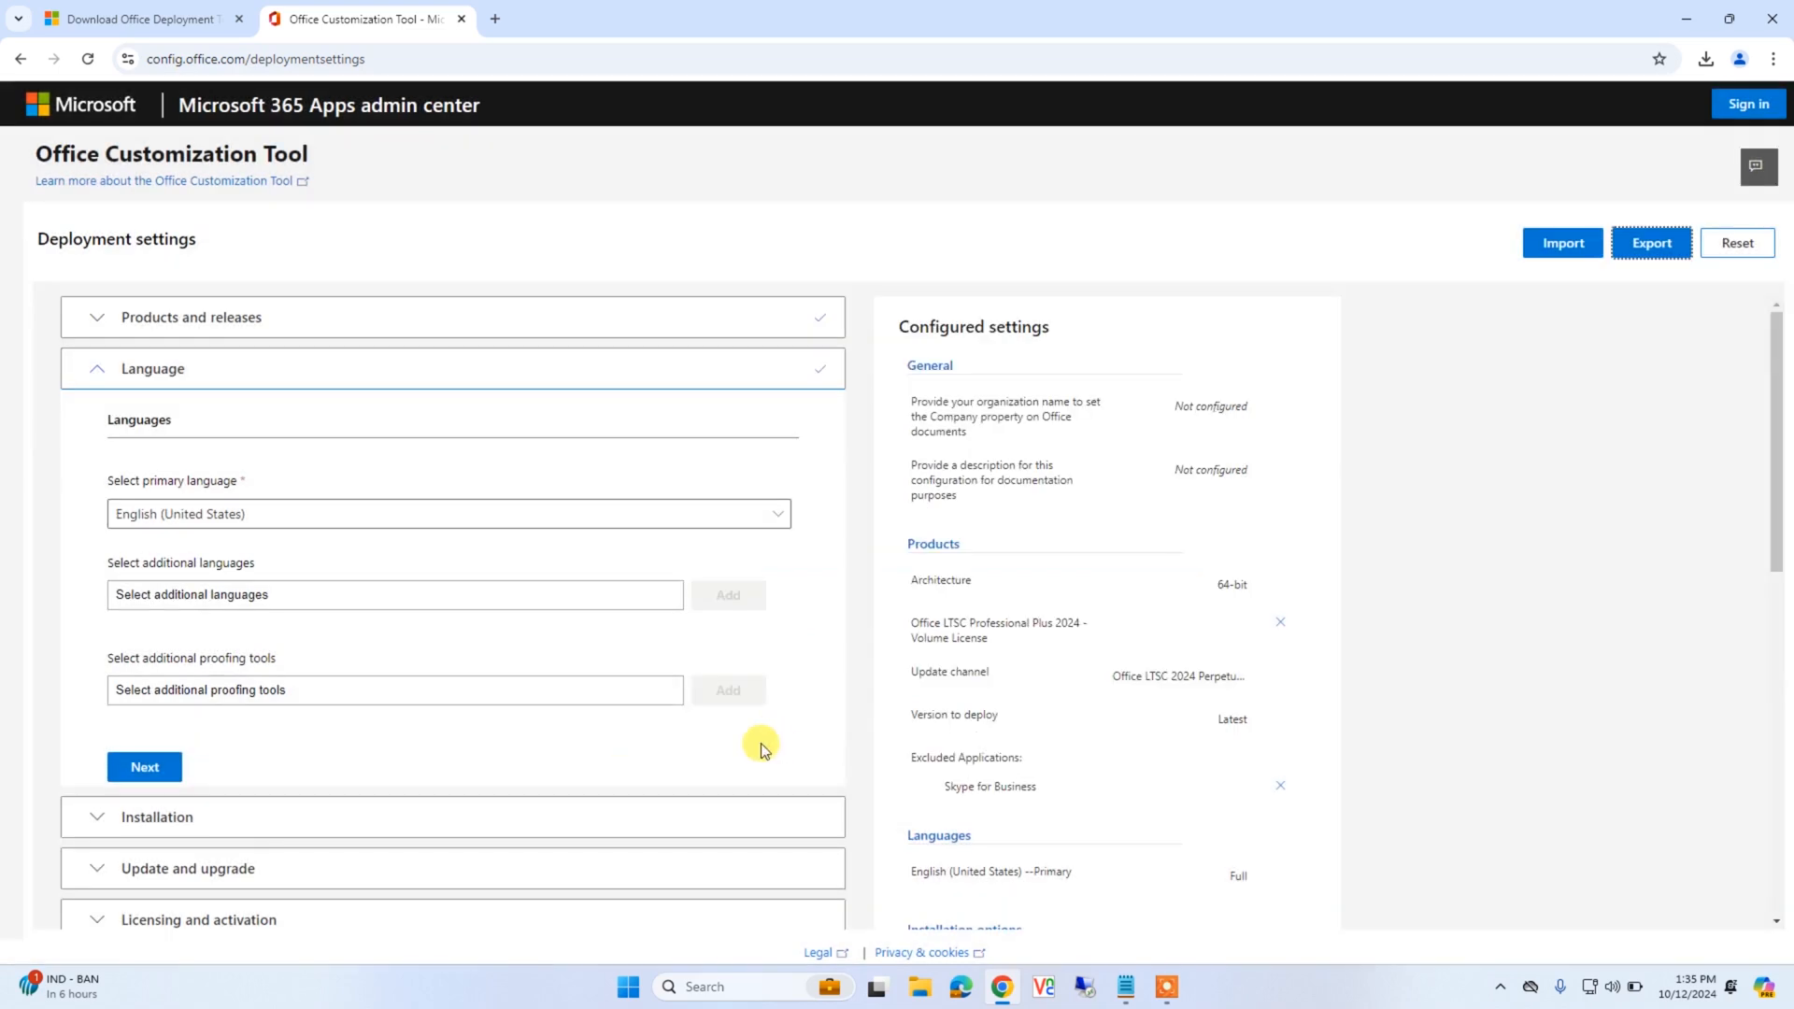
{"action": "left_click", "coordinate": [1706, 60]}
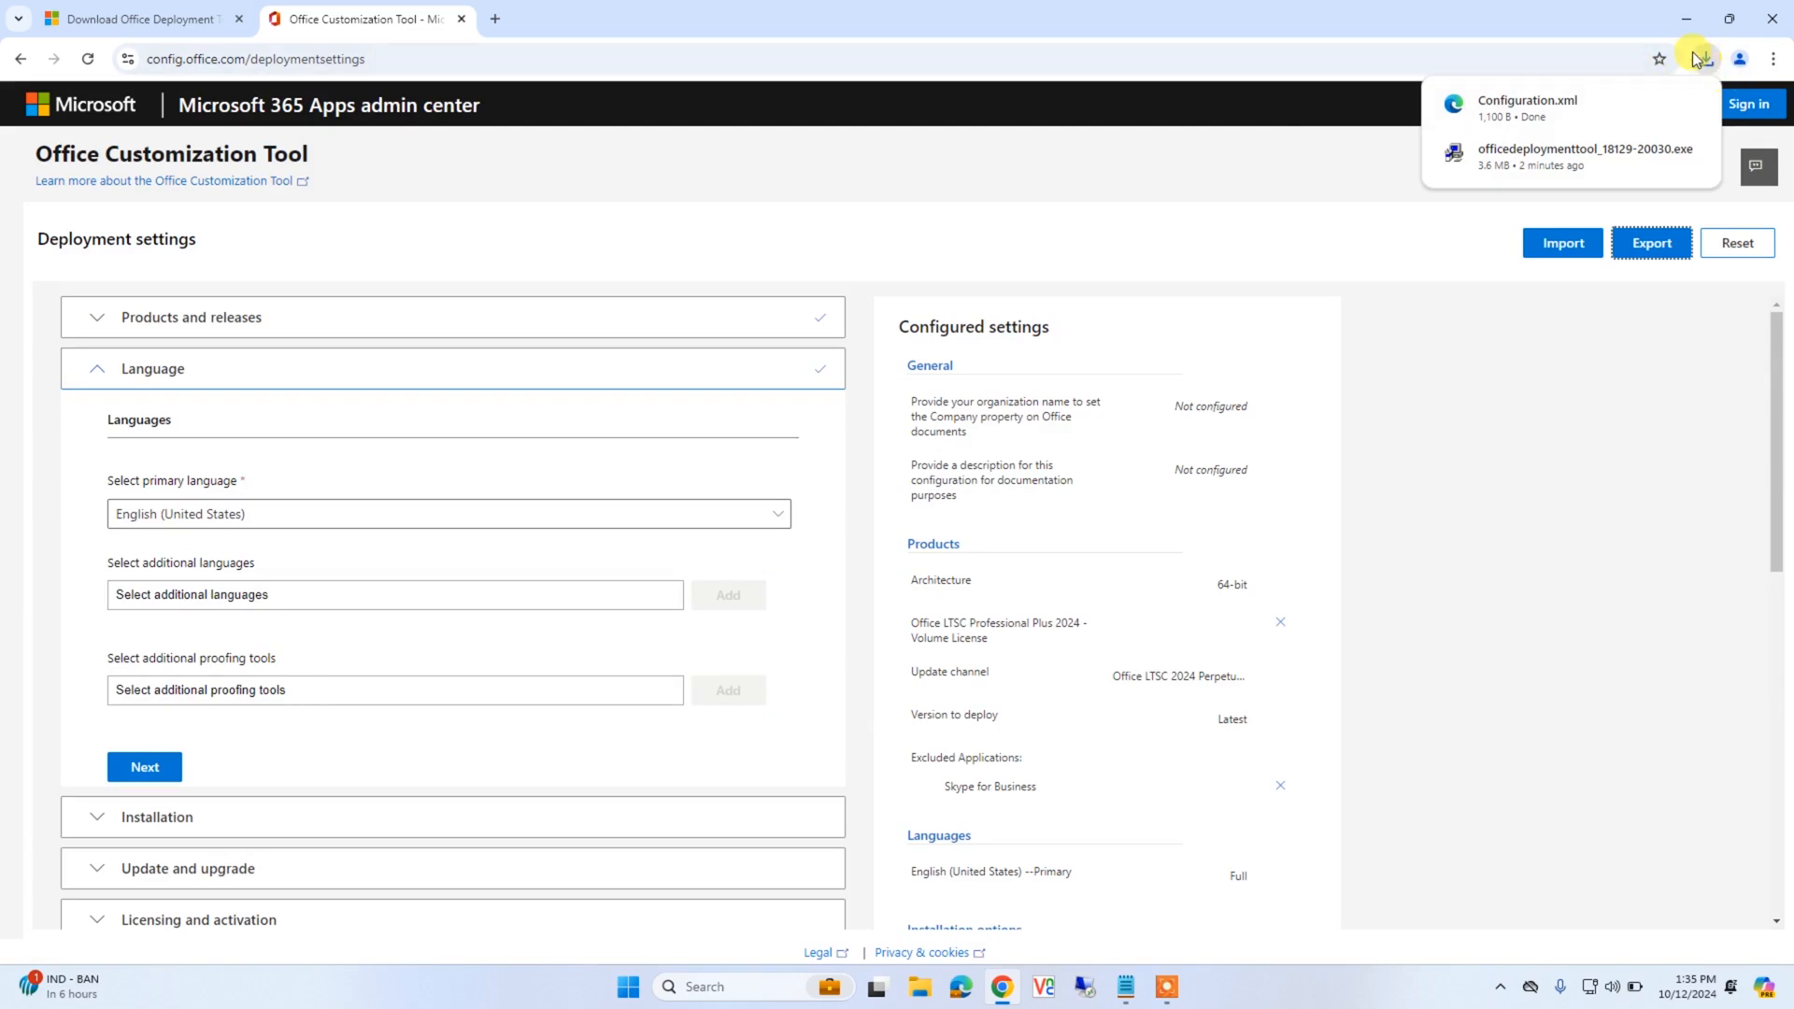
{"action": "left_click", "coordinate": [1684, 58]}
{"action": "left_click", "coordinate": [1707, 61]}
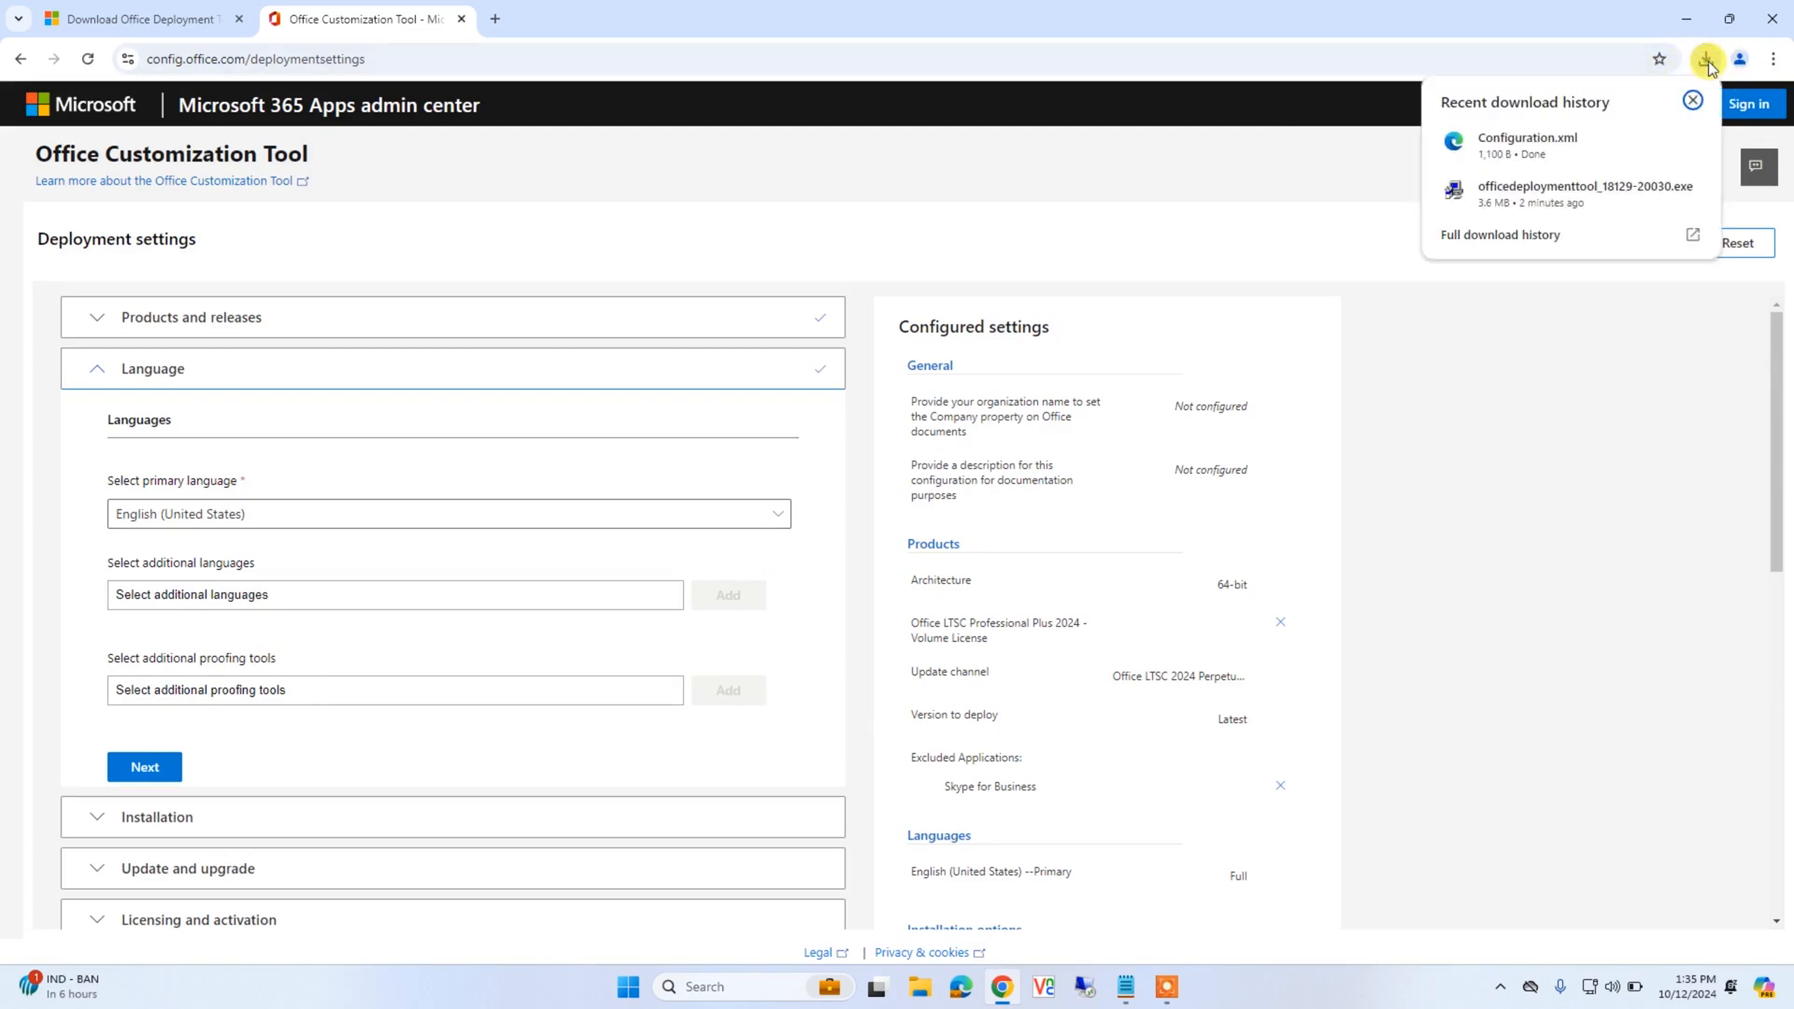
{"action": "mouse_move", "coordinate": [1676, 147]}
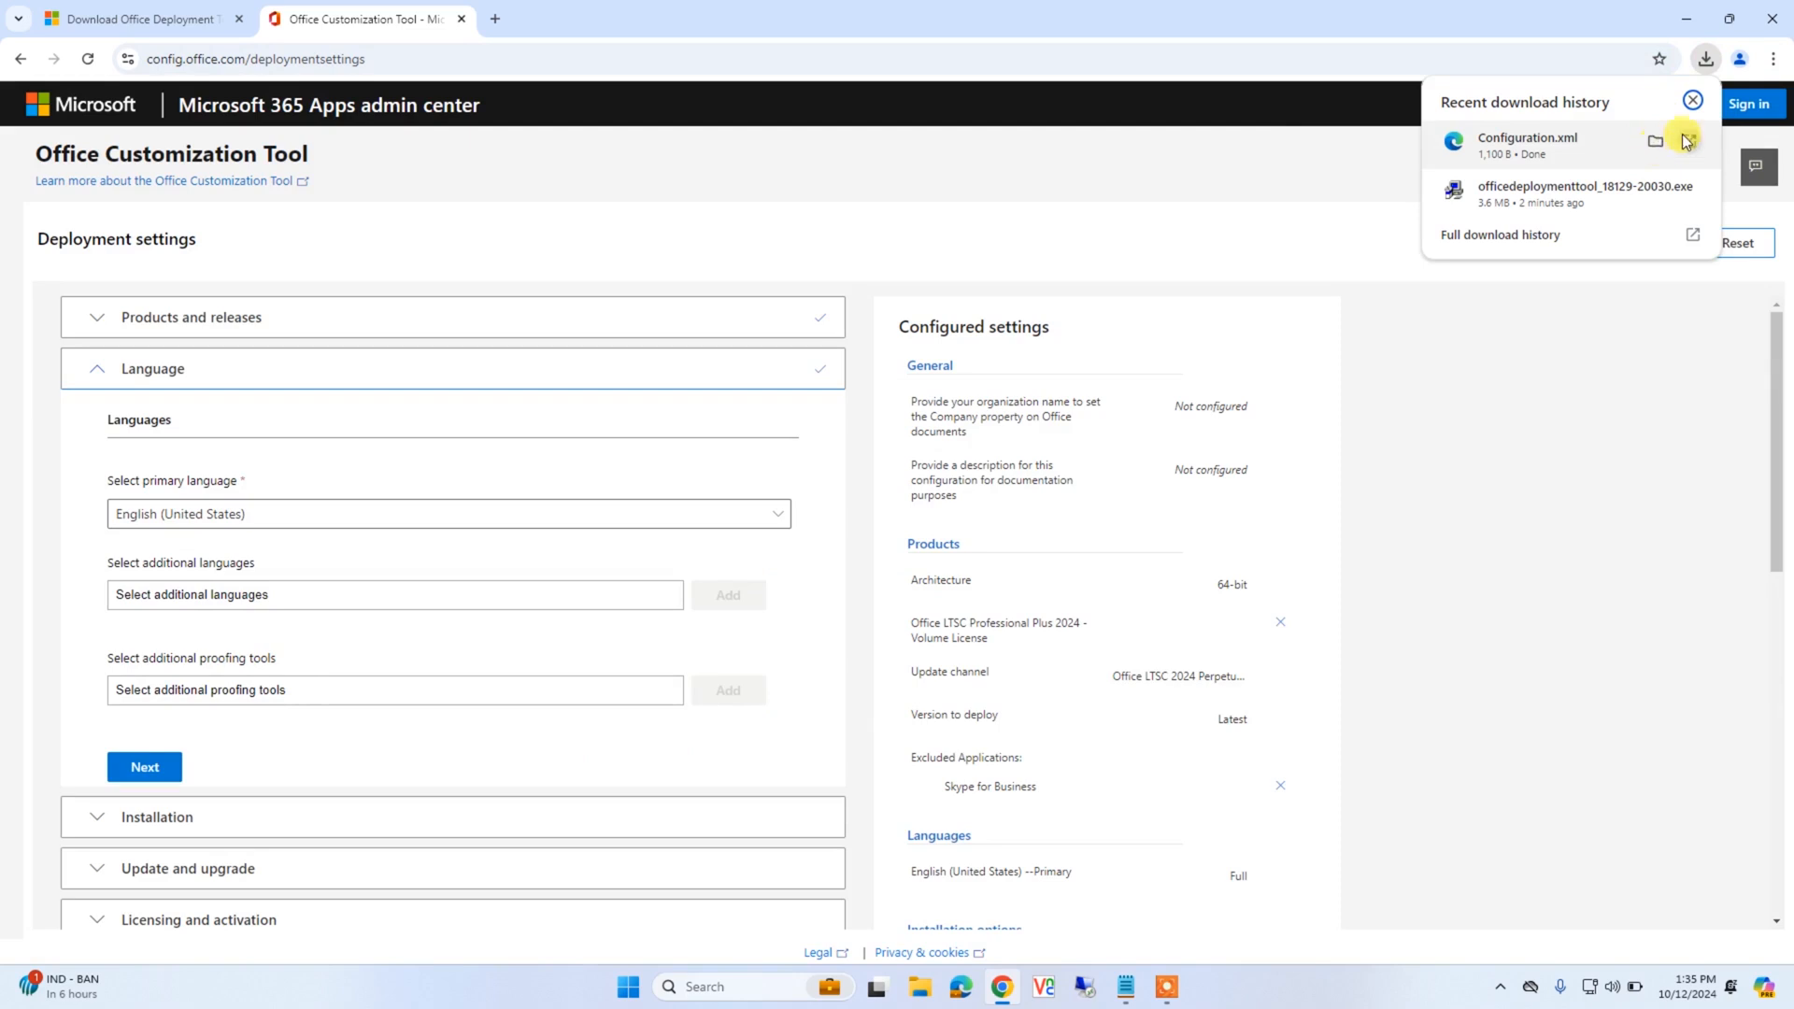
{"action": "left_click", "coordinate": [1549, 407]}
{"action": "left_click", "coordinate": [1708, 59]}
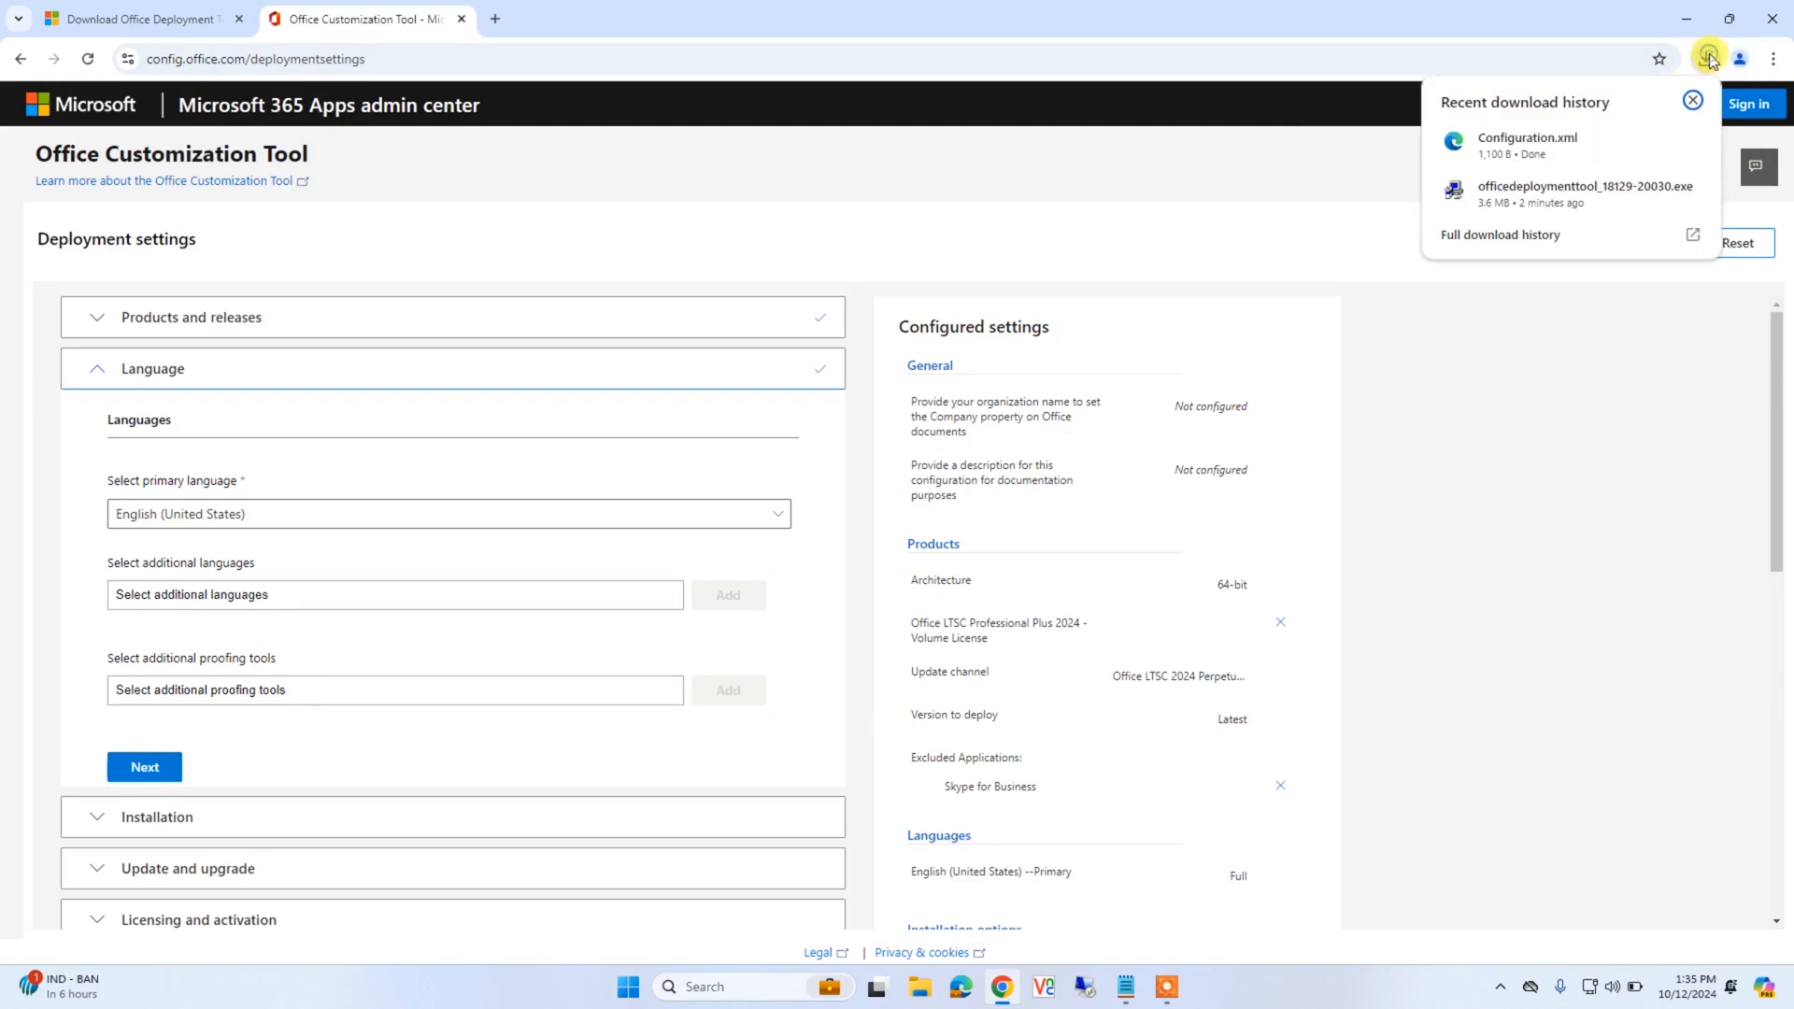
{"action": "left_click", "coordinate": [1655, 145]}
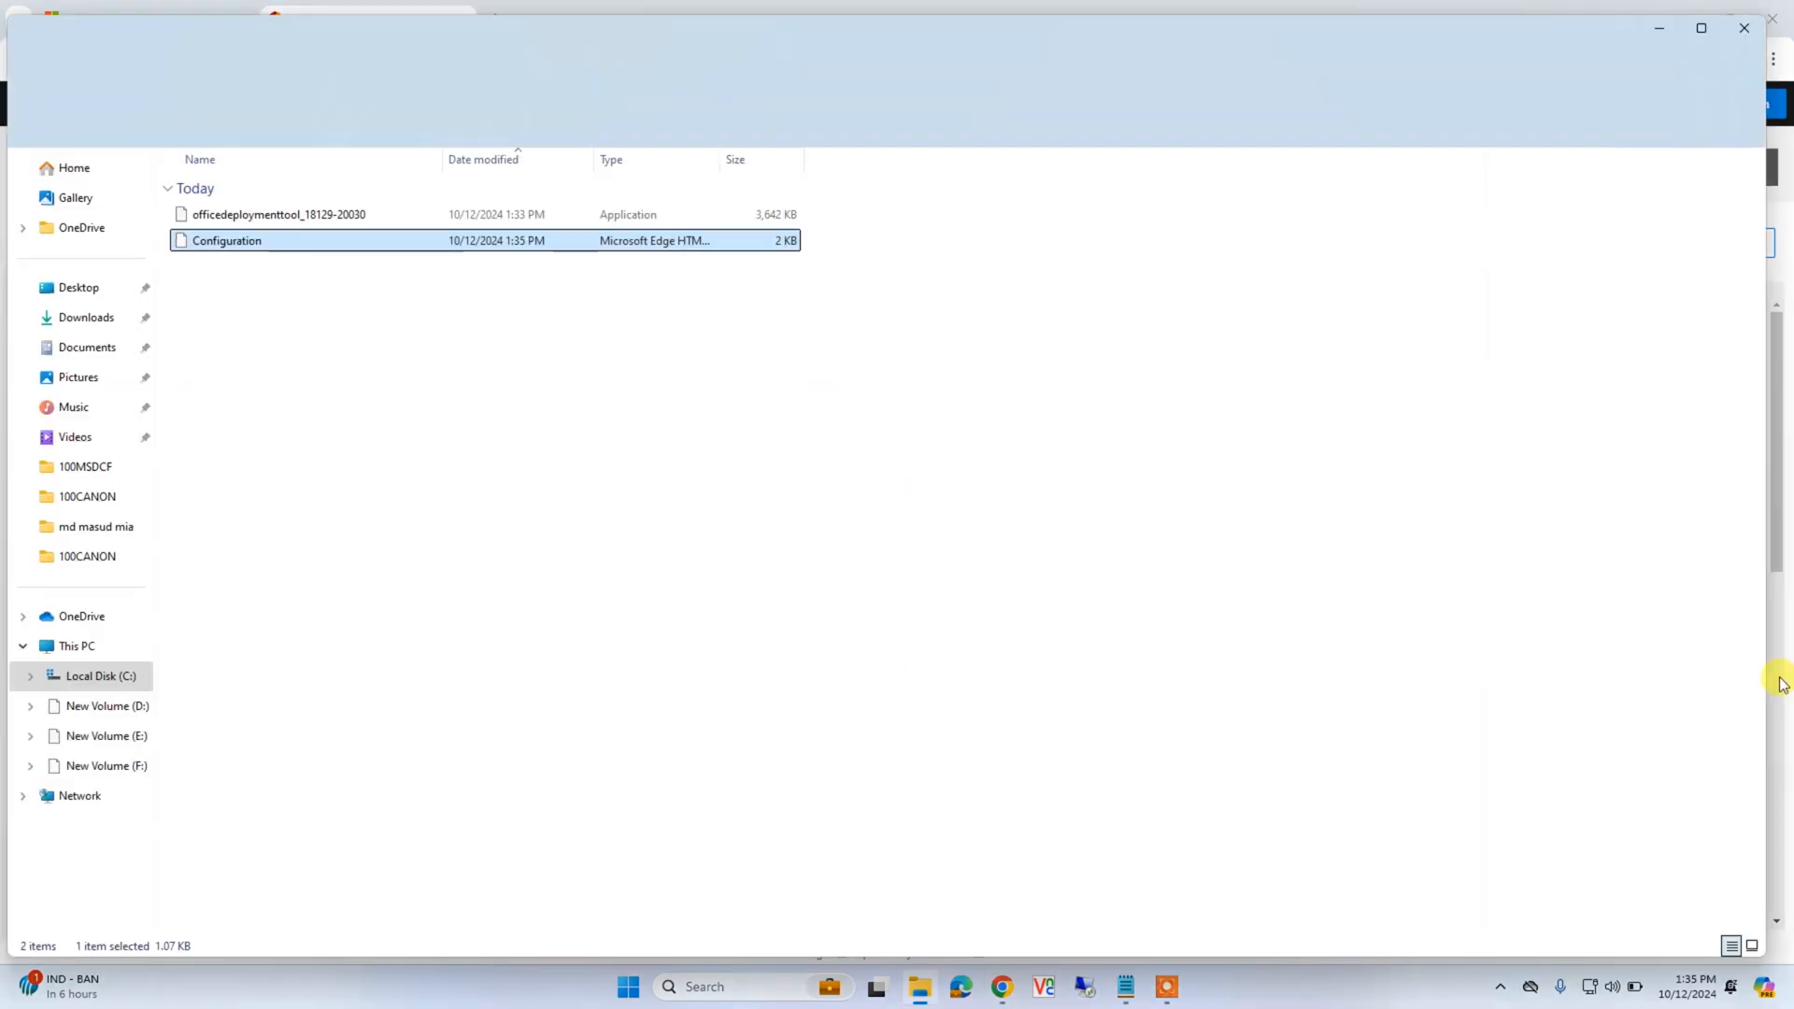
{"action": "left_click", "coordinate": [580, 370]}
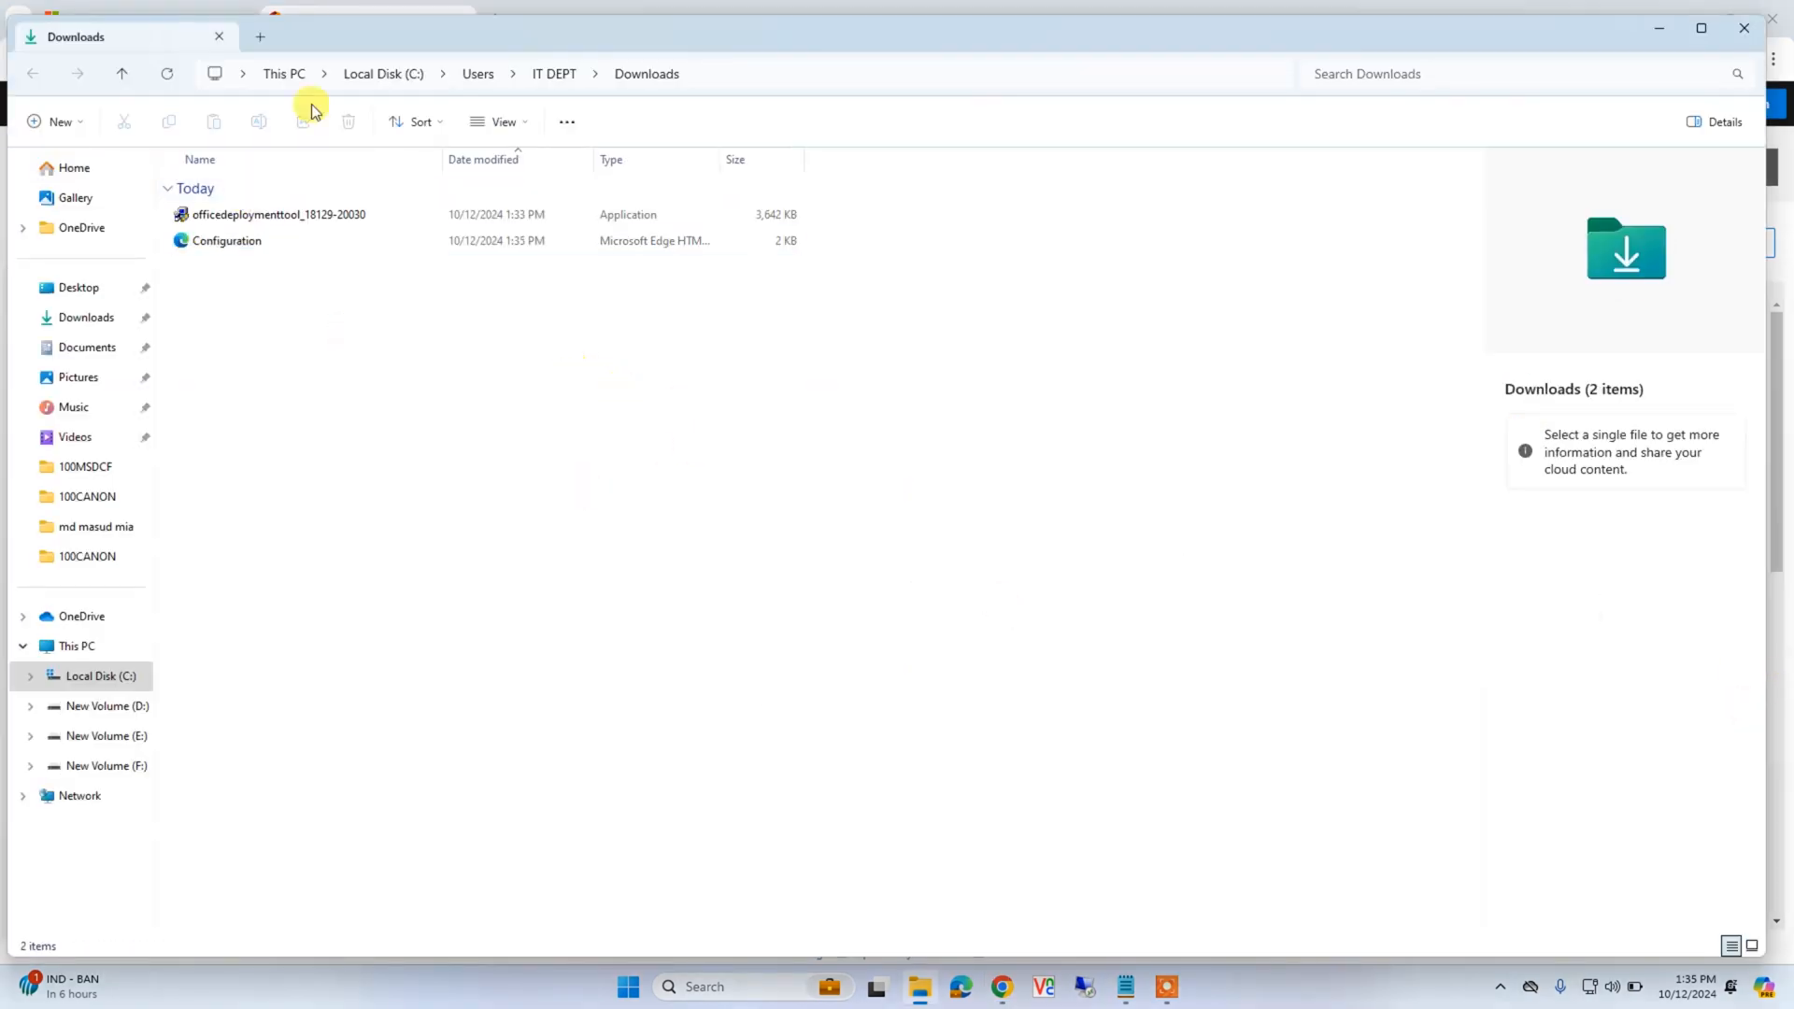
{"action": "left_click_drag", "start_coordinate": [271, 308], "coordinate": [244, 217]}
{"action": "right_click", "coordinate": [246, 212]}
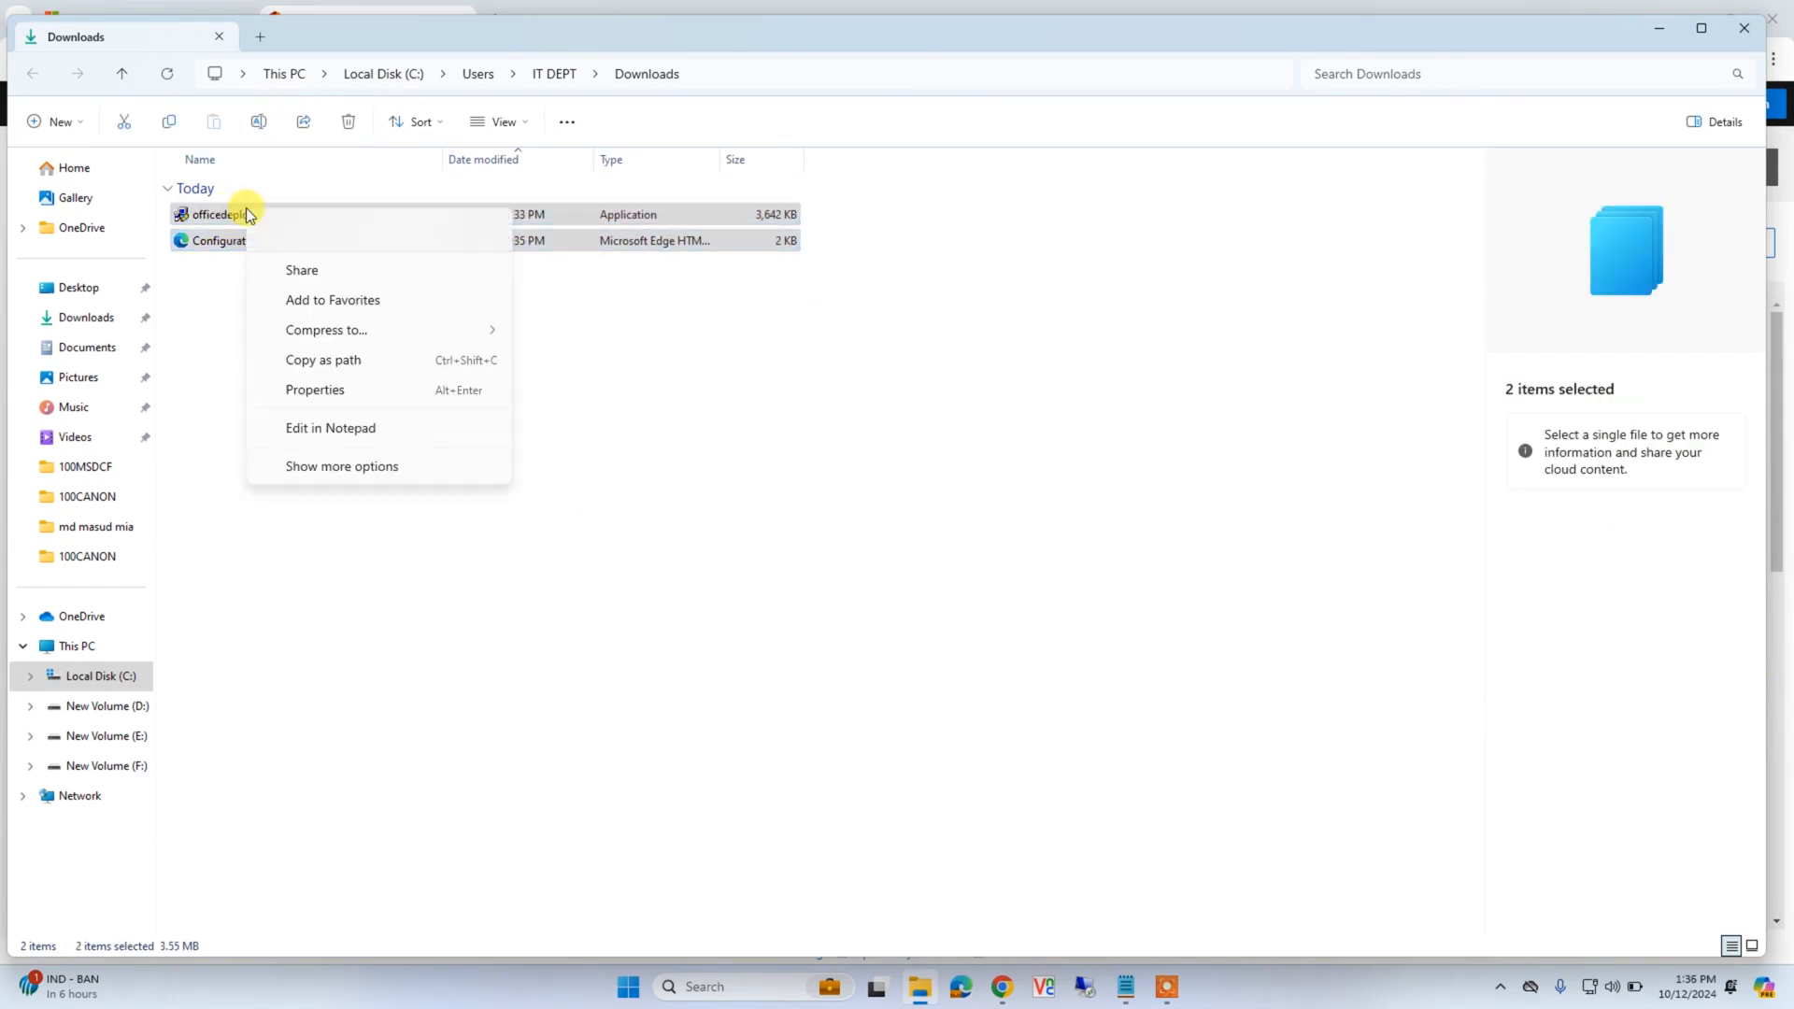
{"action": "left_click", "coordinate": [308, 236]}
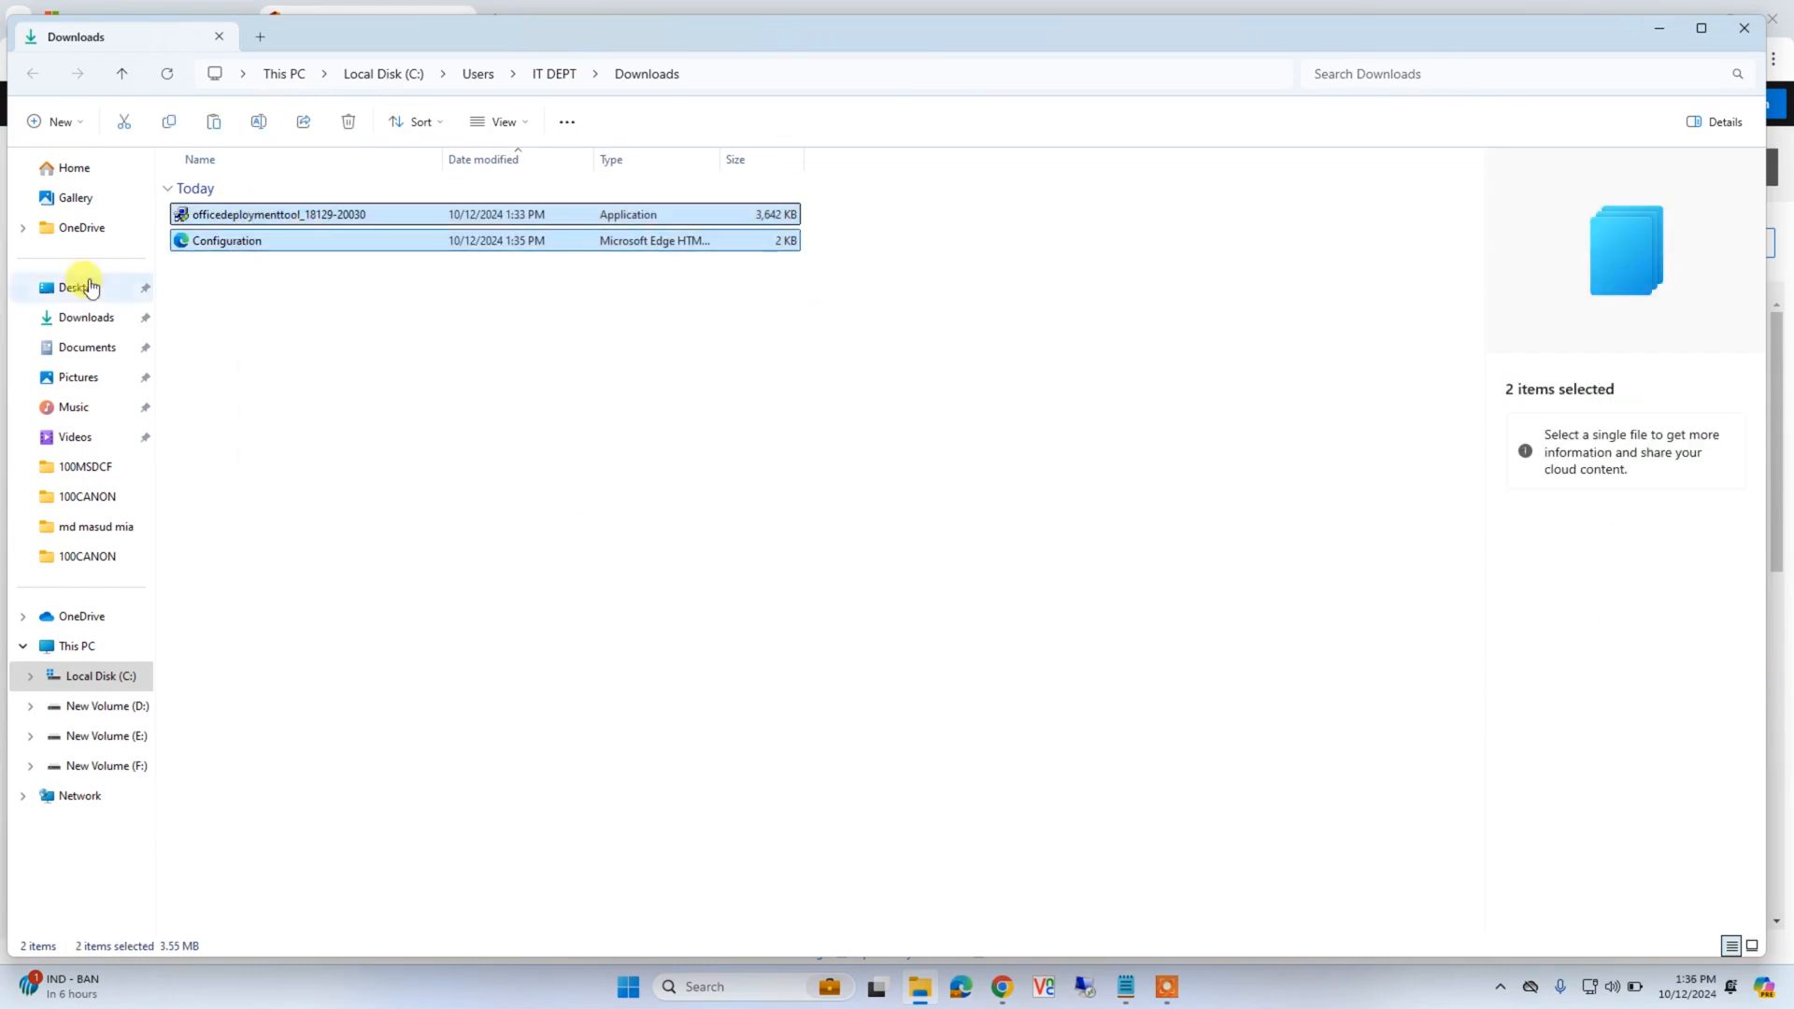
Minimize the open windows and create a new folder named office on the desktop
{"action": "left_click", "coordinate": [1659, 28]}
{"action": "left_click", "coordinate": [1689, 21]}
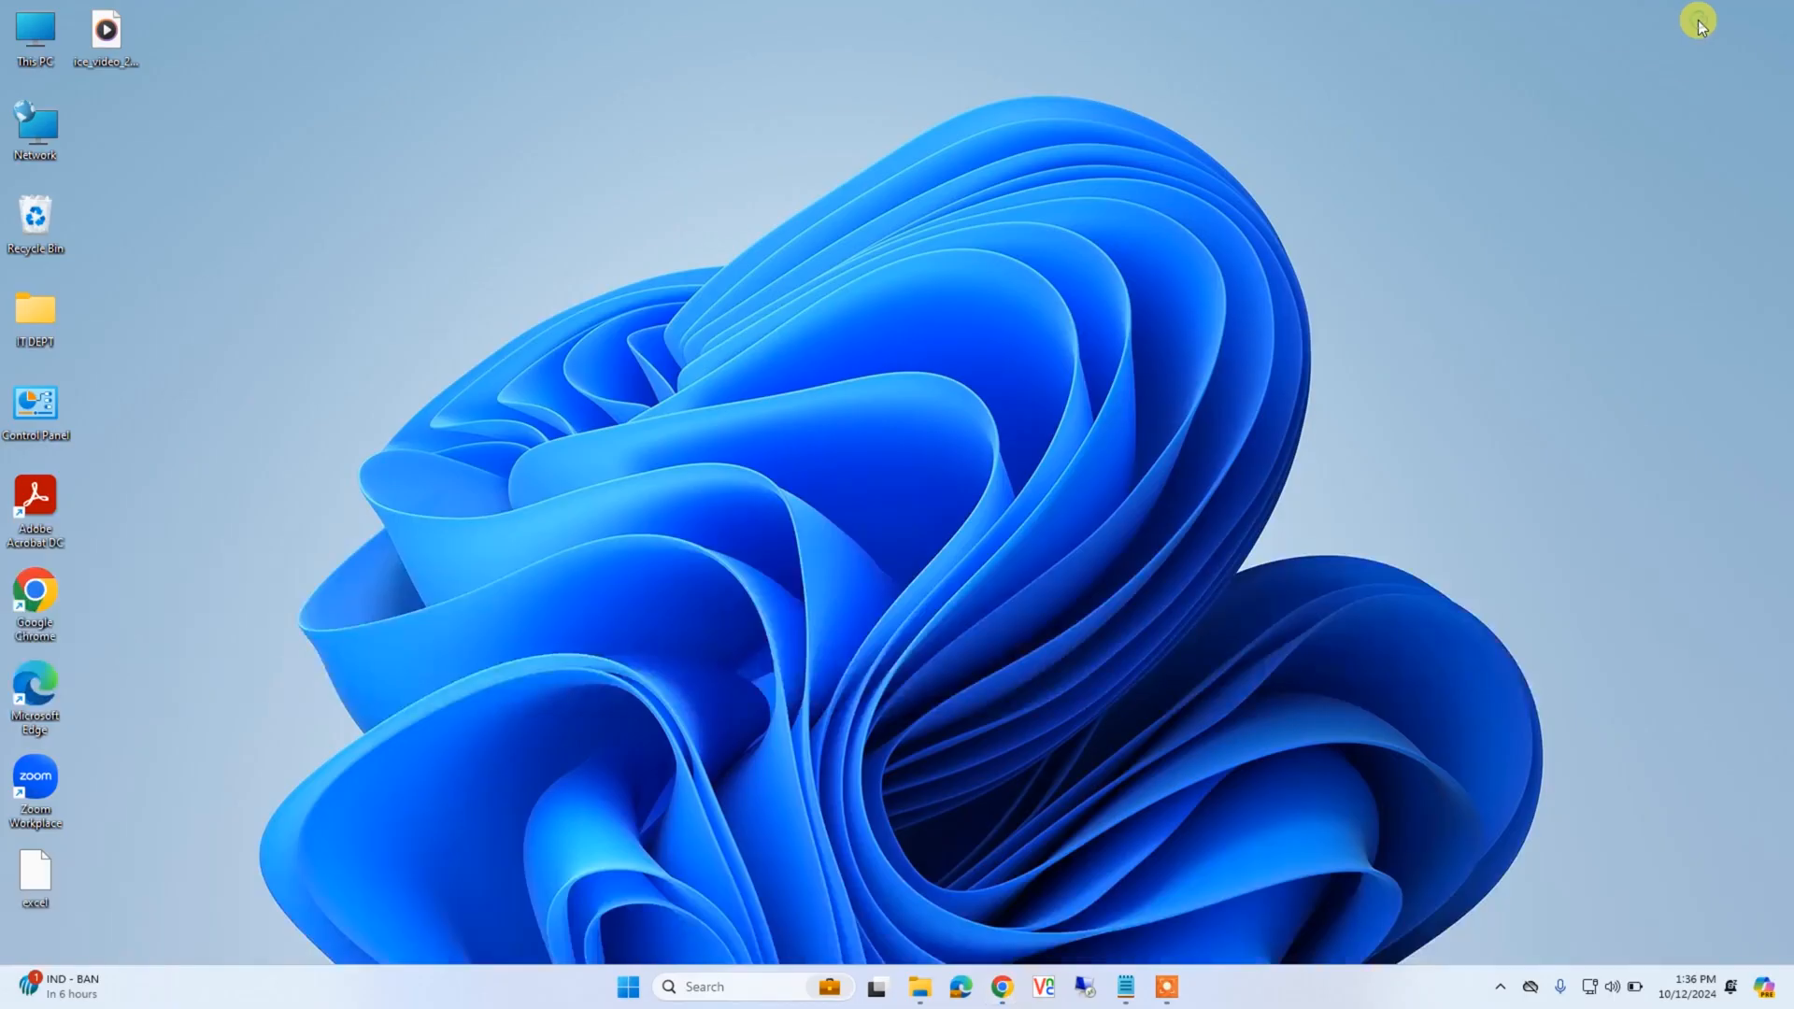
{"action": "right_click", "coordinate": [227, 80]}
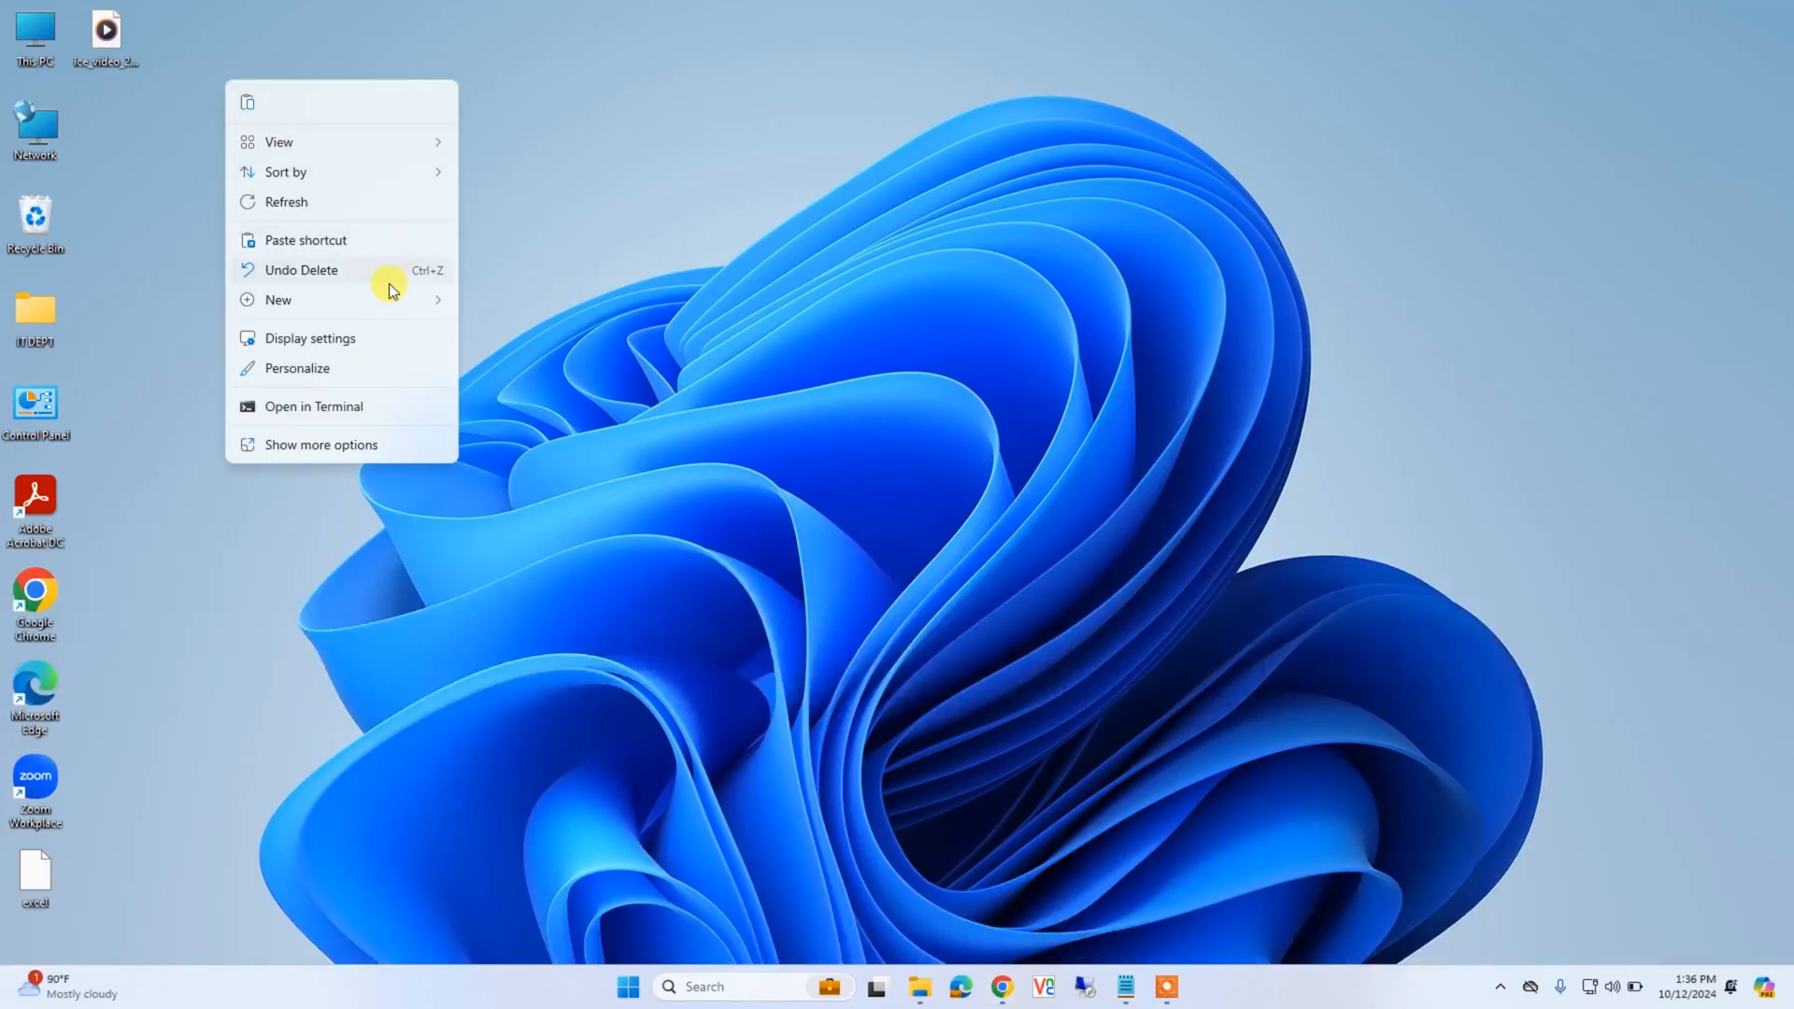
{"action": "mouse_move", "coordinate": [396, 299]}
{"action": "left_click", "coordinate": [495, 300]}
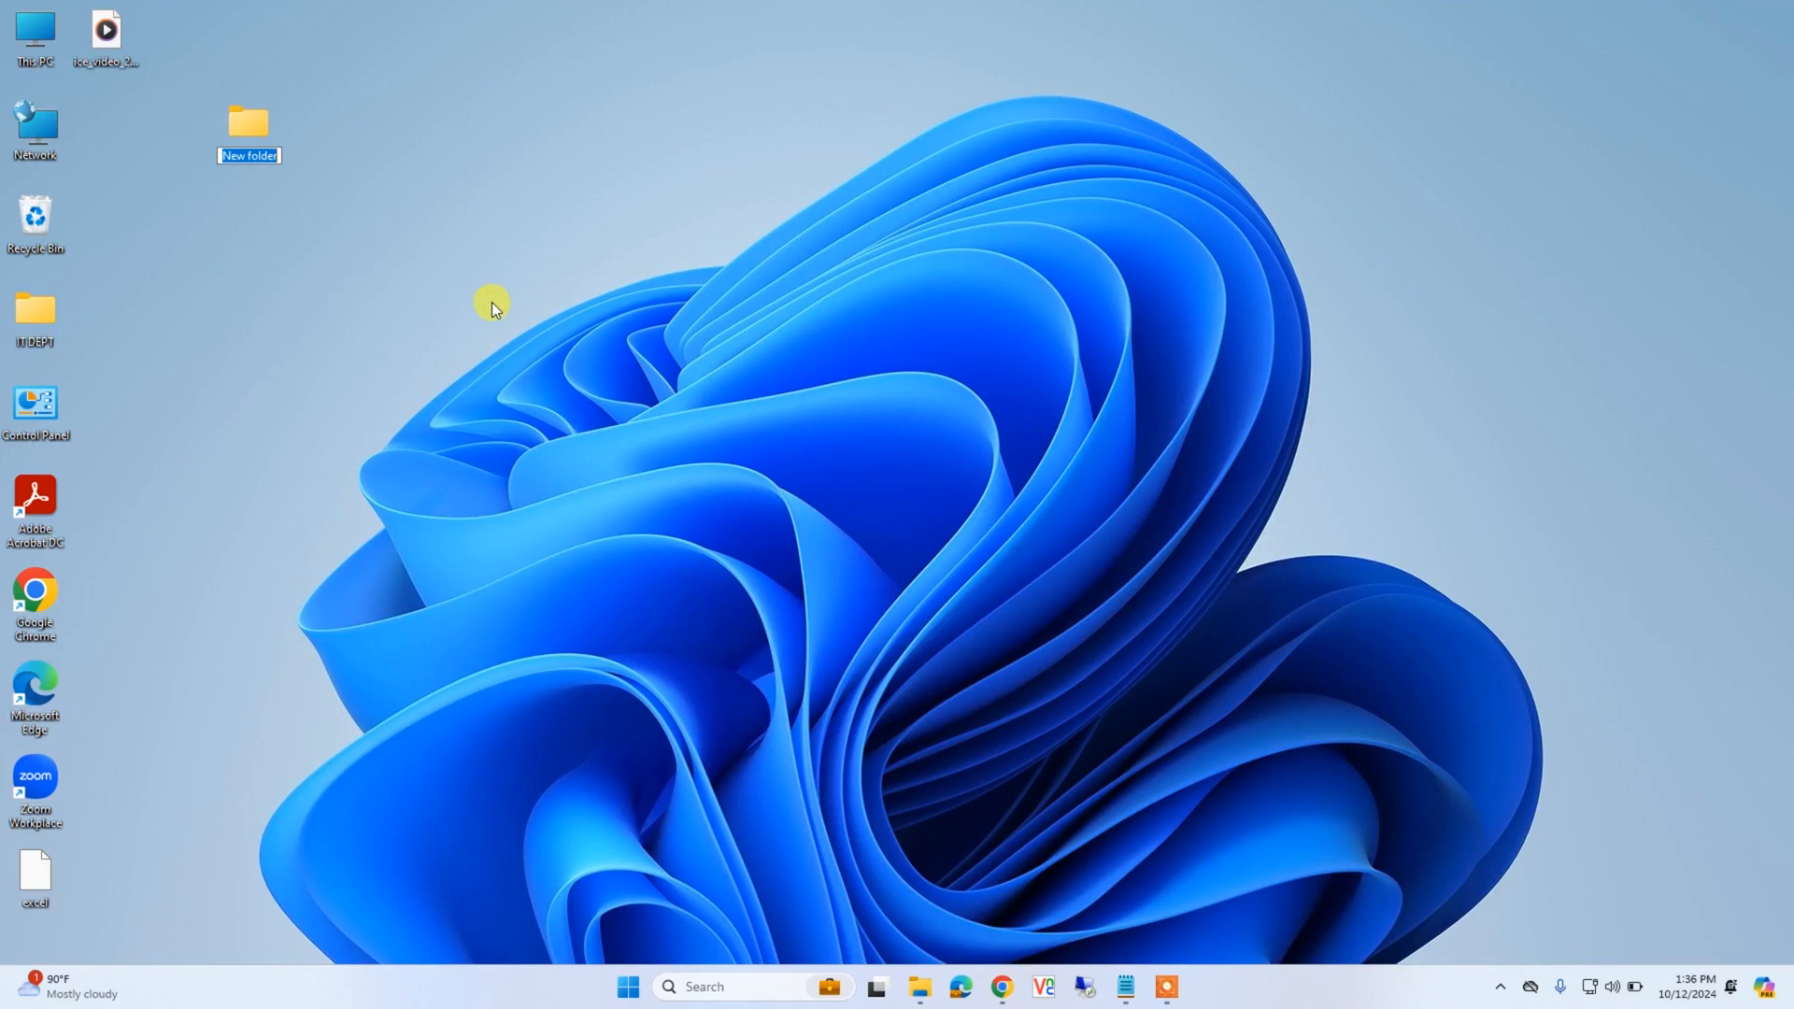
{"action": "type", "text": "office"}
{"action": "key", "text": "Return"}
Open the office folder and paste the copied deployment tool and Configuration file into it
{"action": "left_click", "coordinate": [485, 288]}
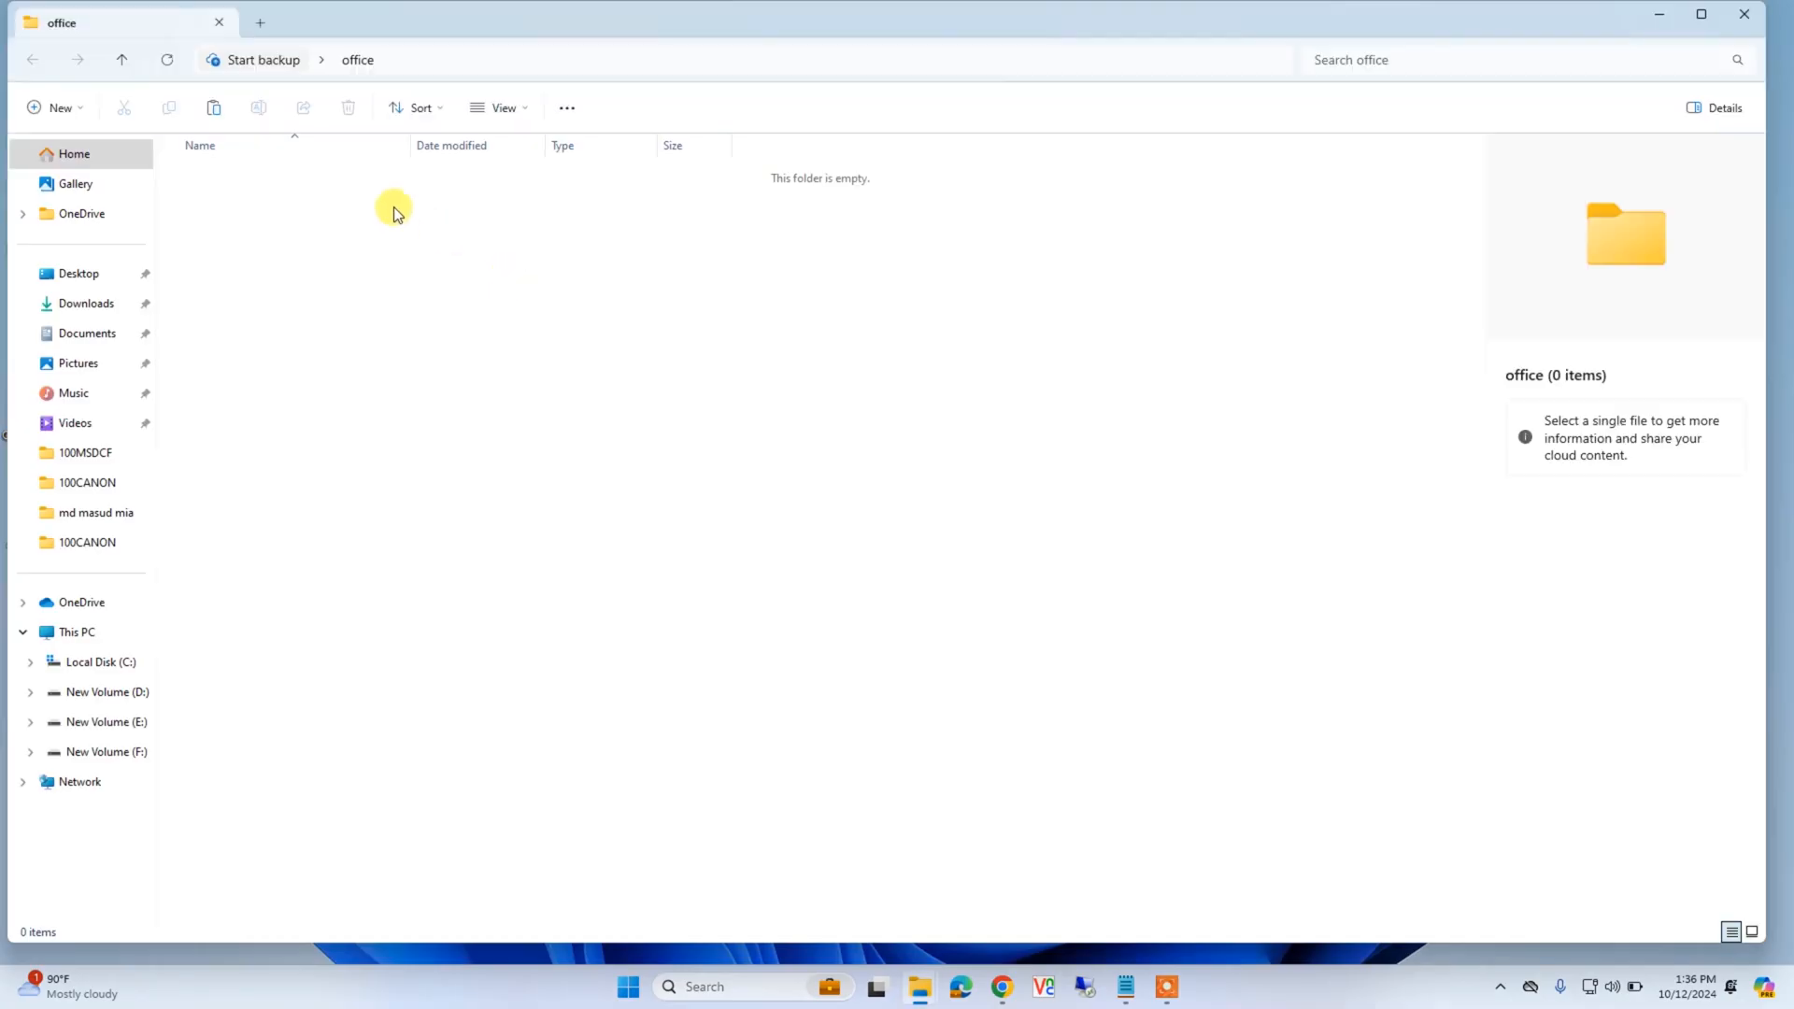
{"action": "right_click", "coordinate": [394, 208]}
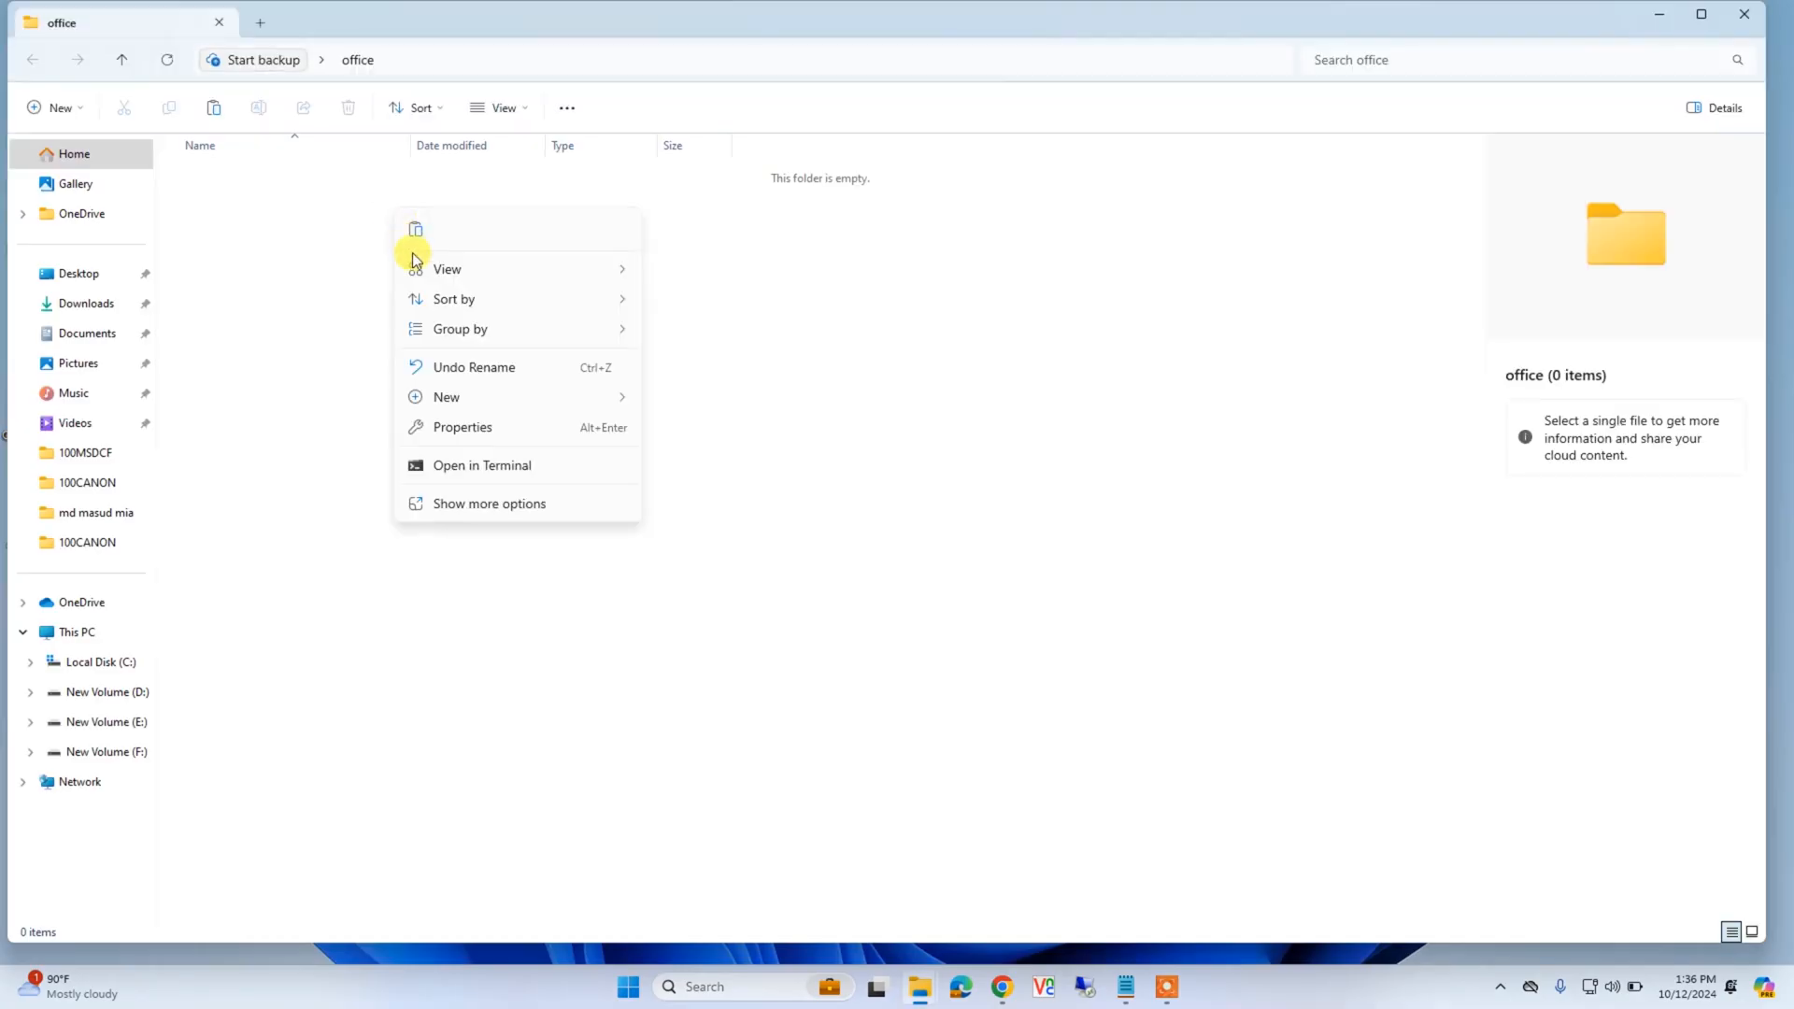
{"action": "left_click", "coordinate": [416, 230]}
{"action": "left_click", "coordinate": [493, 427]}
{"action": "left_click", "coordinate": [248, 175]}
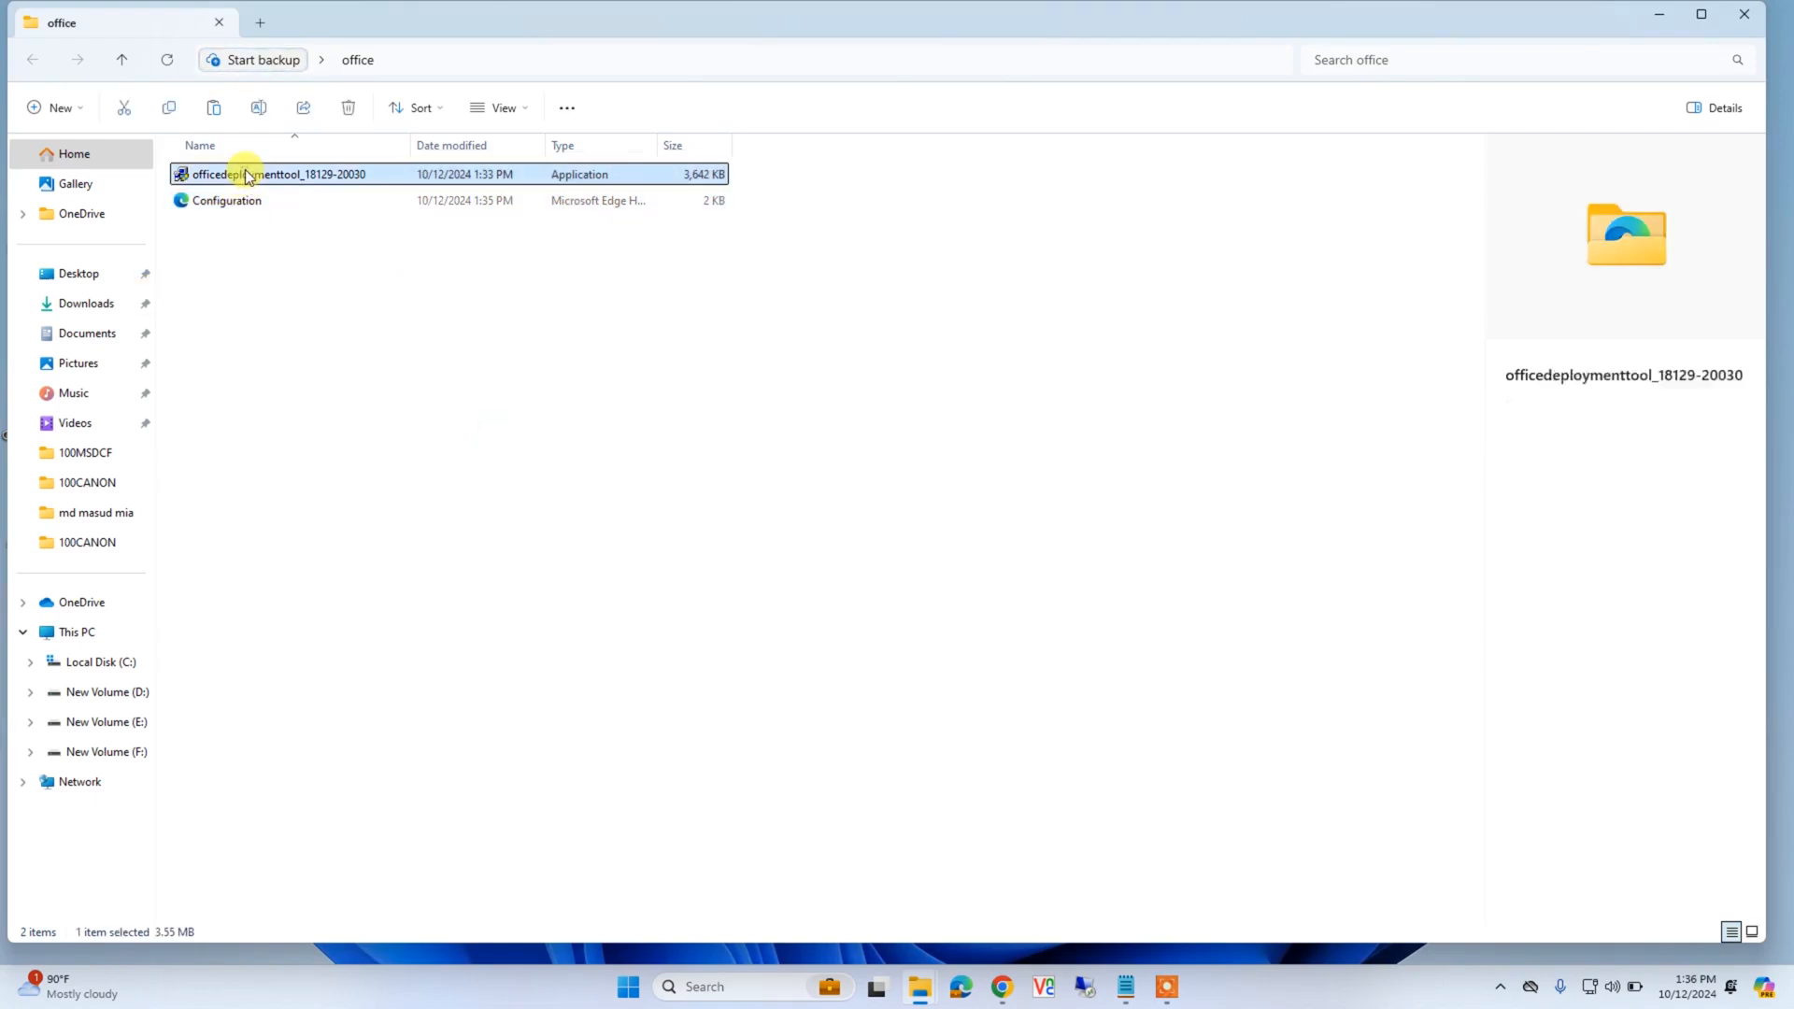
{"action": "double_click", "coordinate": [247, 176]}
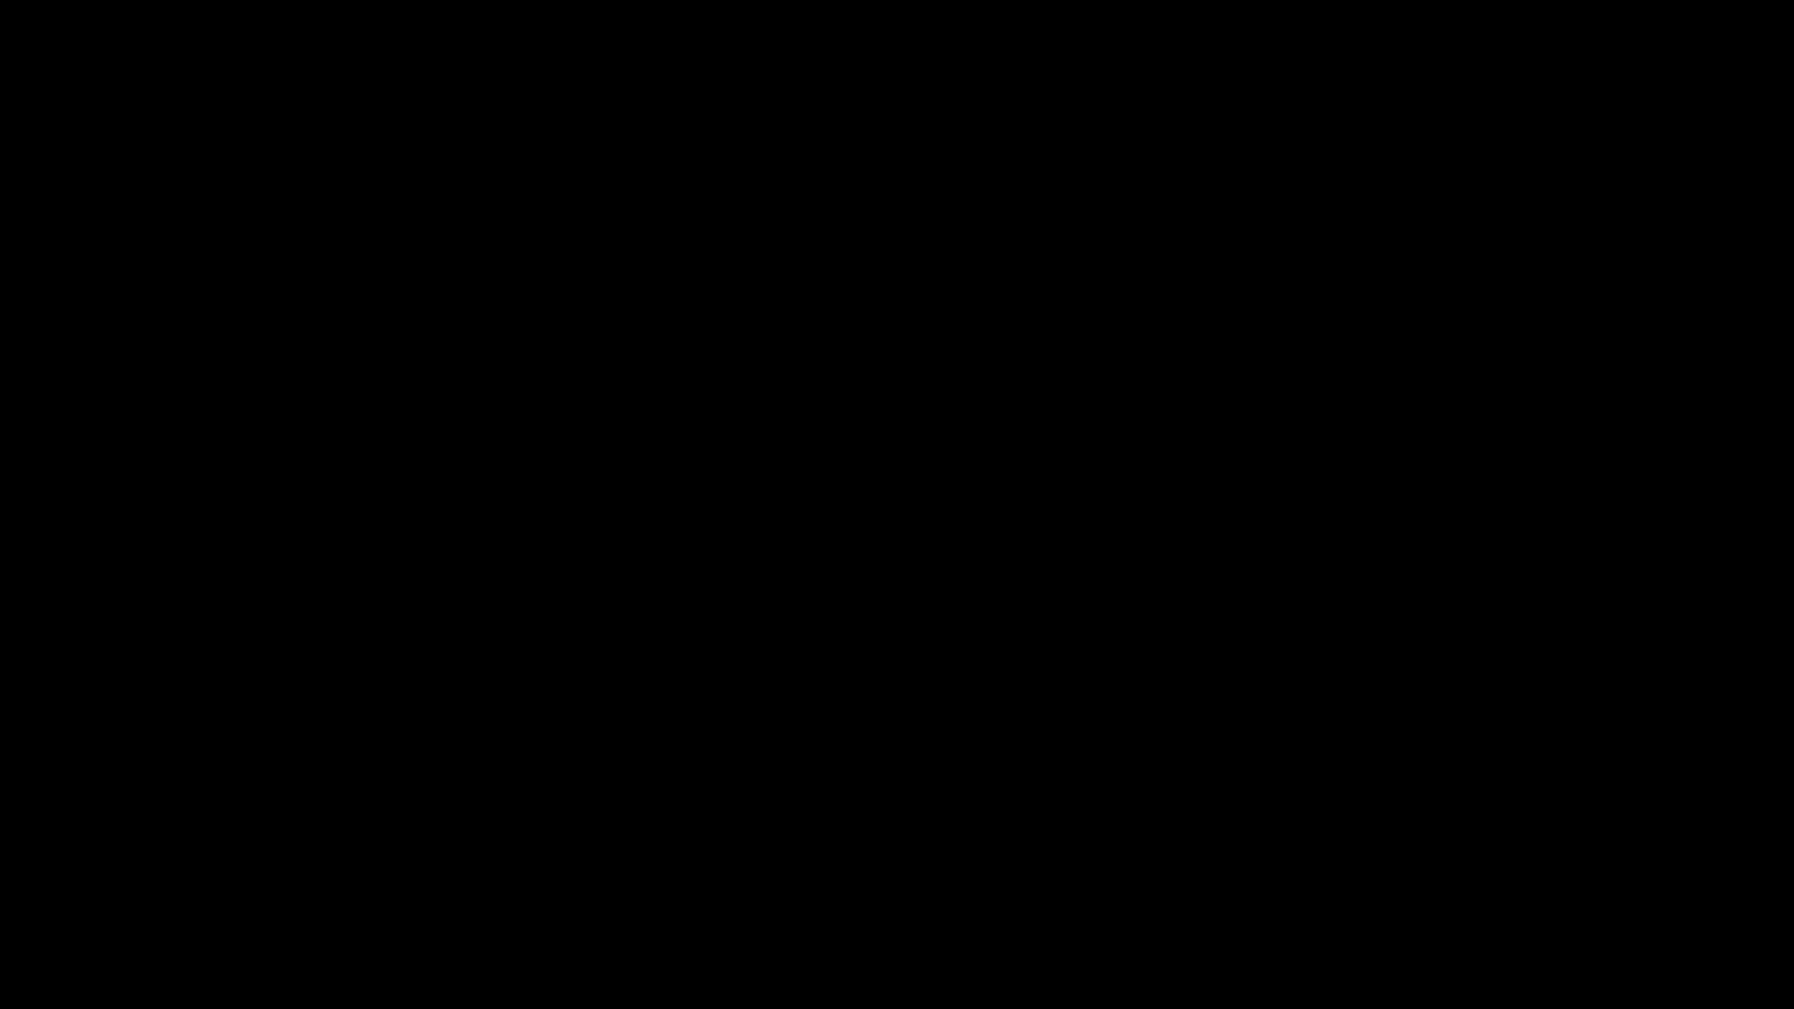
{"action": "left_click", "coordinate": [796, 632]}
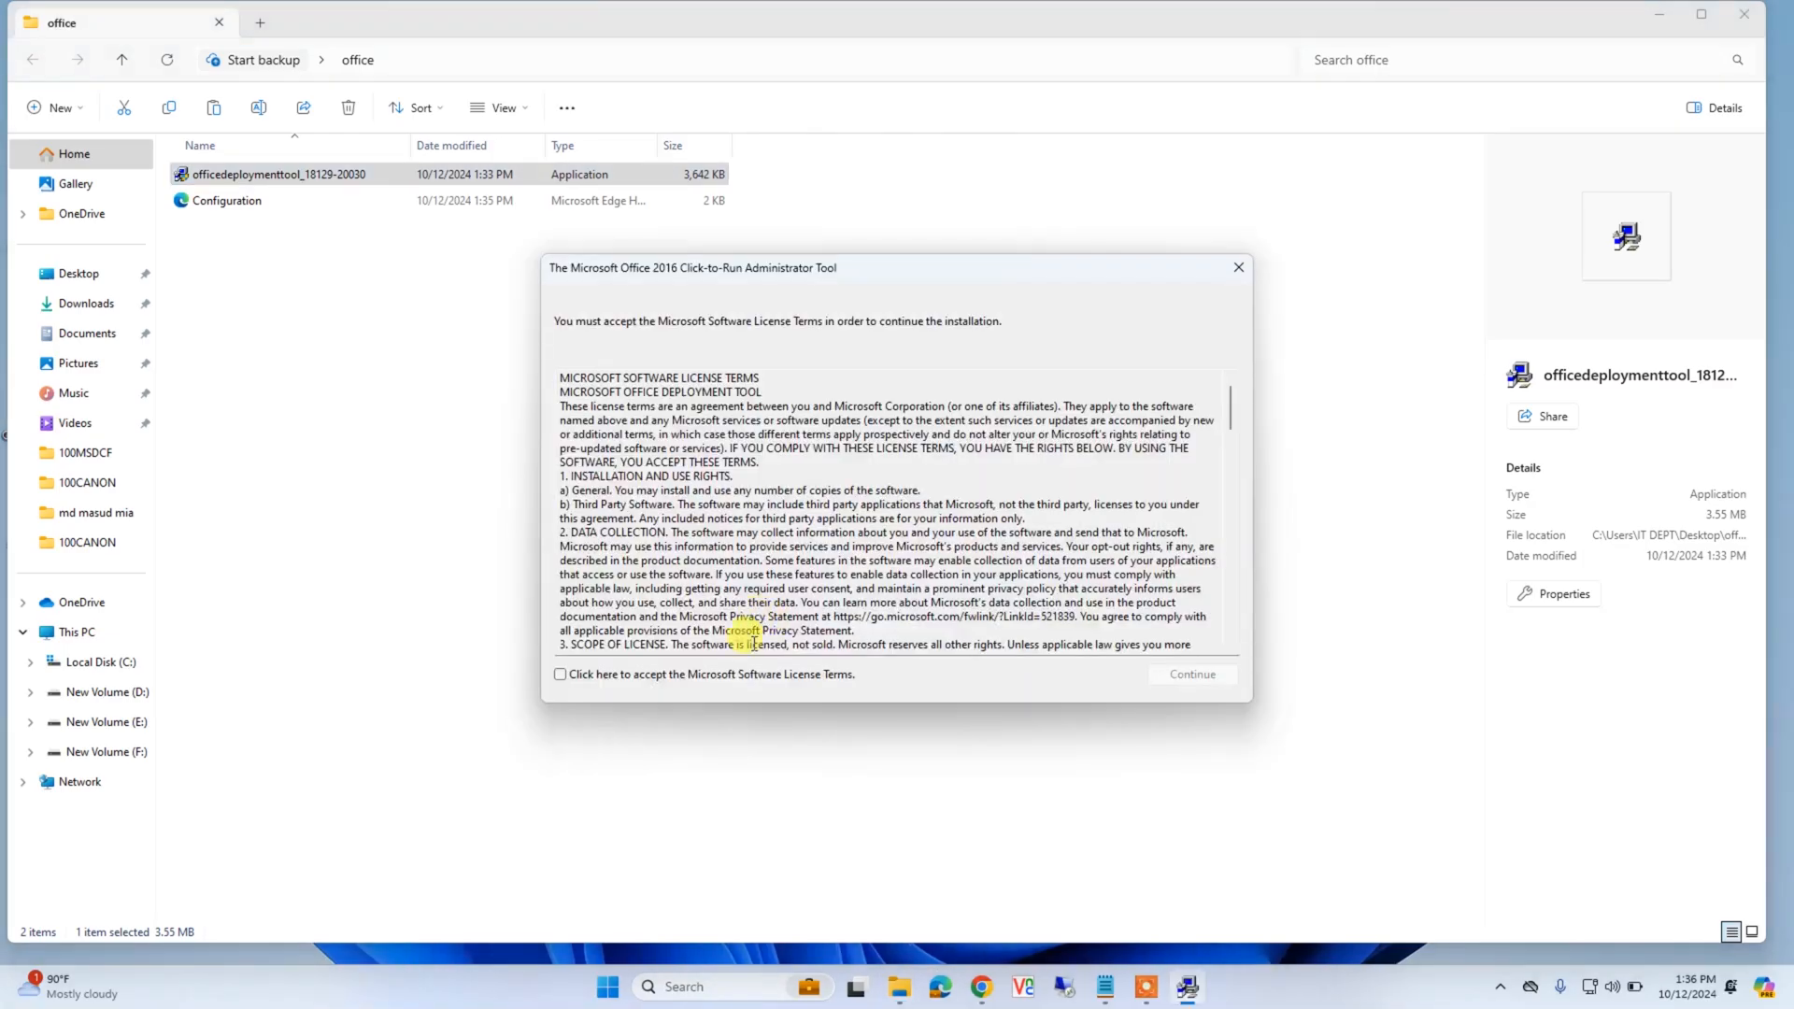
{"action": "left_click", "coordinate": [603, 676]}
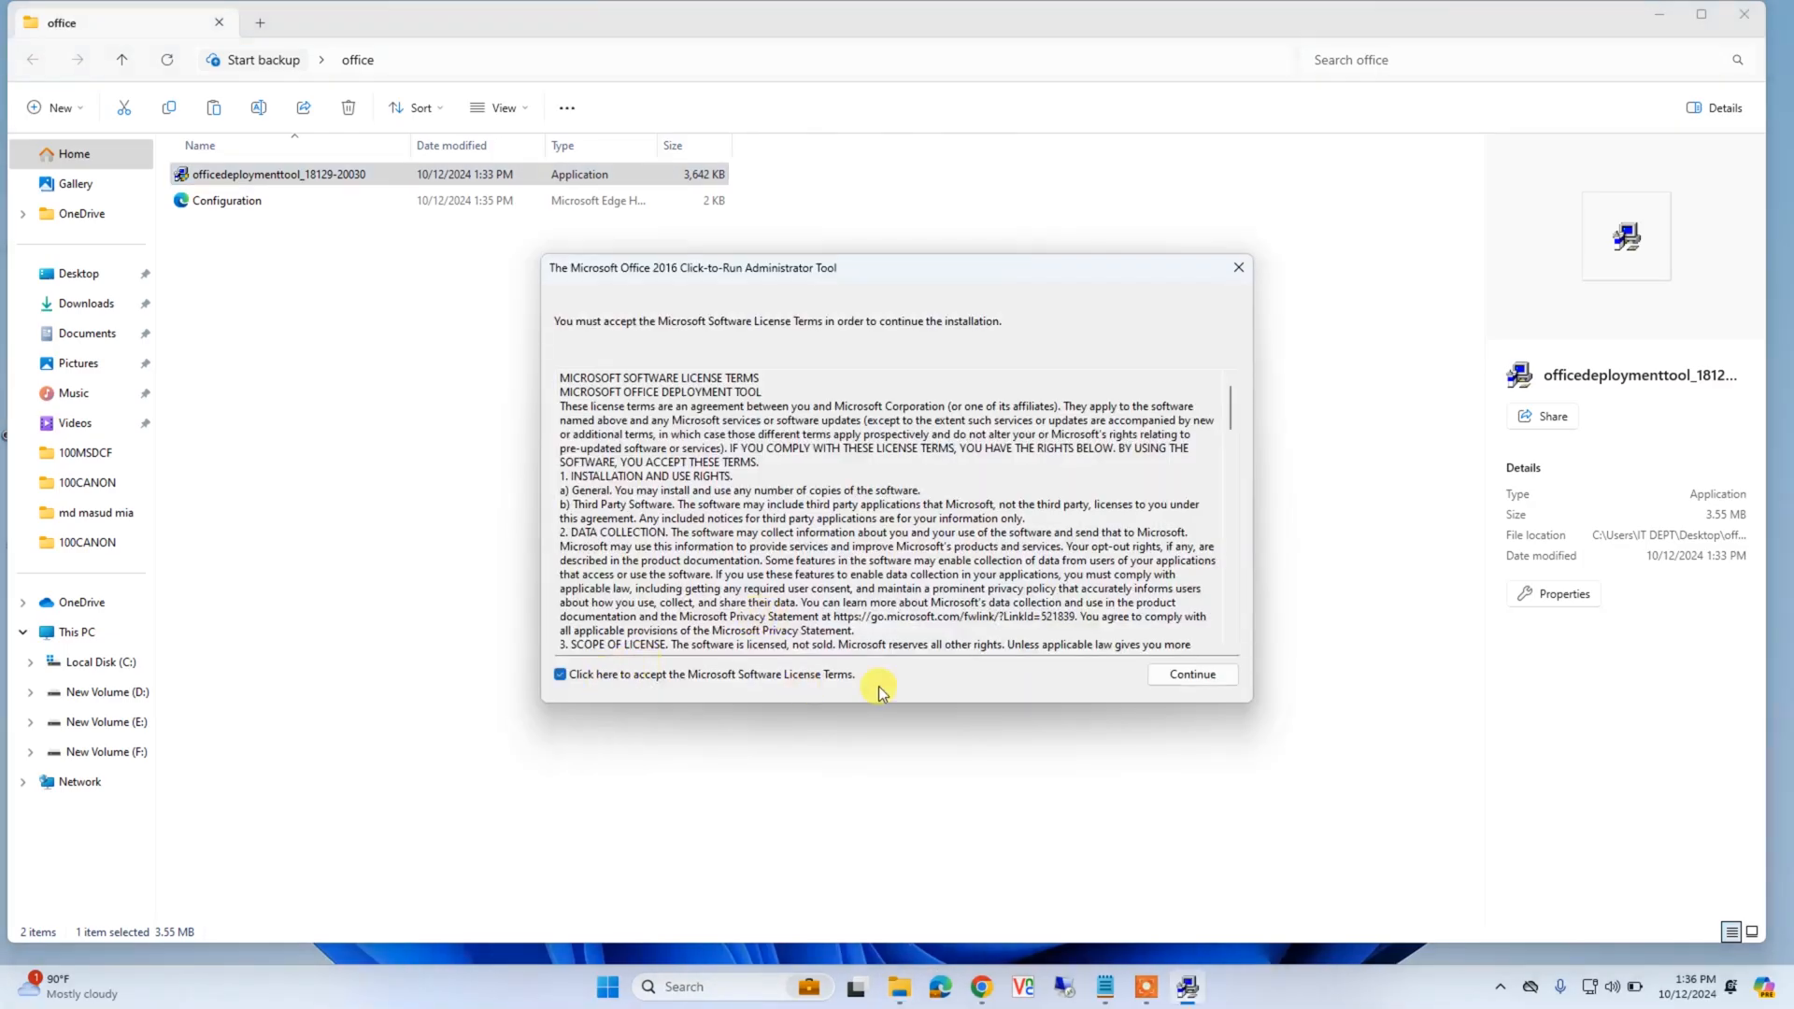
{"action": "left_click", "coordinate": [1193, 674]}
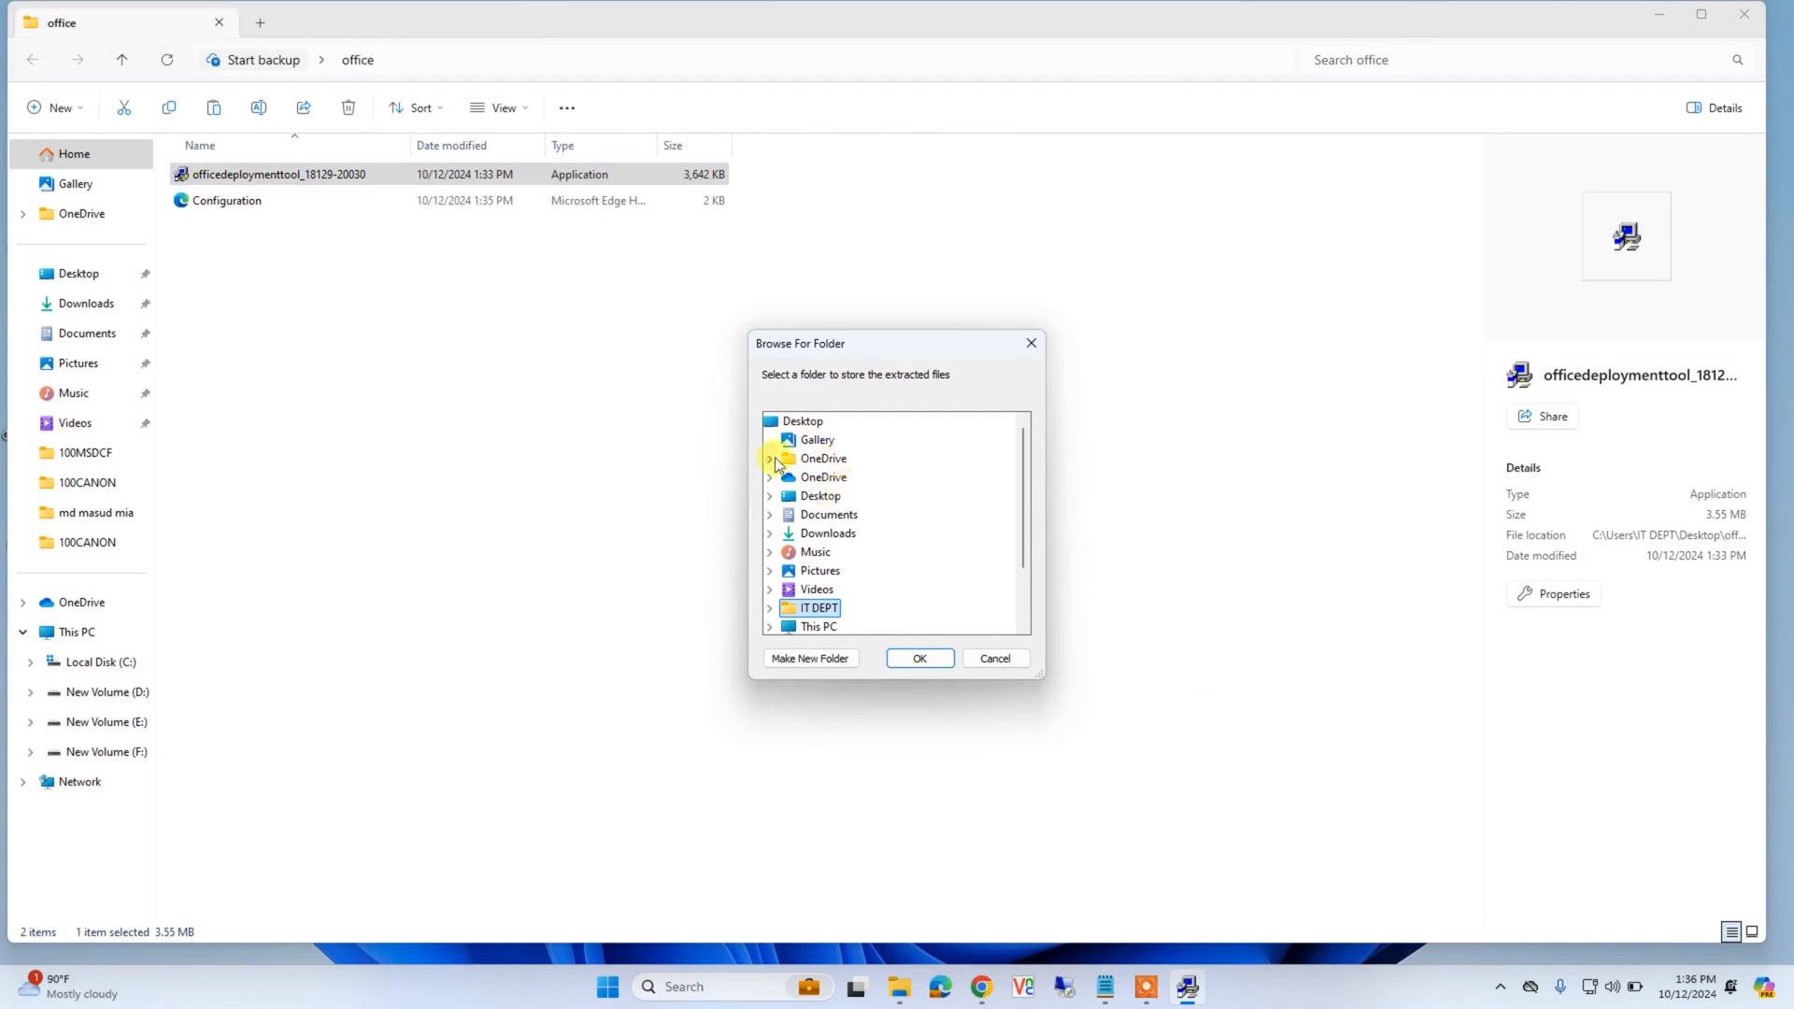
Extract the deployment tool's files into the office folder on the Desktop
{"action": "left_click", "coordinate": [769, 496]}
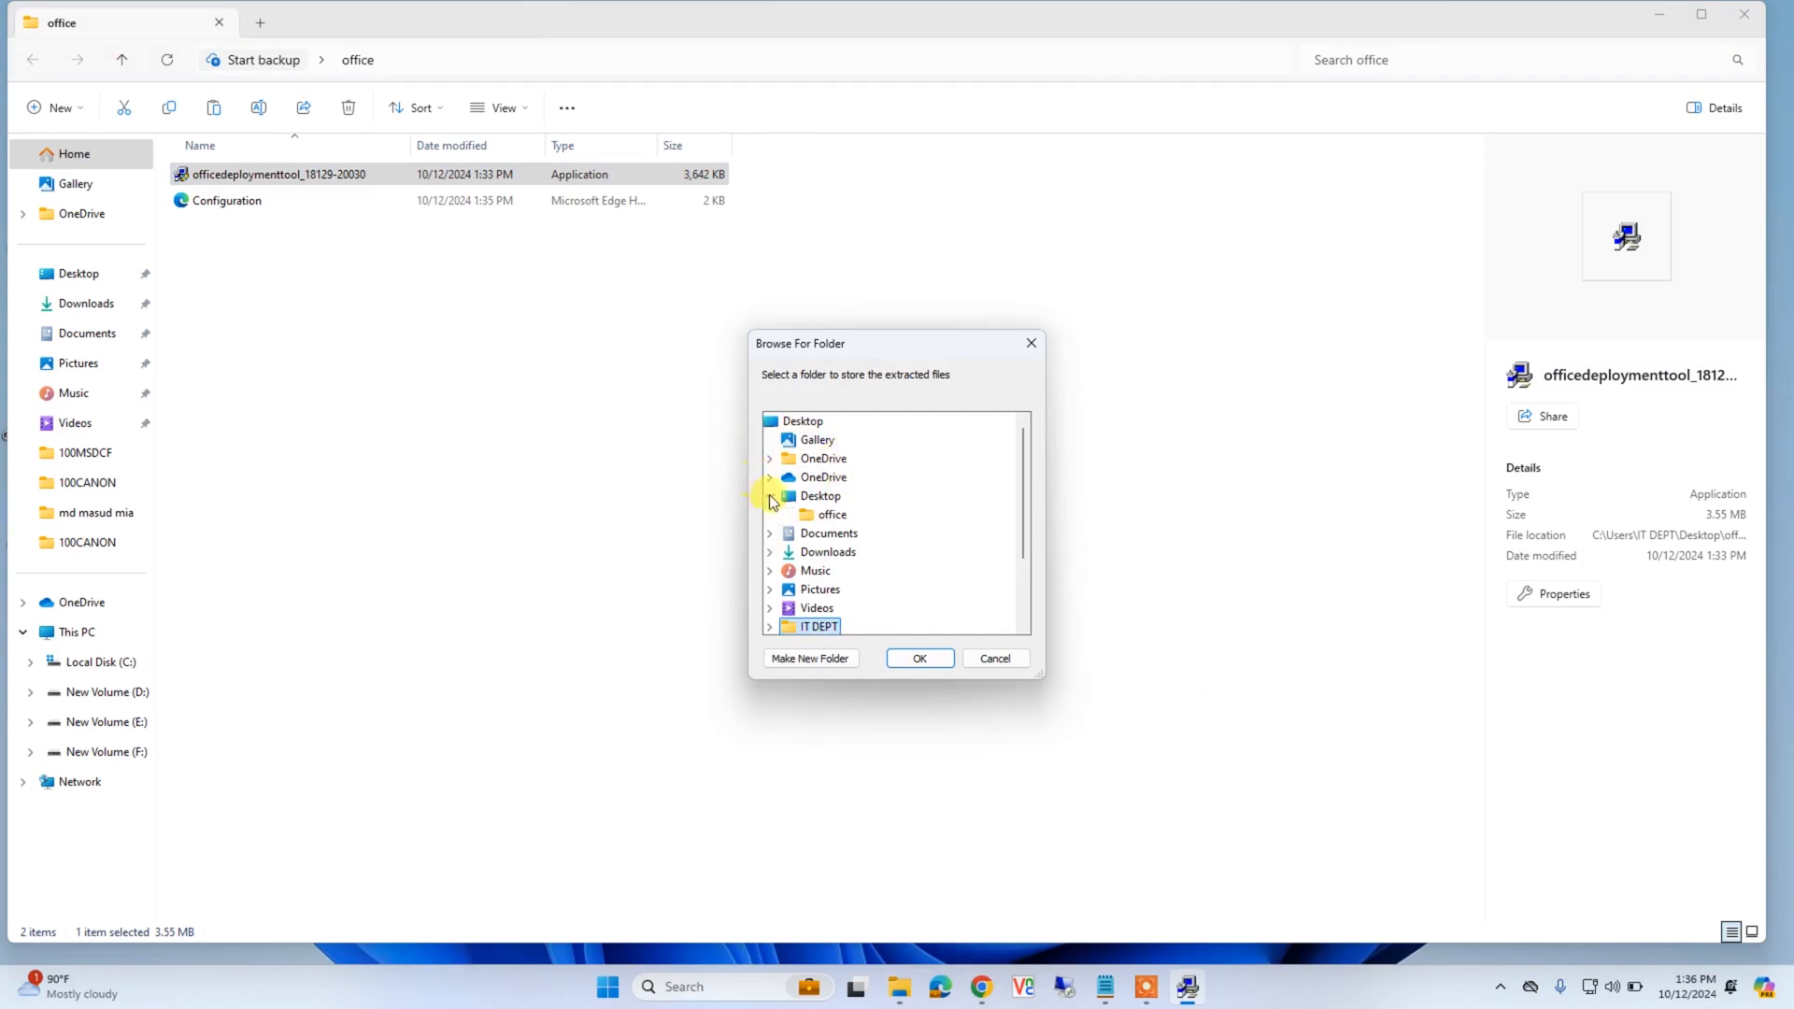
{"action": "left_click", "coordinate": [829, 515]}
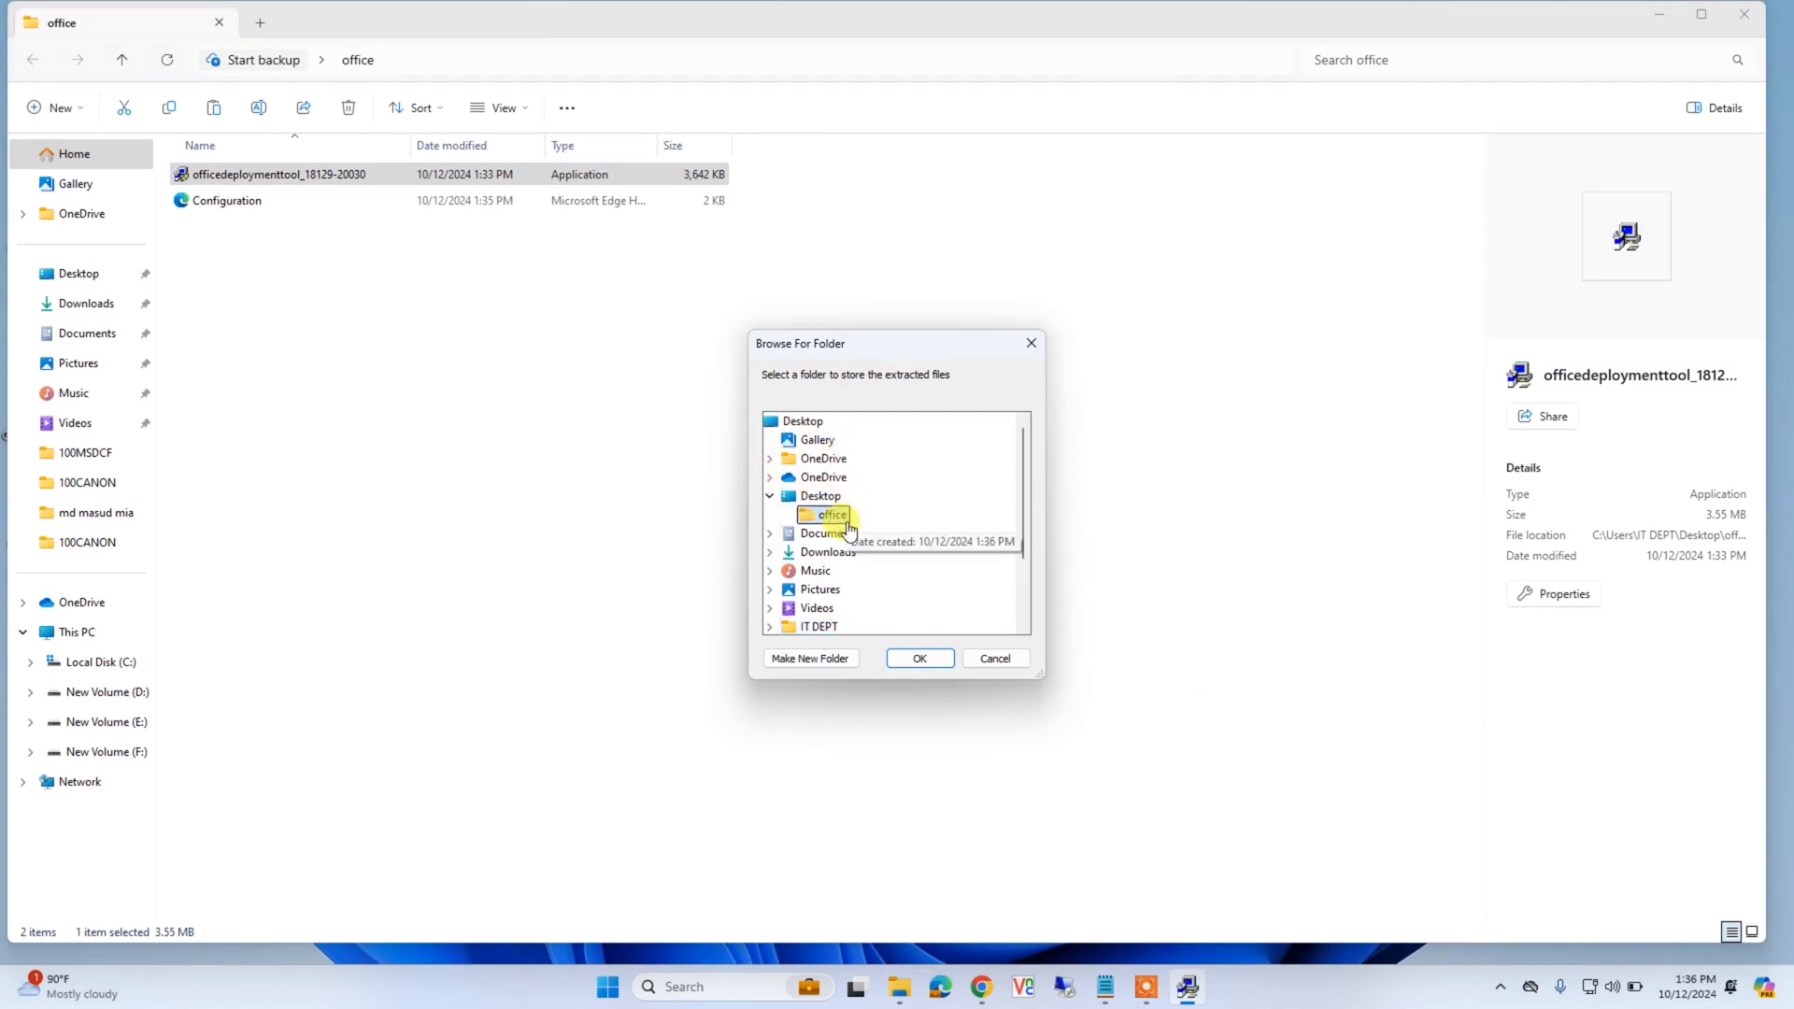
{"action": "left_click", "coordinate": [908, 655]}
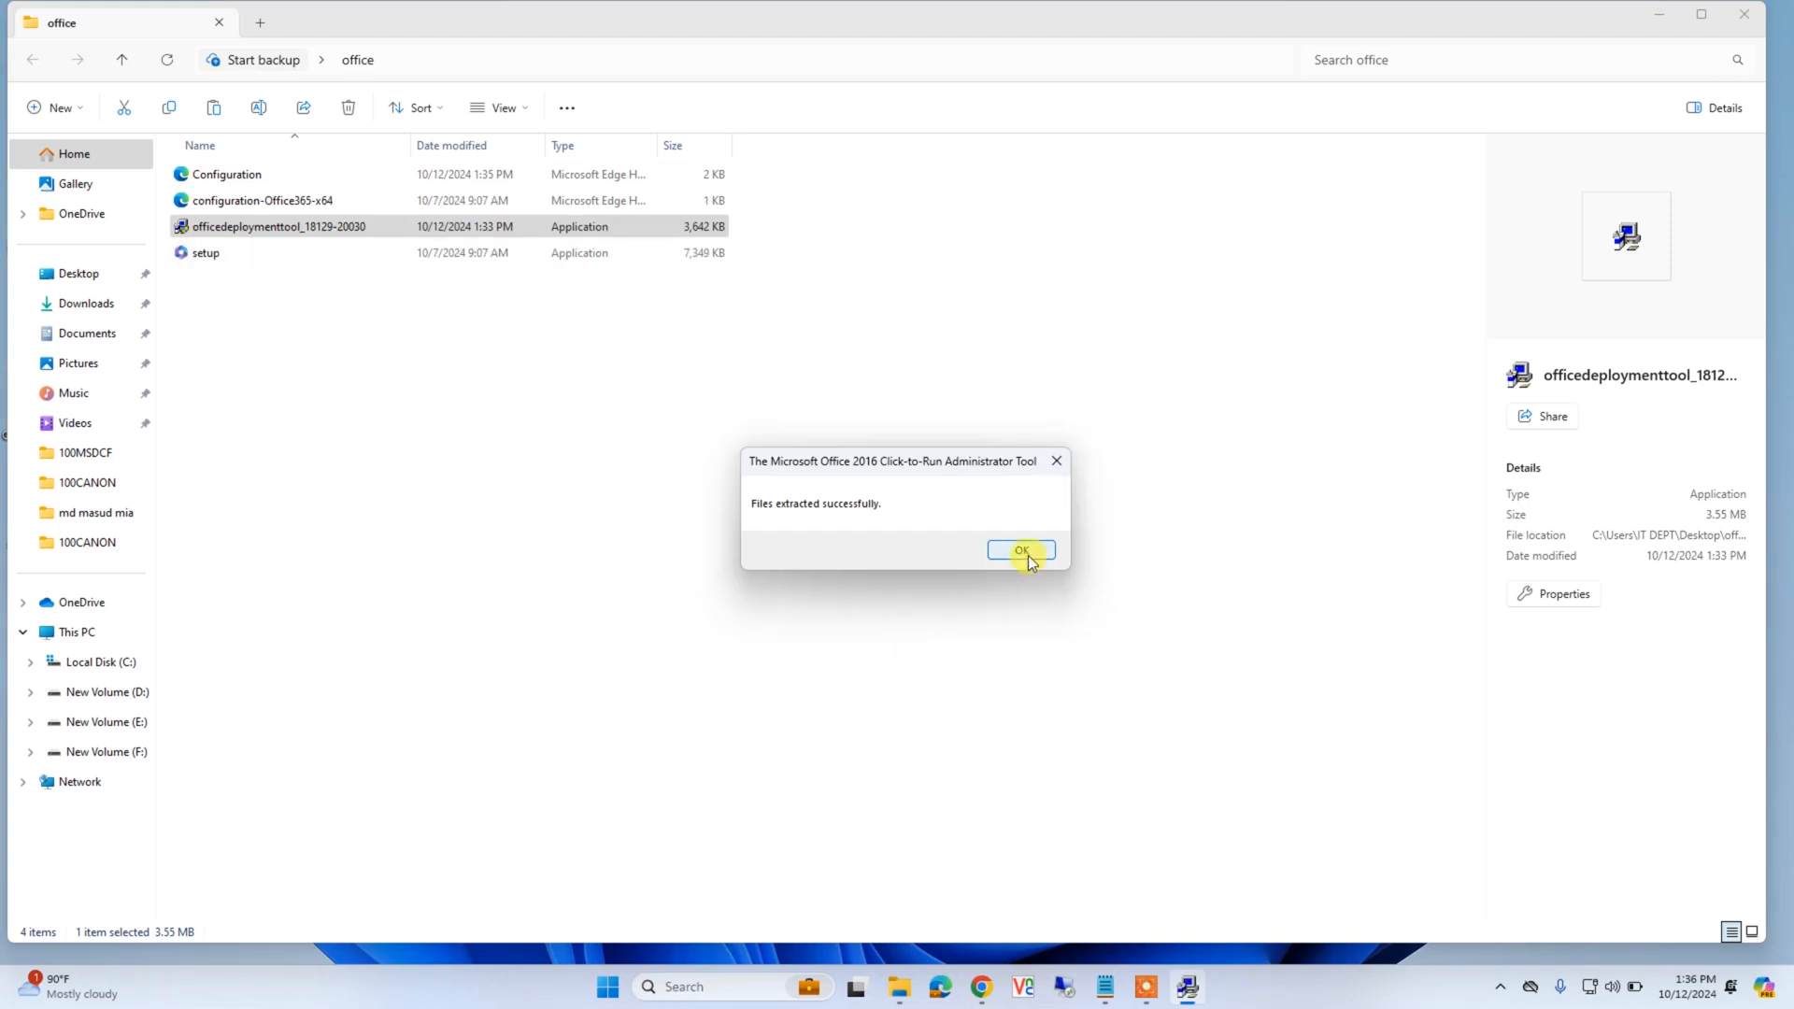
{"action": "left_click", "coordinate": [1021, 550]}
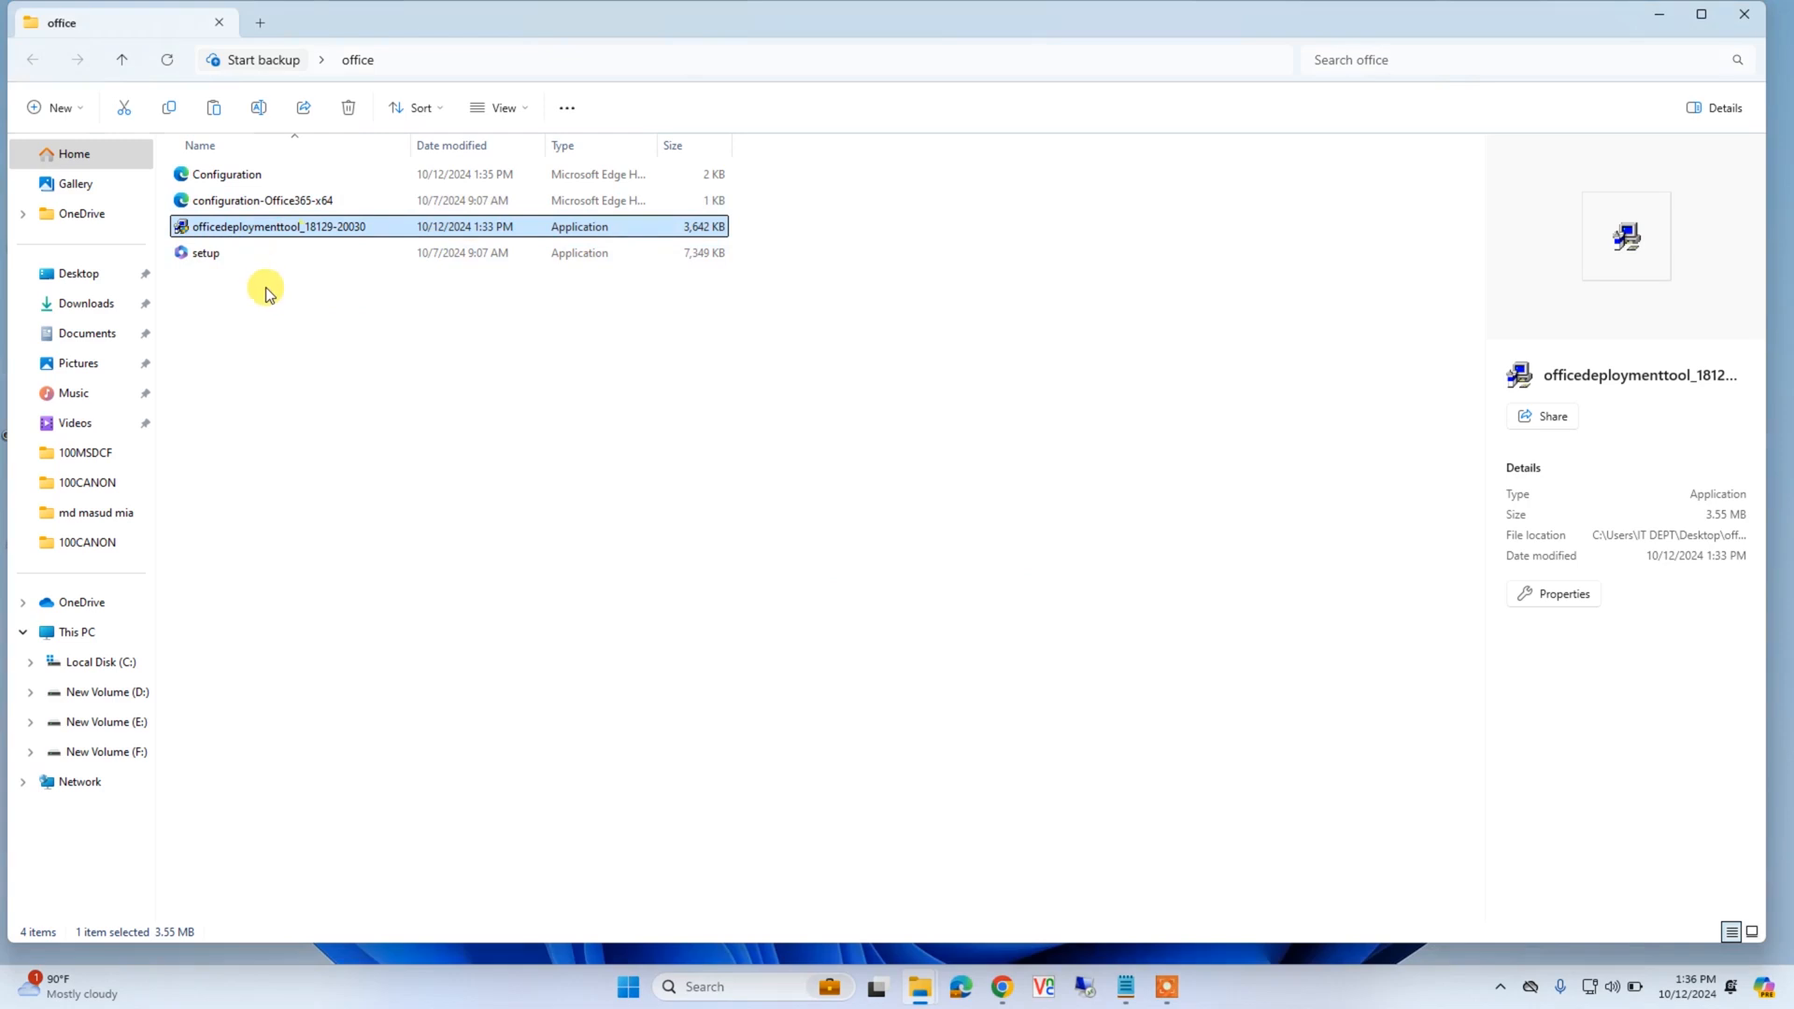
{"action": "left_click", "coordinate": [636, 361]}
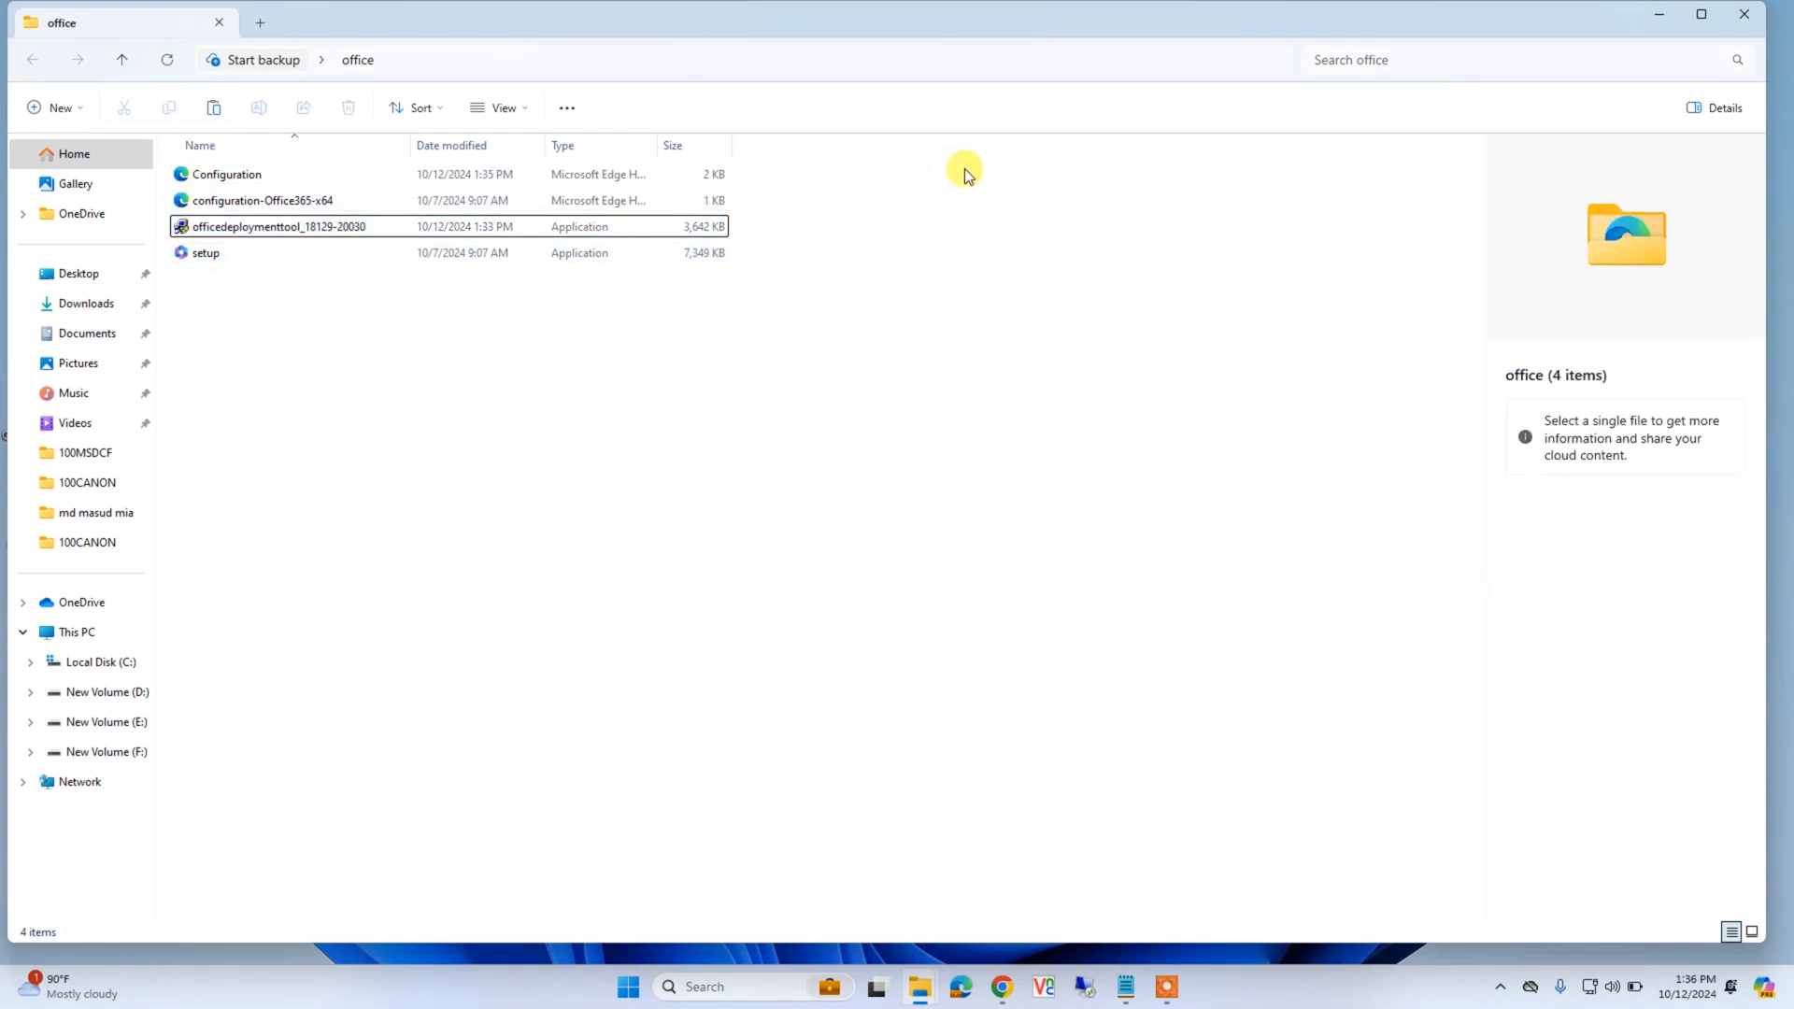
{"action": "left_click", "coordinate": [1125, 987]}
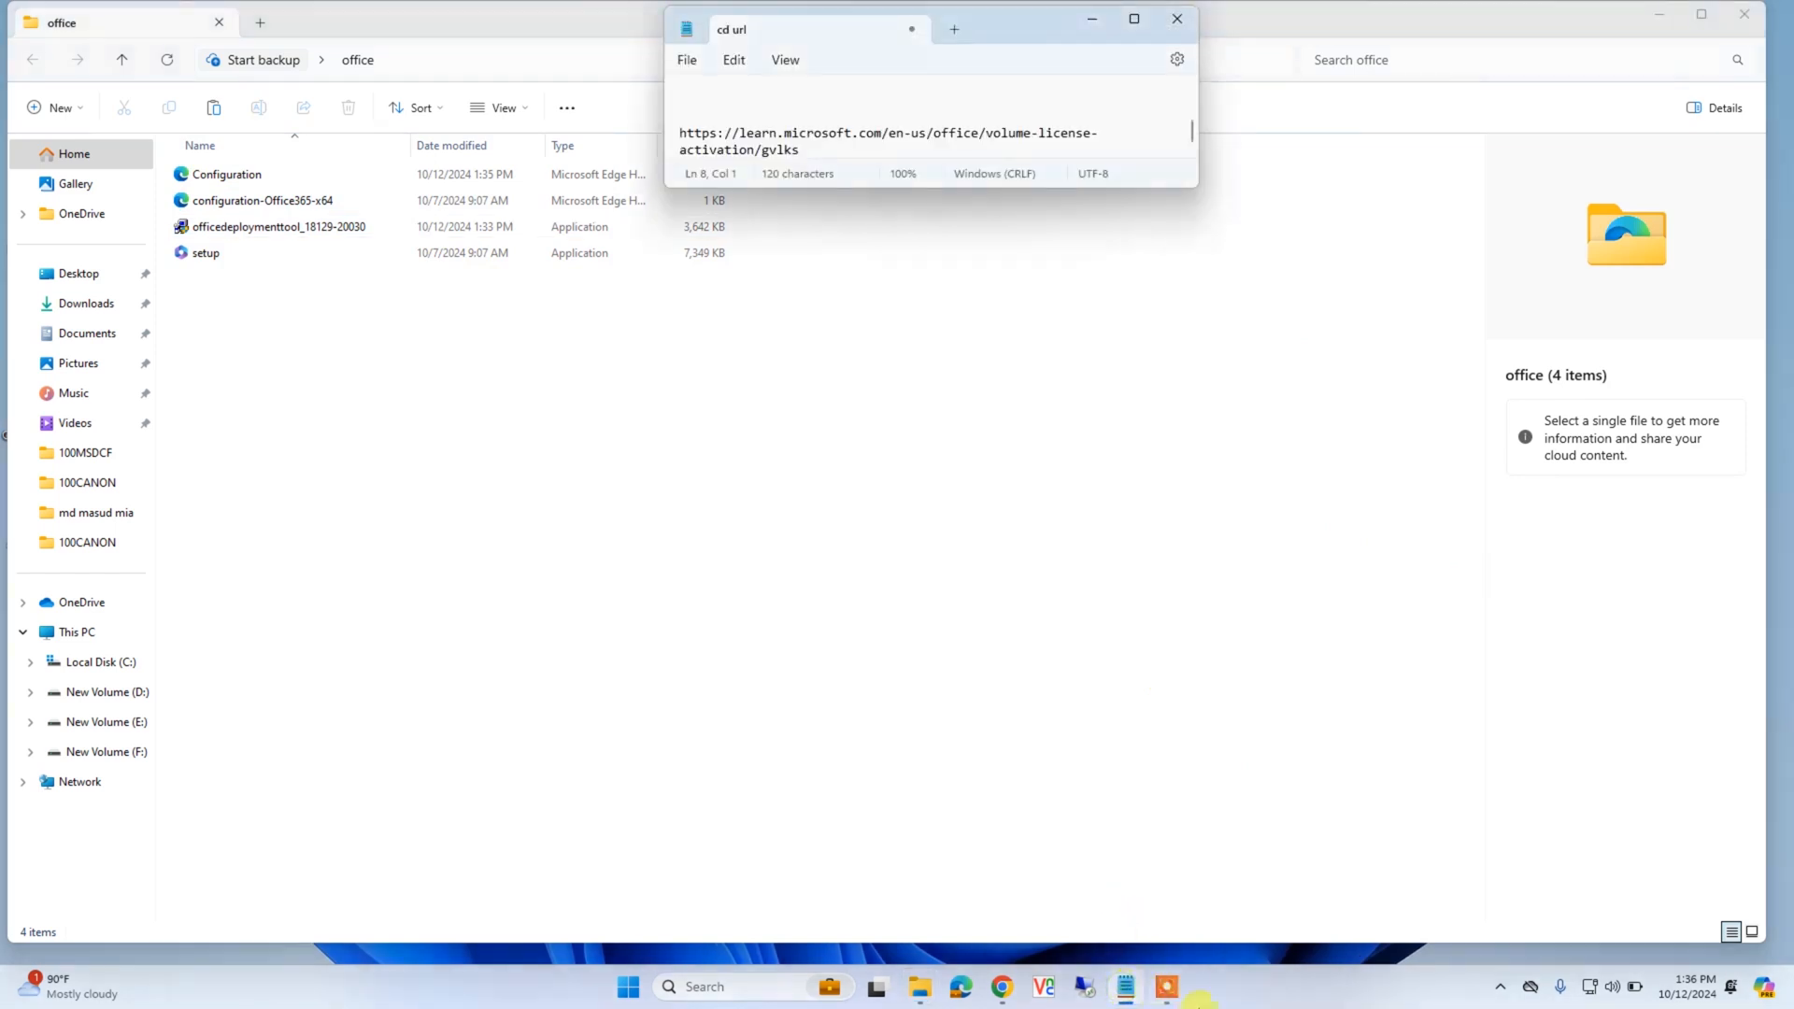
{"action": "left_click_drag", "start_coordinate": [1196, 142], "coordinate": [1417, 243]}
{"action": "left_click_drag", "start_coordinate": [1155, 188], "coordinate": [1174, 320]}
{"action": "left_click", "coordinate": [1231, 218]}
{"action": "left_click_drag", "start_coordinate": [1232, 222], "coordinate": [679, 205]}
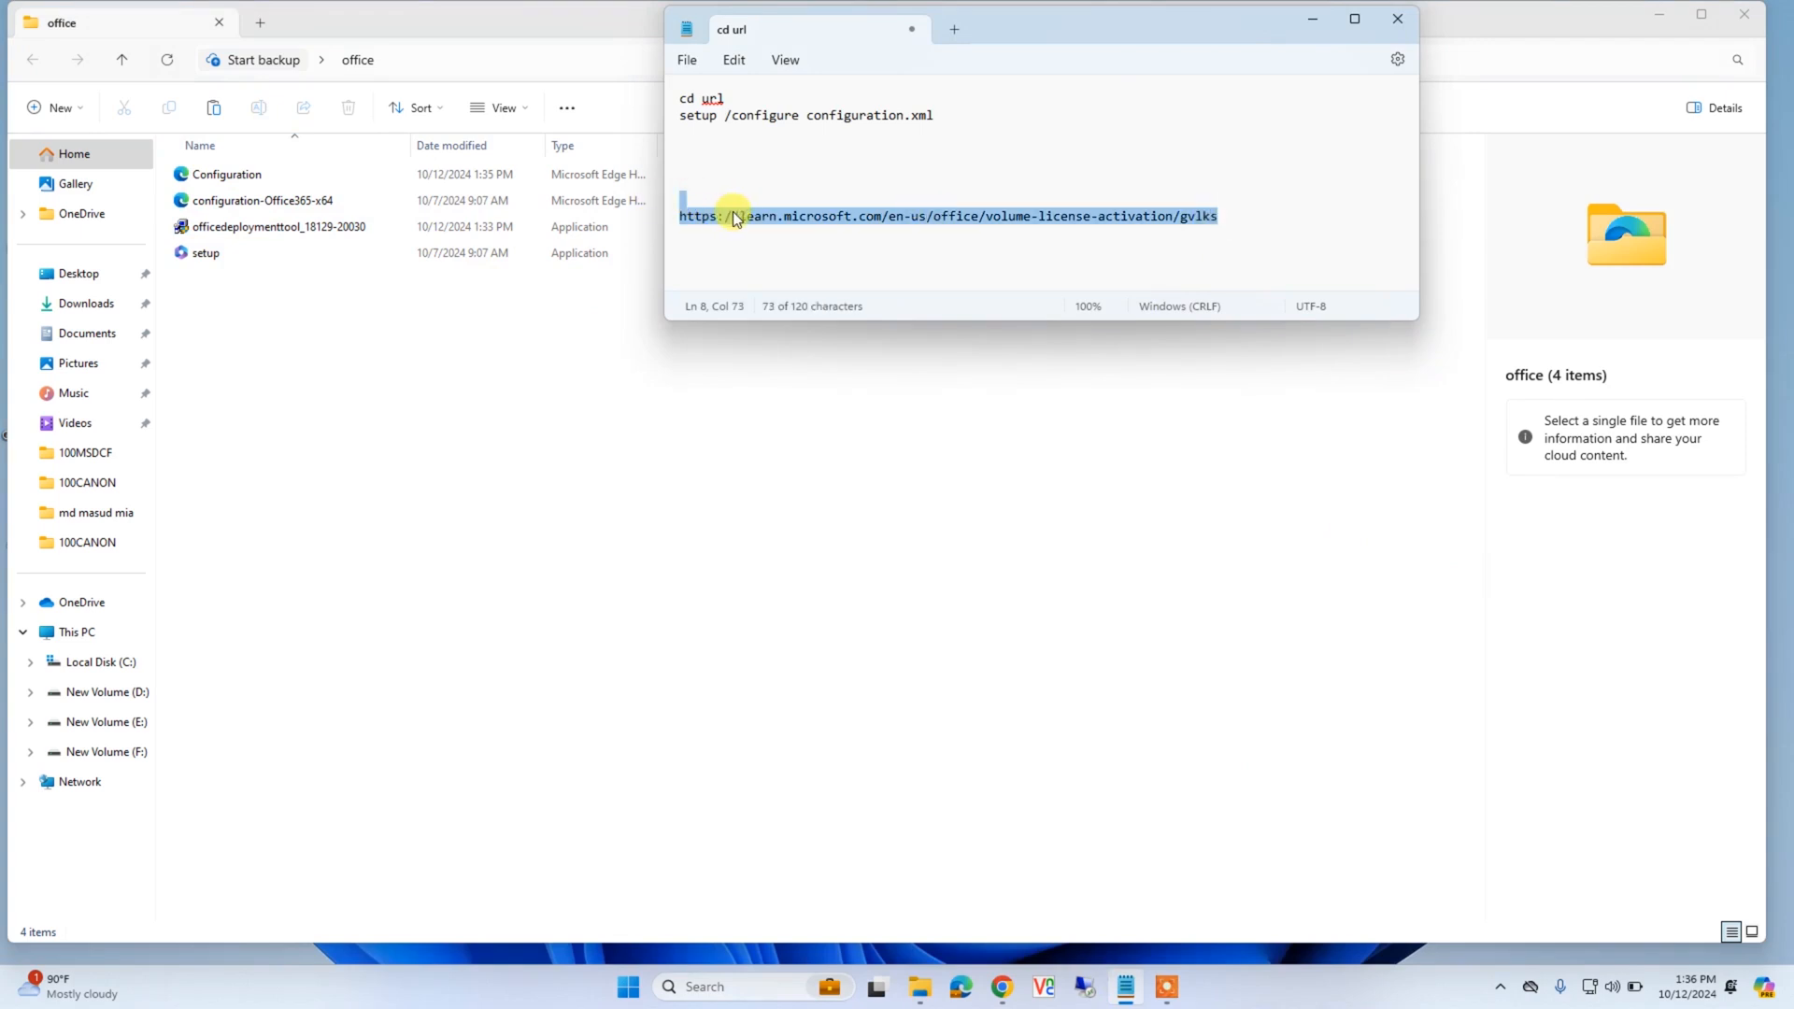
{"action": "left_click", "coordinate": [855, 246]}
{"action": "left_click", "coordinate": [1244, 222]}
{"action": "left_click_drag", "start_coordinate": [1244, 224], "coordinate": [697, 213]}
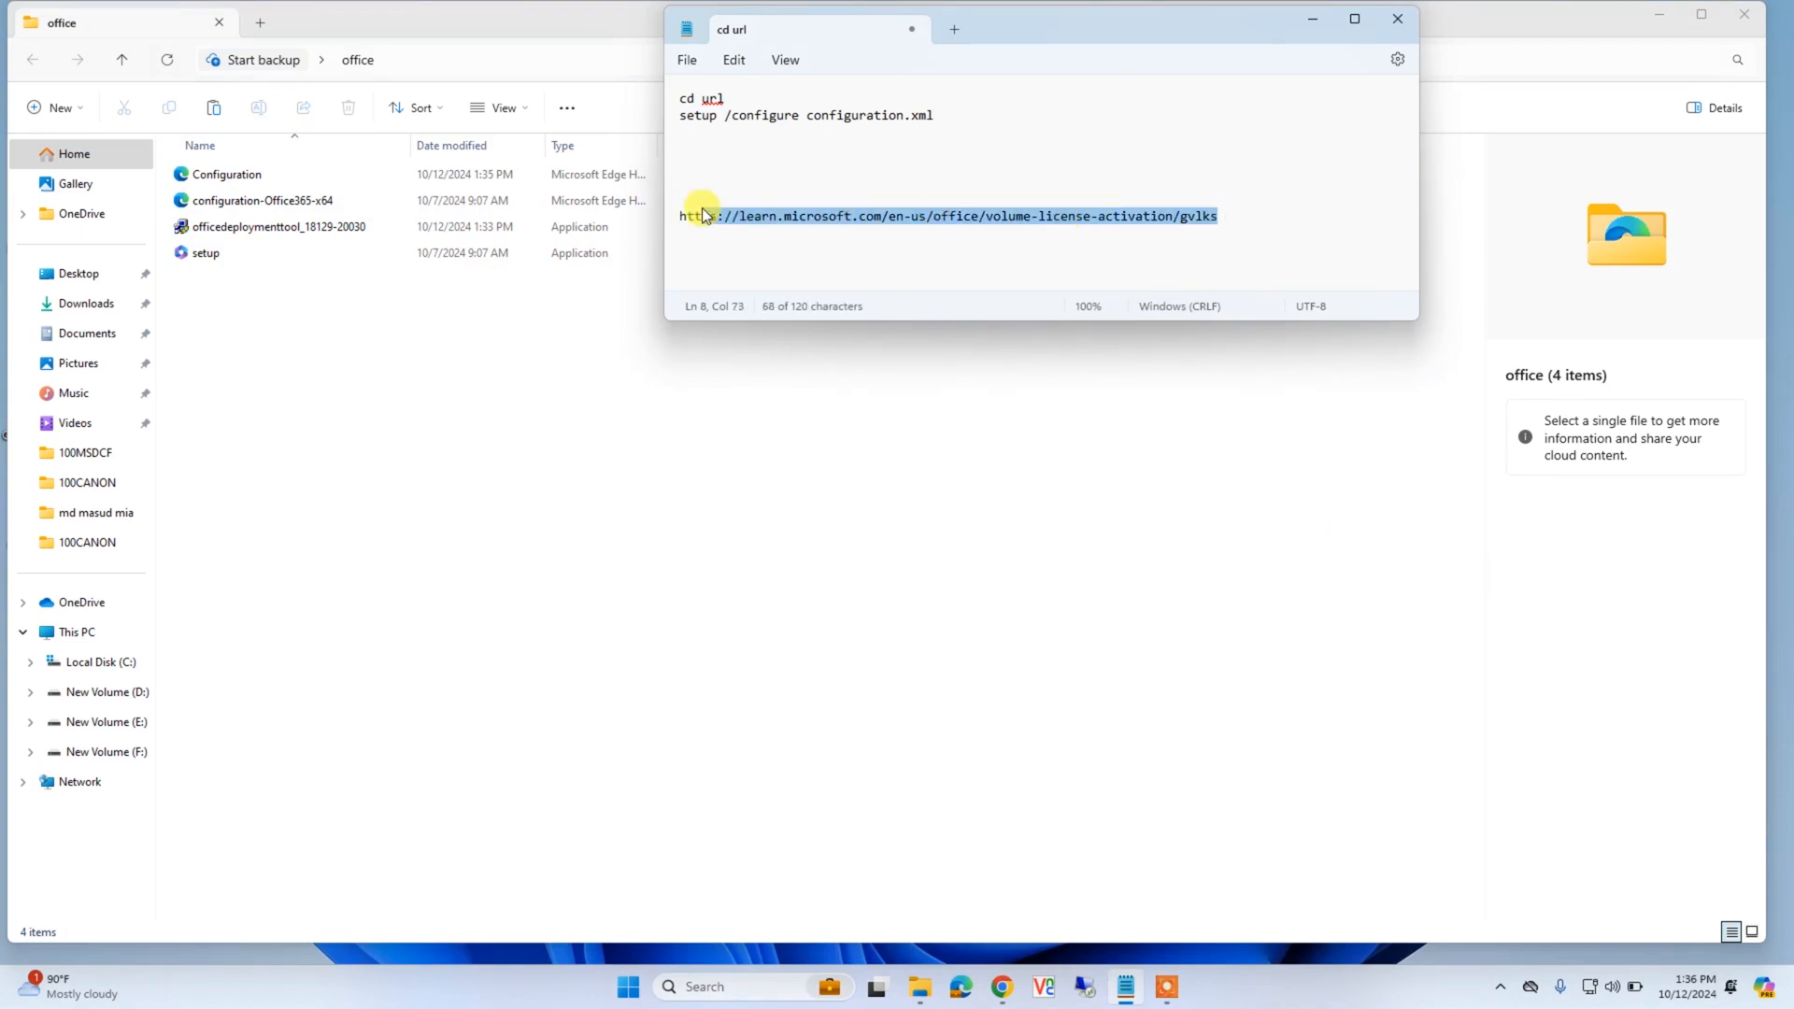
{"action": "right_click", "coordinate": [734, 217]}
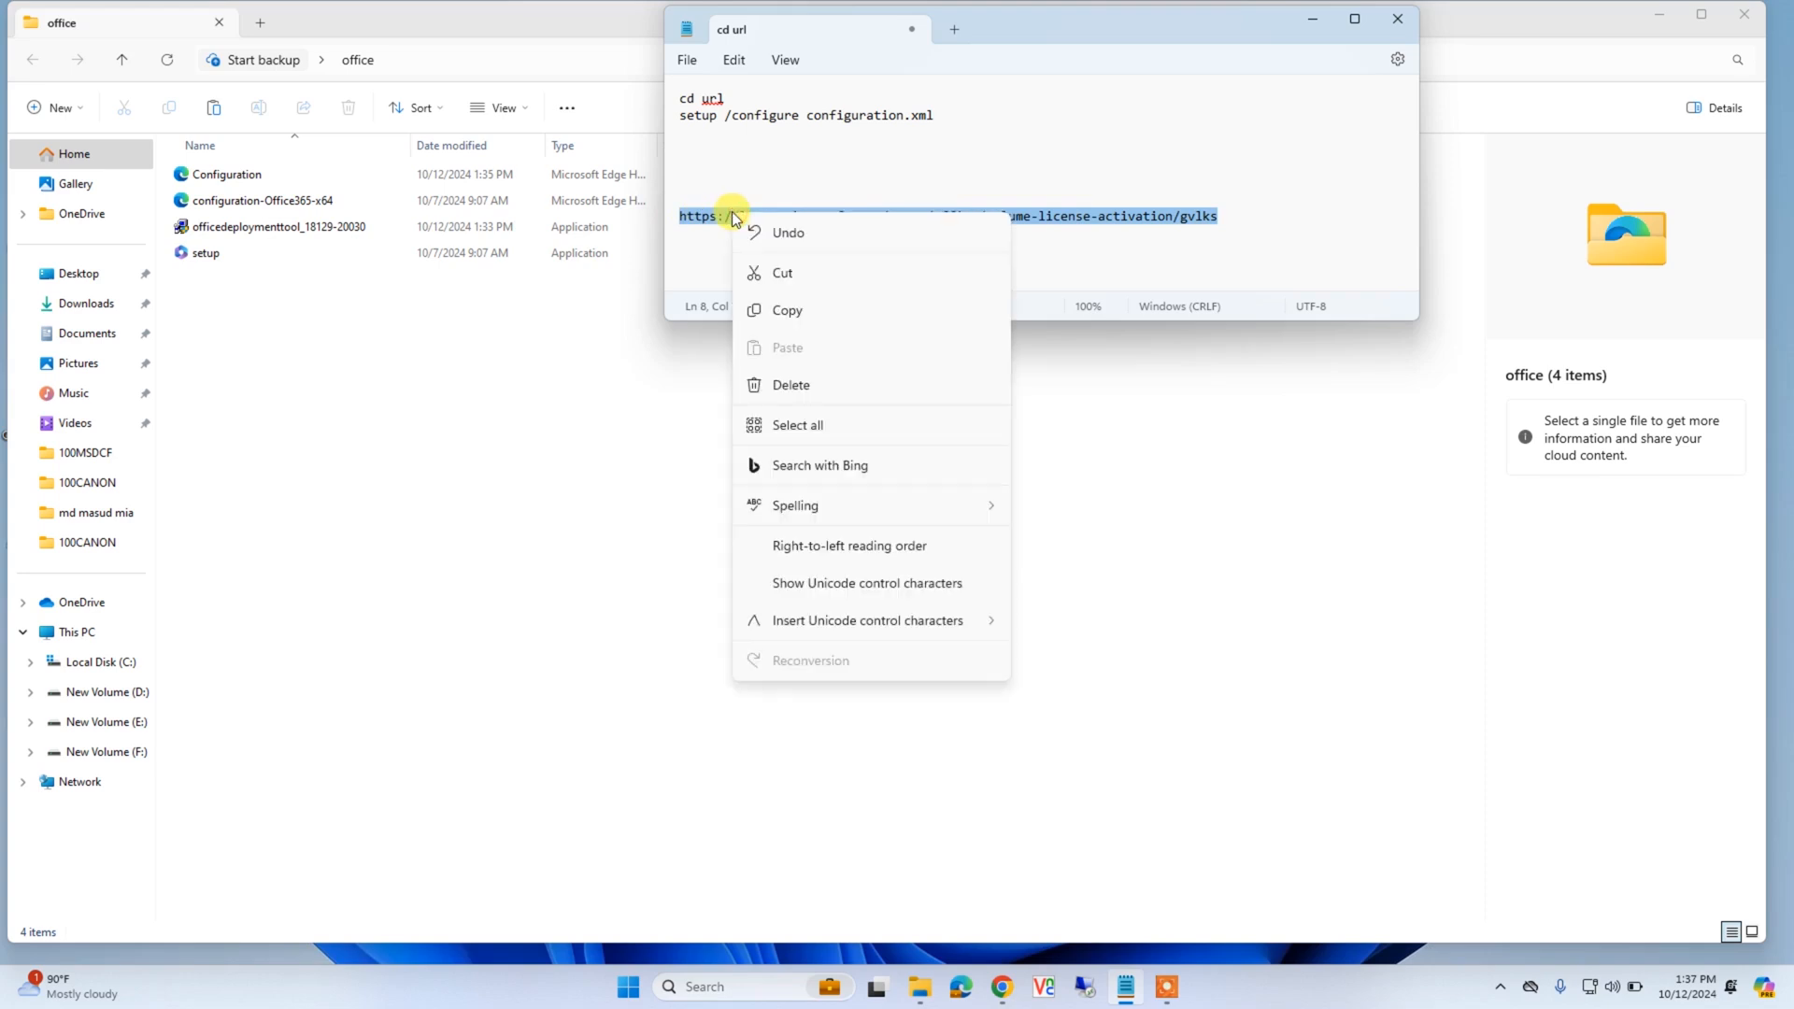
{"action": "left_click", "coordinate": [775, 310]}
{"action": "left_click", "coordinate": [450, 351]}
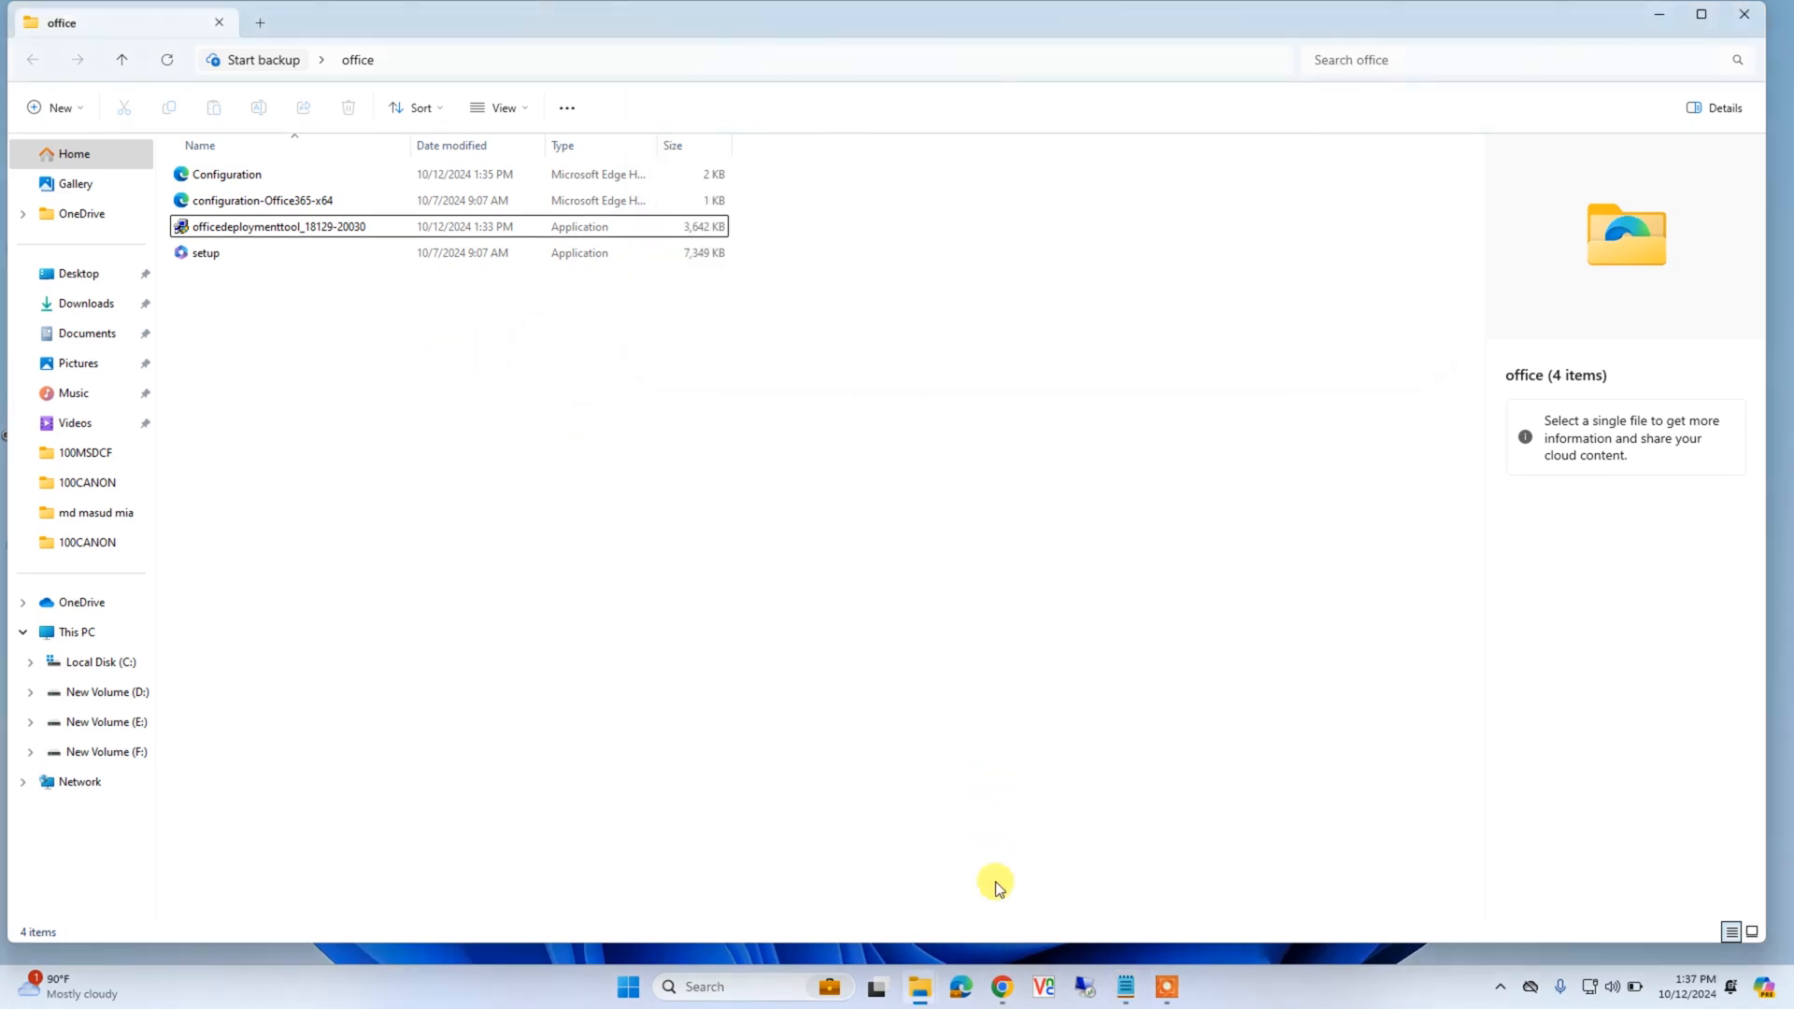
Switch to Chrome, open the copied GVLK page address in a new tab and find the product table for Office LTSC 2024
{"action": "left_click", "coordinate": [1001, 986]}
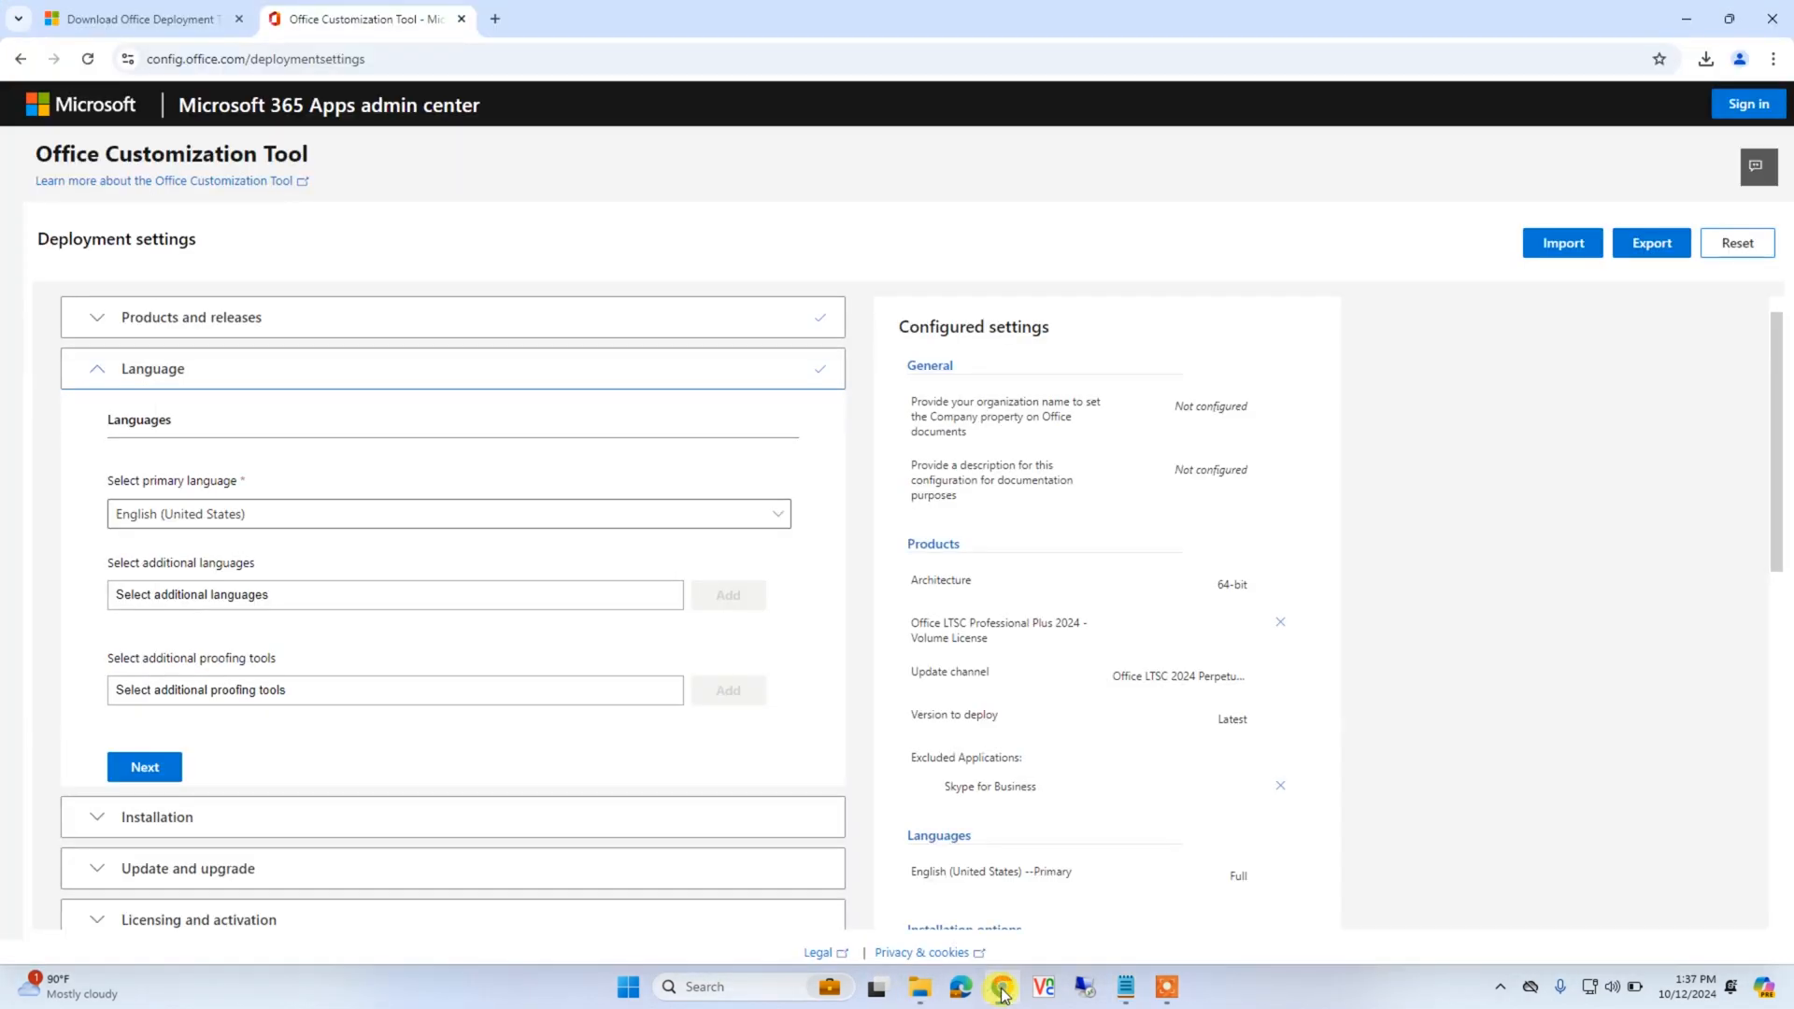
{"action": "left_click", "coordinate": [495, 19]}
{"action": "right_click", "coordinate": [466, 57]}
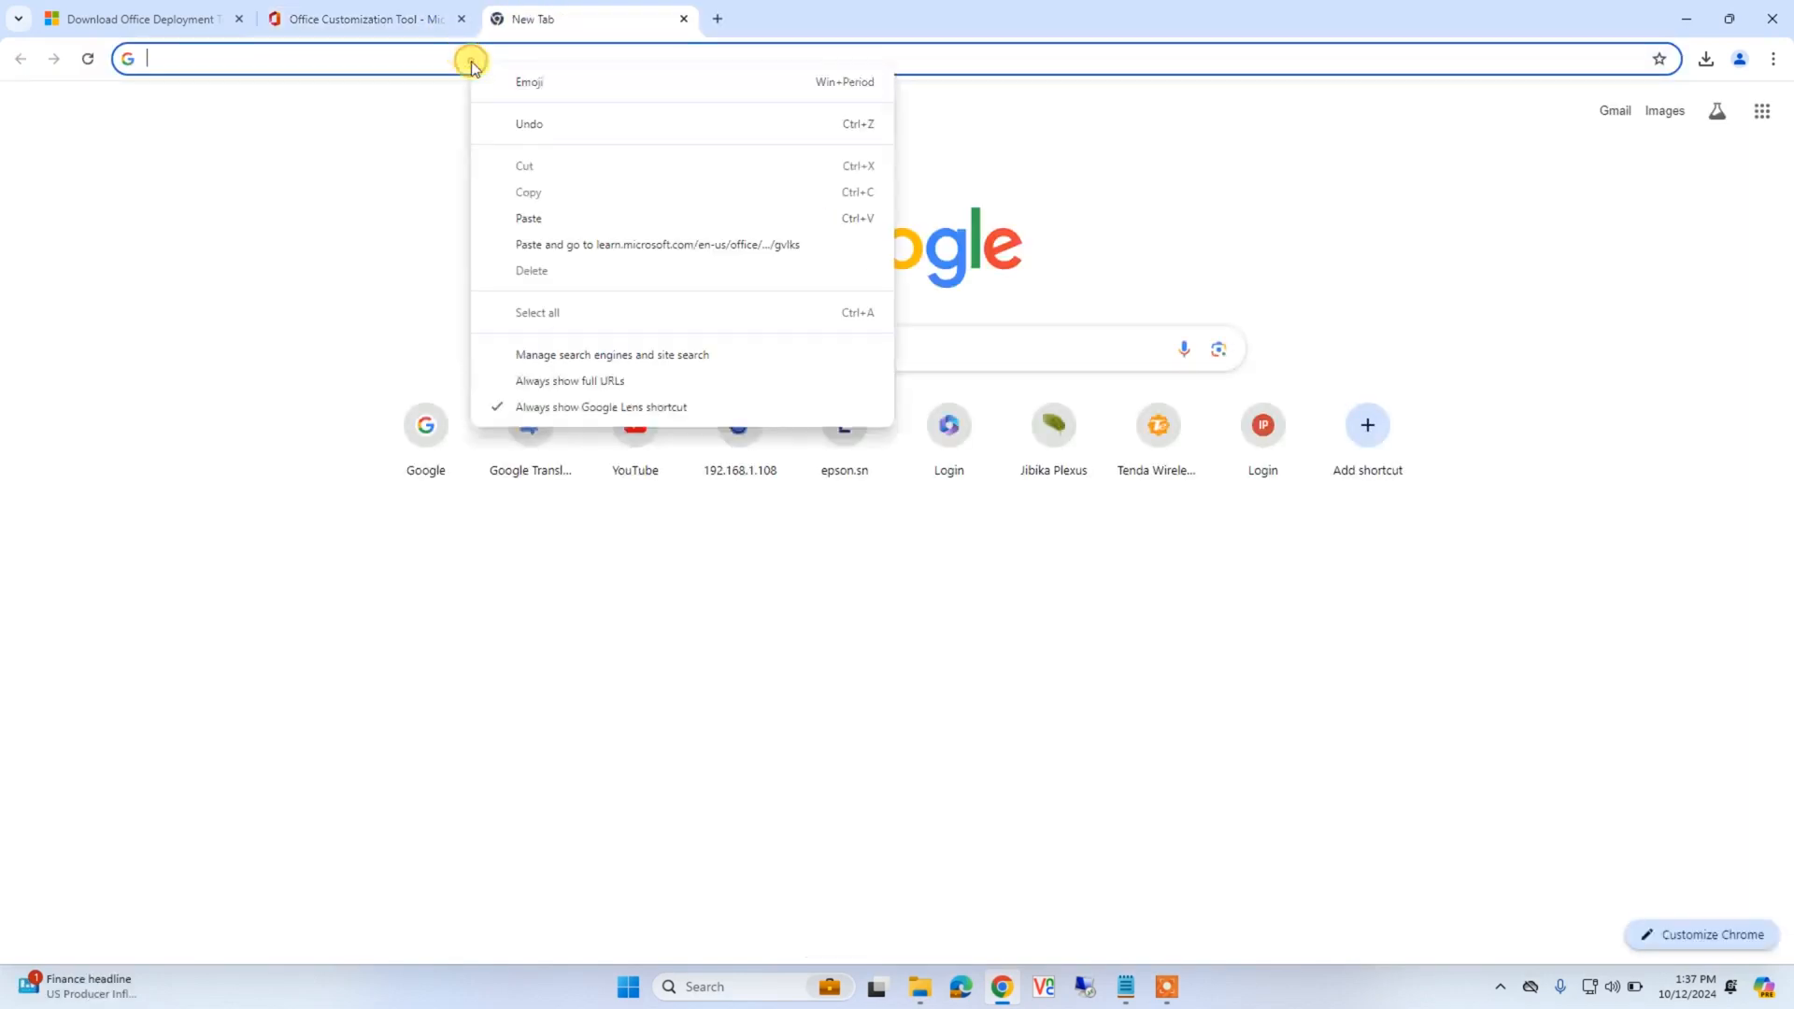
{"action": "left_click", "coordinate": [583, 246]}
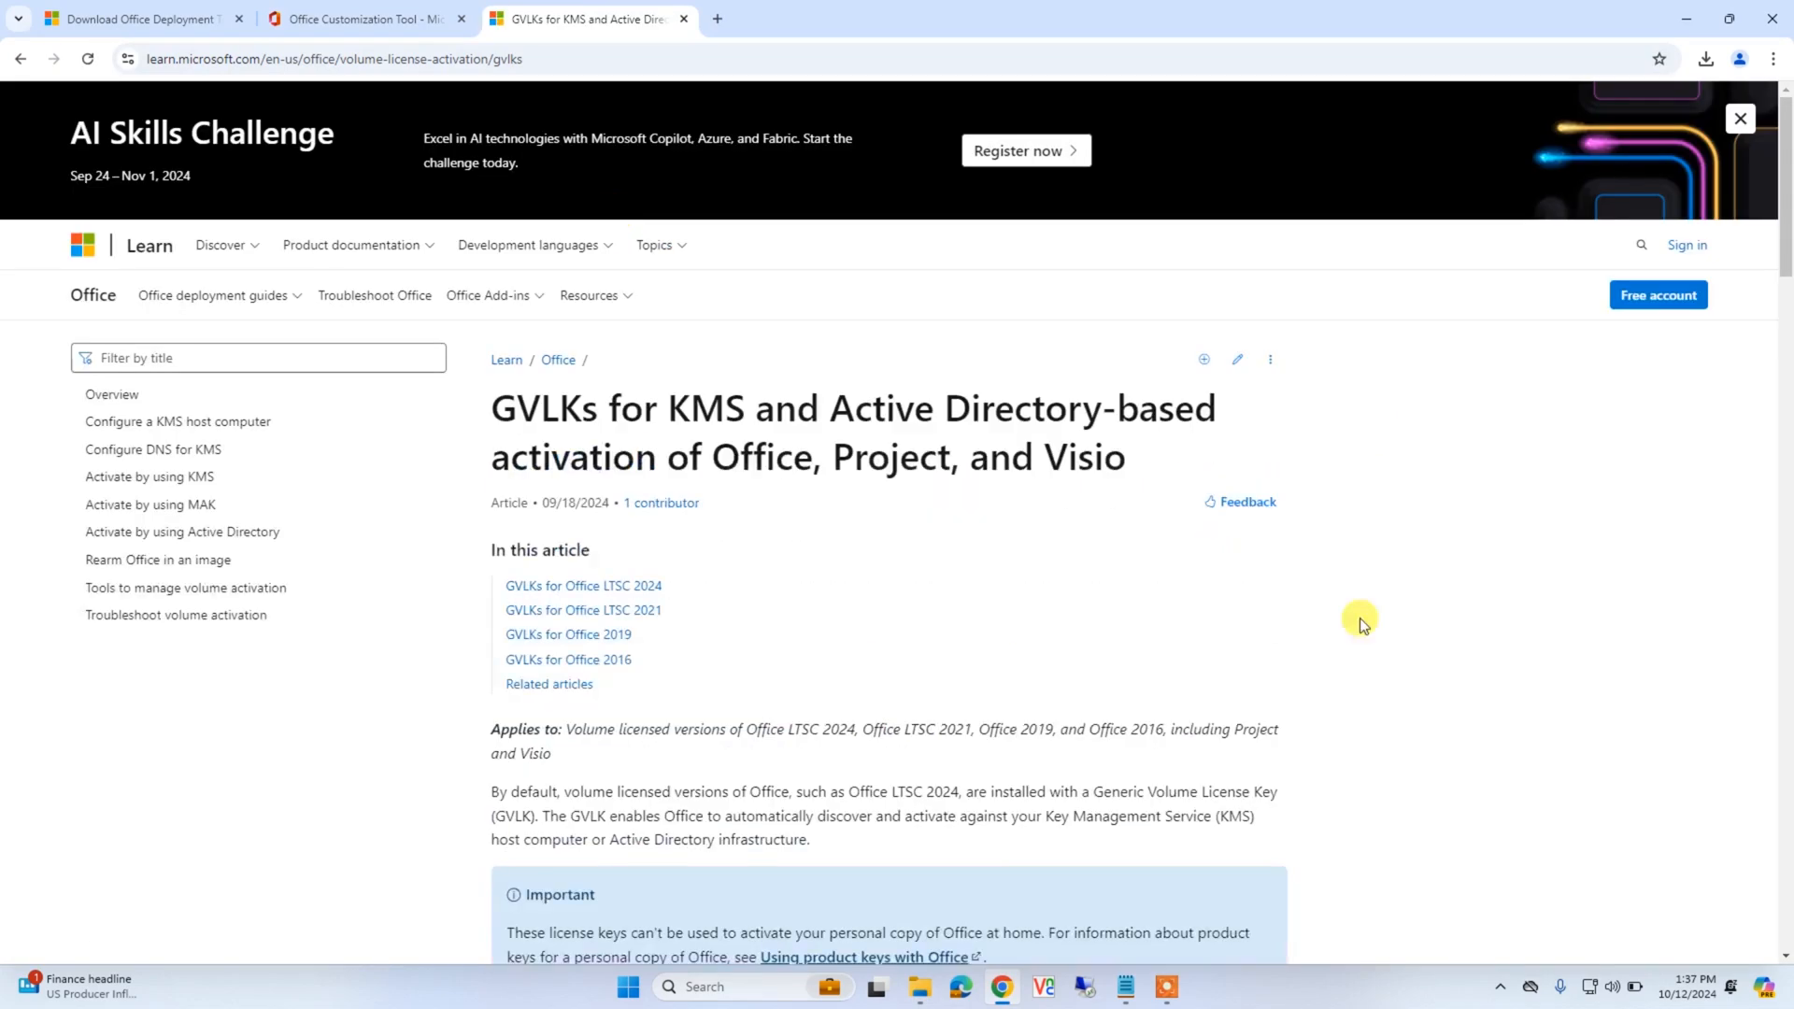
{"action": "scroll", "coordinate": [1275, 593], "scroll_direction": "down", "scroll_amount": 2}
{"action": "scroll", "coordinate": [1284, 589], "scroll_direction": "down", "scroll_amount": 3}
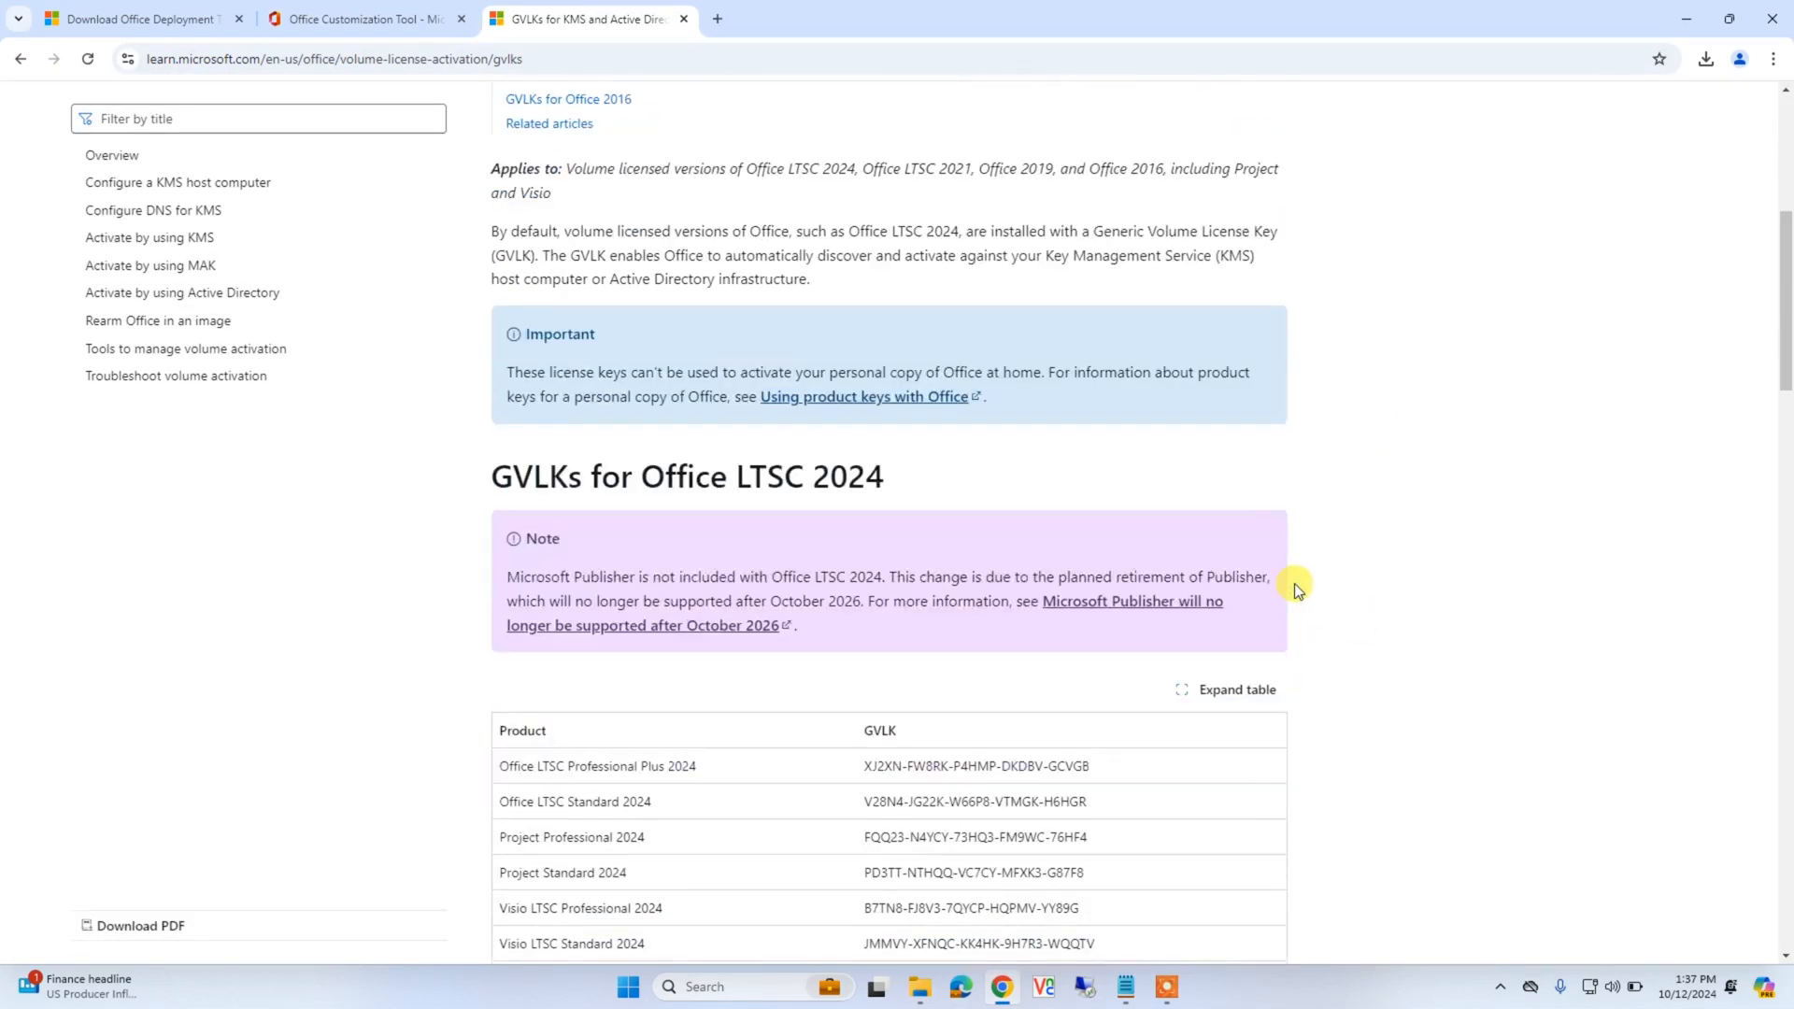
{"action": "scroll", "coordinate": [1299, 583], "scroll_direction": "down", "scroll_amount": 1}
{"action": "scroll", "coordinate": [1304, 579], "scroll_direction": "down", "scroll_amount": 2}
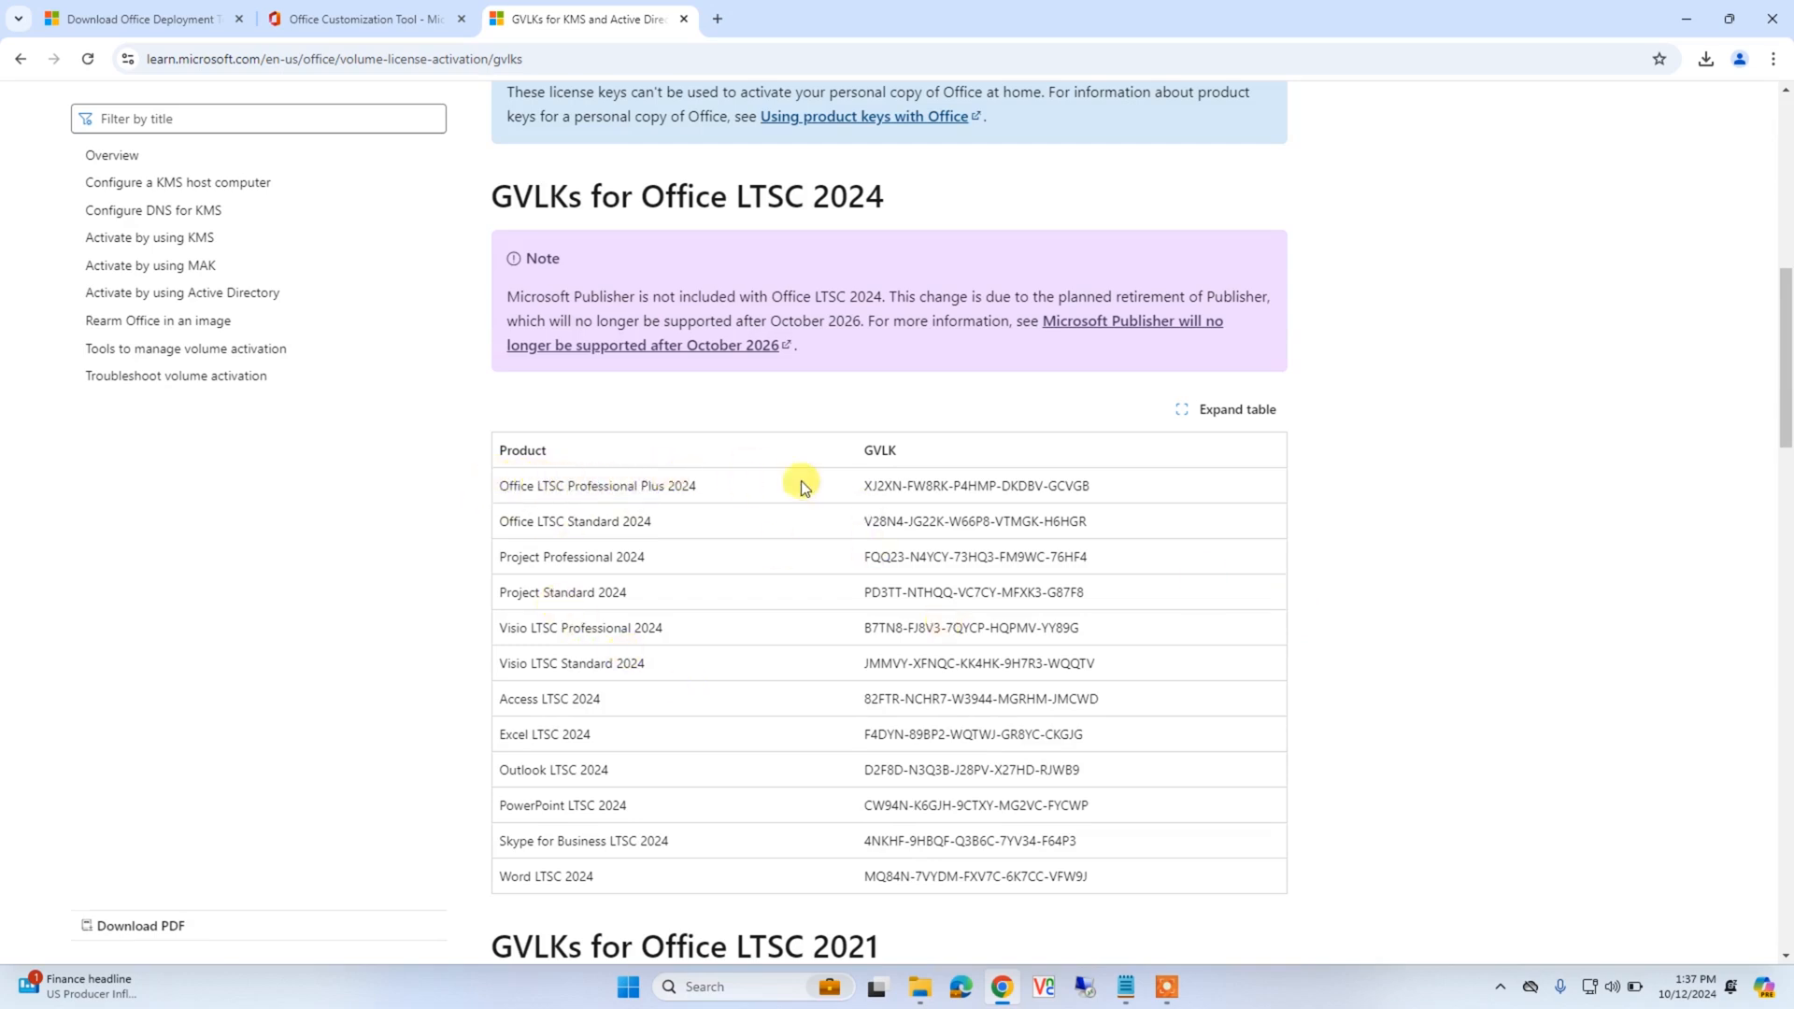
Copy the GVLK listed for Office LTSC Professional Plus 2024 and minimize the browser to get back to the office folder
{"action": "left_click_drag", "start_coordinate": [861, 484], "coordinate": [1089, 483]}
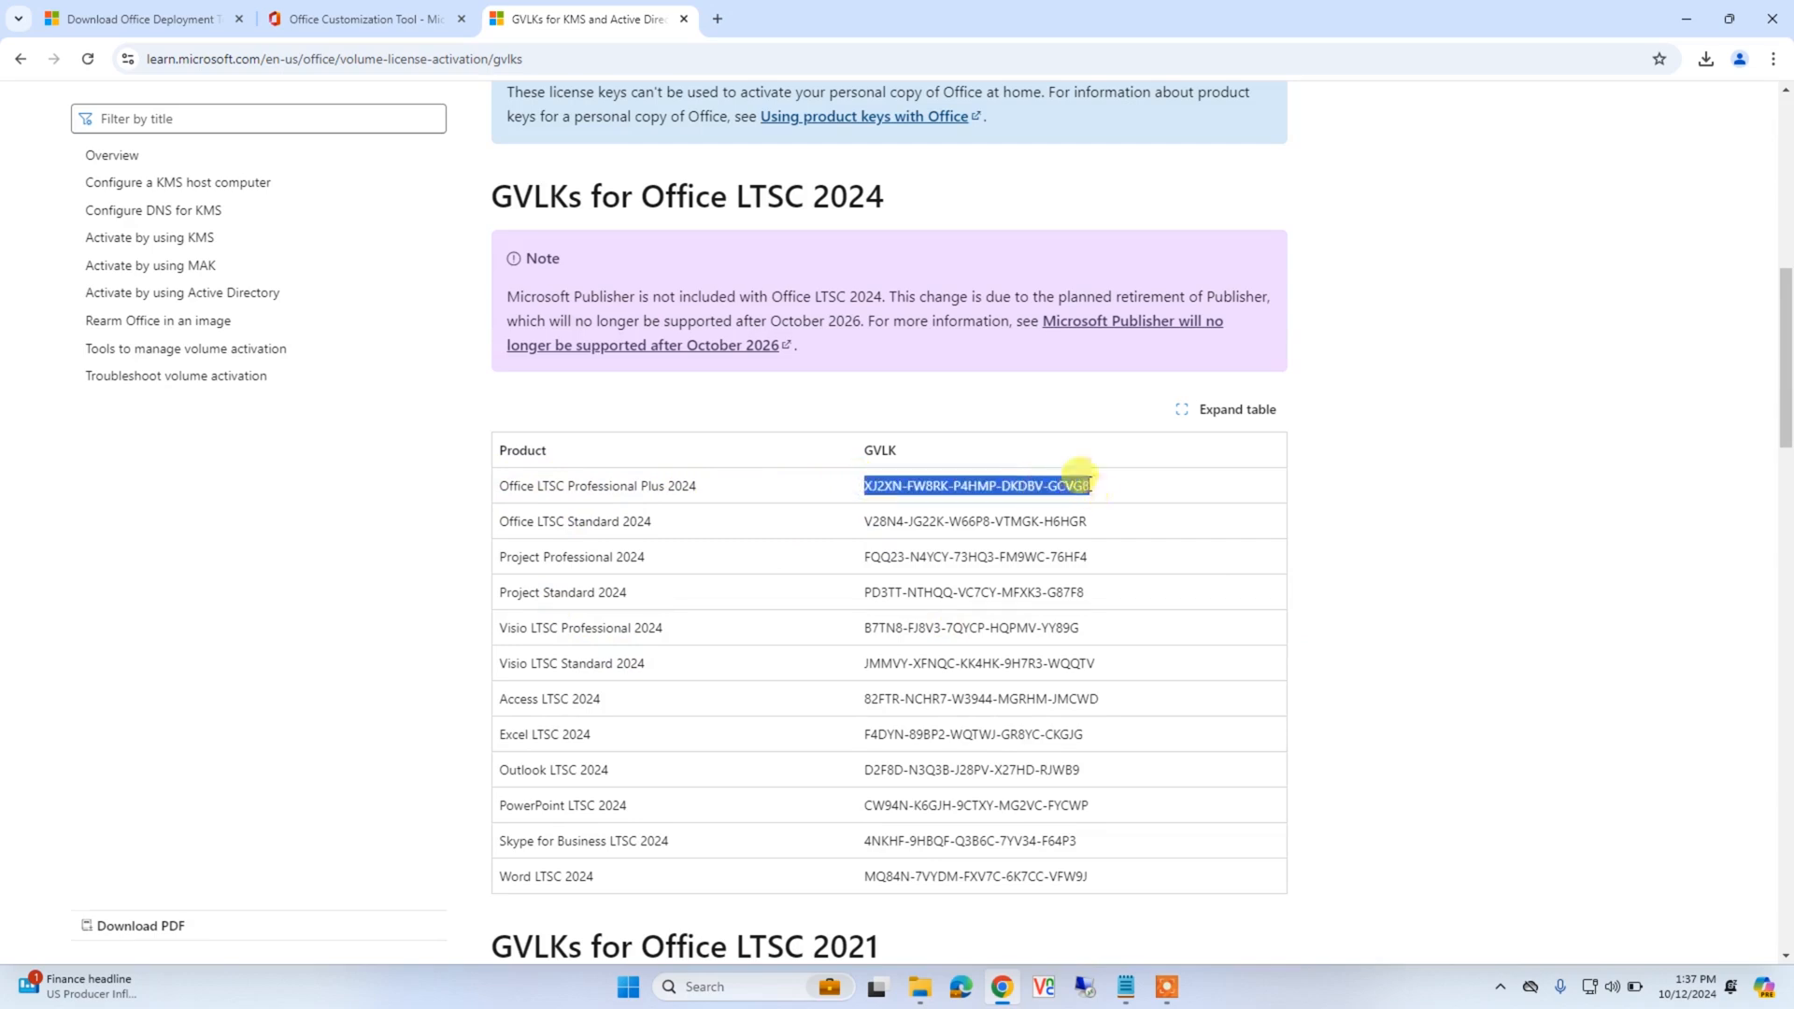
{"action": "right_click", "coordinate": [1077, 481]}
{"action": "left_click", "coordinate": [1109, 502]}
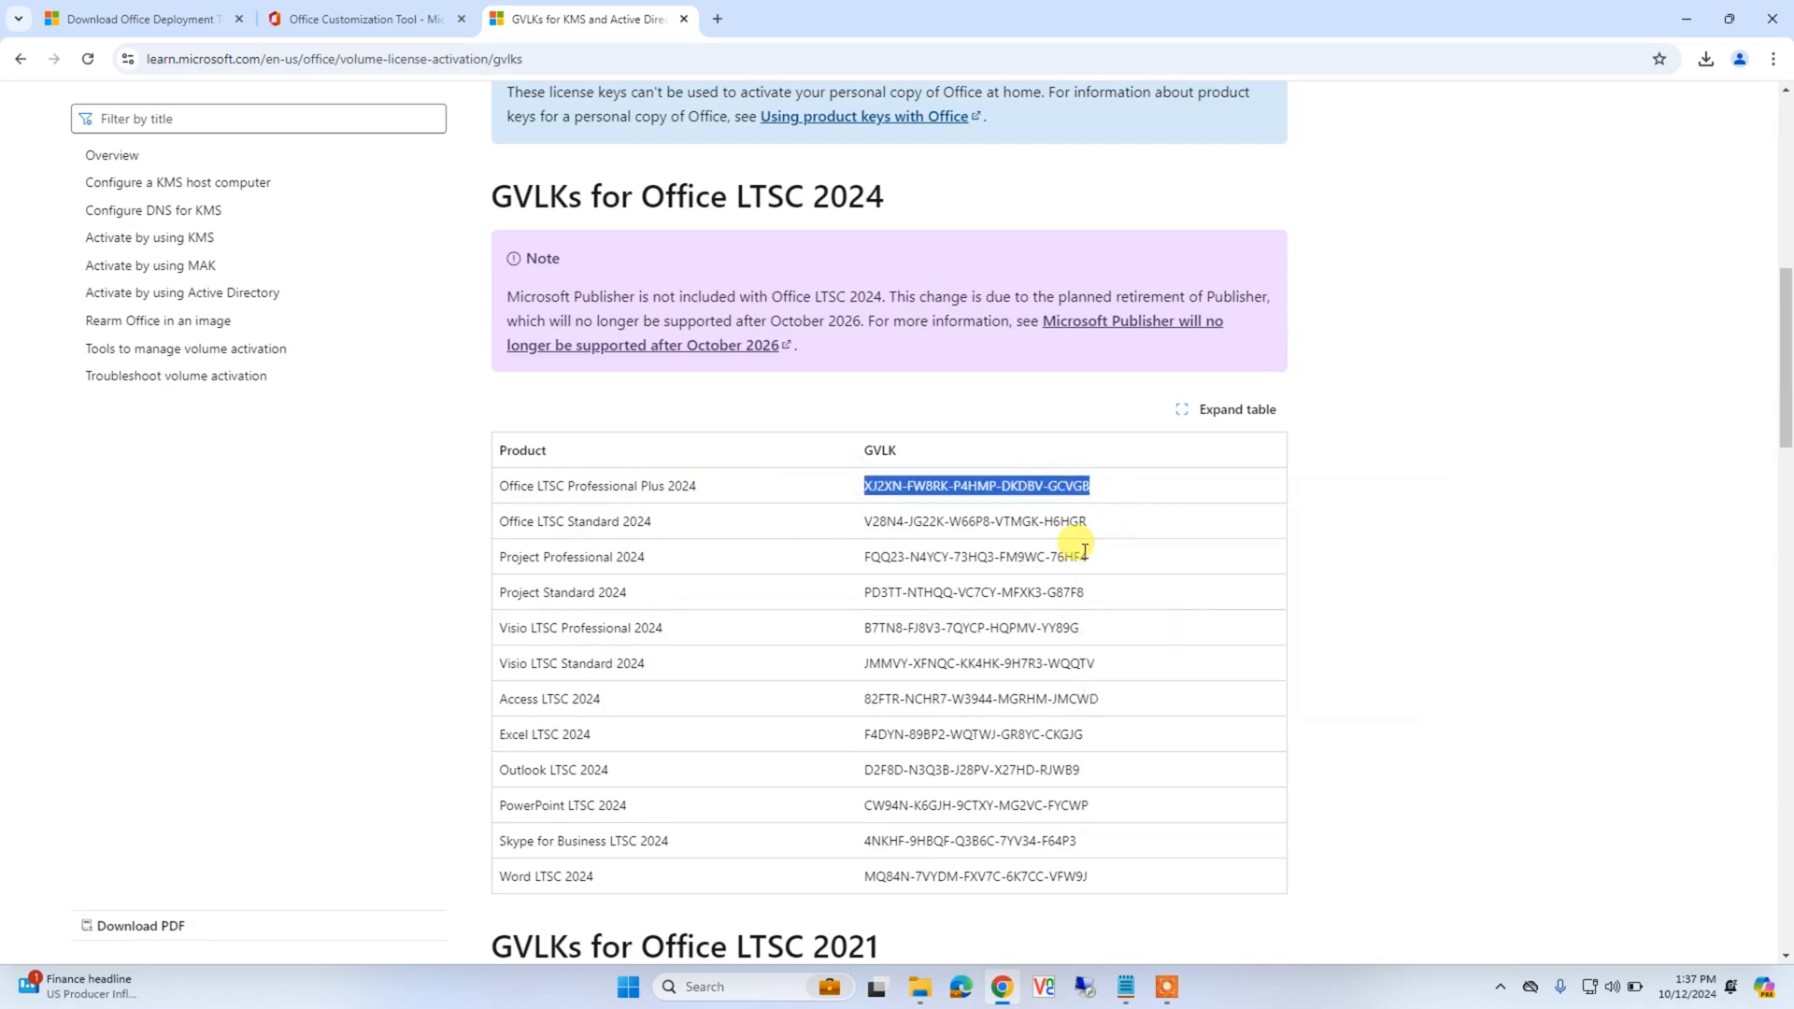
{"action": "left_click", "coordinate": [1686, 19]}
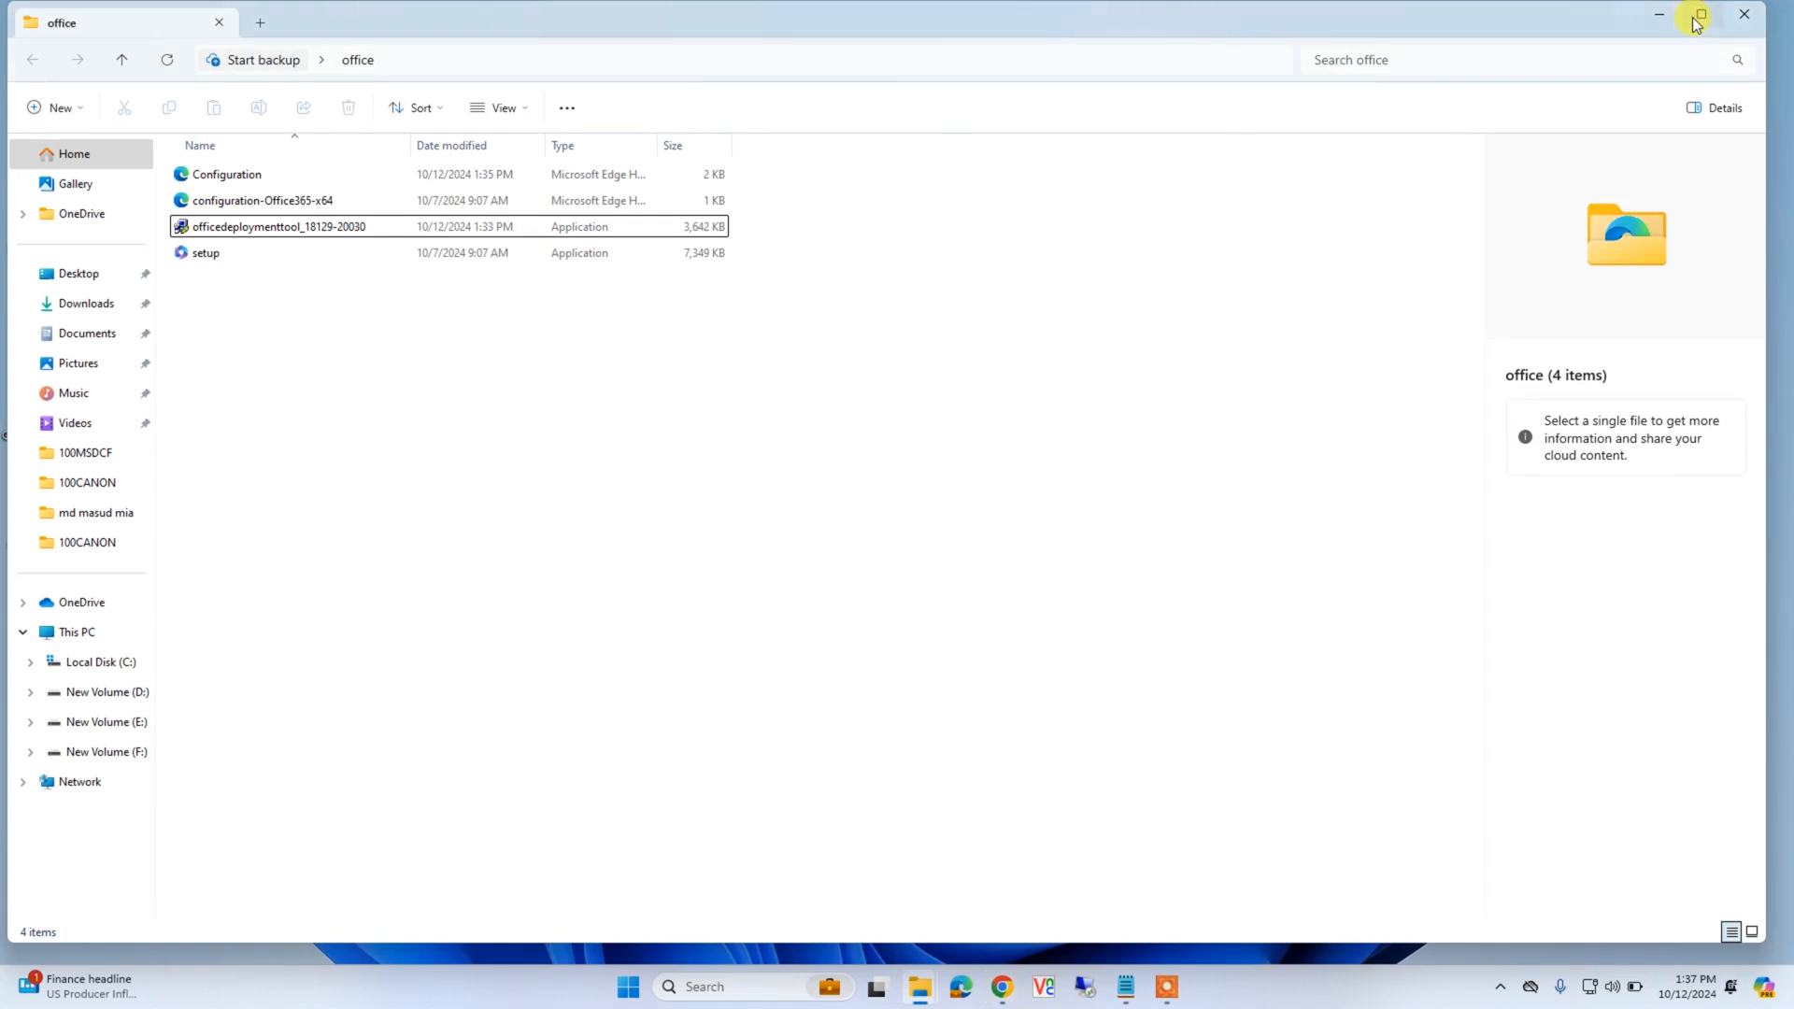
Open the Configuration file from the office folder in Notepad and bring its window to the front
{"action": "mouse_move", "coordinate": [1697, 24]}
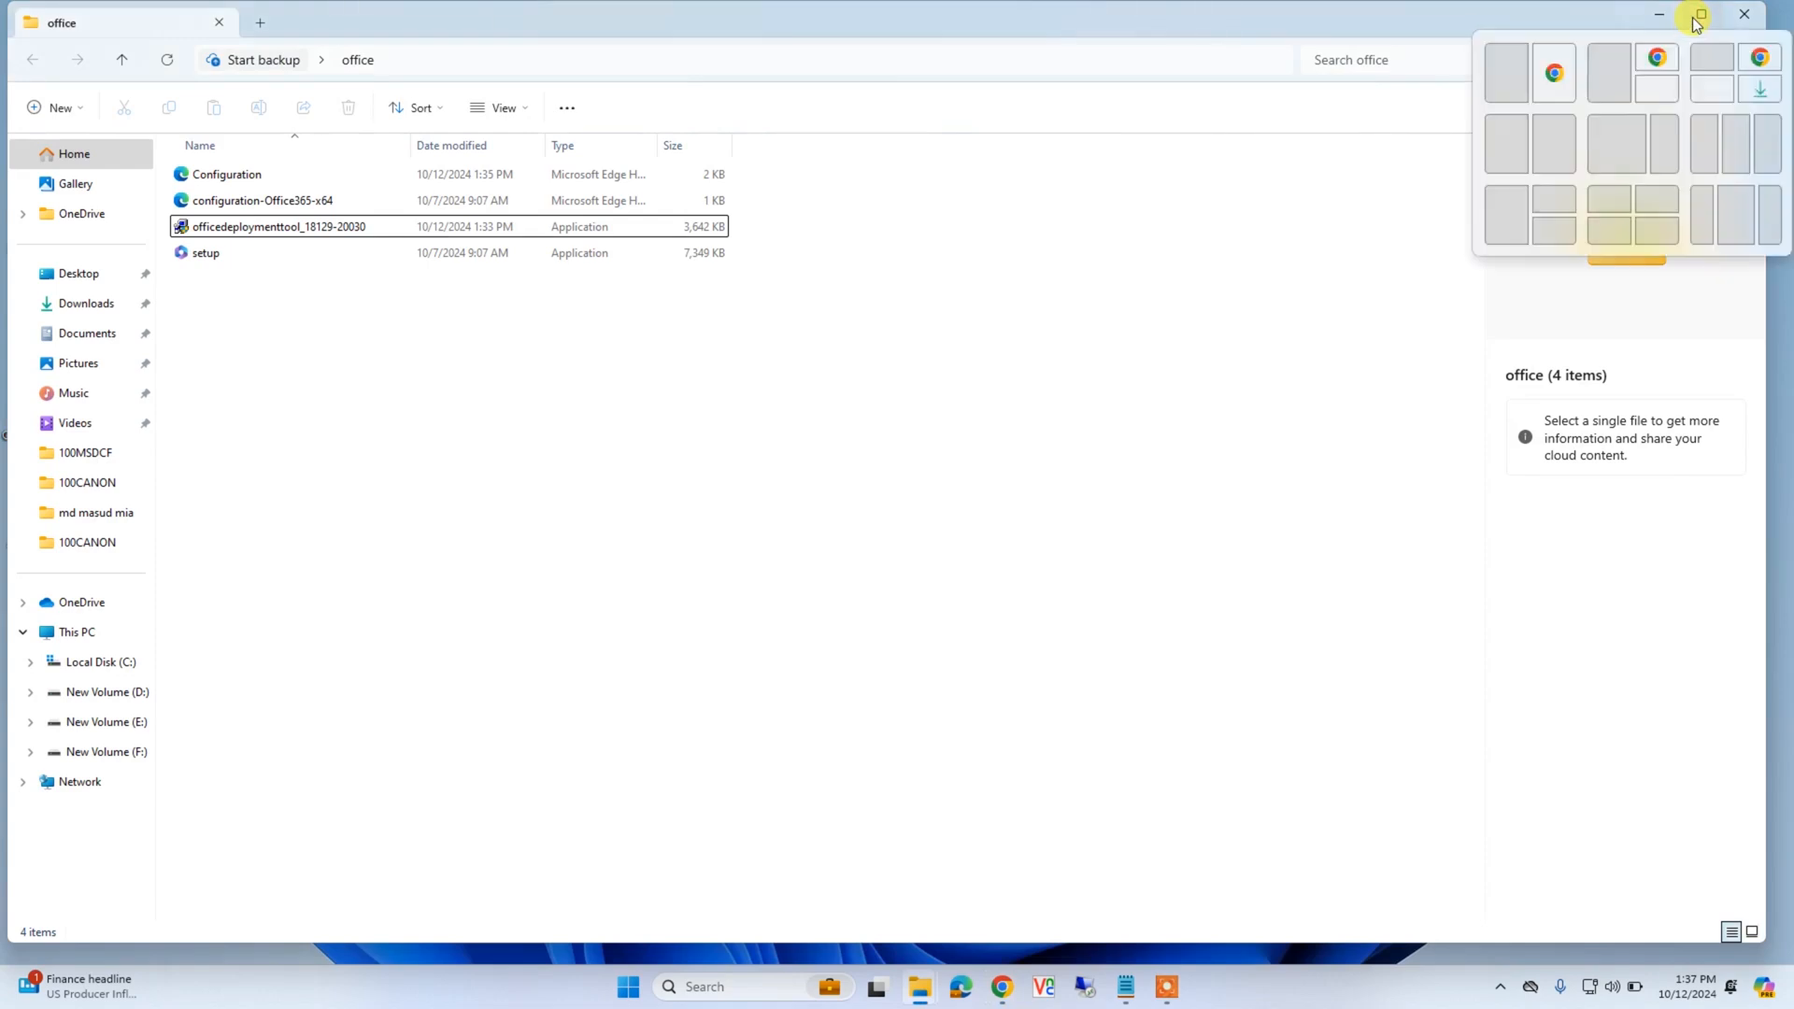
{"action": "left_click", "coordinate": [249, 175]}
{"action": "right_click", "coordinate": [228, 180]}
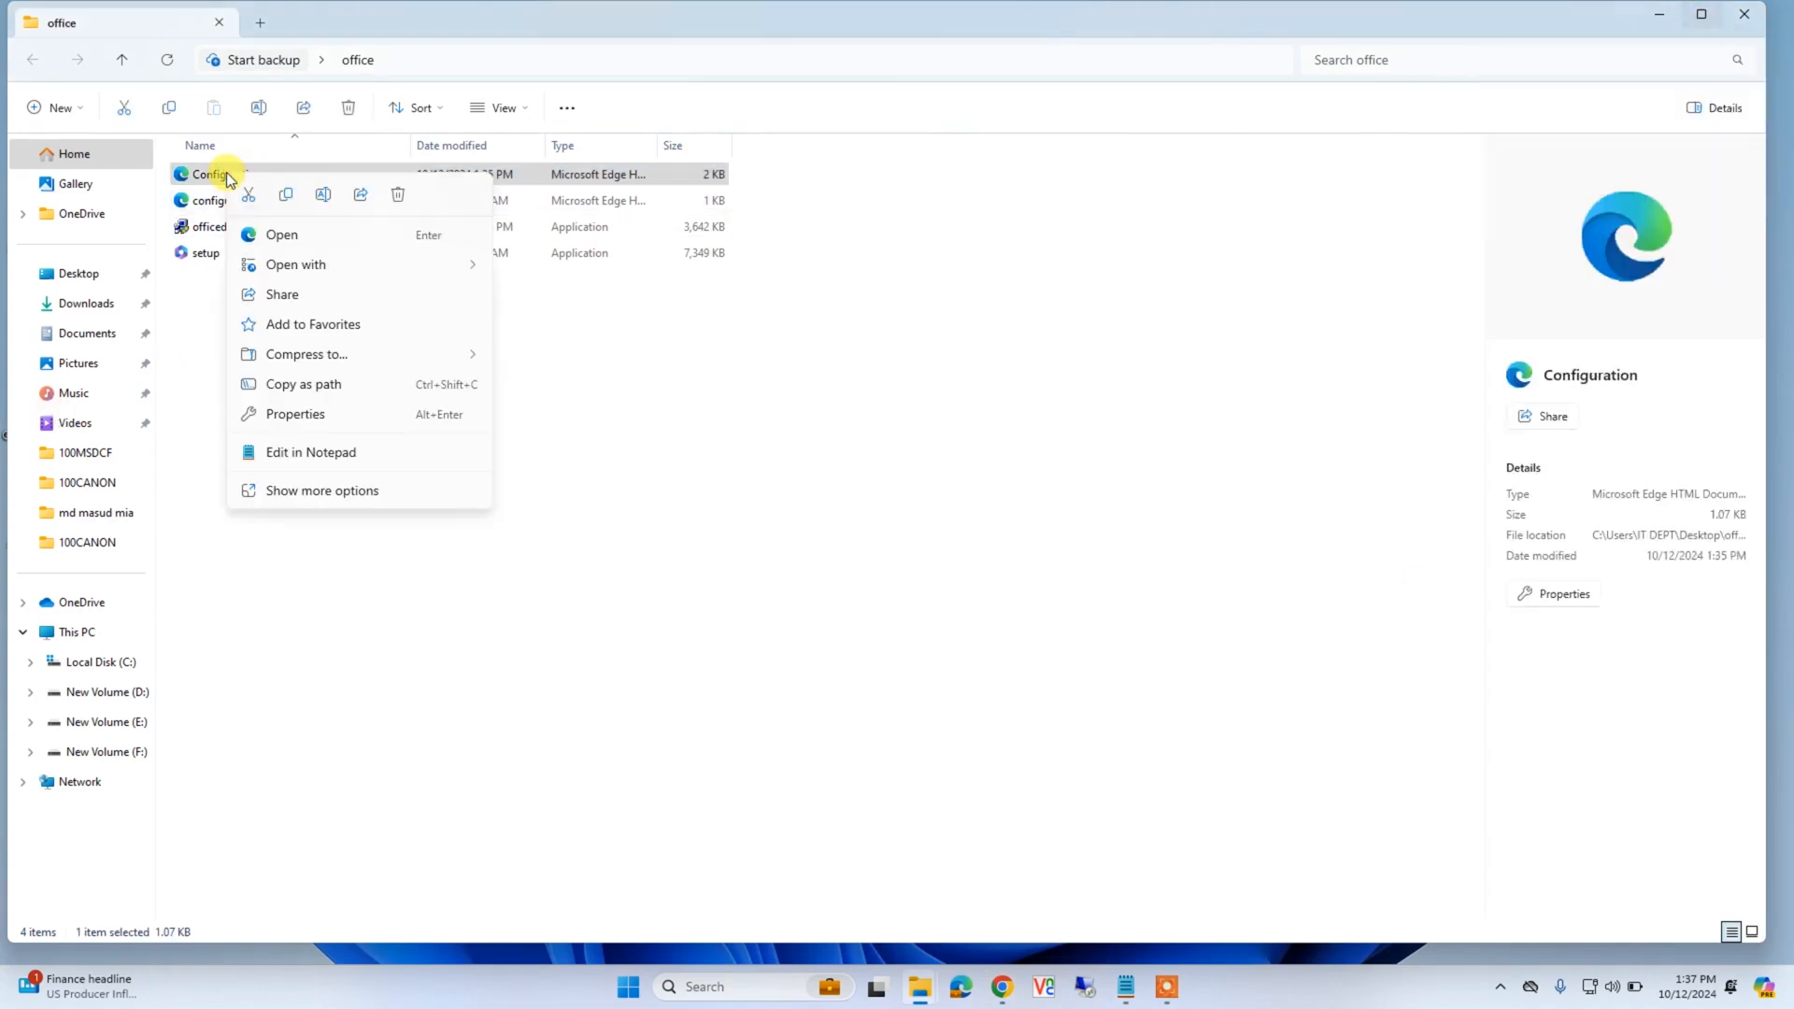
{"action": "mouse_move", "coordinate": [311, 265]}
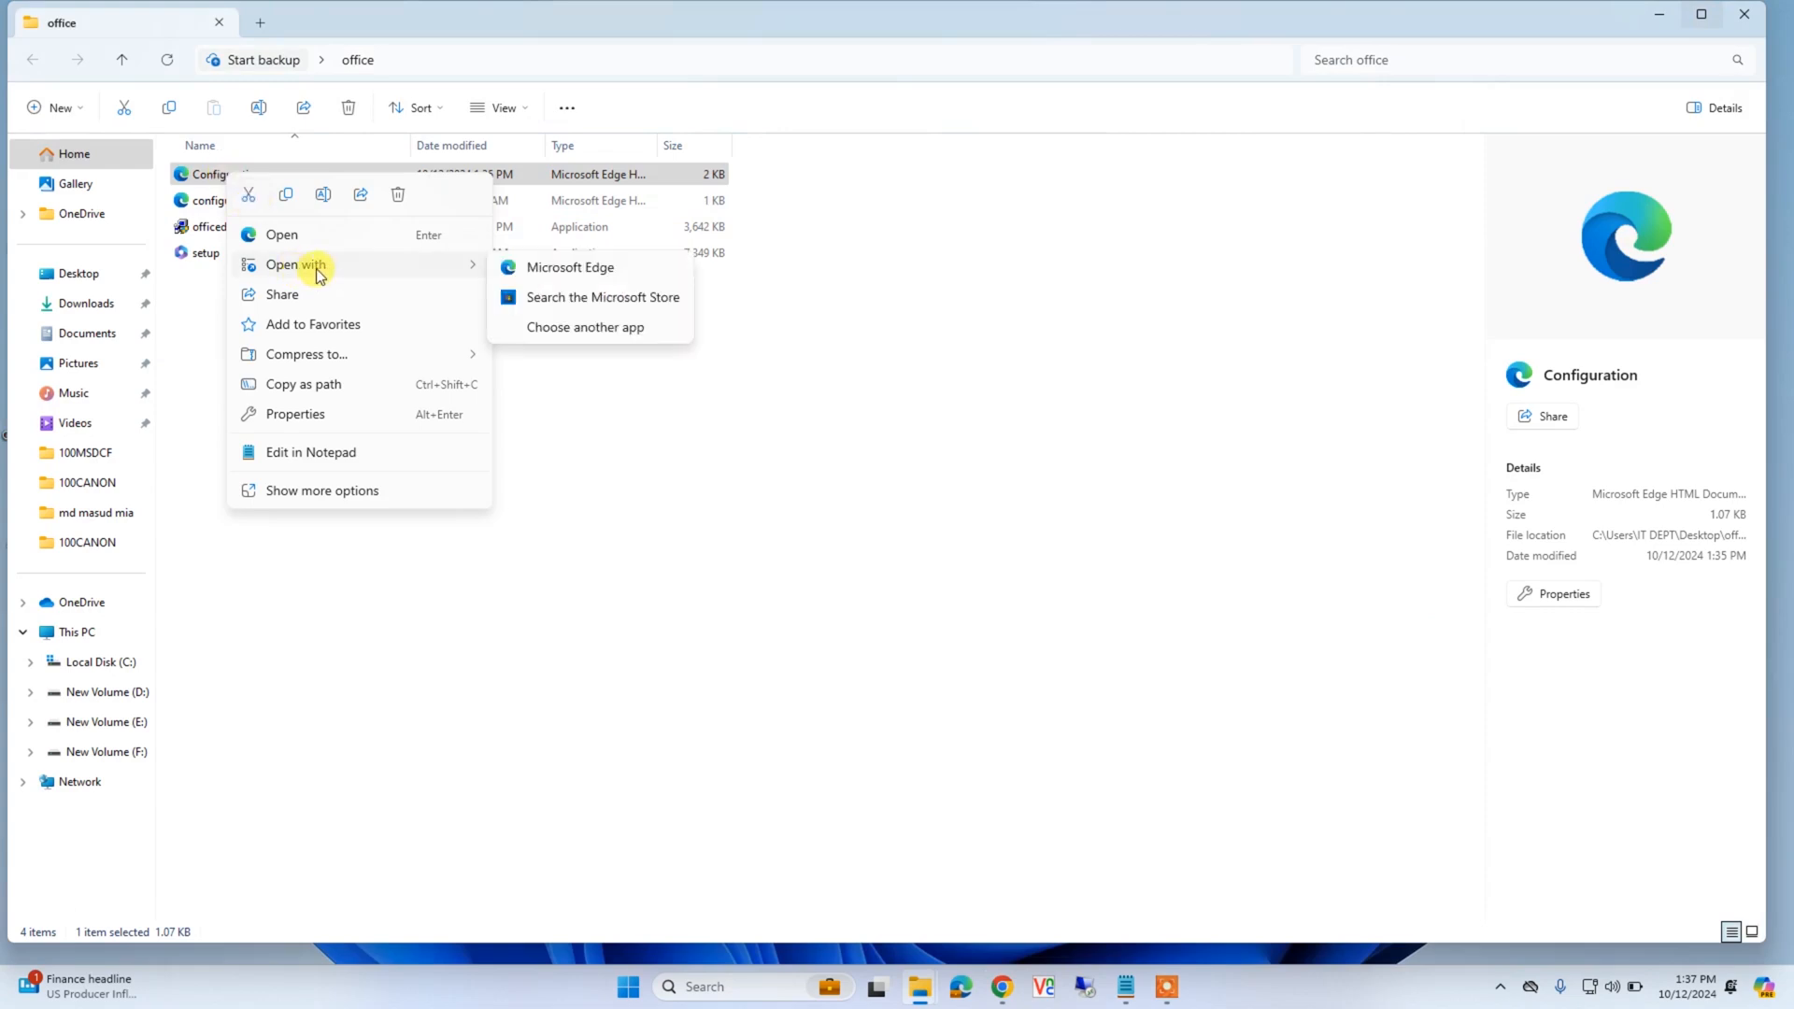
{"action": "left_click", "coordinate": [565, 329]}
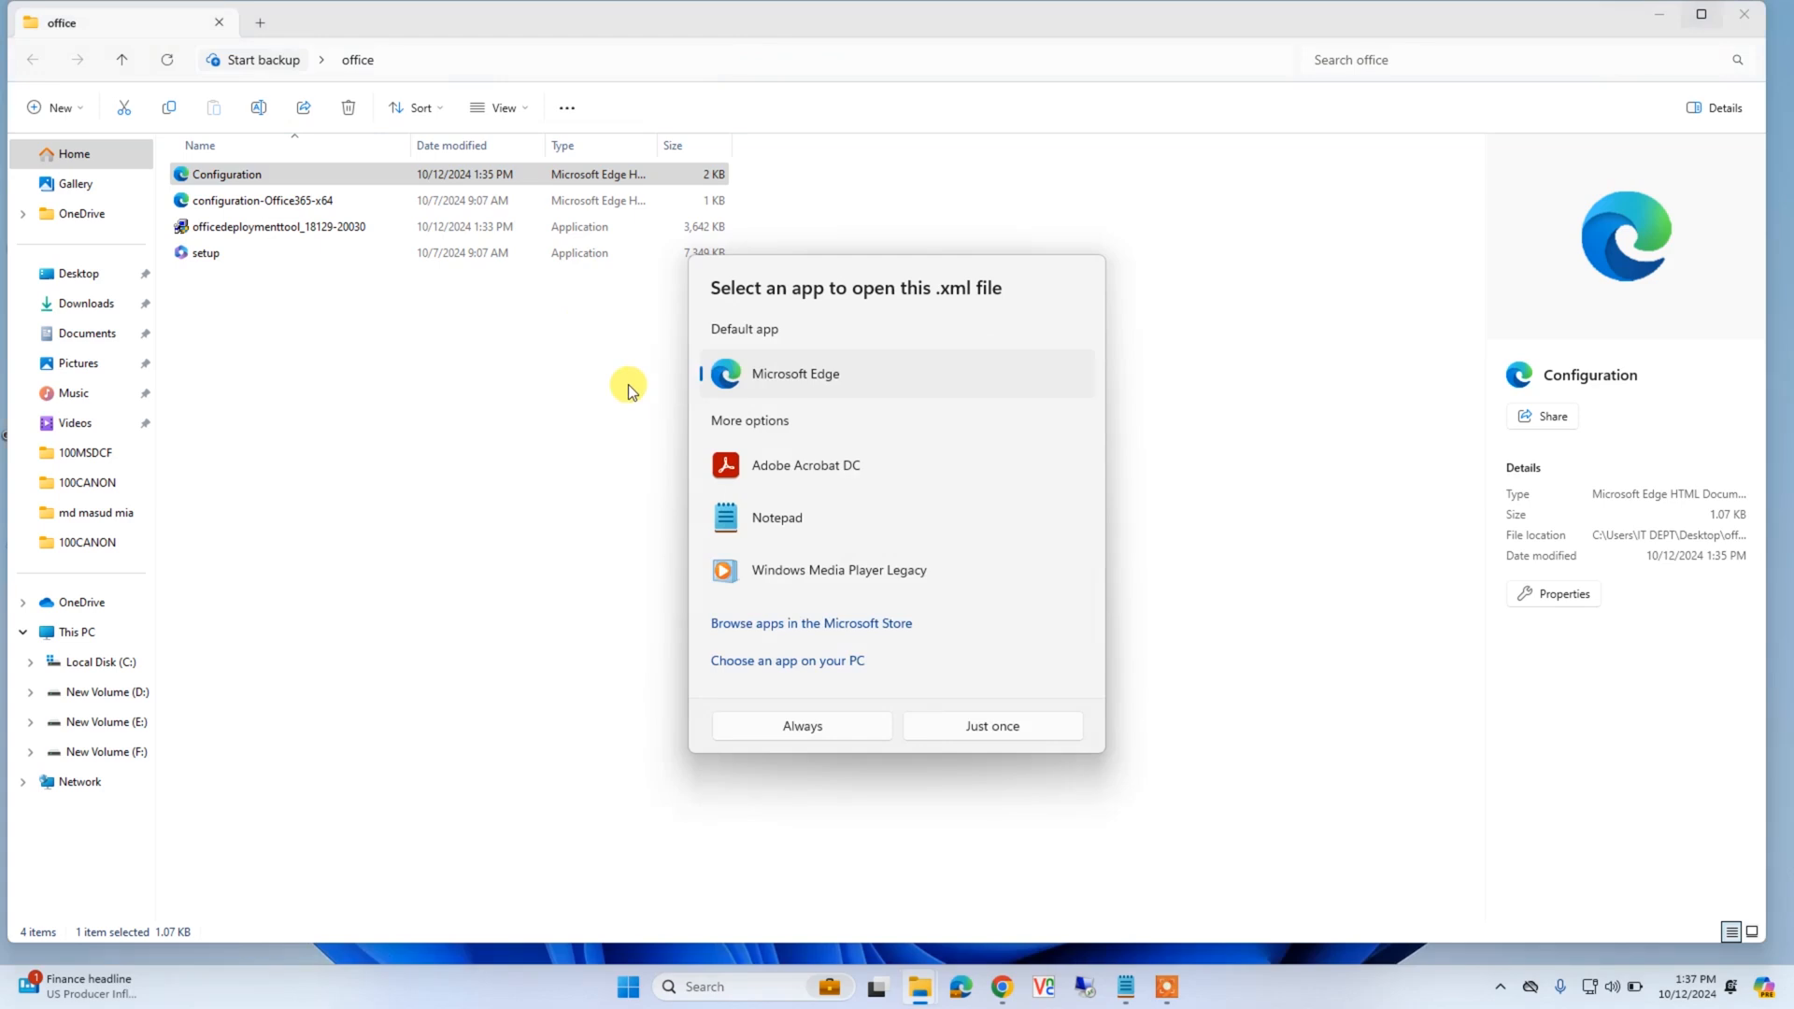
{"action": "left_click", "coordinate": [766, 518]}
{"action": "double_click", "coordinate": [766, 518]}
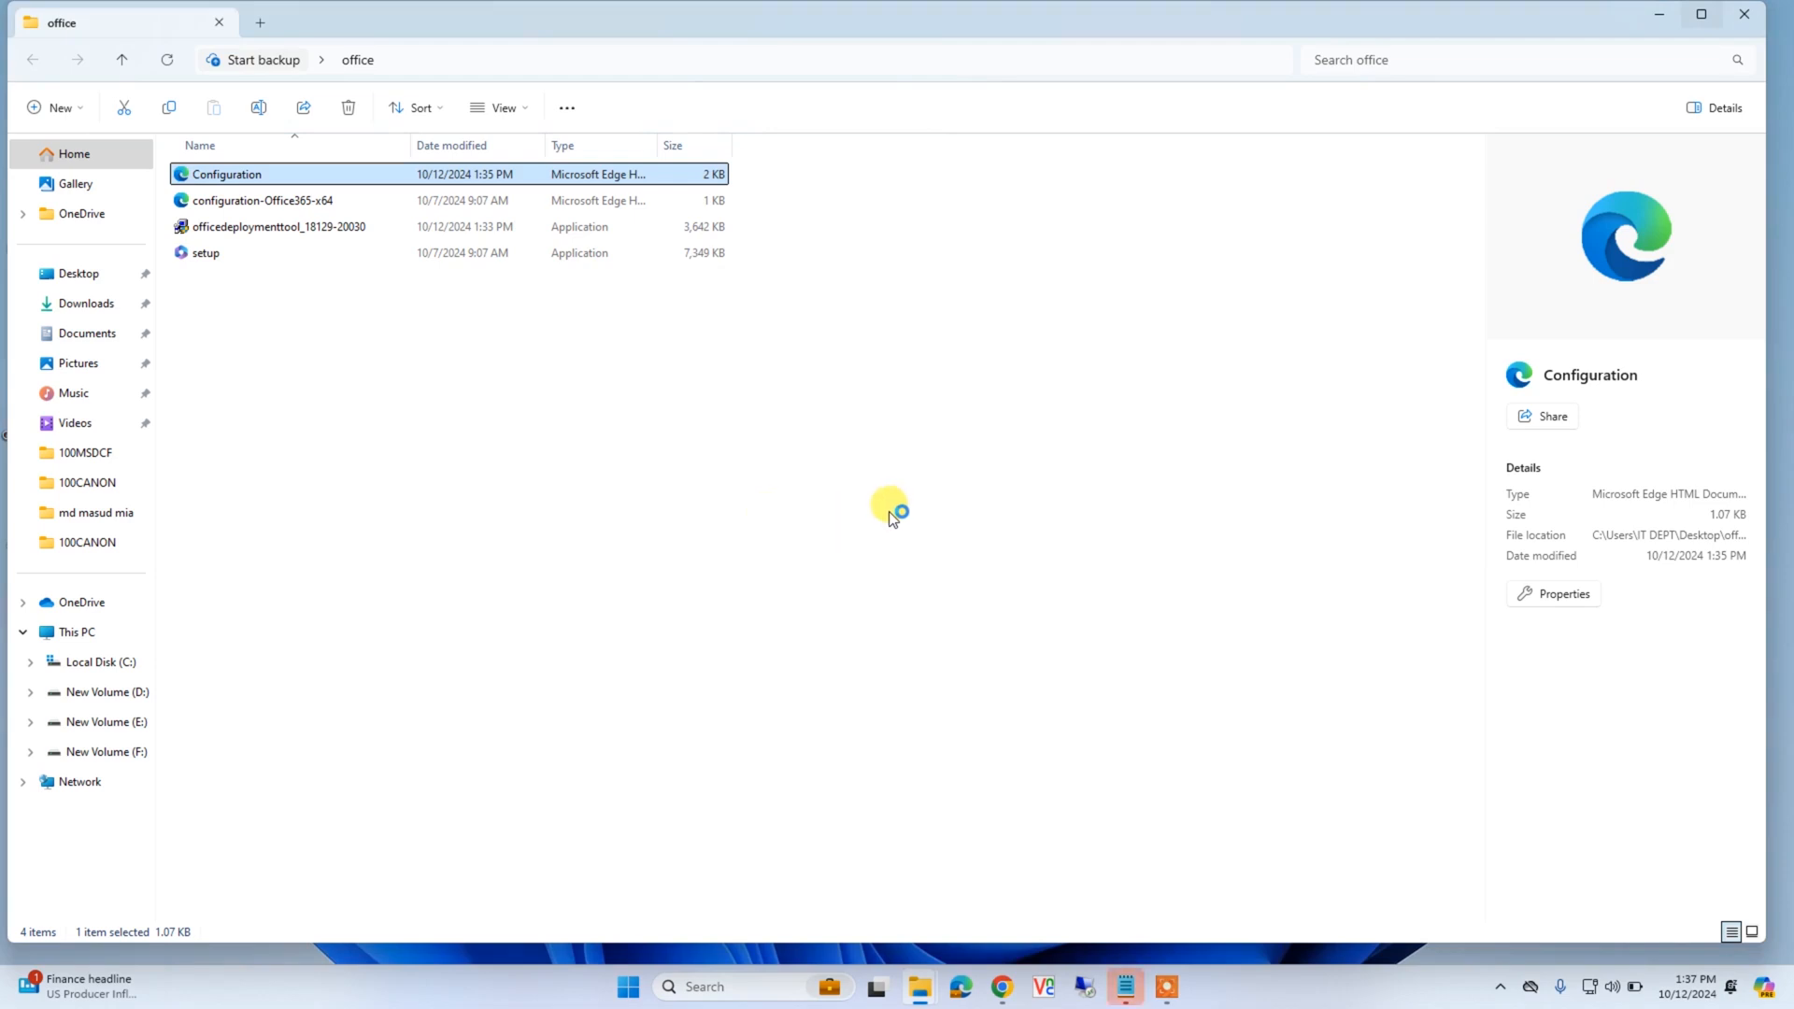
{"action": "left_click", "coordinate": [1124, 998]}
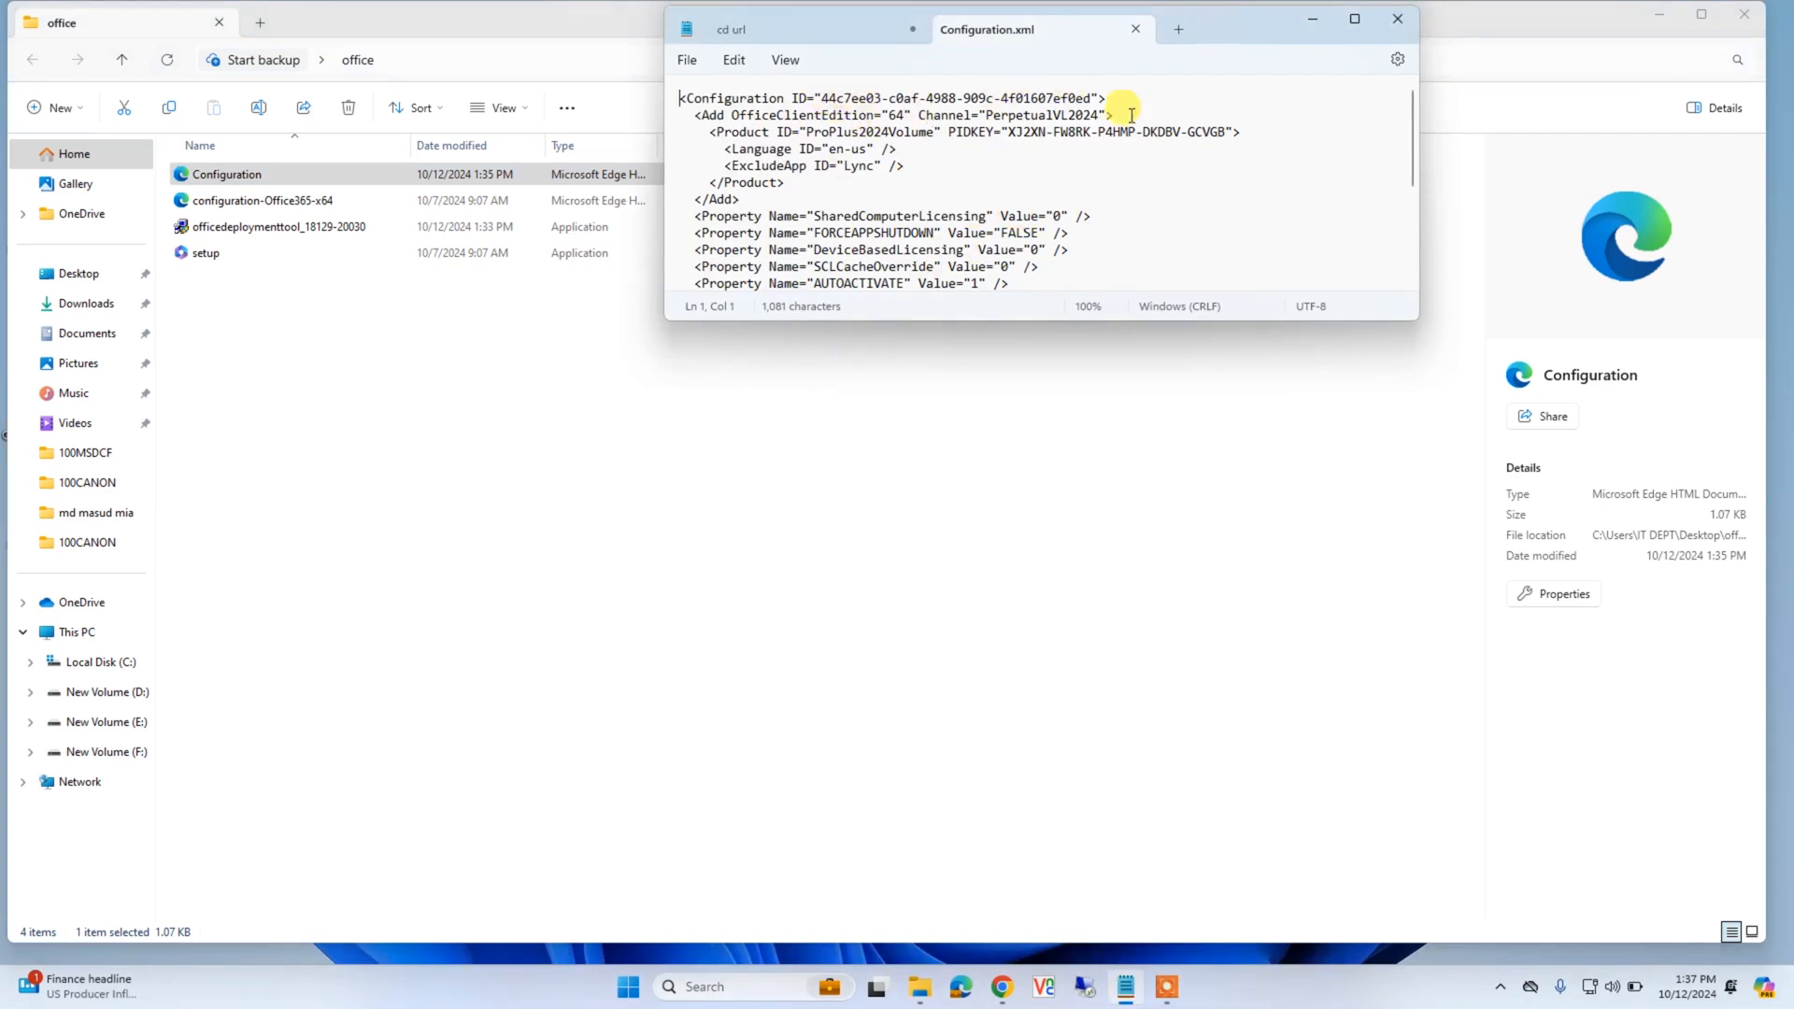
Replace the PIDKEY value in Configuration.xml with the copied product key, save the file and close Notepad
{"action": "left_click_drag", "start_coordinate": [1009, 134], "coordinate": [1205, 138]}
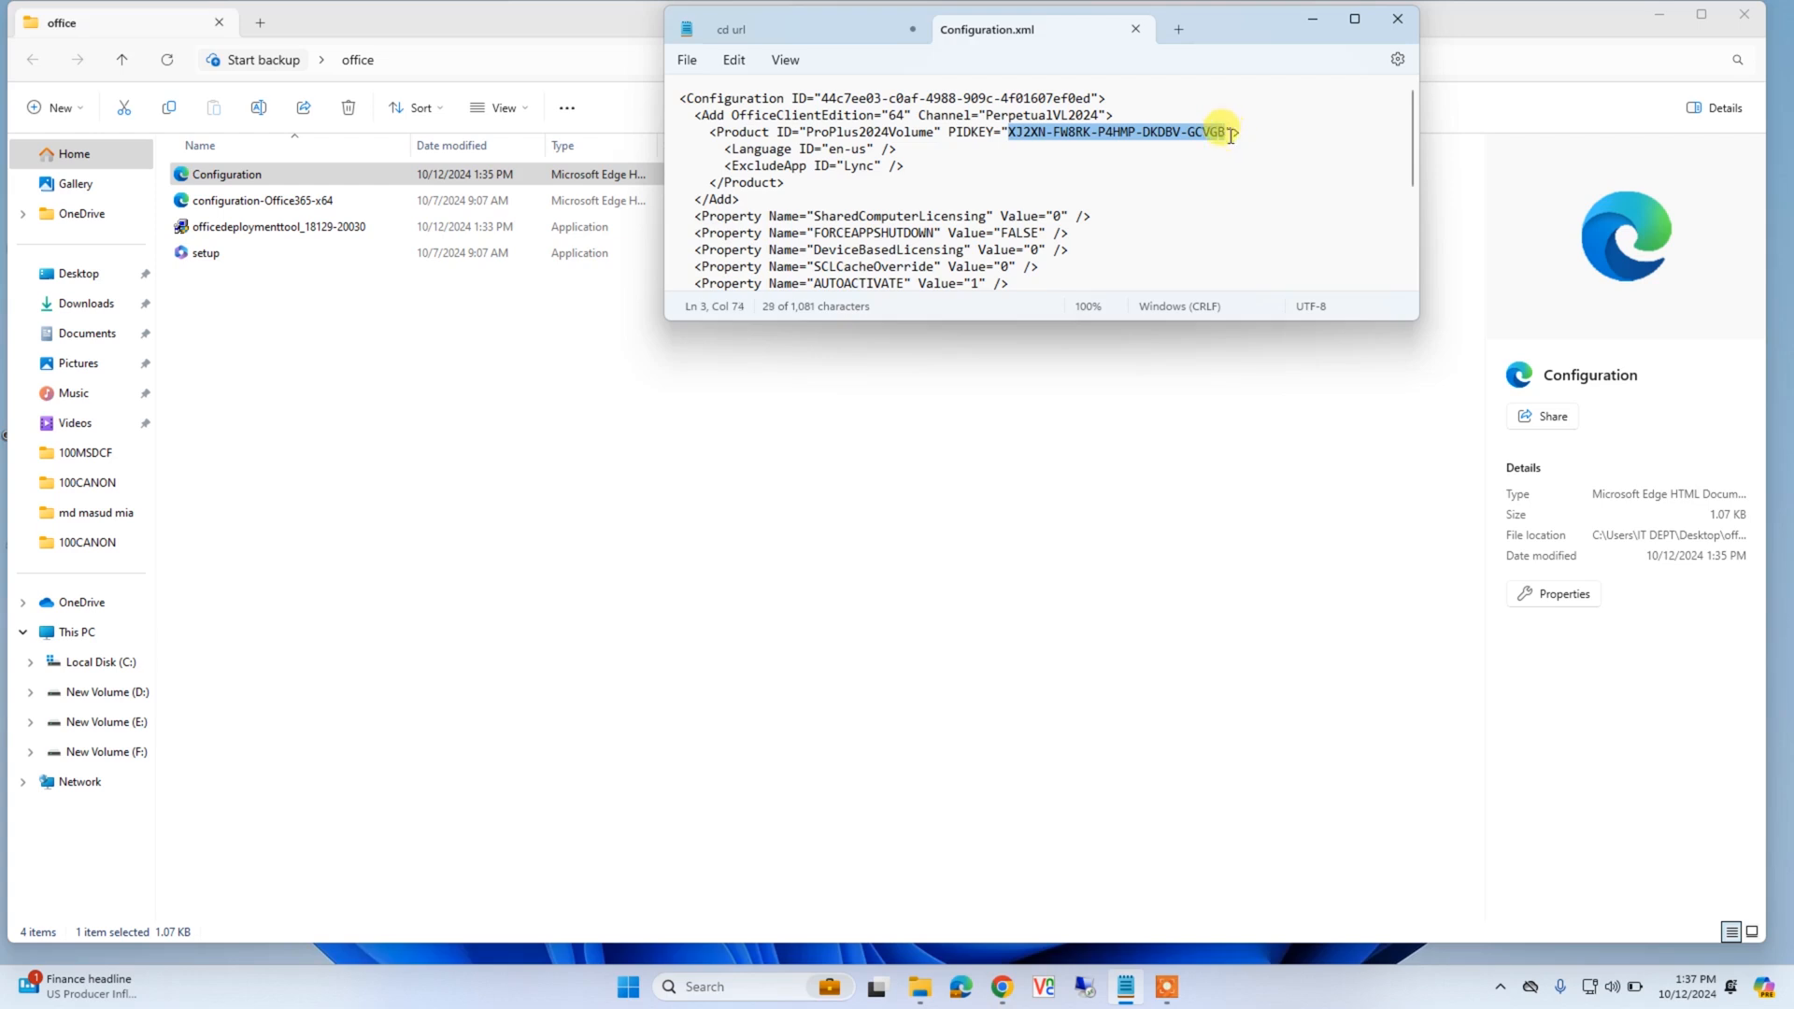
{"action": "right_click", "coordinate": [1202, 131]}
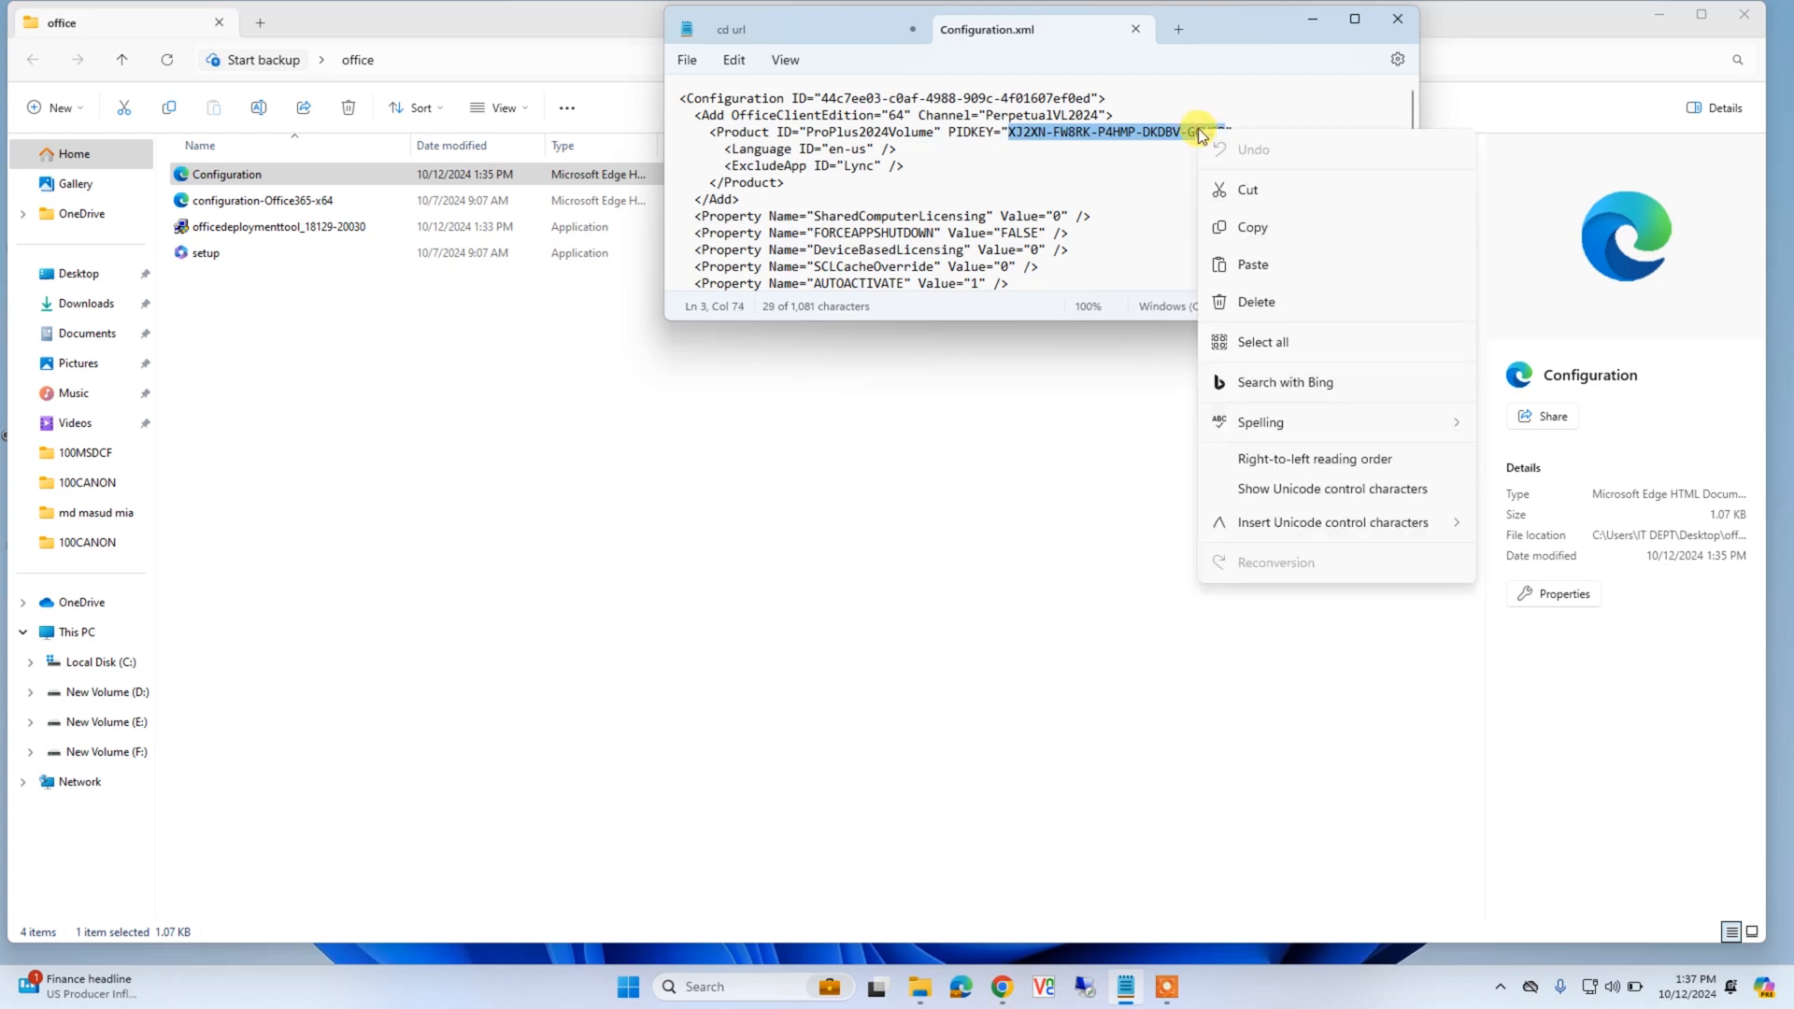
{"action": "left_click", "coordinate": [1247, 266]}
{"action": "left_click", "coordinate": [1239, 179]}
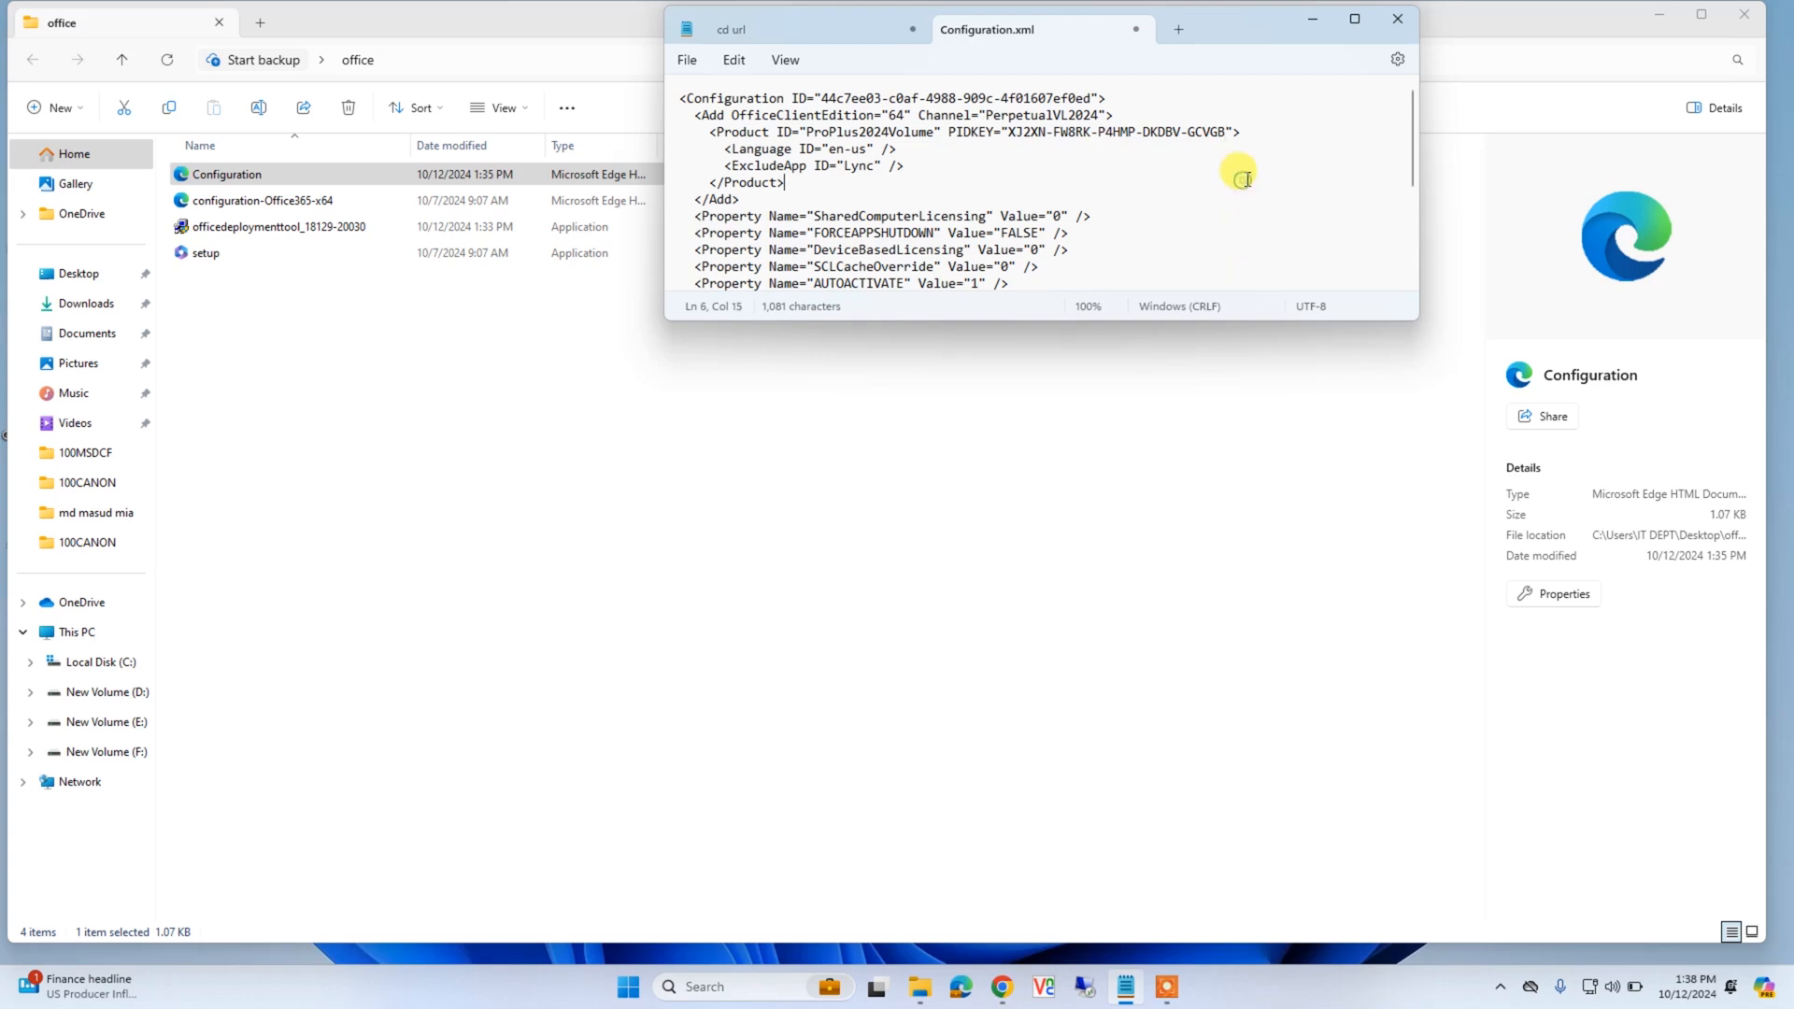
{"action": "left_click", "coordinate": [692, 61]}
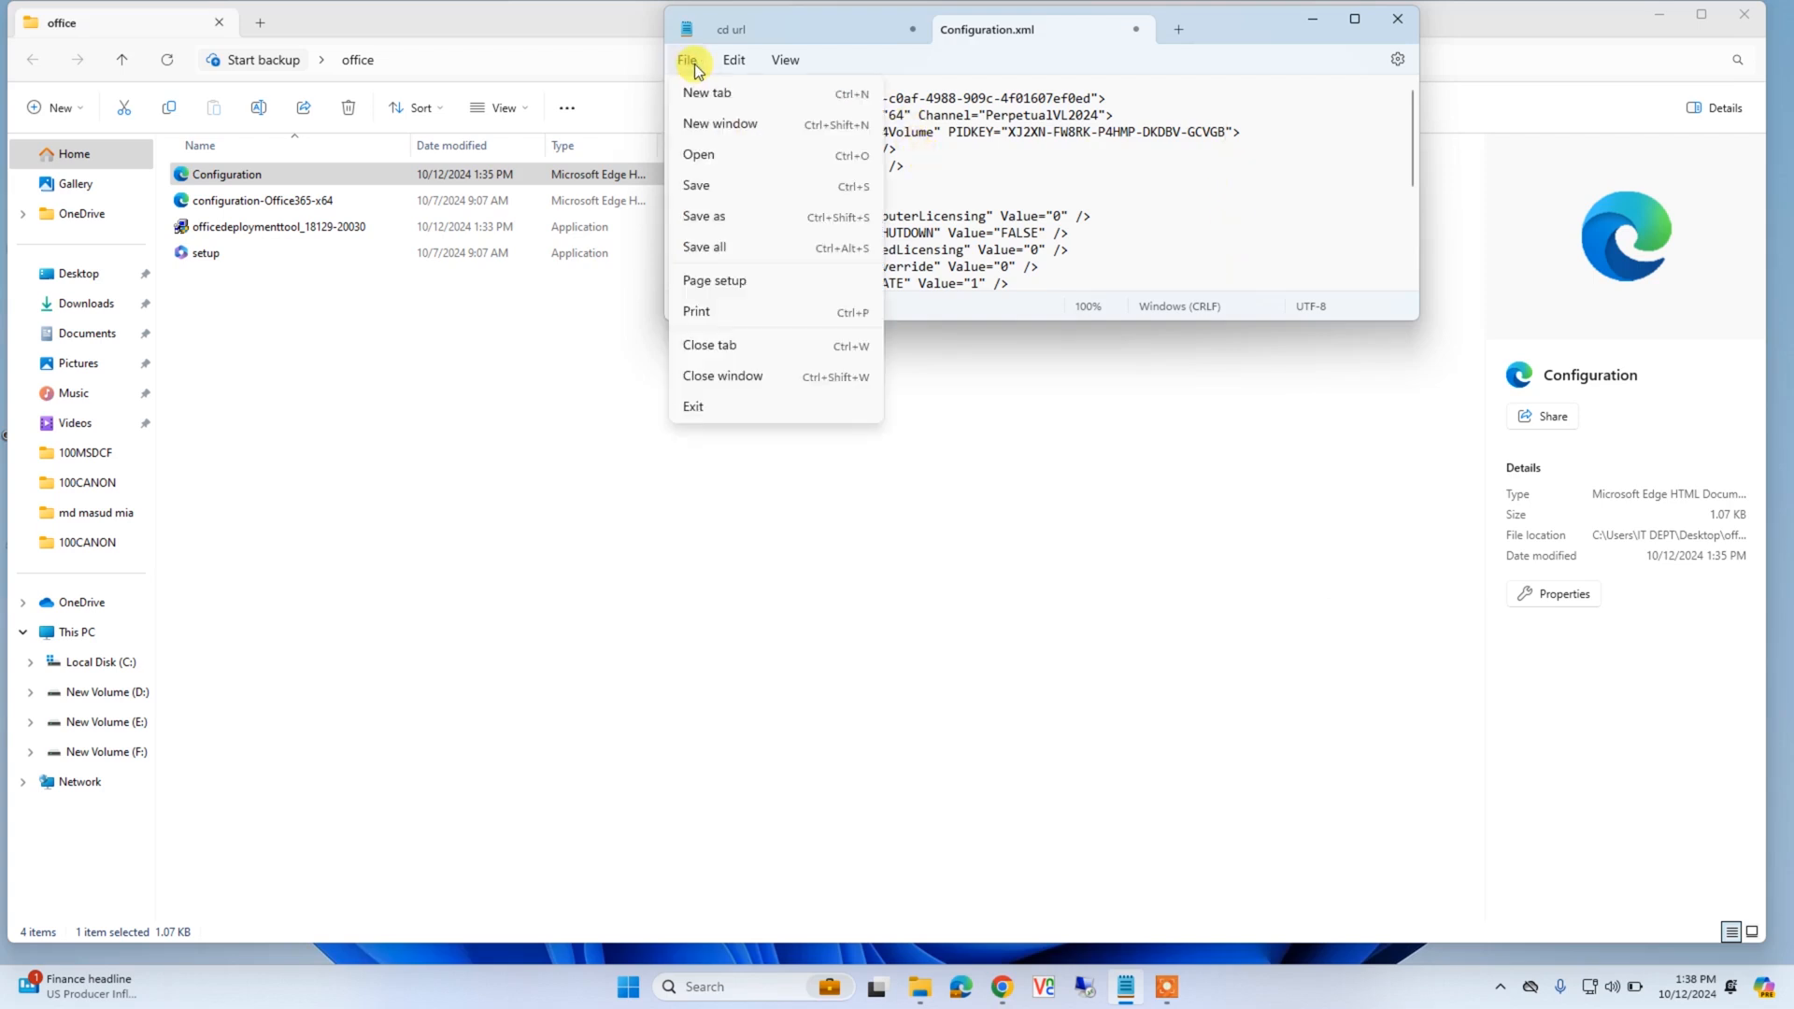
{"action": "left_click", "coordinate": [700, 184]}
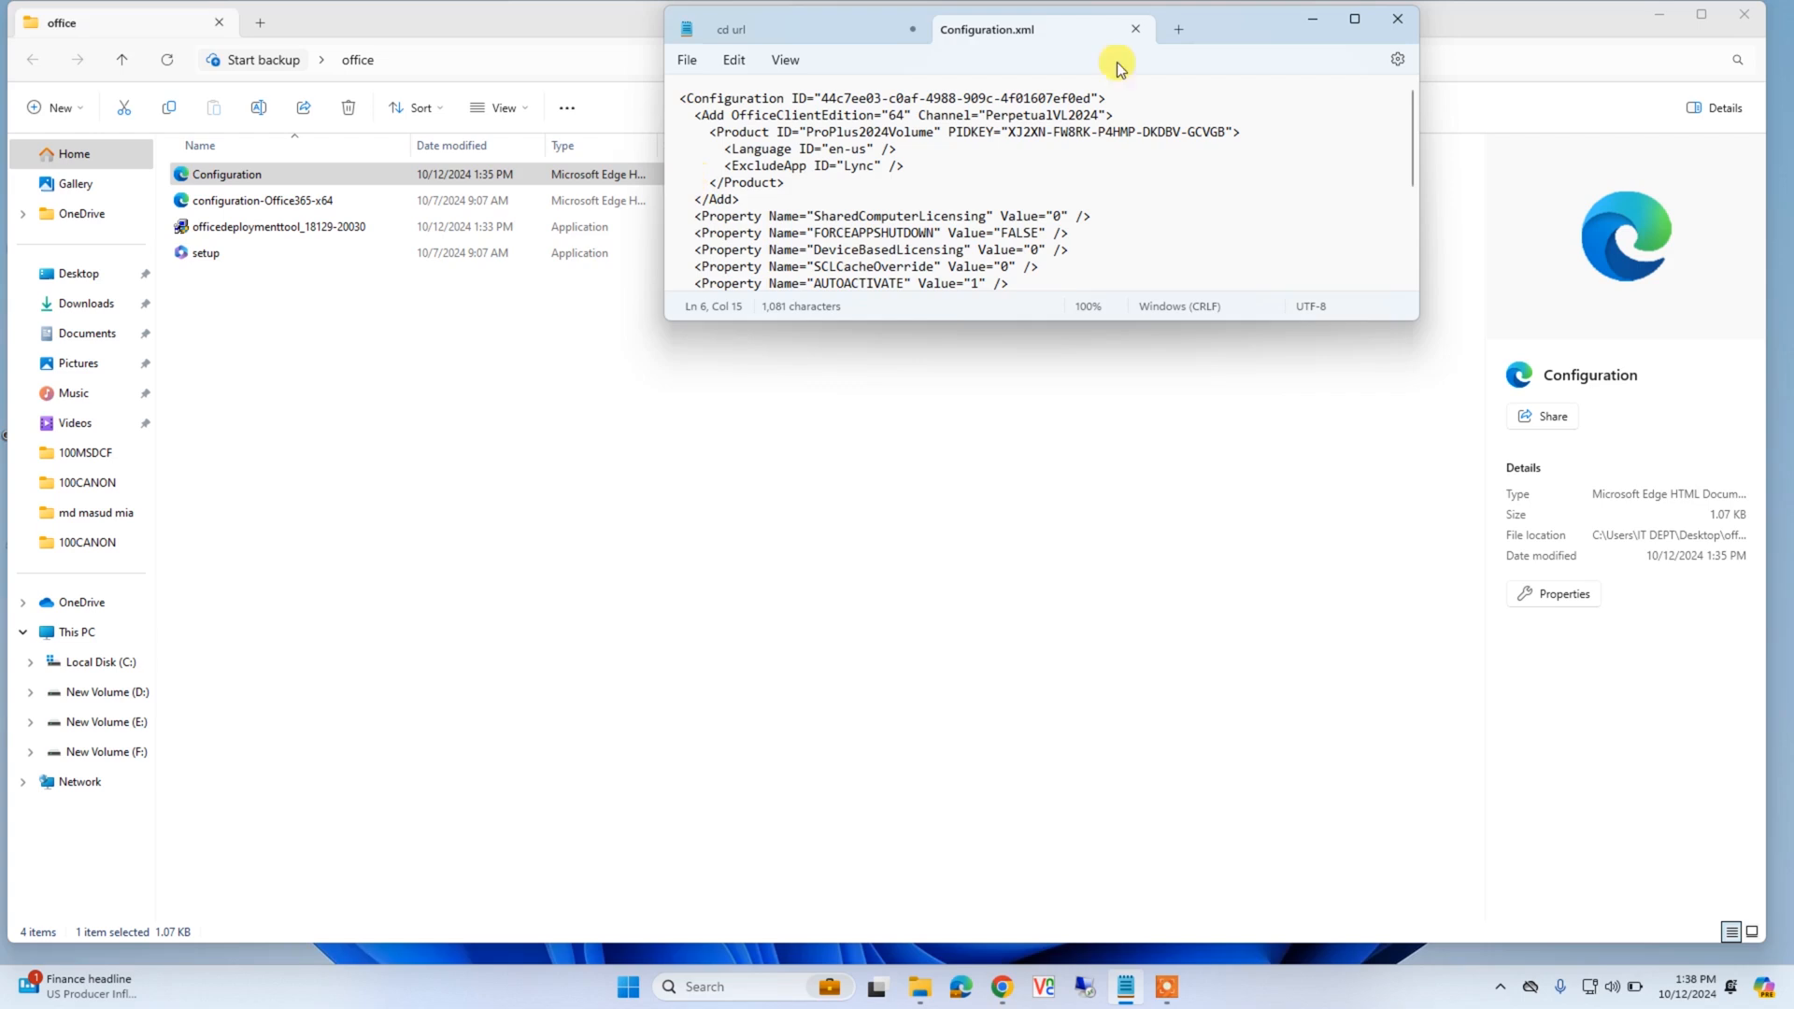
{"action": "left_click", "coordinate": [1397, 19]}
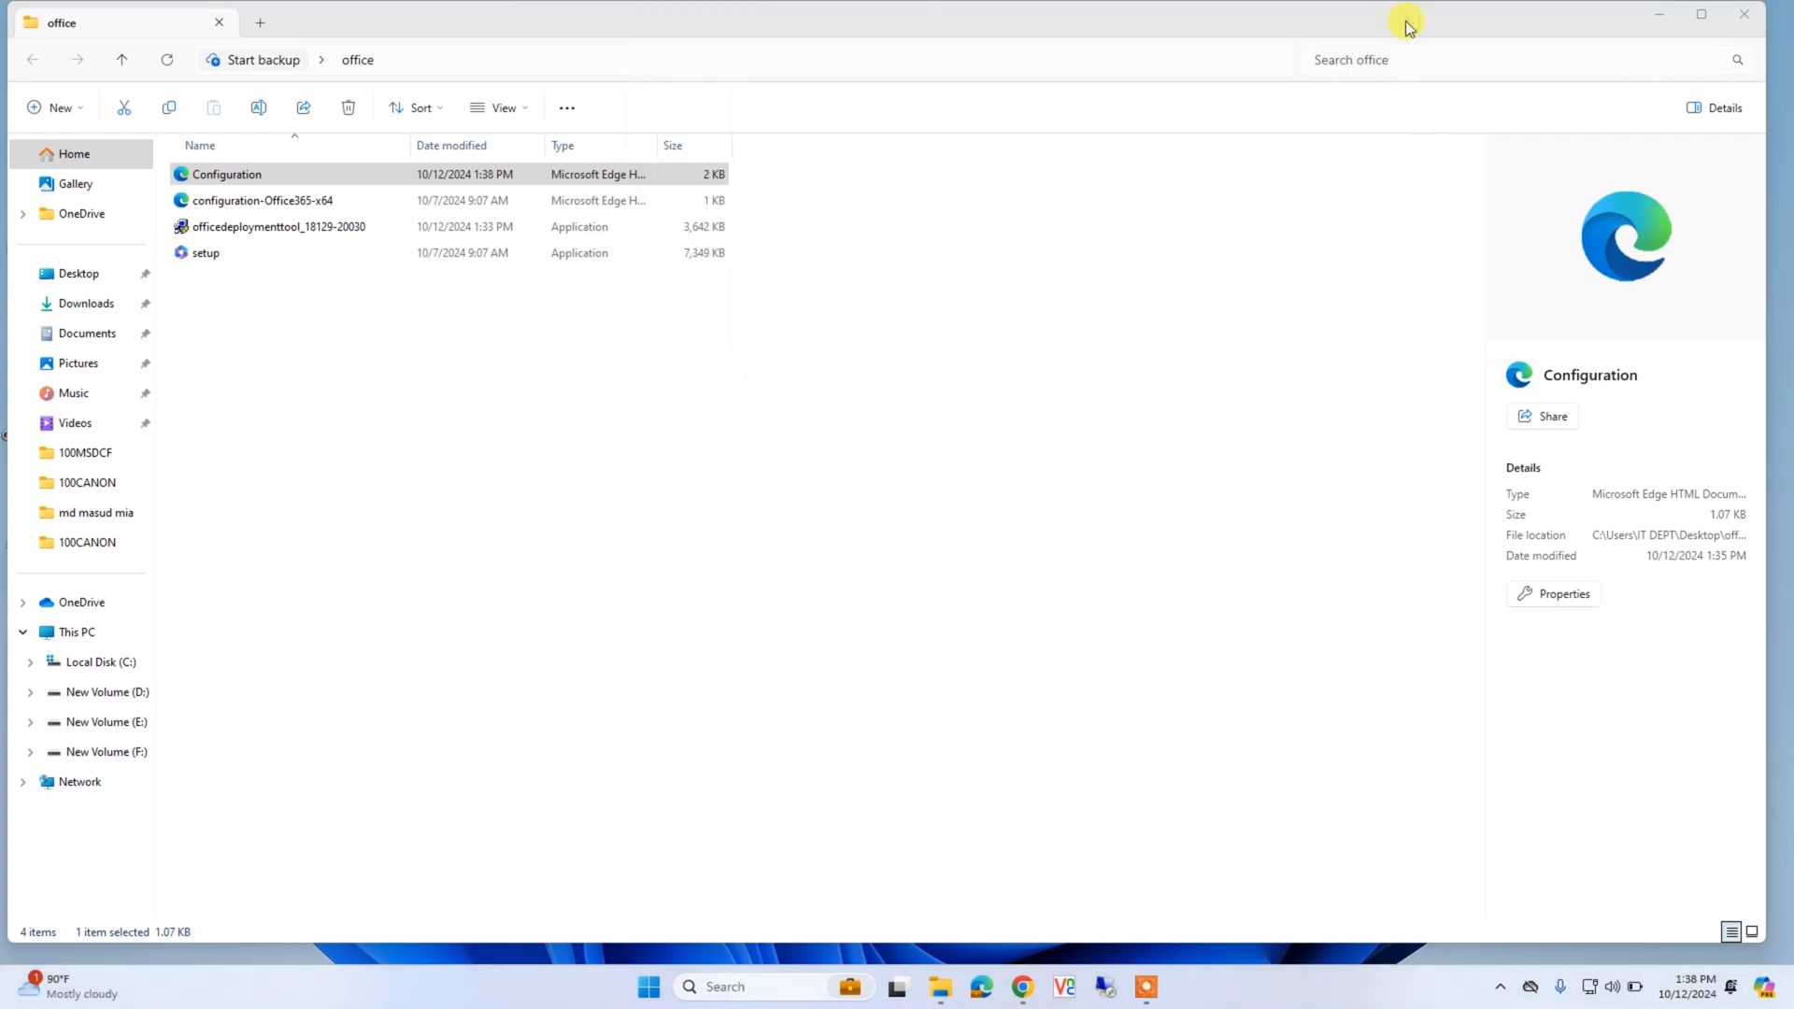
Search Windows for cmd, run Command Prompt as administrator and move its window clear of the folder's address
{"action": "left_click", "coordinate": [822, 431]}
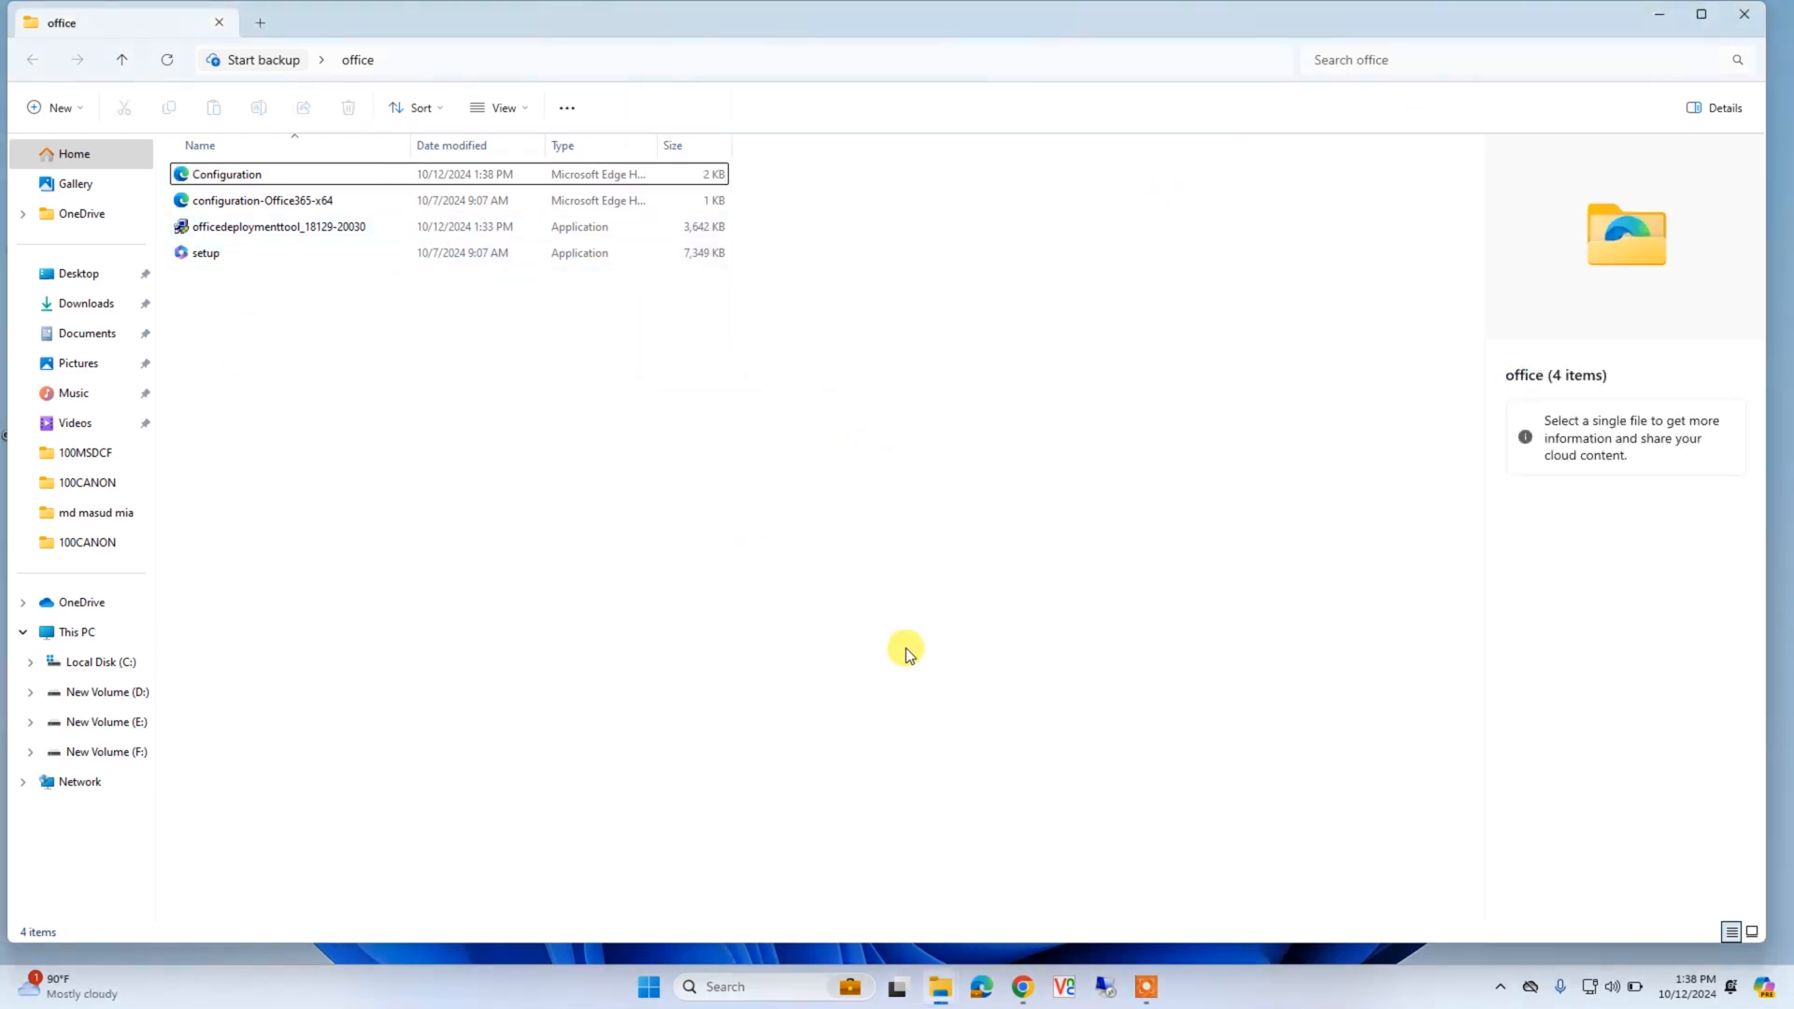
{"action": "left_click", "coordinate": [727, 987]}
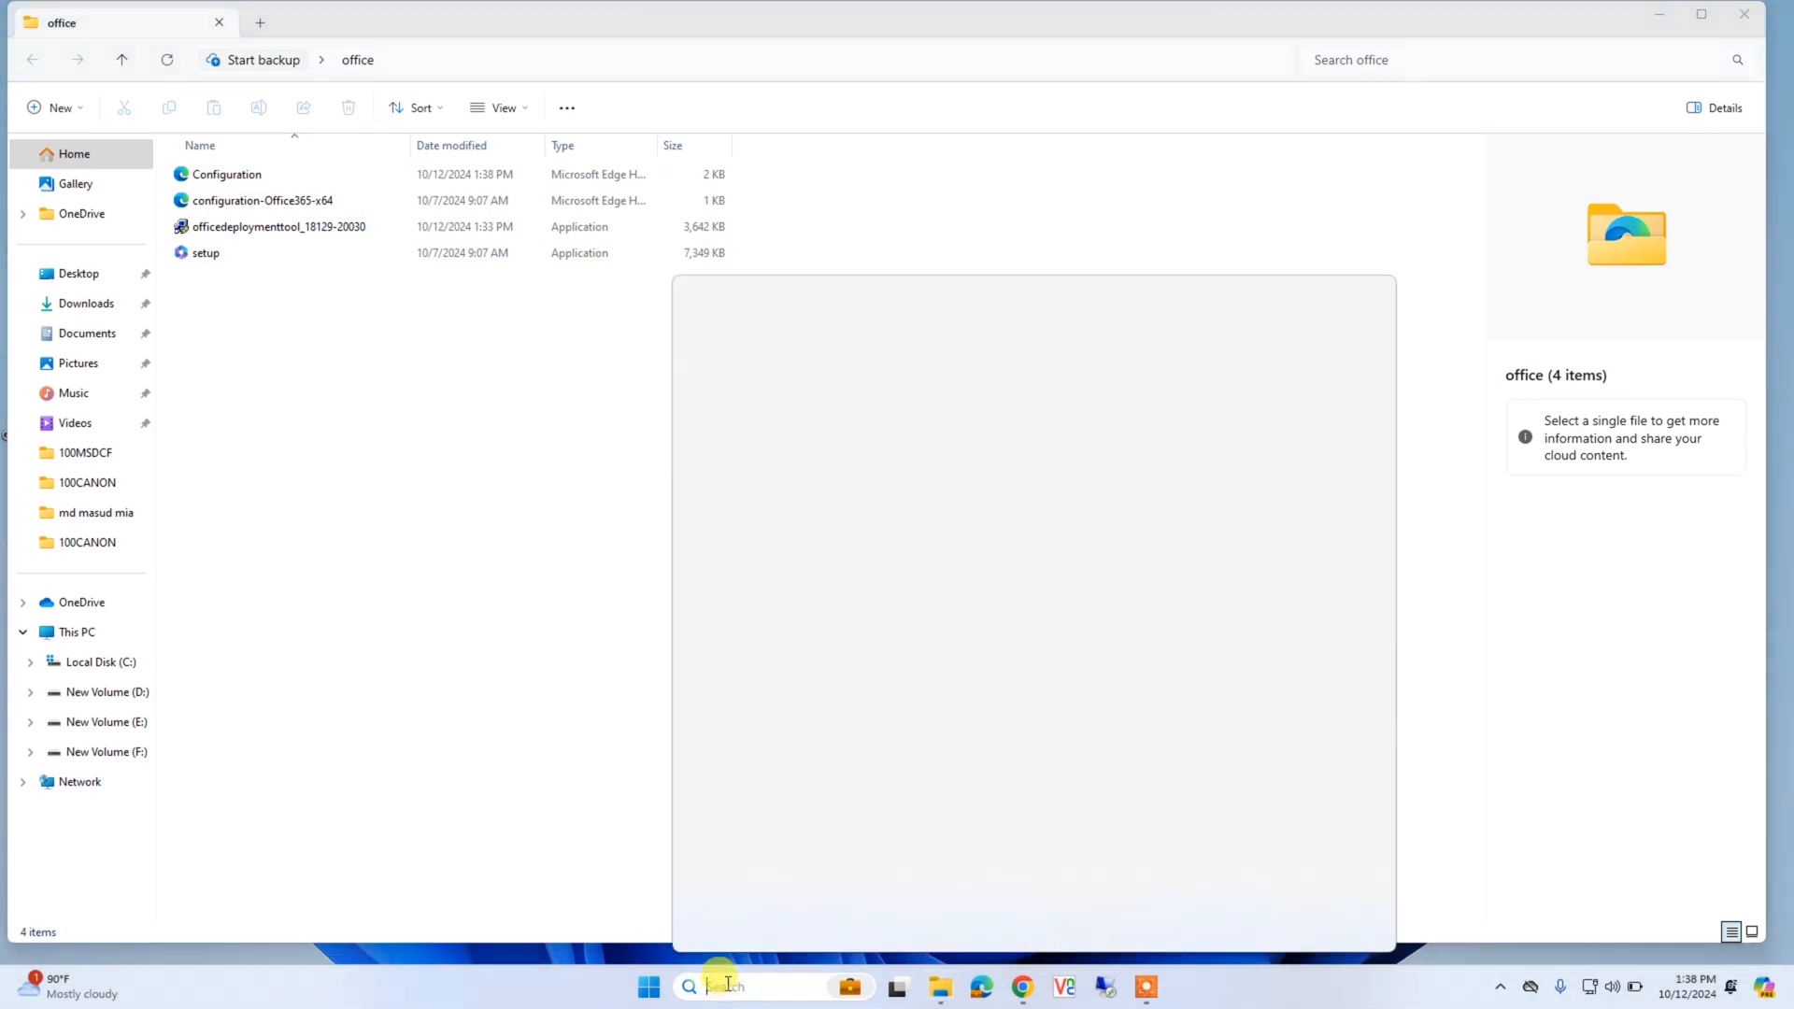
{"action": "type", "text": "cmd"}
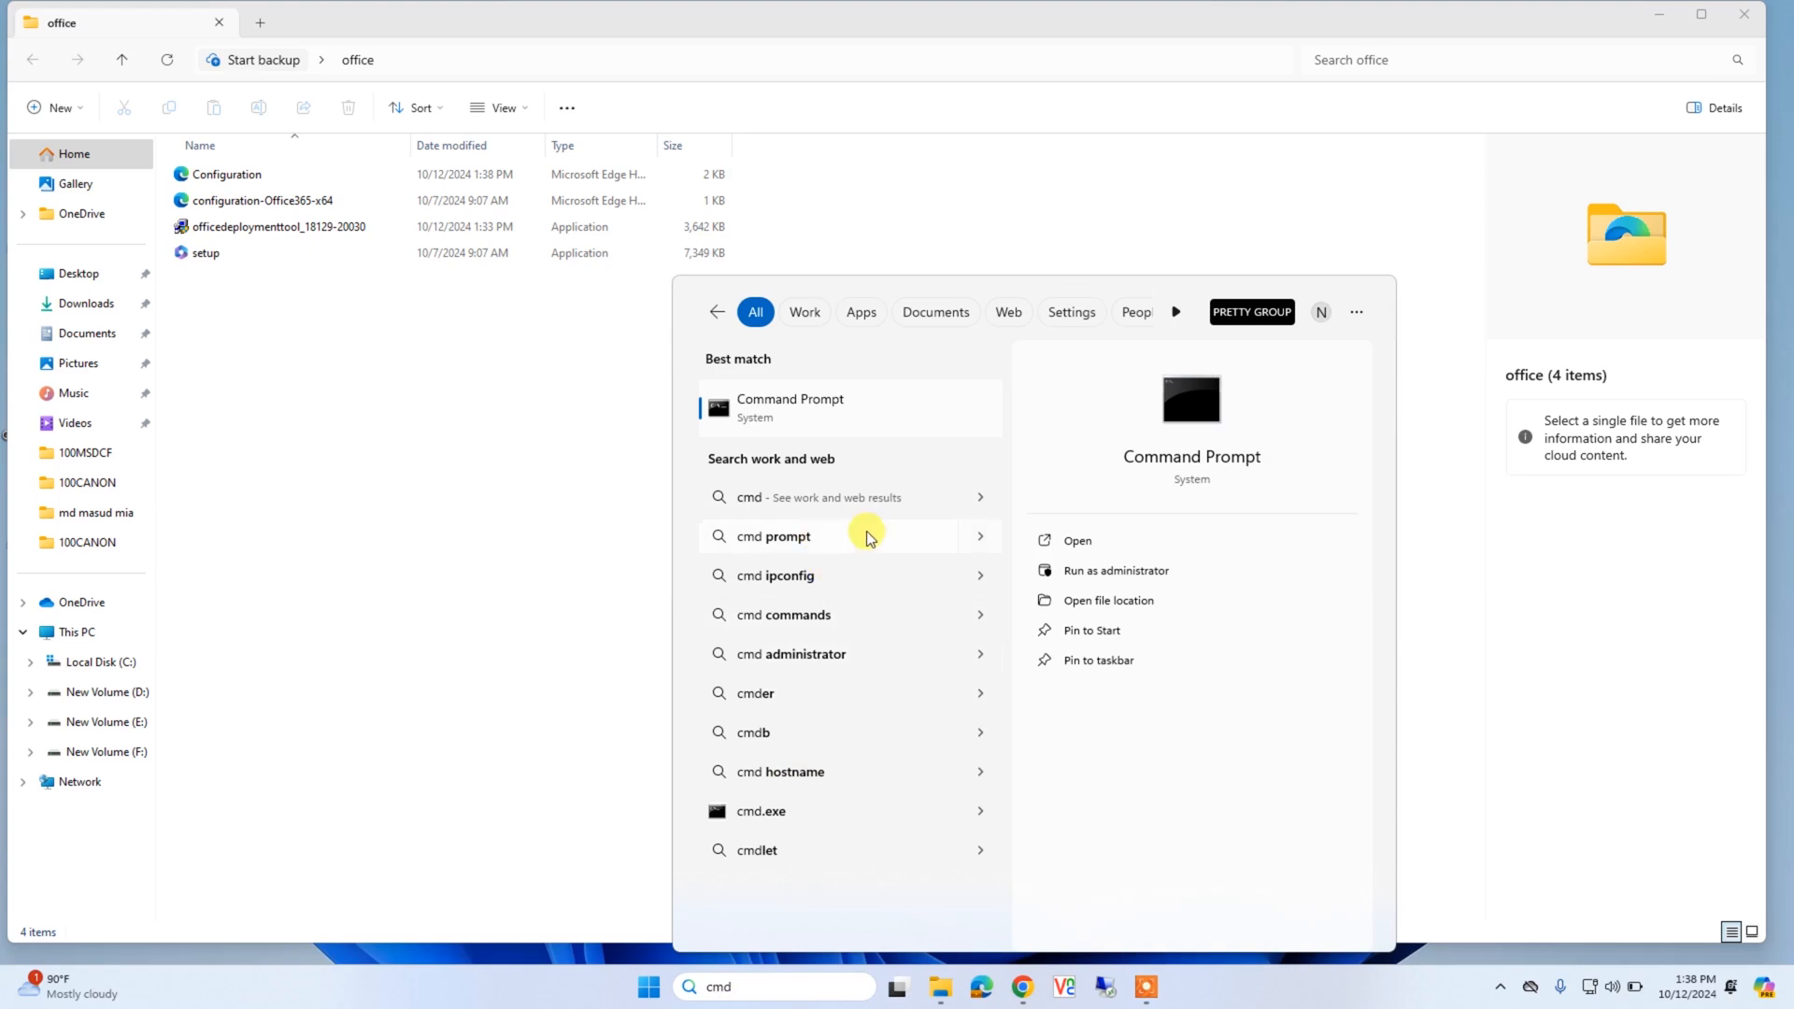
{"action": "right_click", "coordinate": [780, 412]}
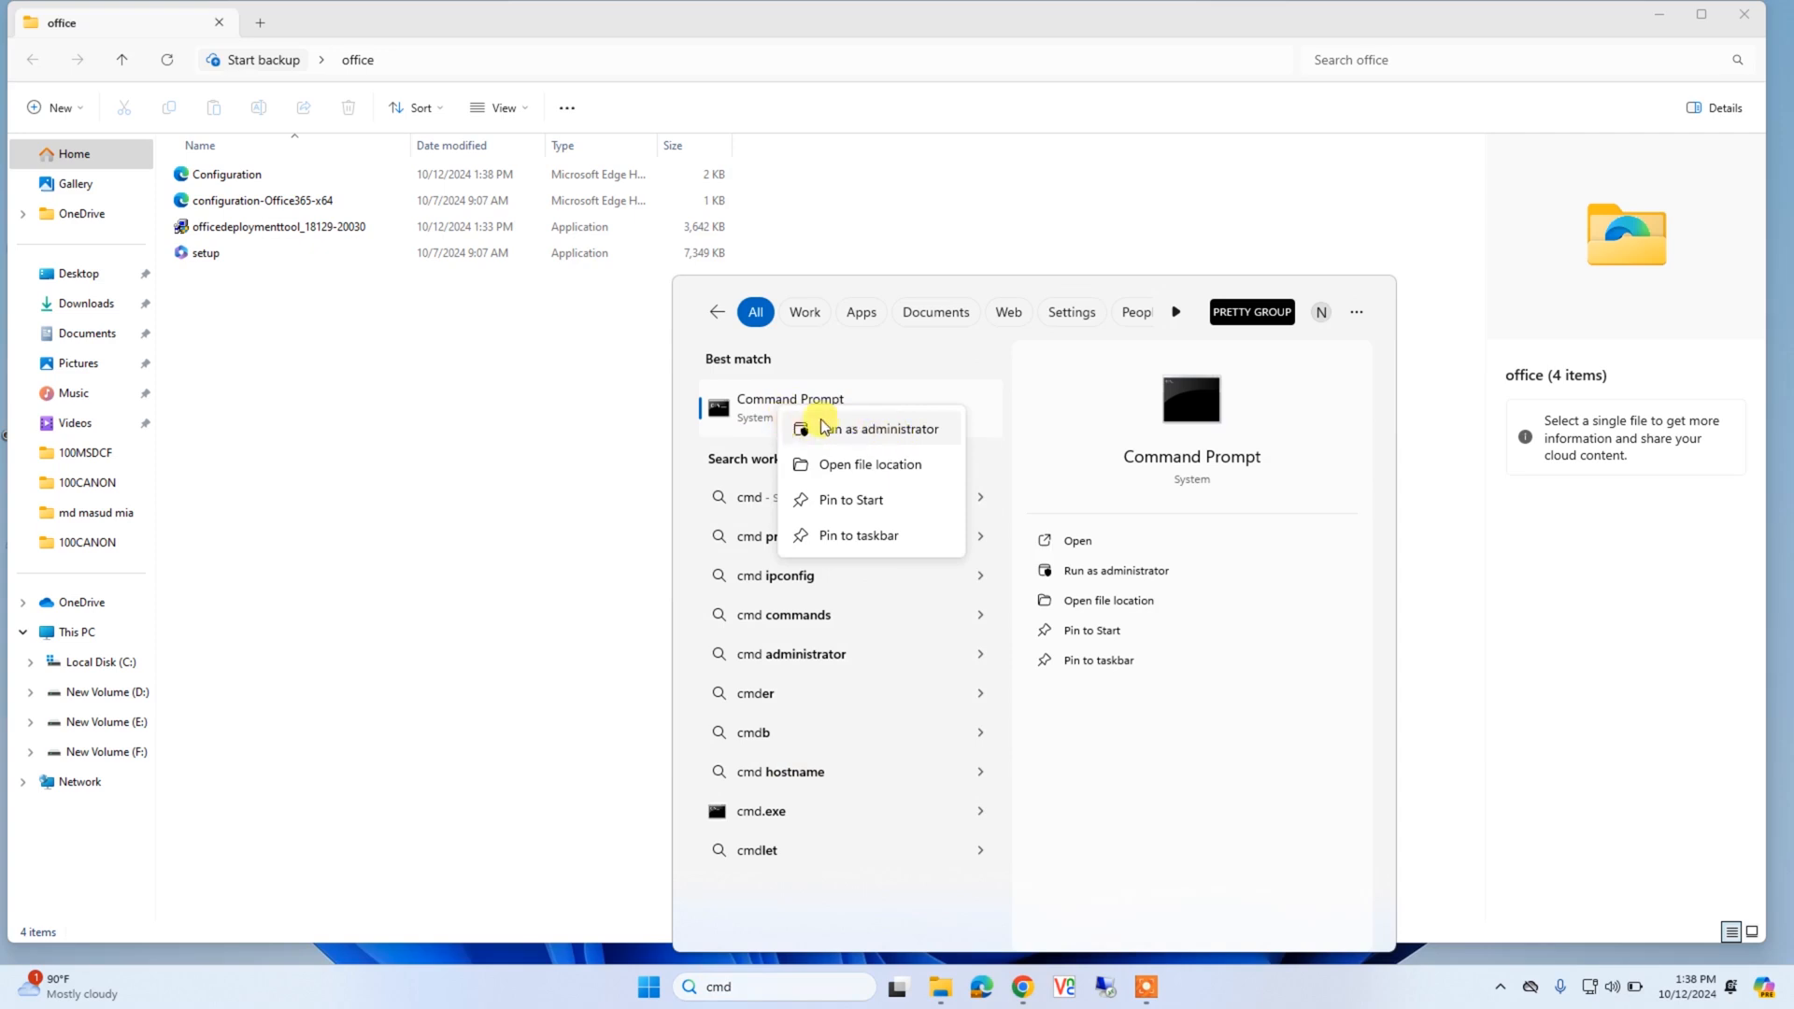
{"action": "left_click", "coordinate": [861, 431]}
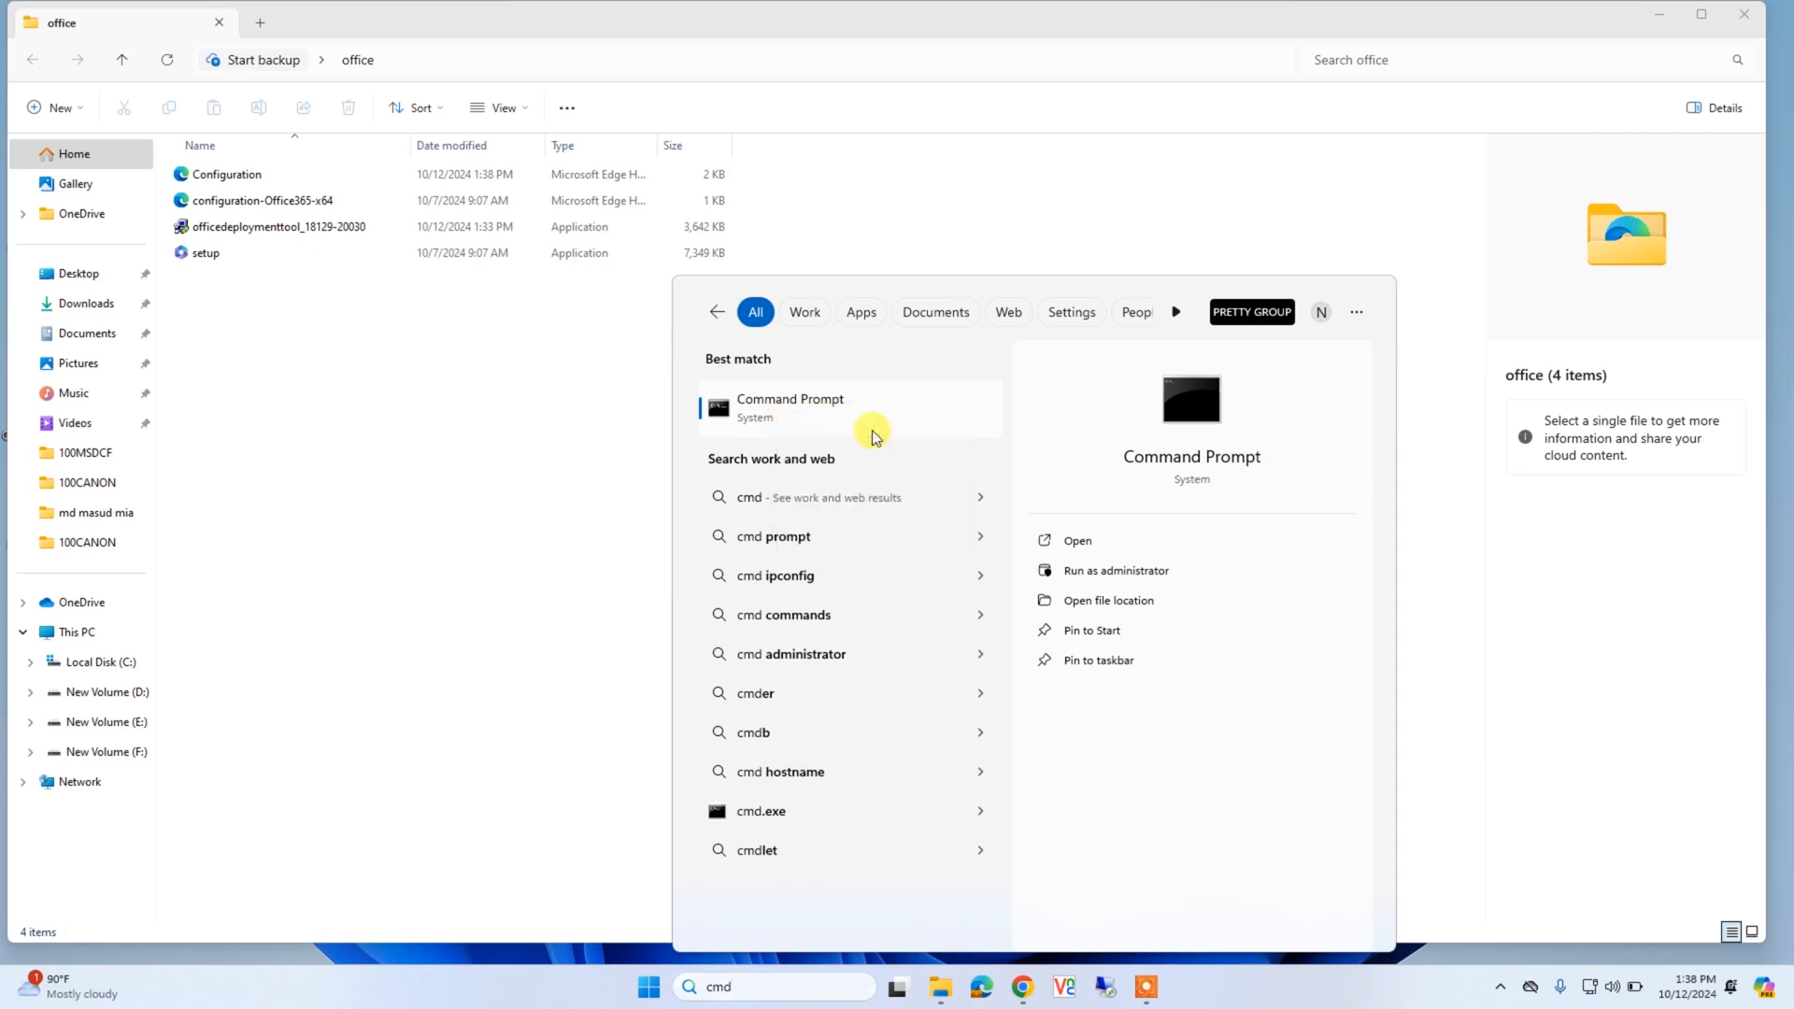
{"action": "left_click", "coordinate": [830, 644]}
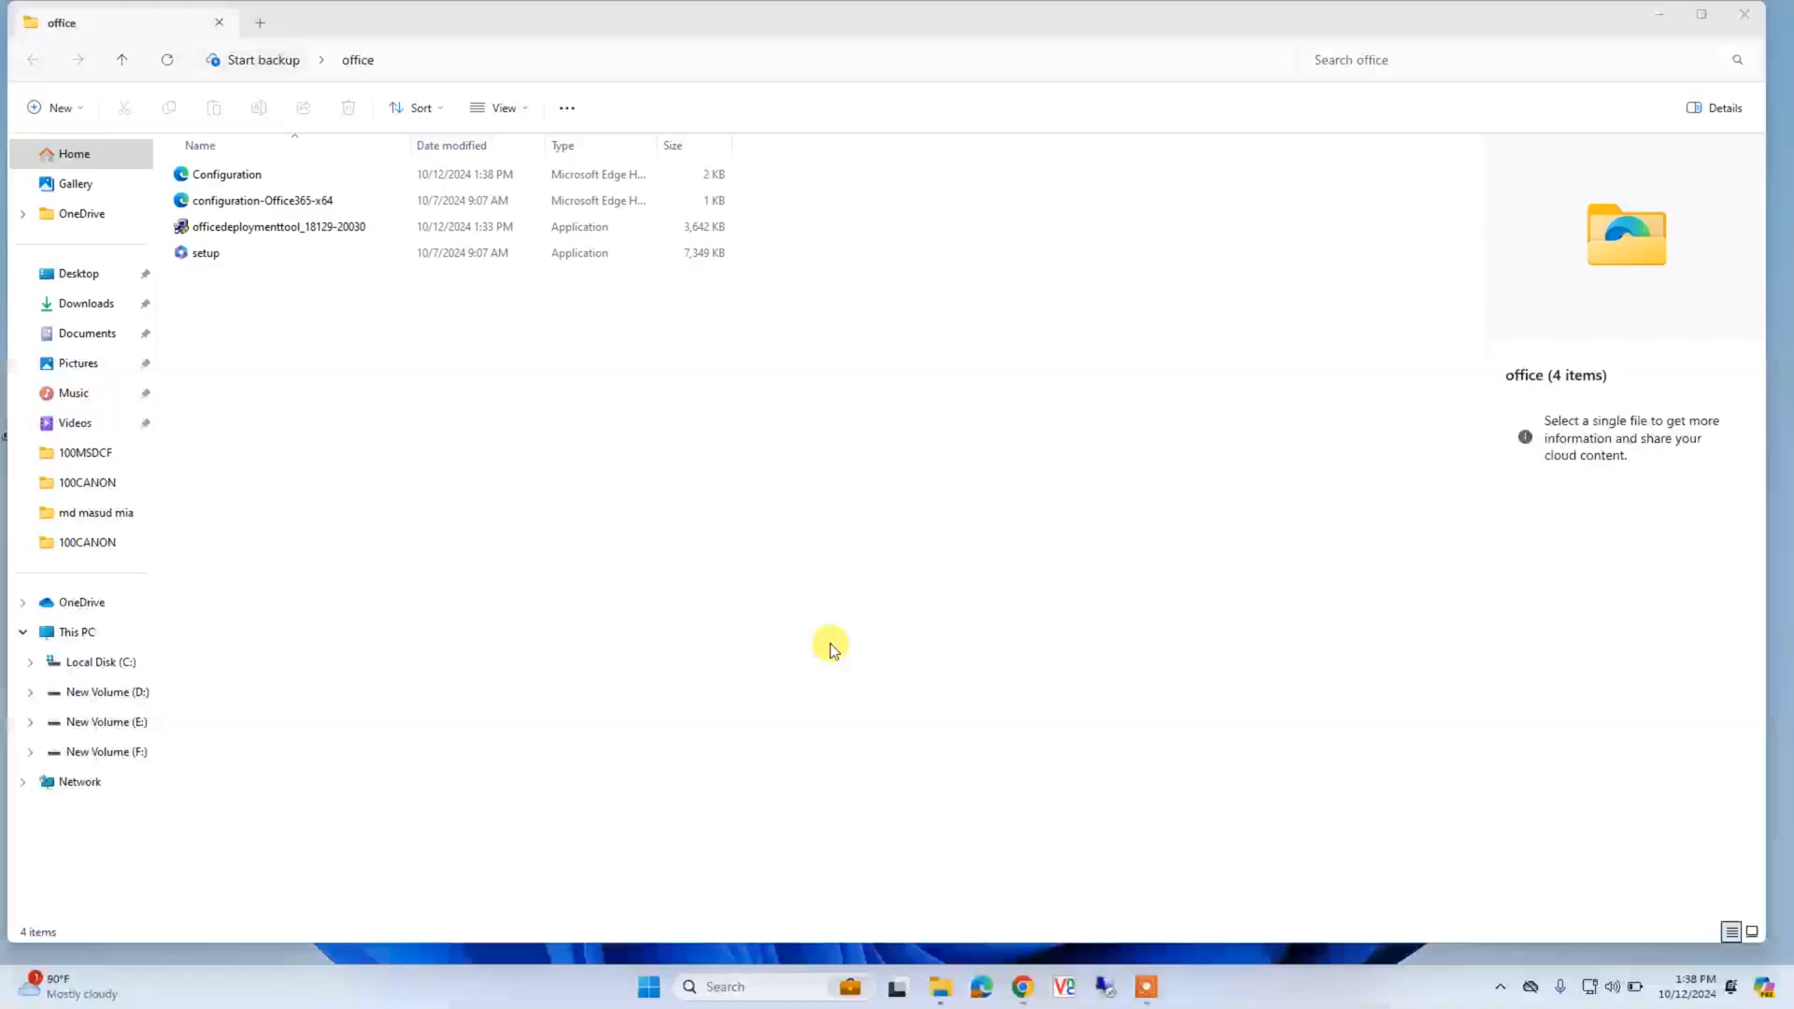
{"action": "left_click_drag", "start_coordinate": [585, 209], "coordinate": [913, 252]}
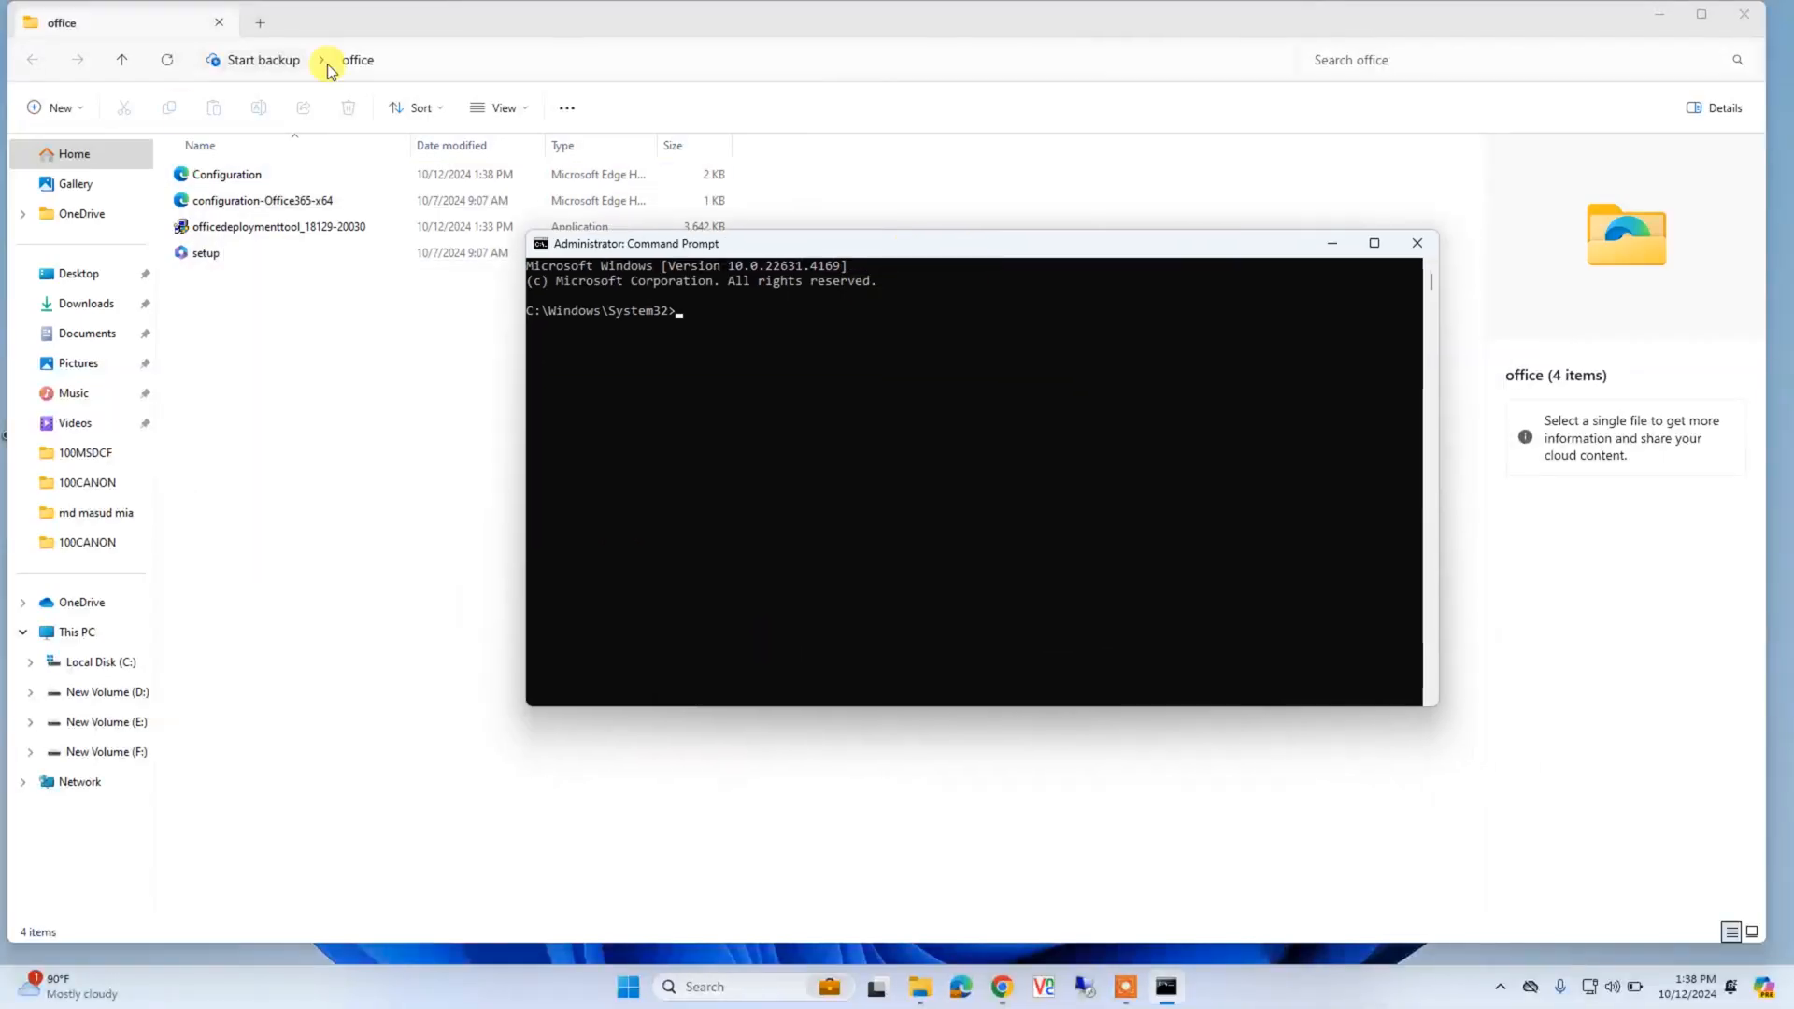
Copy the office folder's path from File Explorer and change the Command Prompt directory to C:\Users\IT DEPT\Desktop\office
{"action": "left_click", "coordinate": [440, 60]}
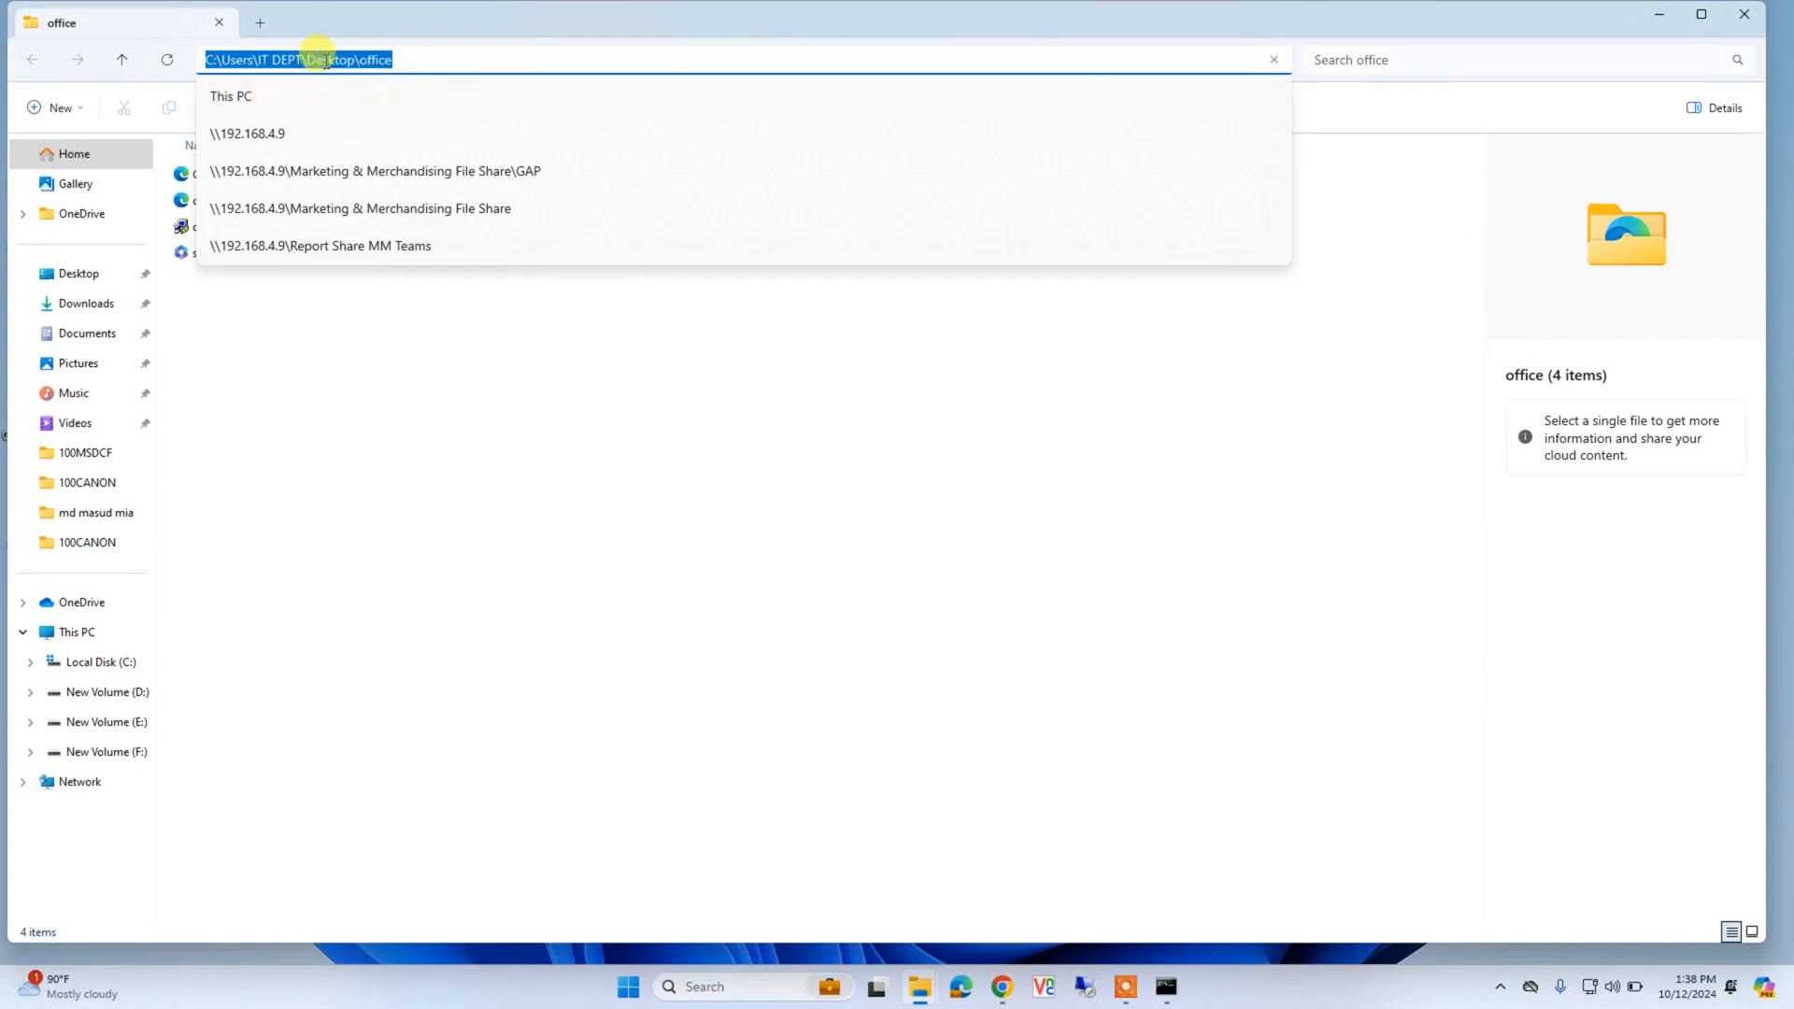
{"action": "right_click", "coordinate": [327, 66]}
{"action": "left_click", "coordinate": [379, 113]}
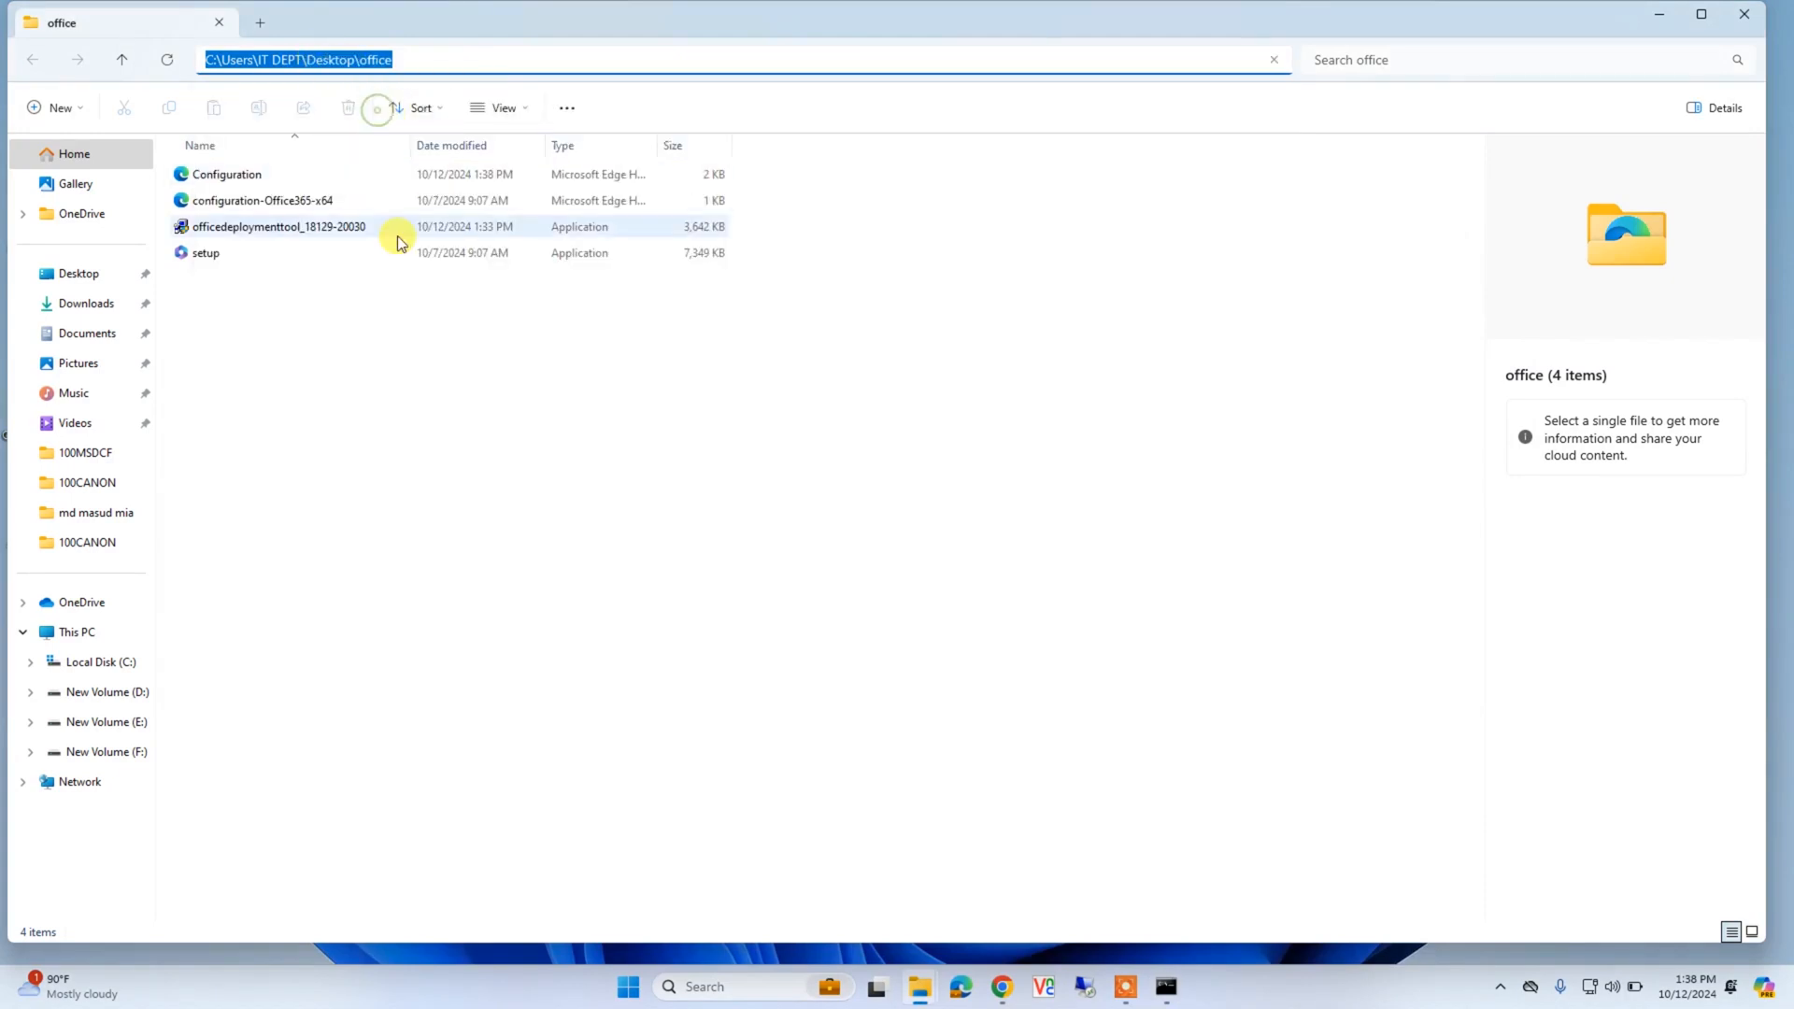
{"action": "left_click", "coordinate": [1663, 14]}
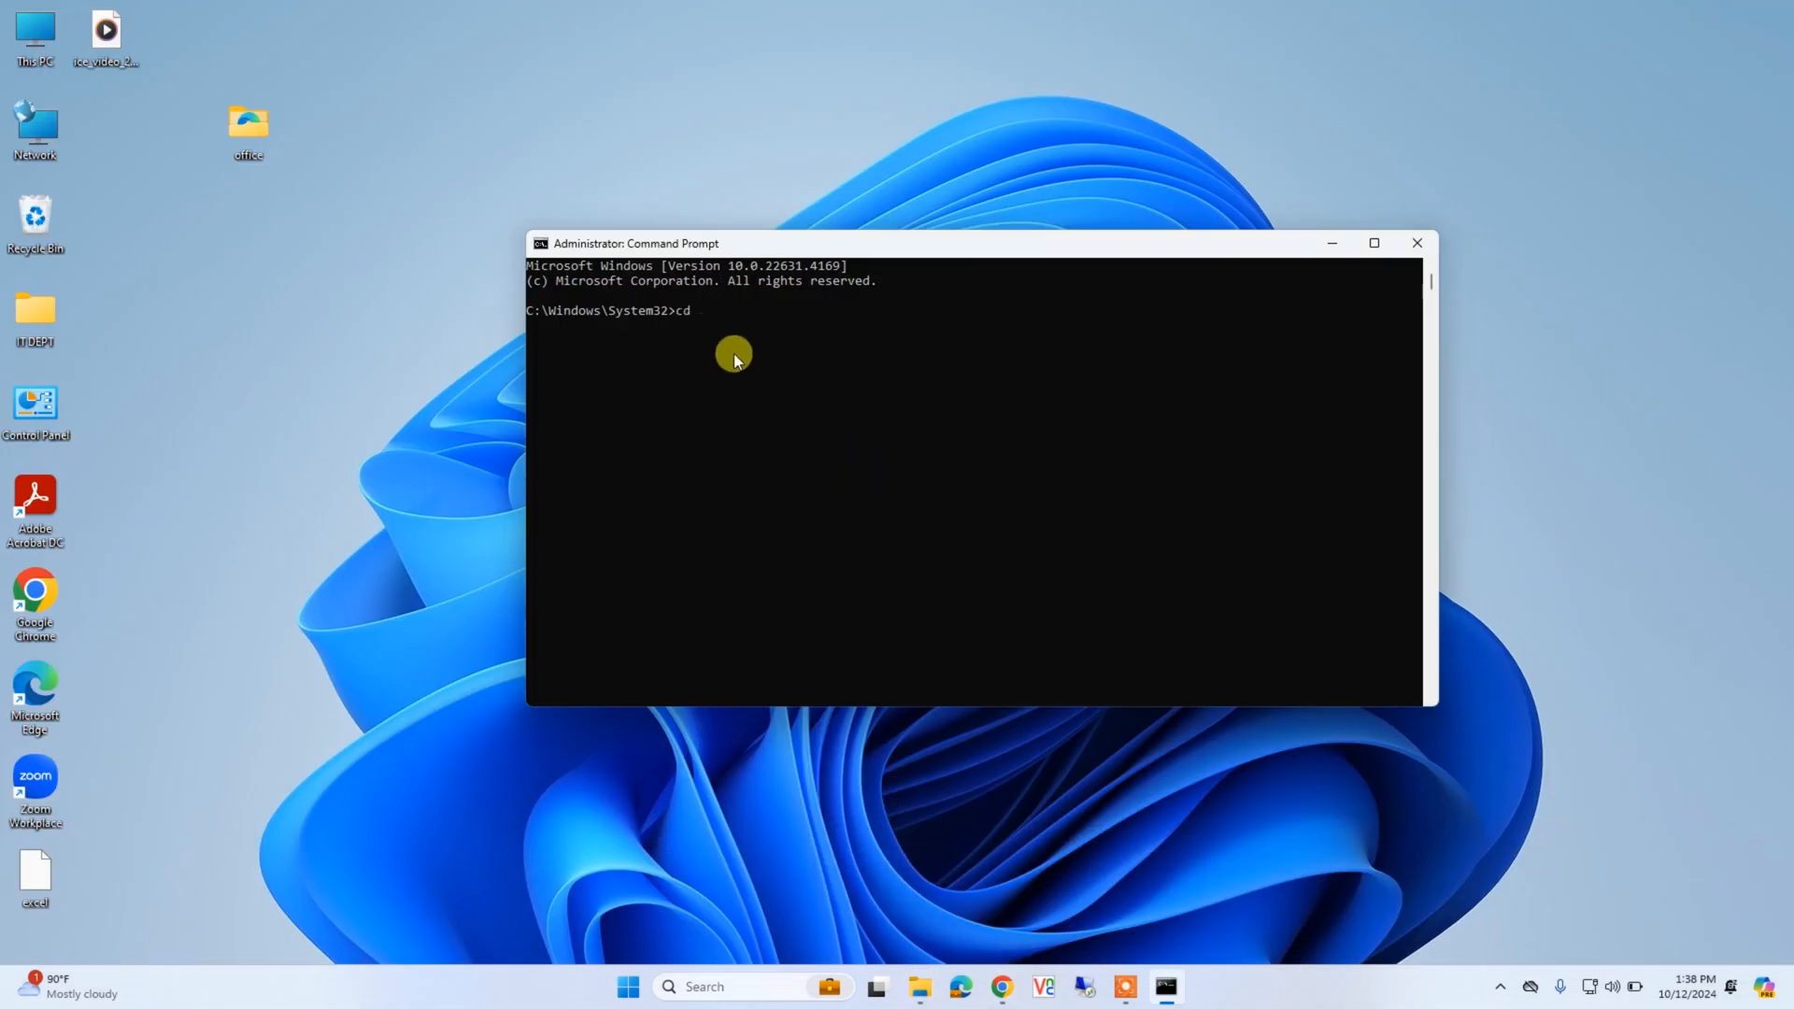
{"action": "right_click", "coordinate": [807, 245]}
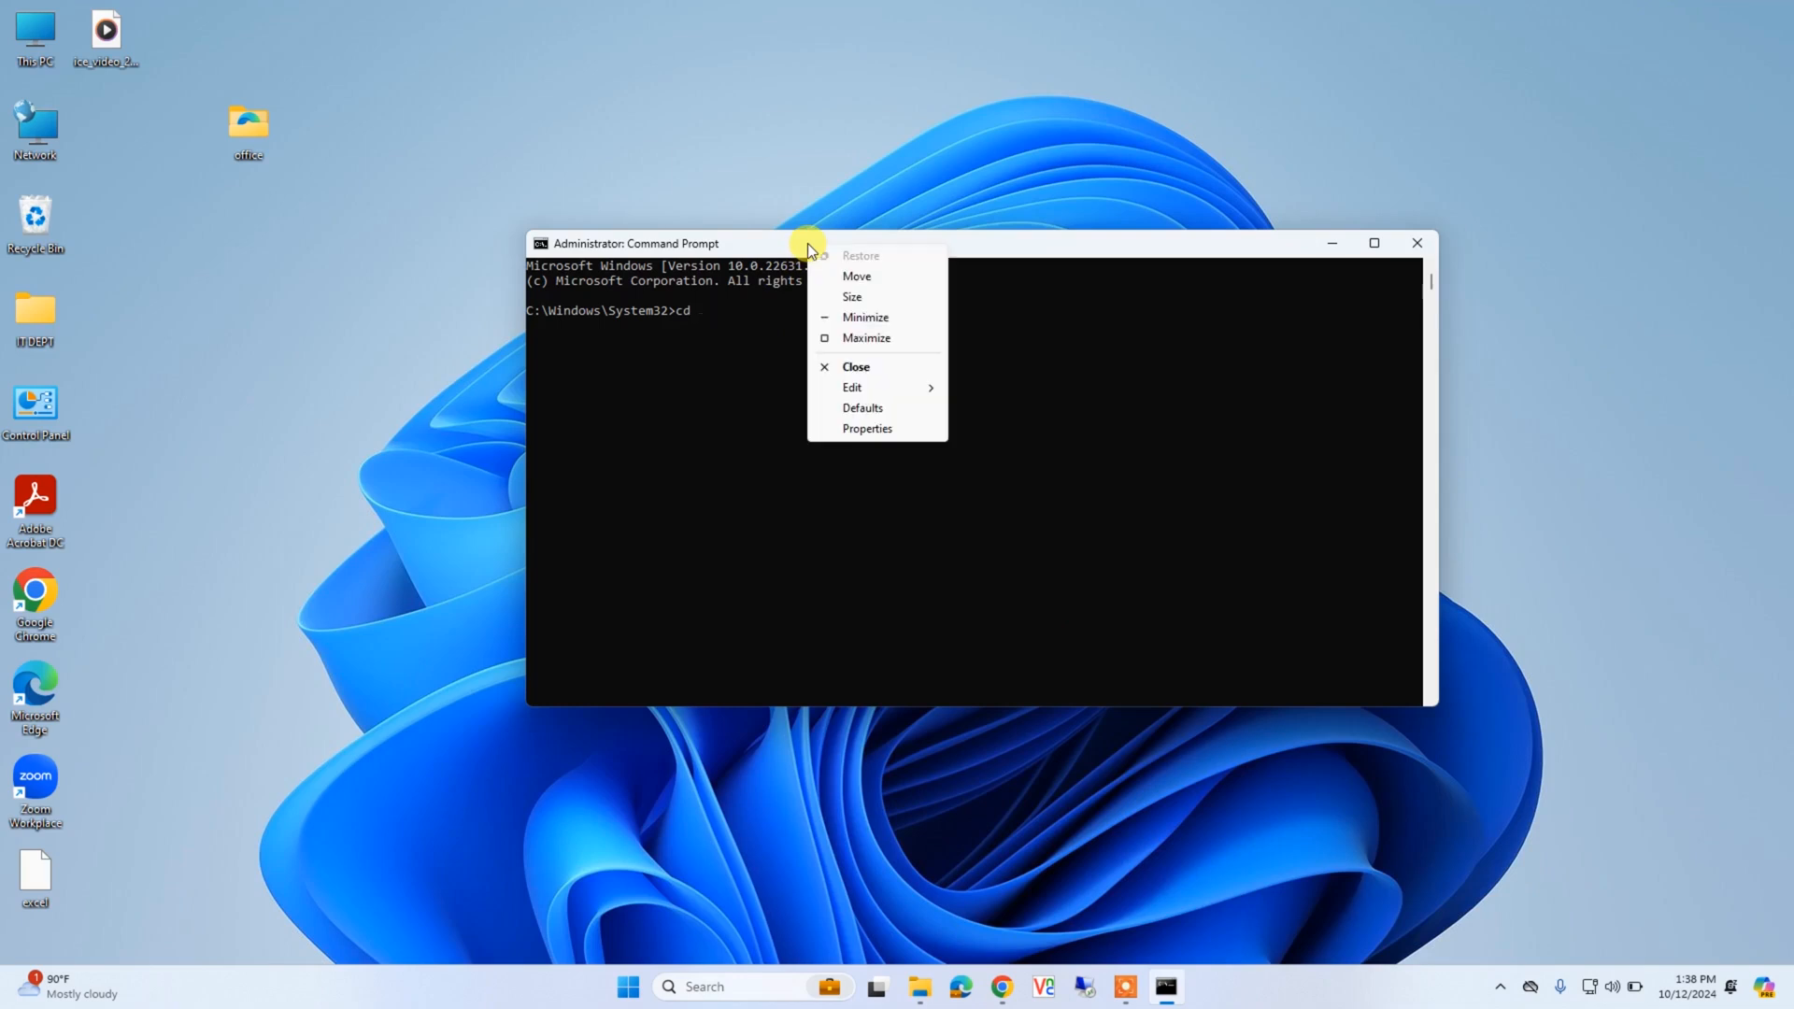
{"action": "mouse_move", "coordinate": [900, 396]}
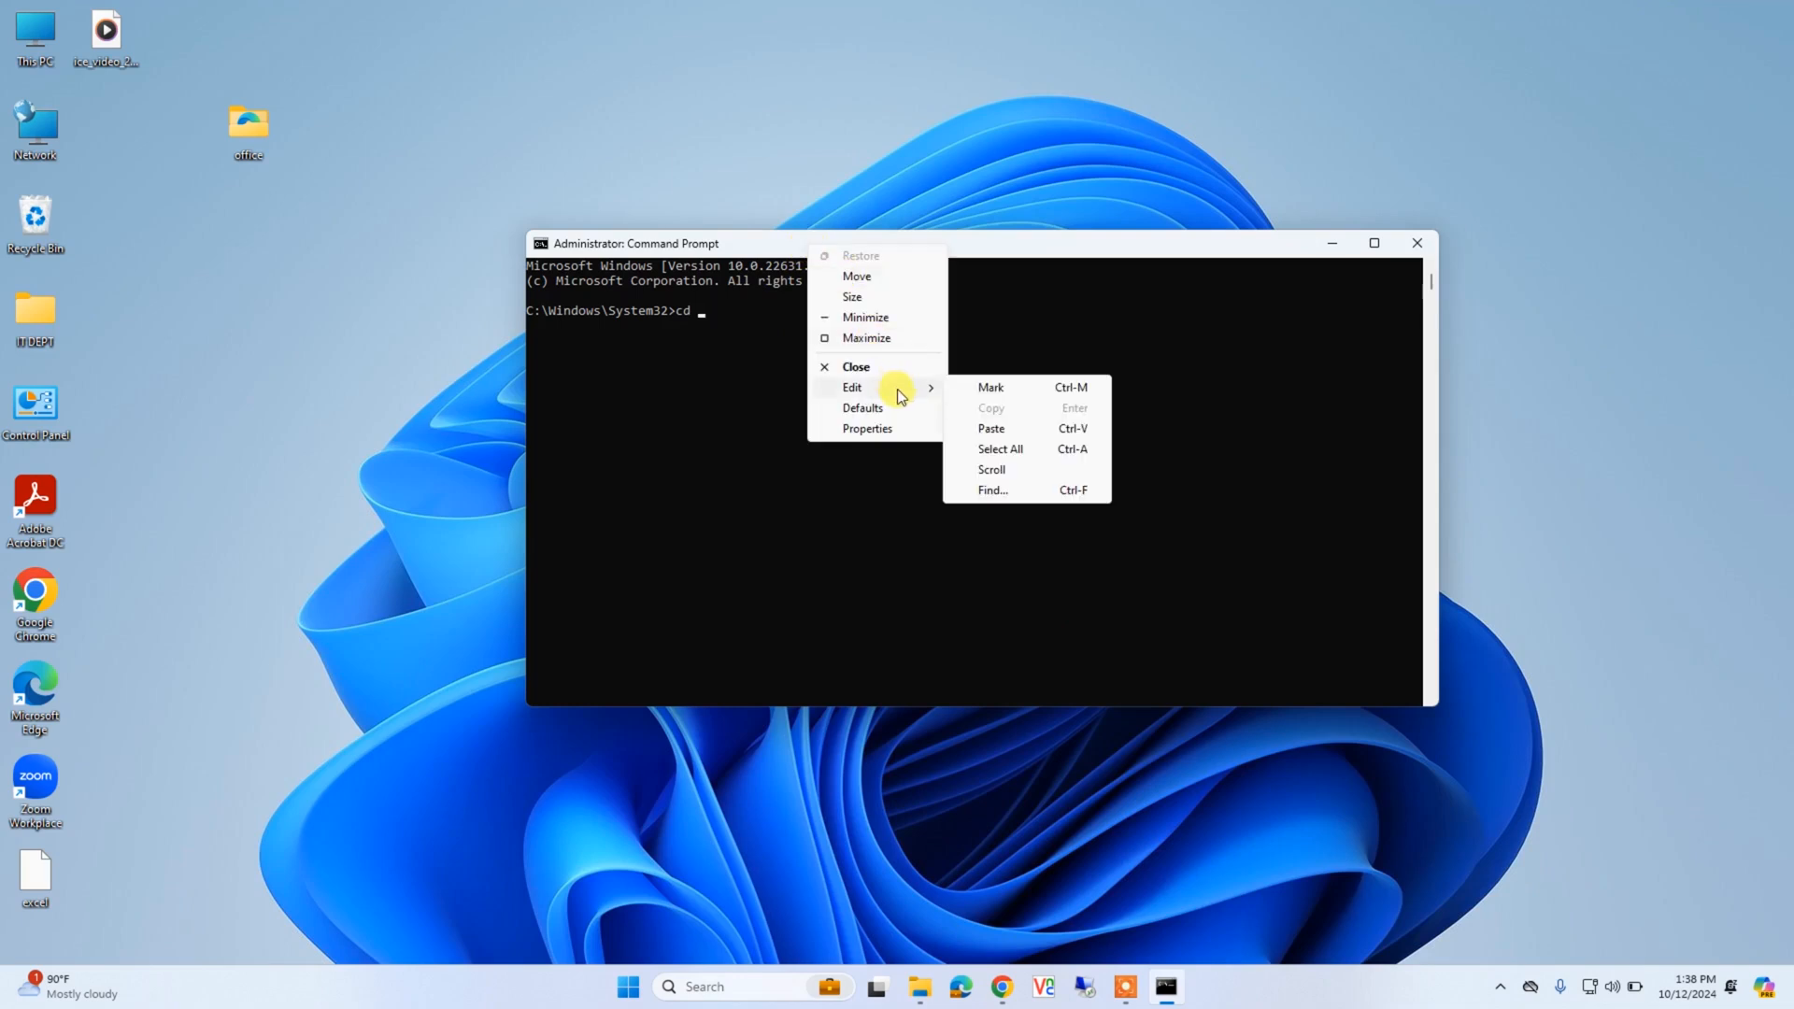
{"action": "left_click", "coordinate": [1001, 427]}
{"action": "key", "text": "Return"}
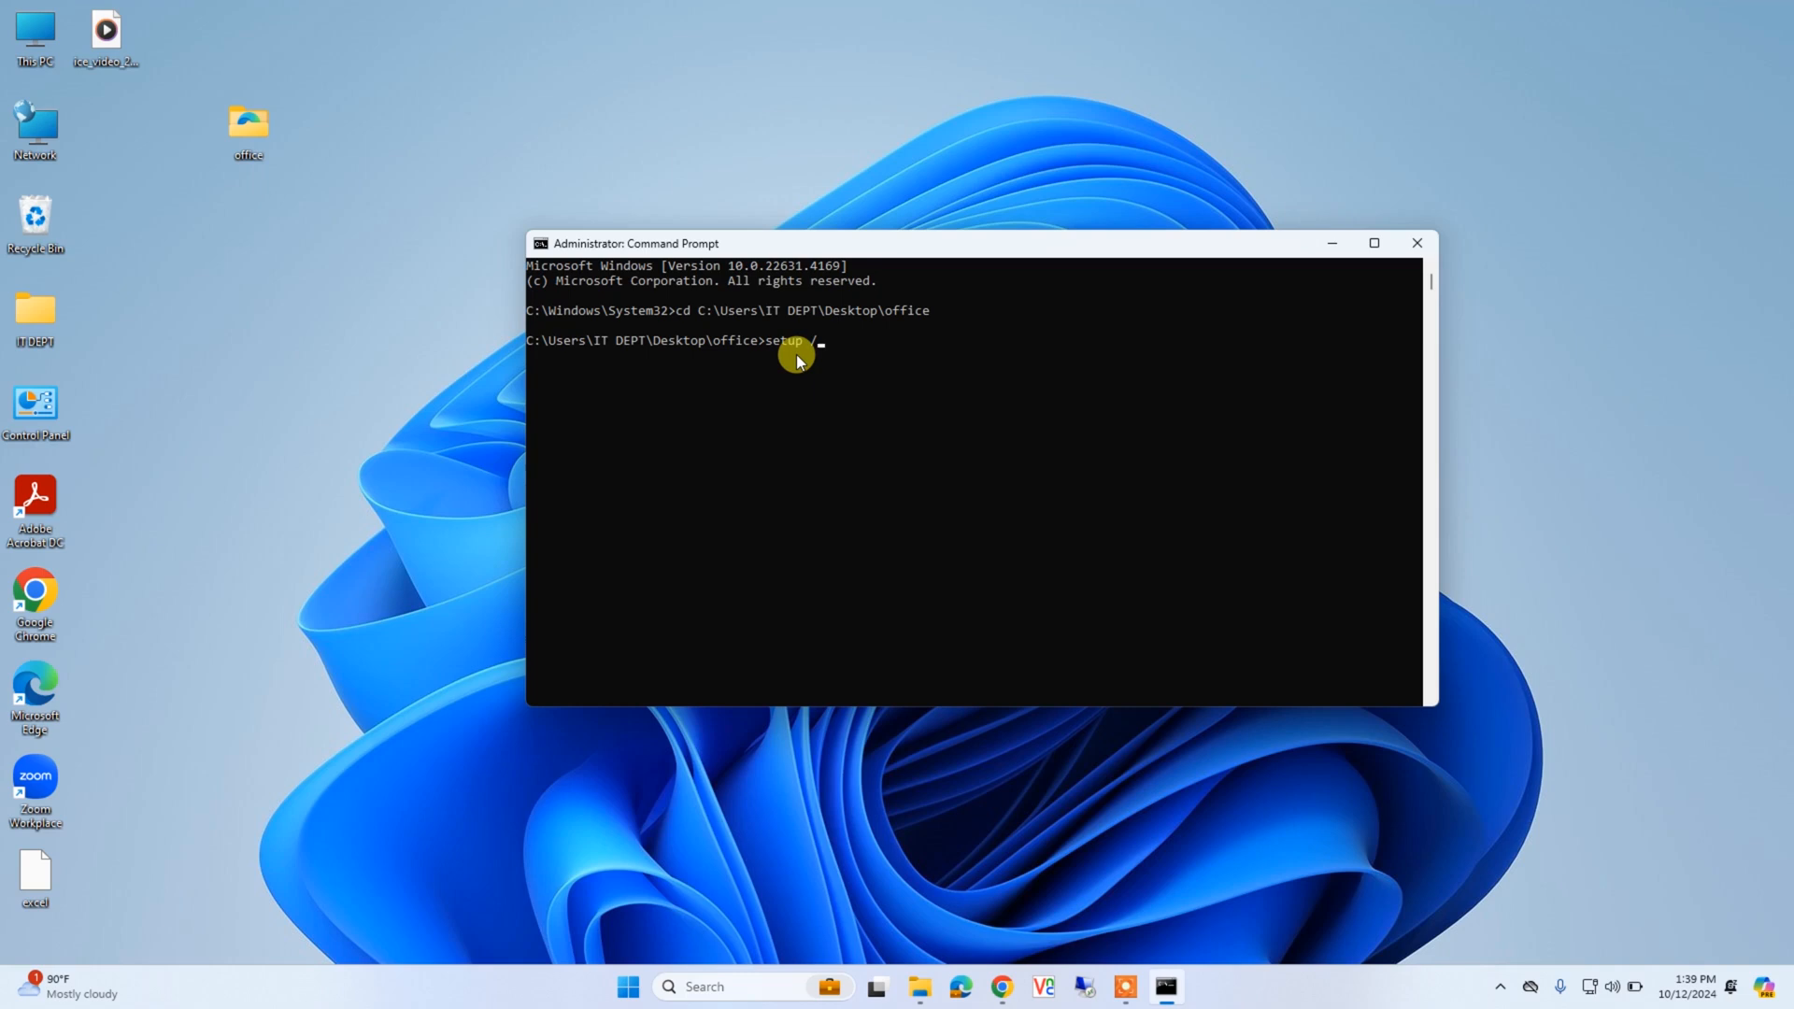
Enter setup /configure at the prompt without running it, and check the configuration file's name in the office folder
{"action": "type", "text": "configu"}
{"action": "type", "text": "rat"}
{"action": "key", "text": "BackSpace"}
{"action": "type", "text": "e"}
{"action": "left_click", "coordinate": [919, 989]}
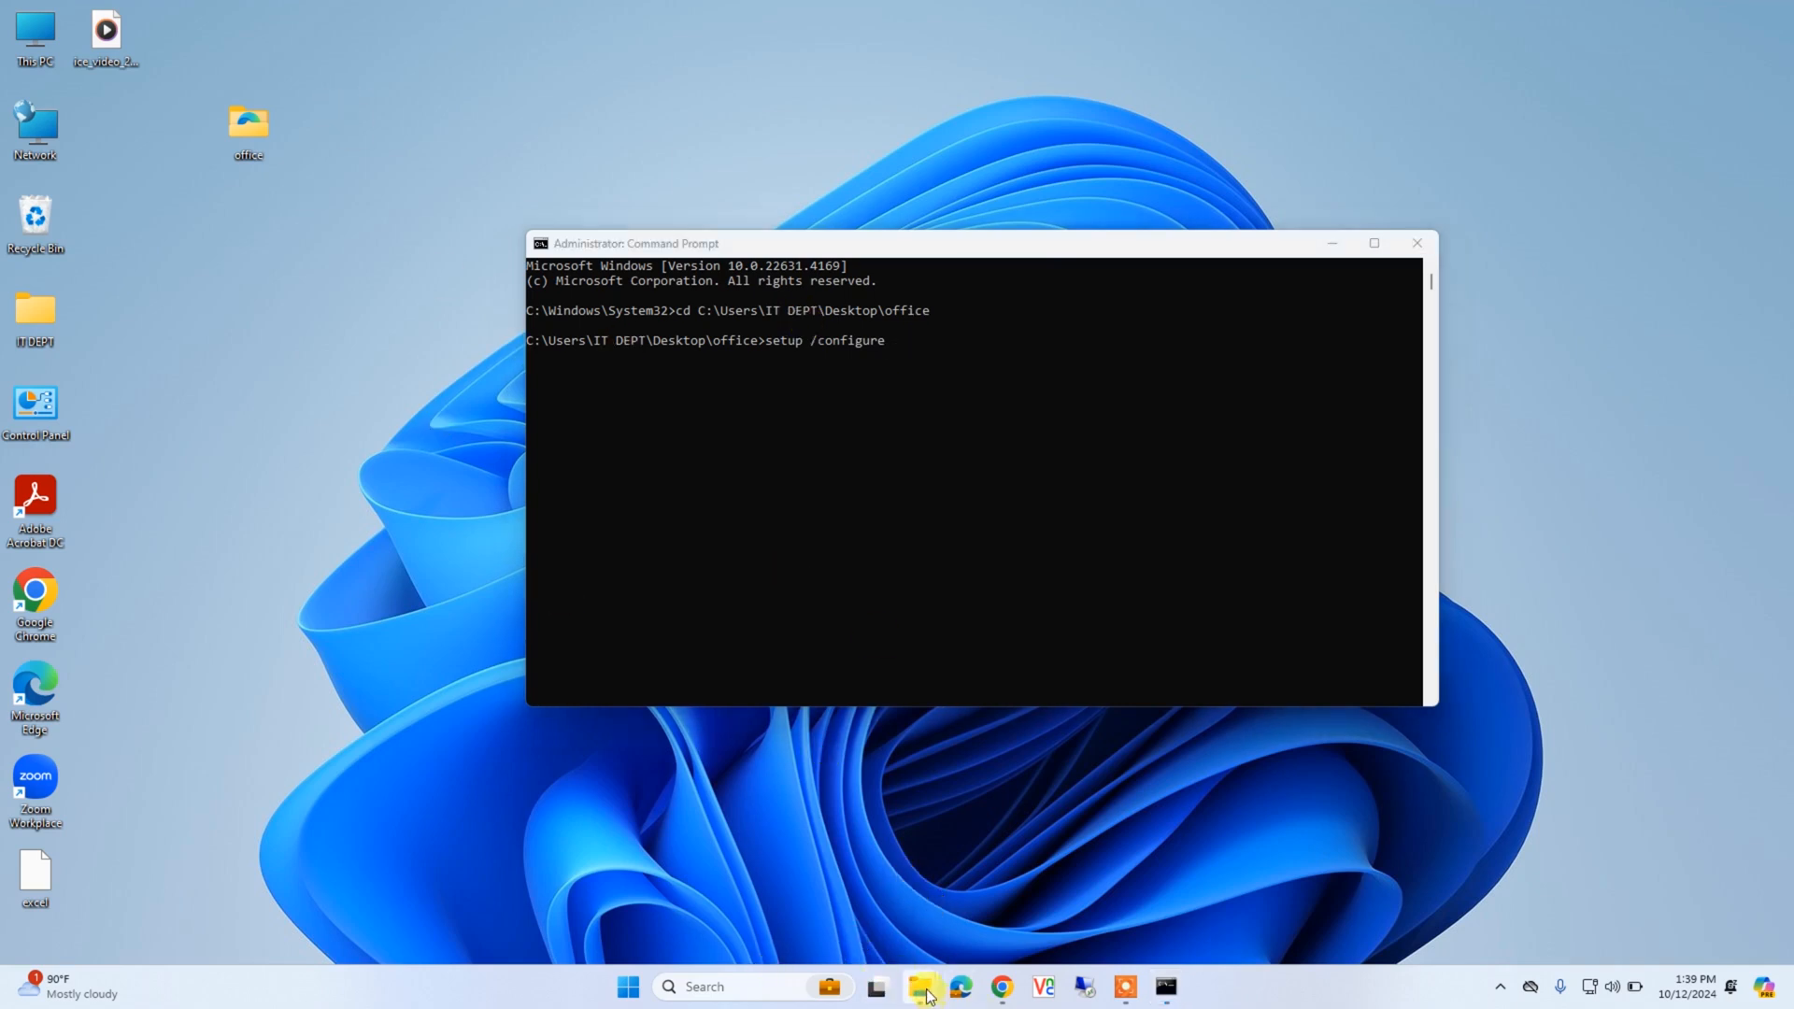
{"action": "mouse_move", "coordinate": [921, 989]}
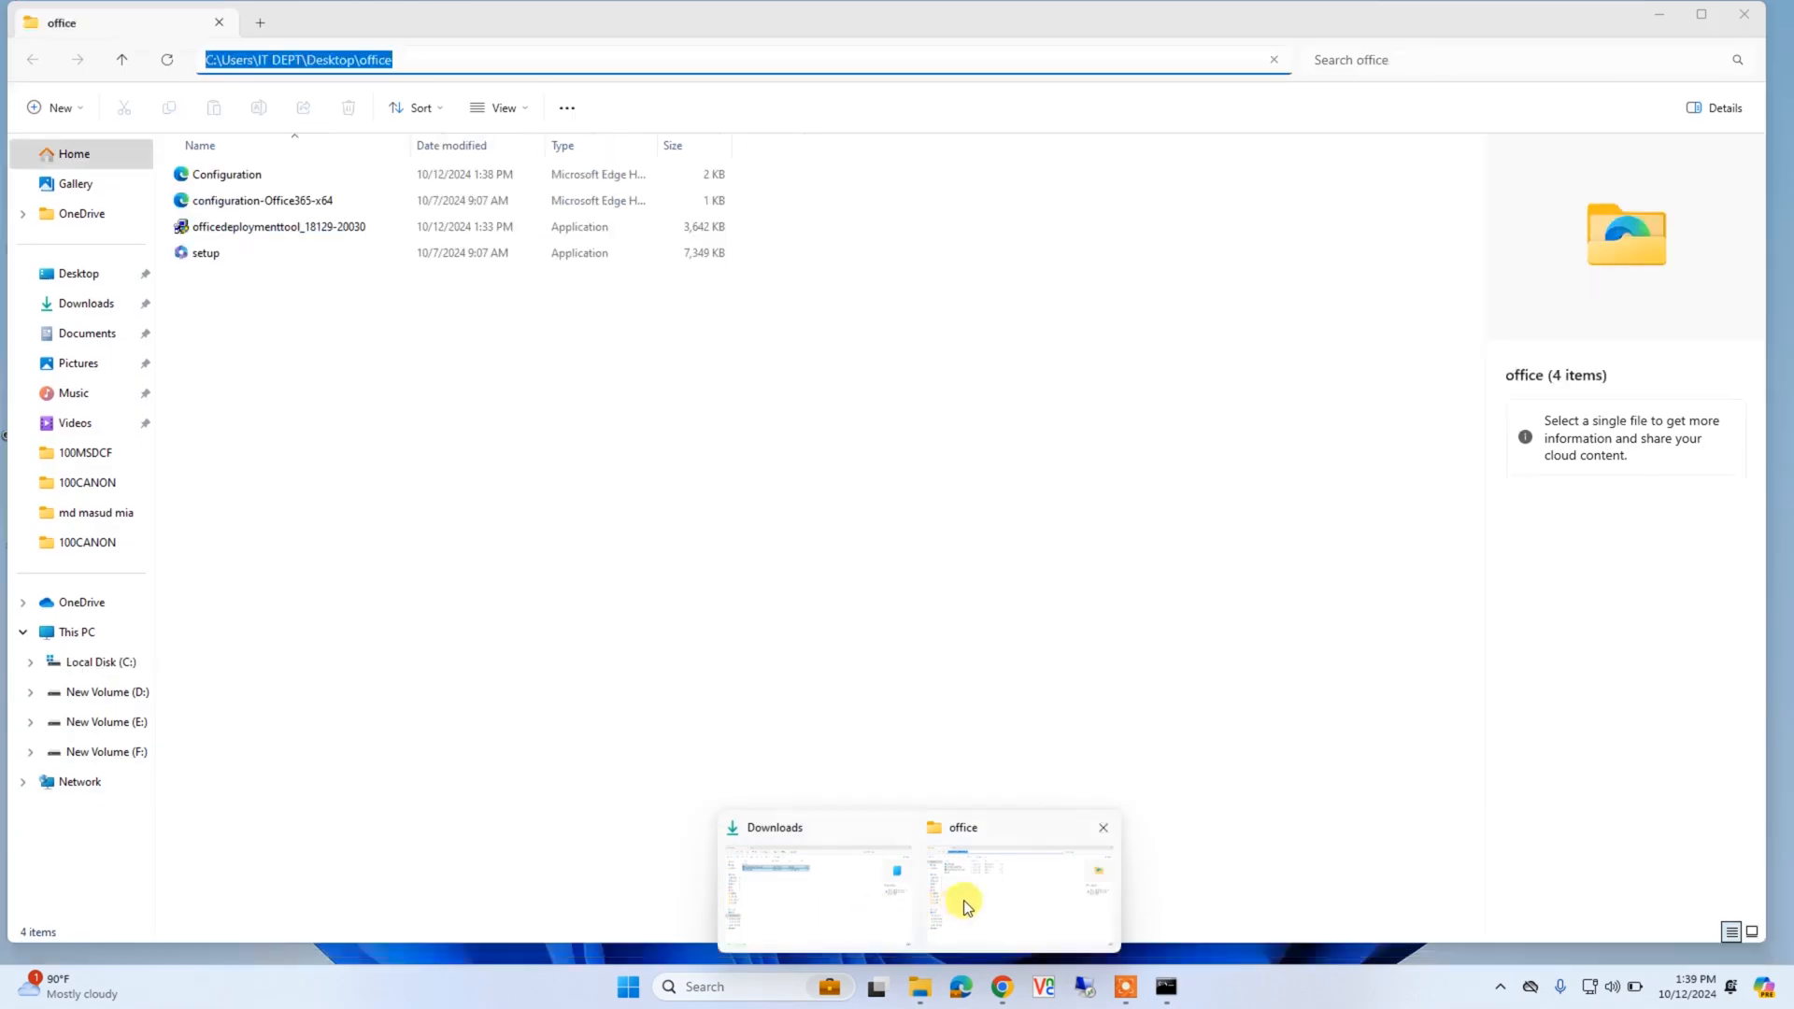
{"action": "left_click", "coordinate": [981, 900]}
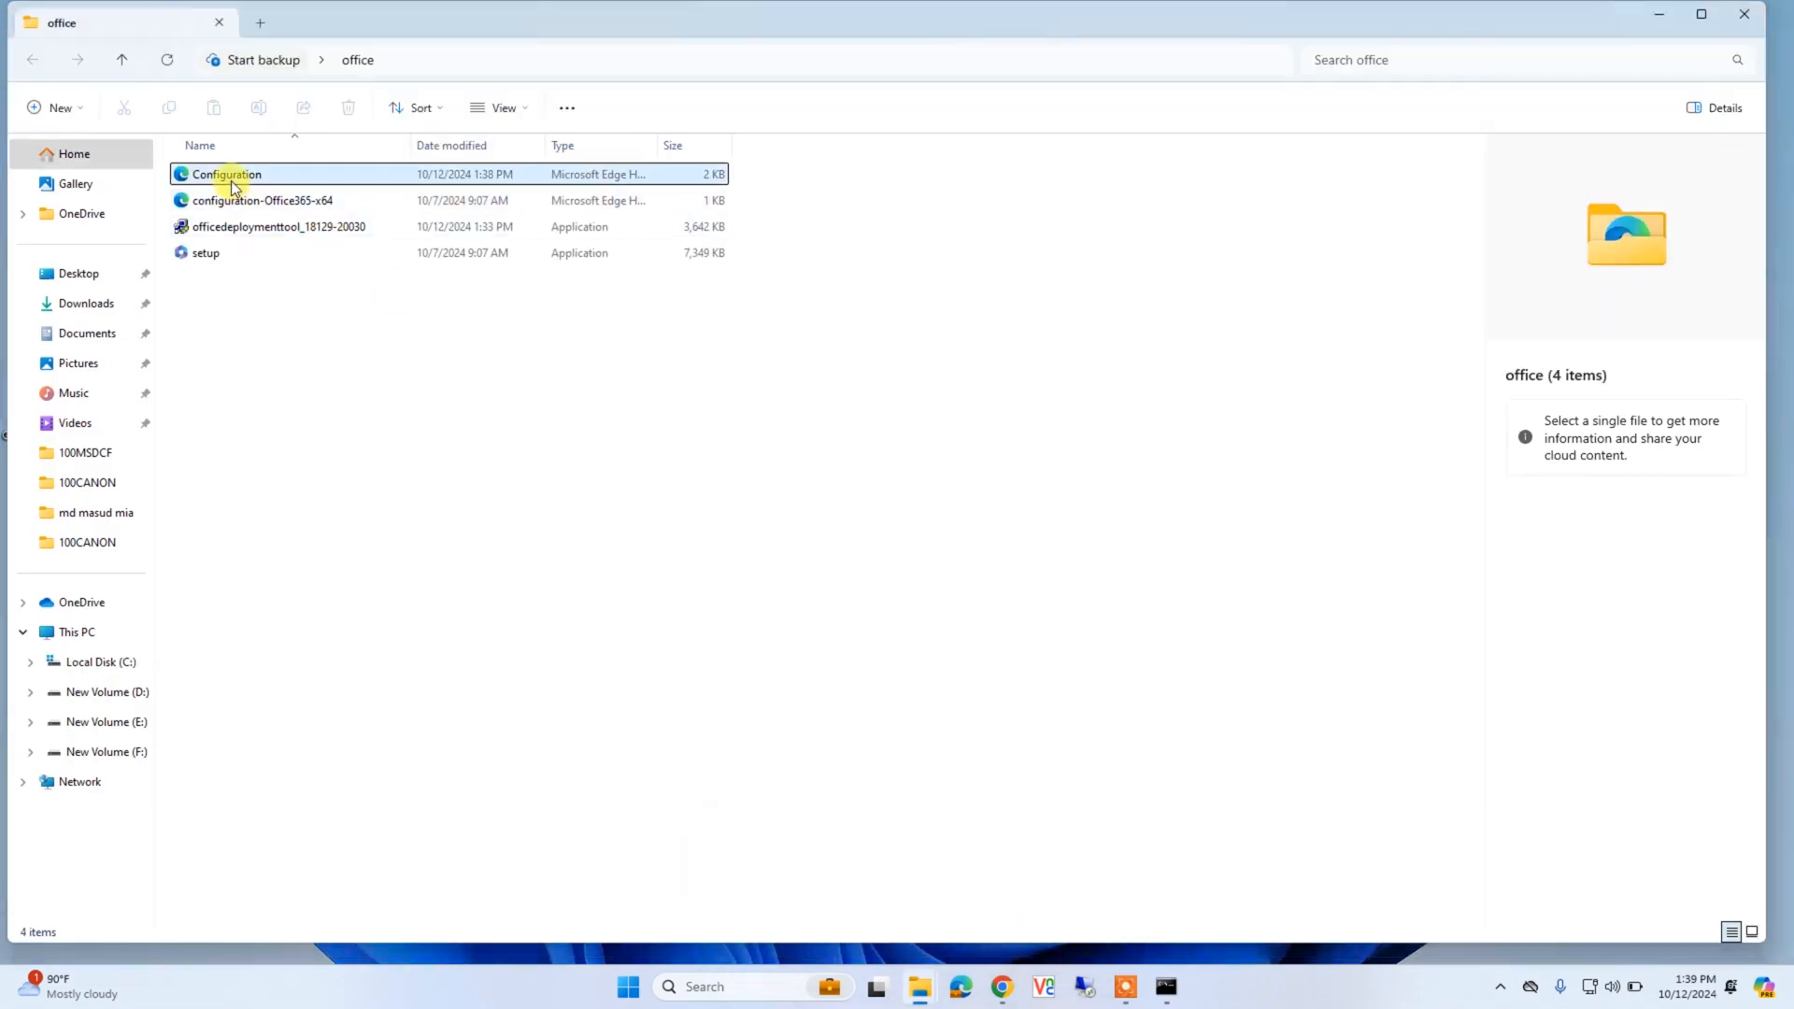
{"action": "left_click", "coordinate": [1659, 15]}
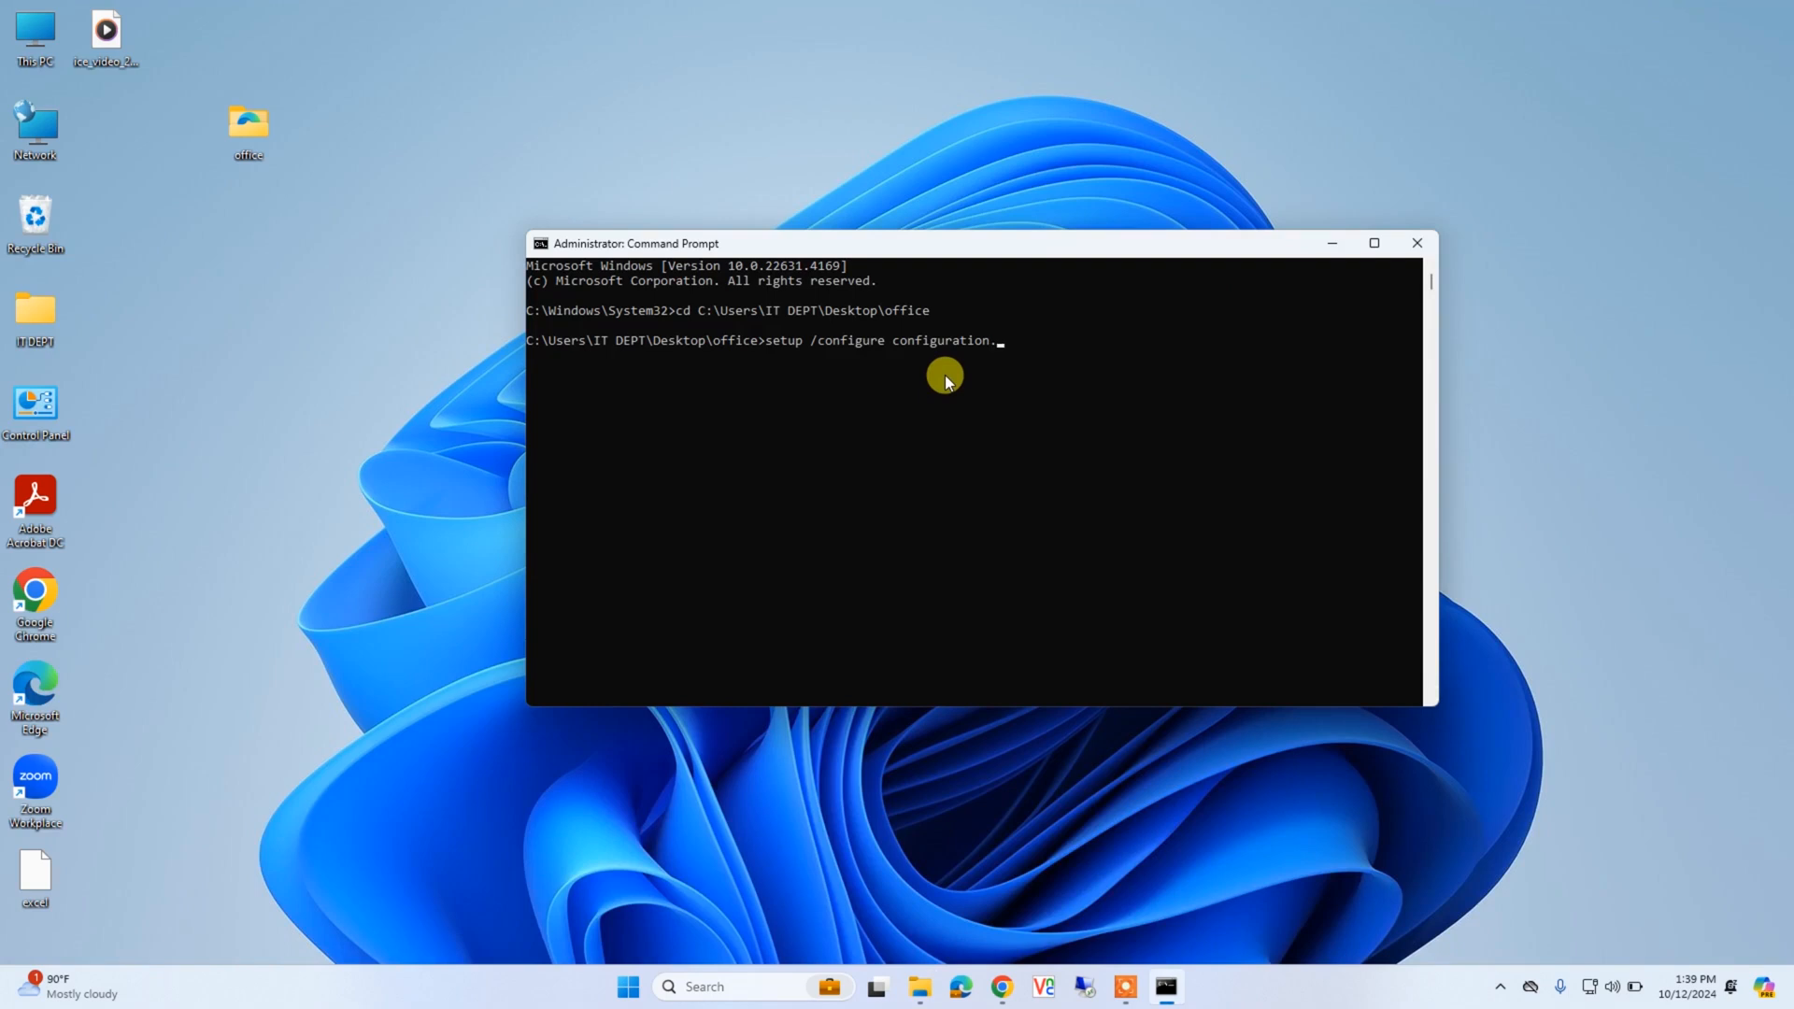
Complete the command with configuration.xml, run it to install Office, and close the installer once it finishes
{"action": "type", "text": "ml"}
{"action": "key", "text": "Return"}
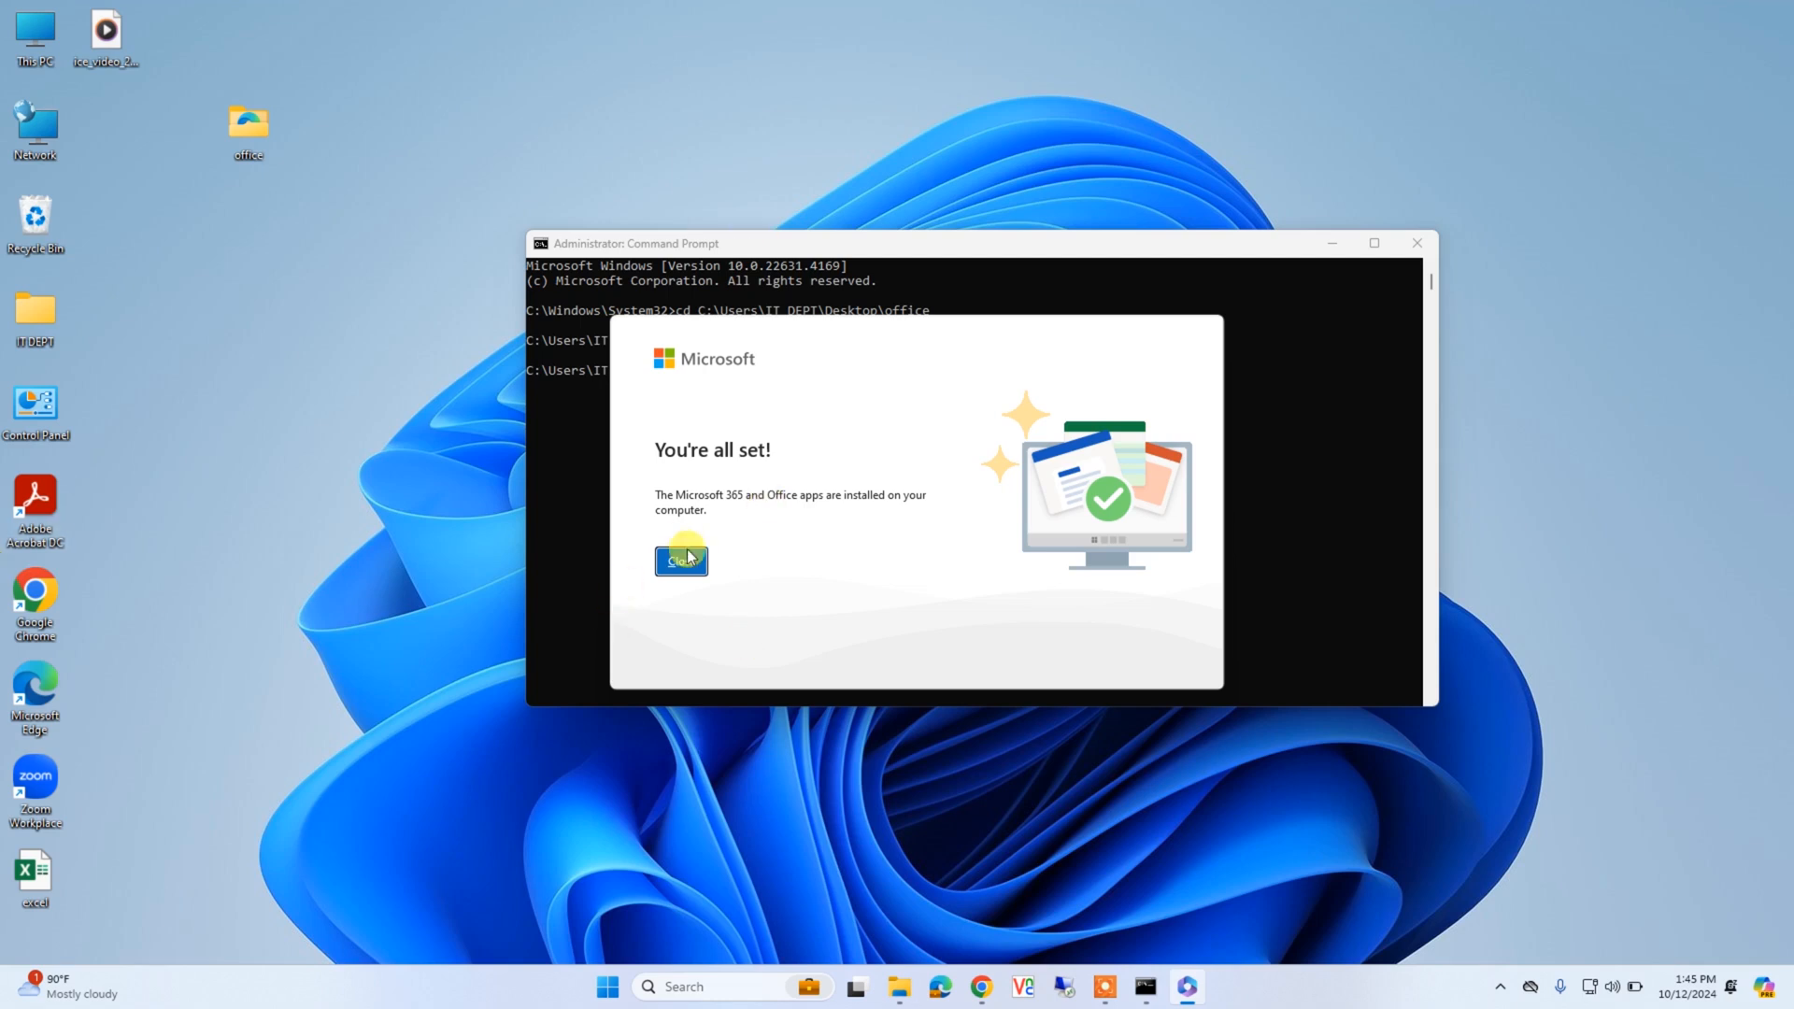
{"action": "left_click", "coordinate": [1331, 243]}
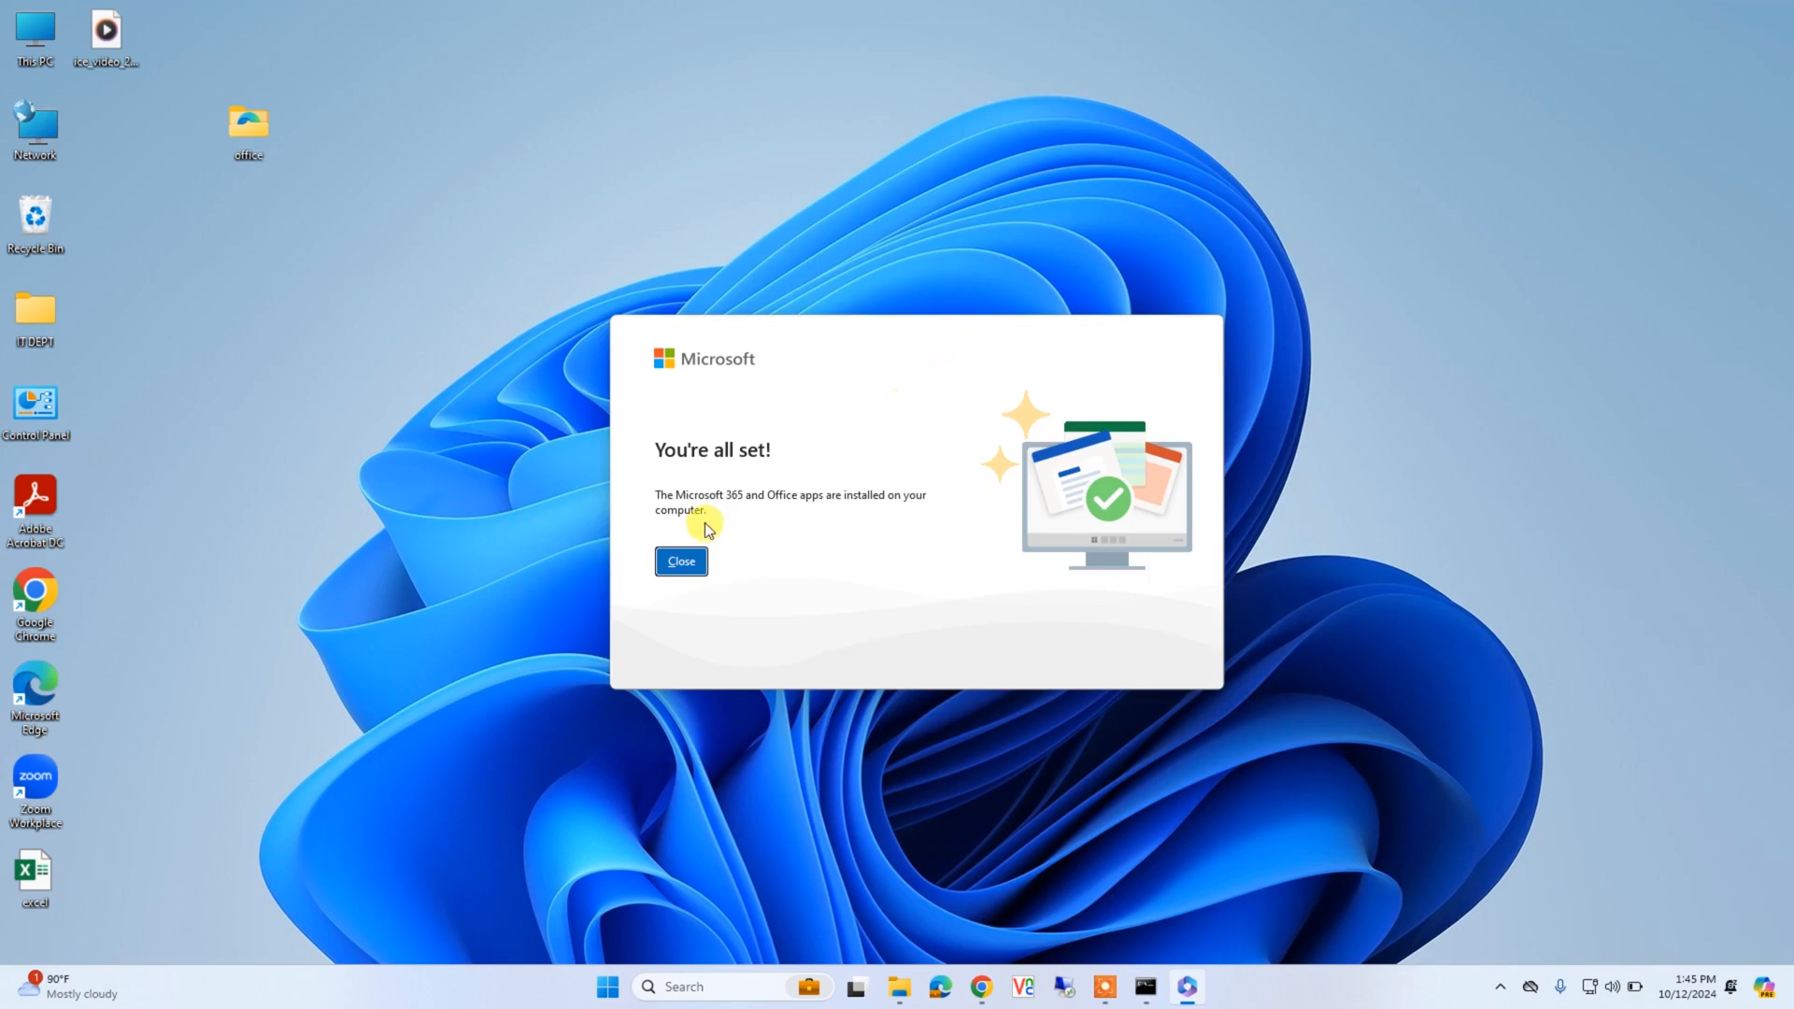
{"action": "left_click", "coordinate": [683, 563]}
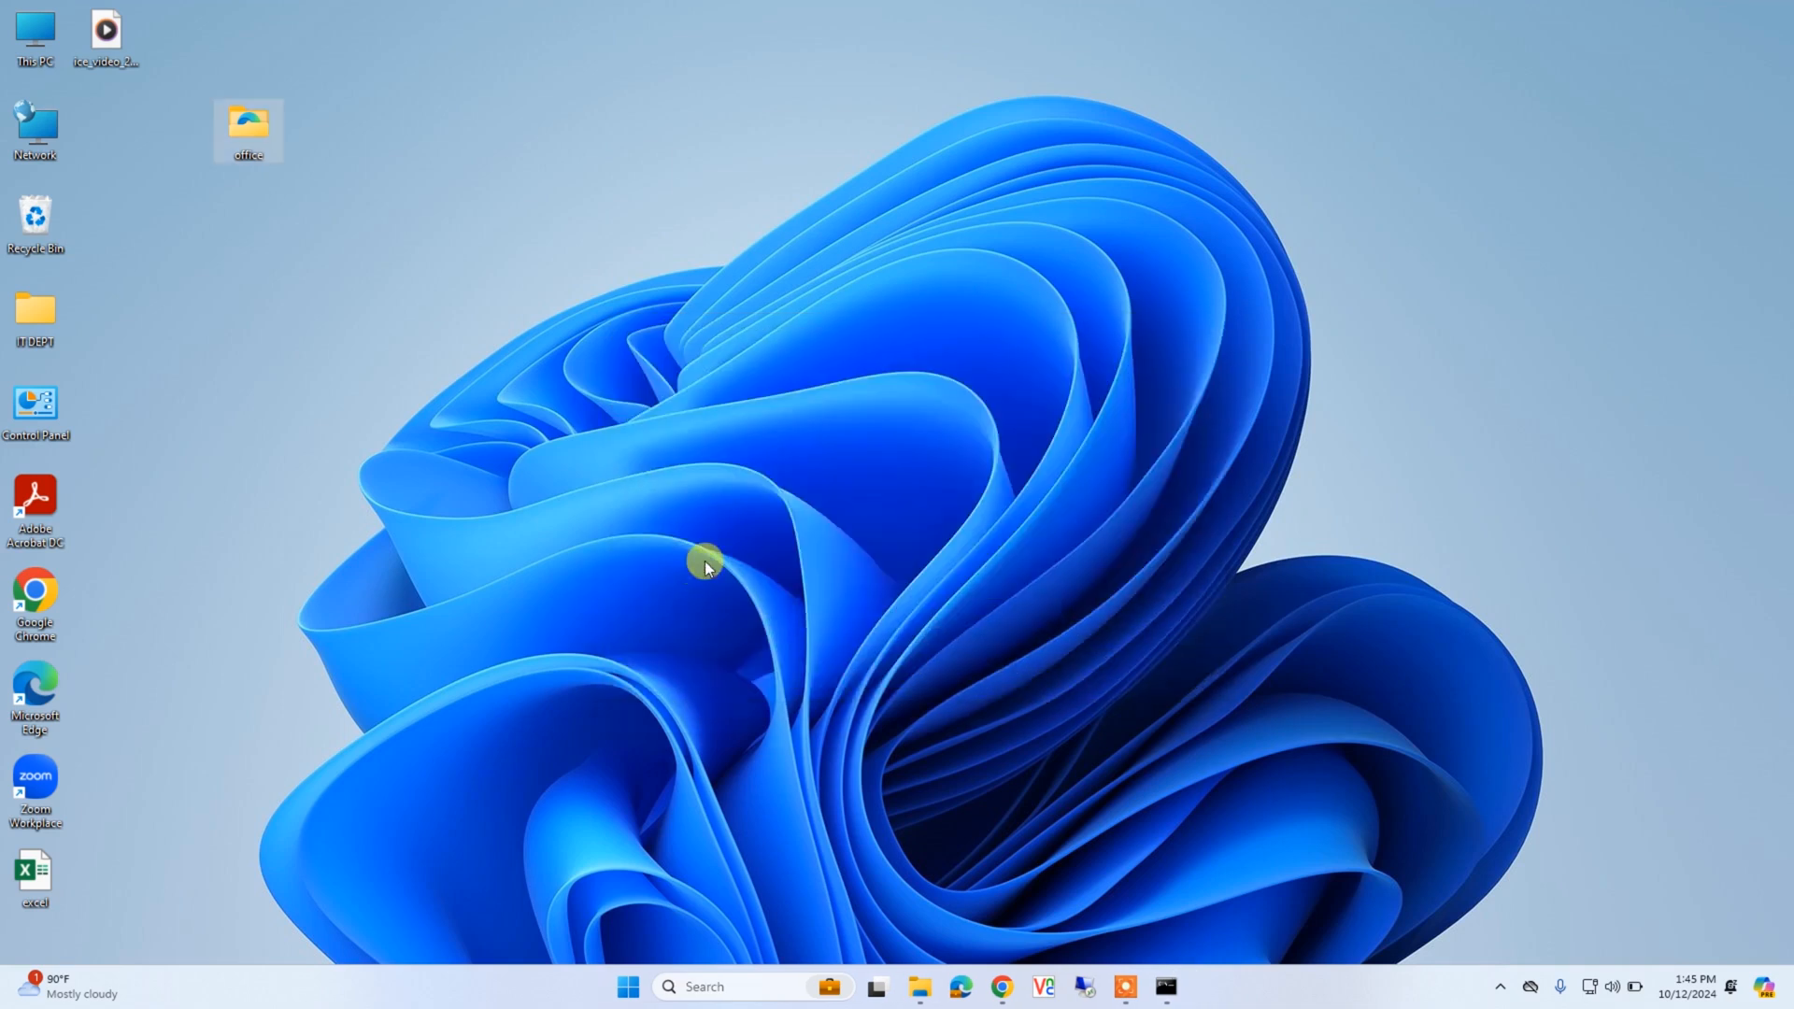
Open the excel workbook from the desktop in a maximized window, view the Office account information and accept the license agreement
{"action": "left_click", "coordinate": [37, 895]}
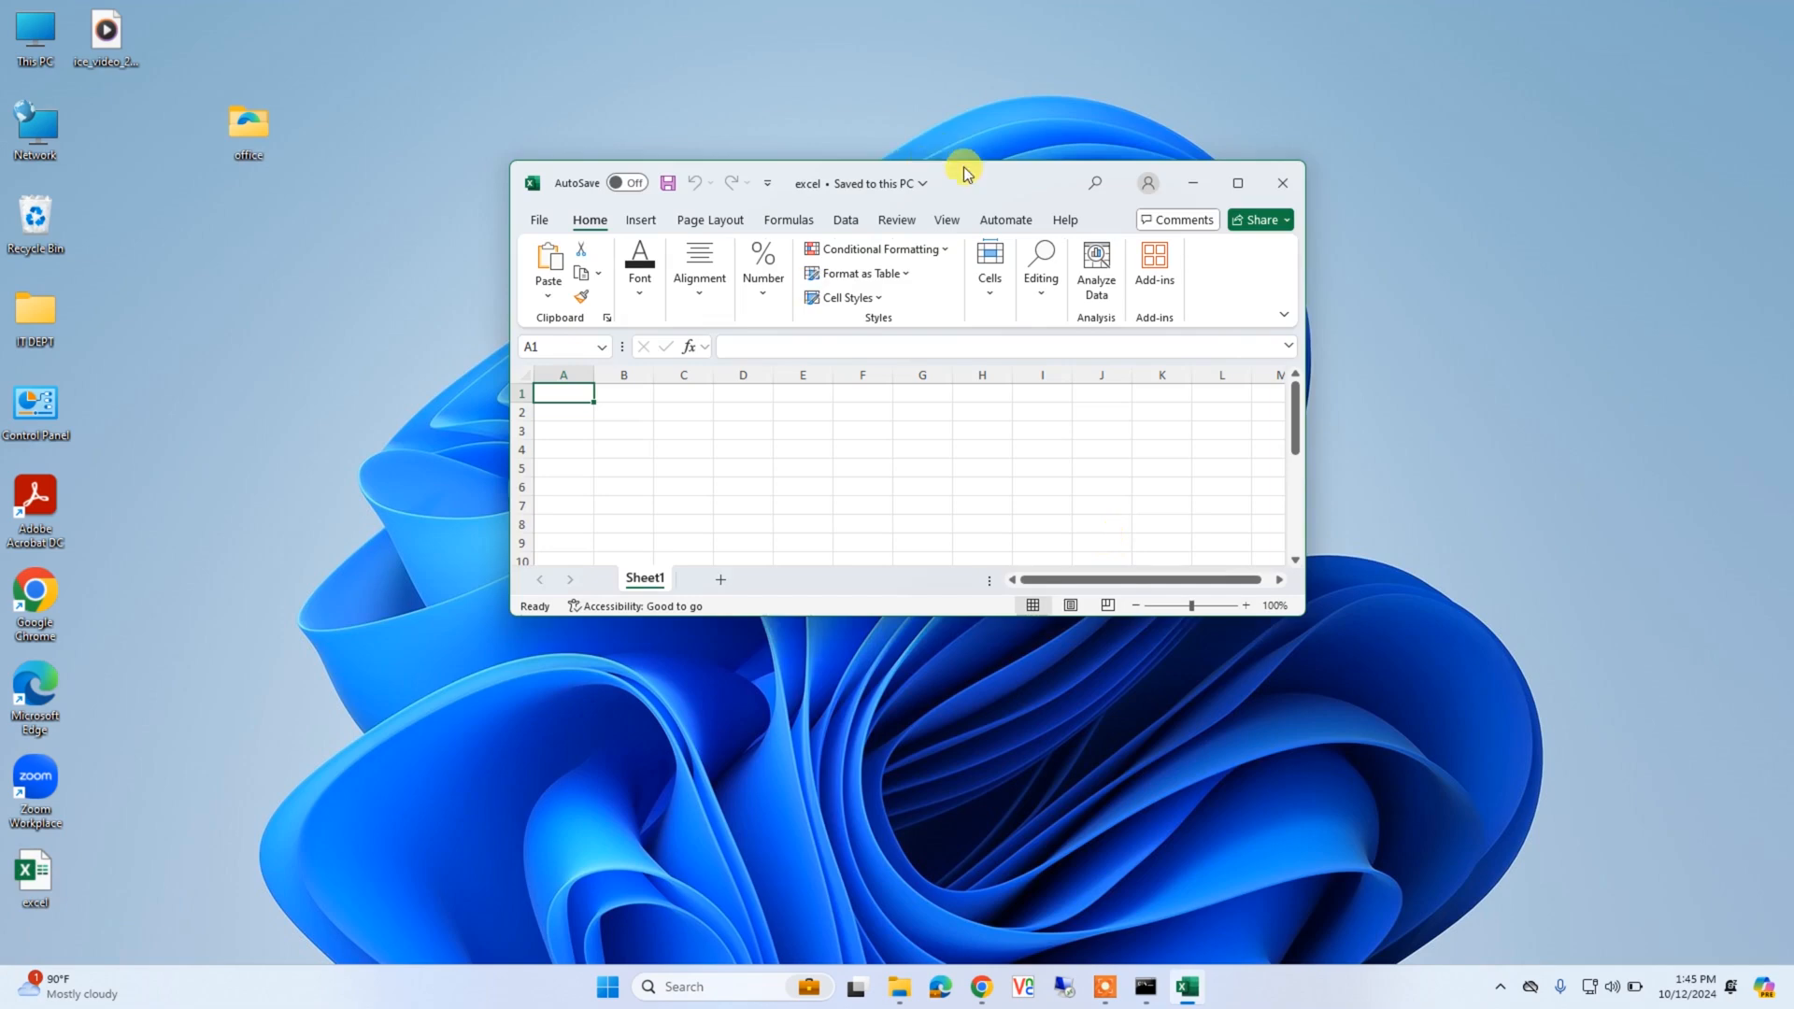
{"action": "double_click", "coordinate": [988, 168]}
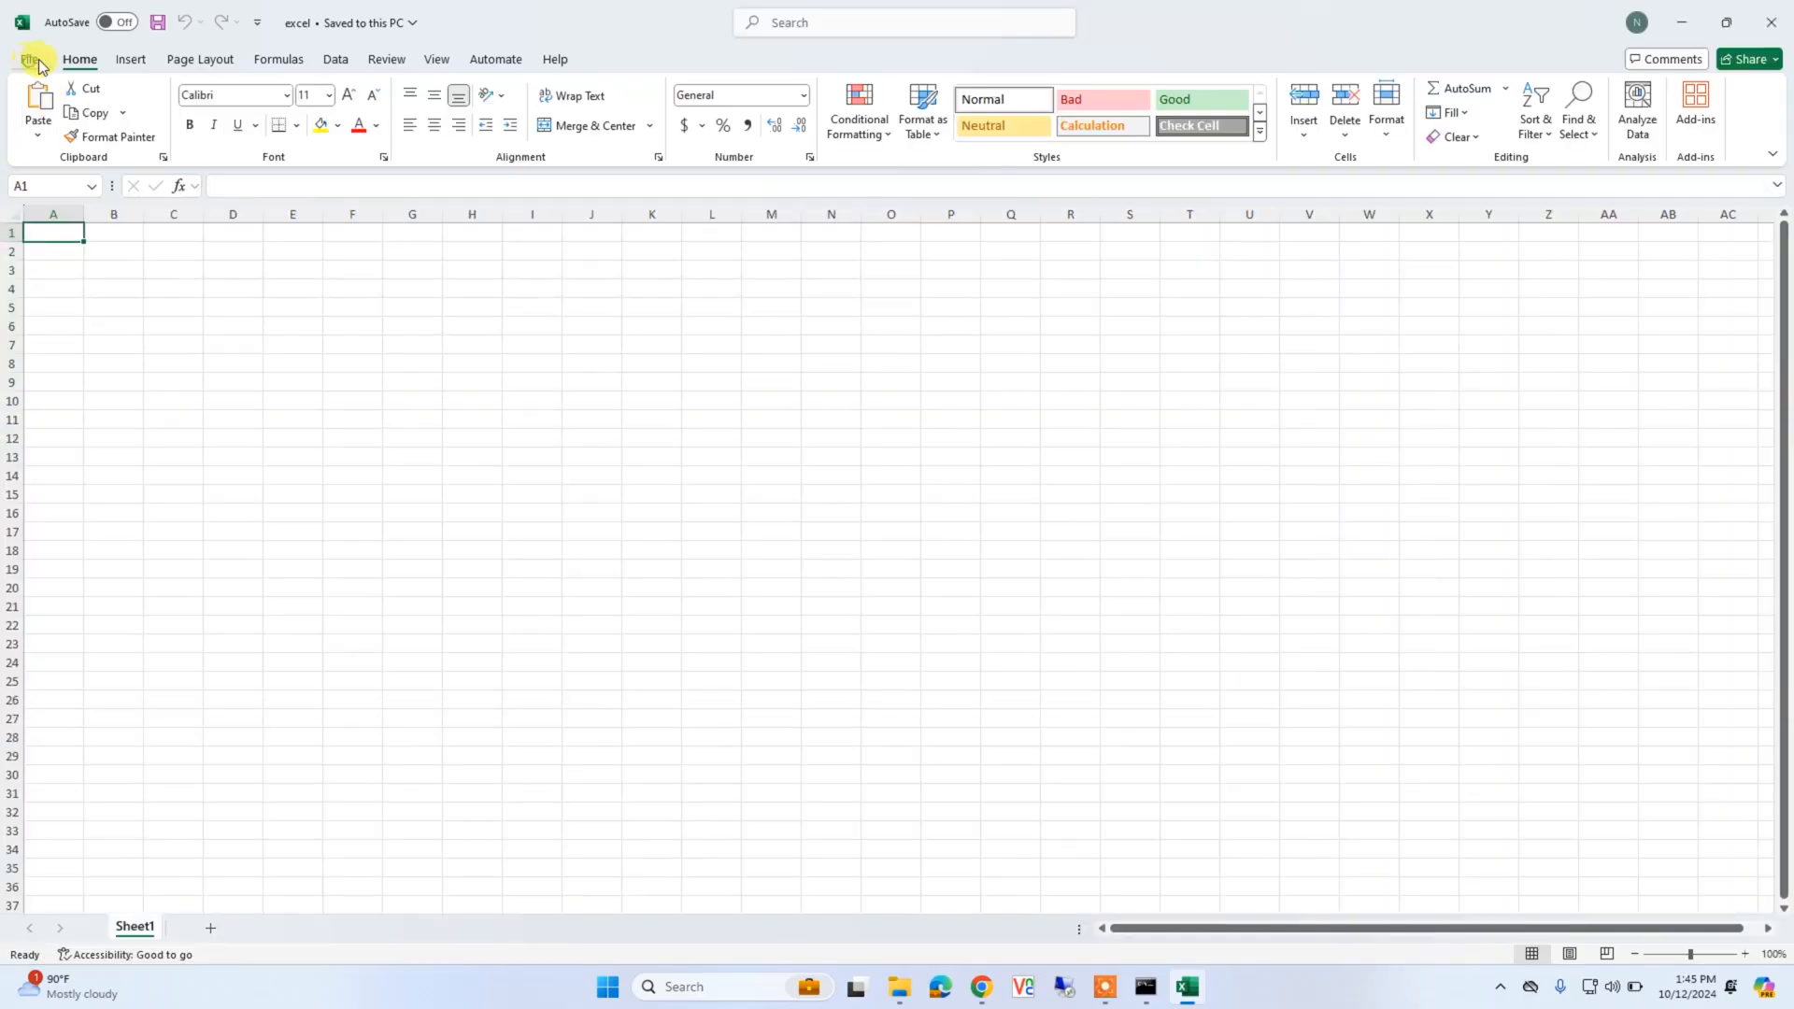
{"action": "left_click", "coordinate": [29, 61]}
{"action": "left_click", "coordinate": [47, 855]}
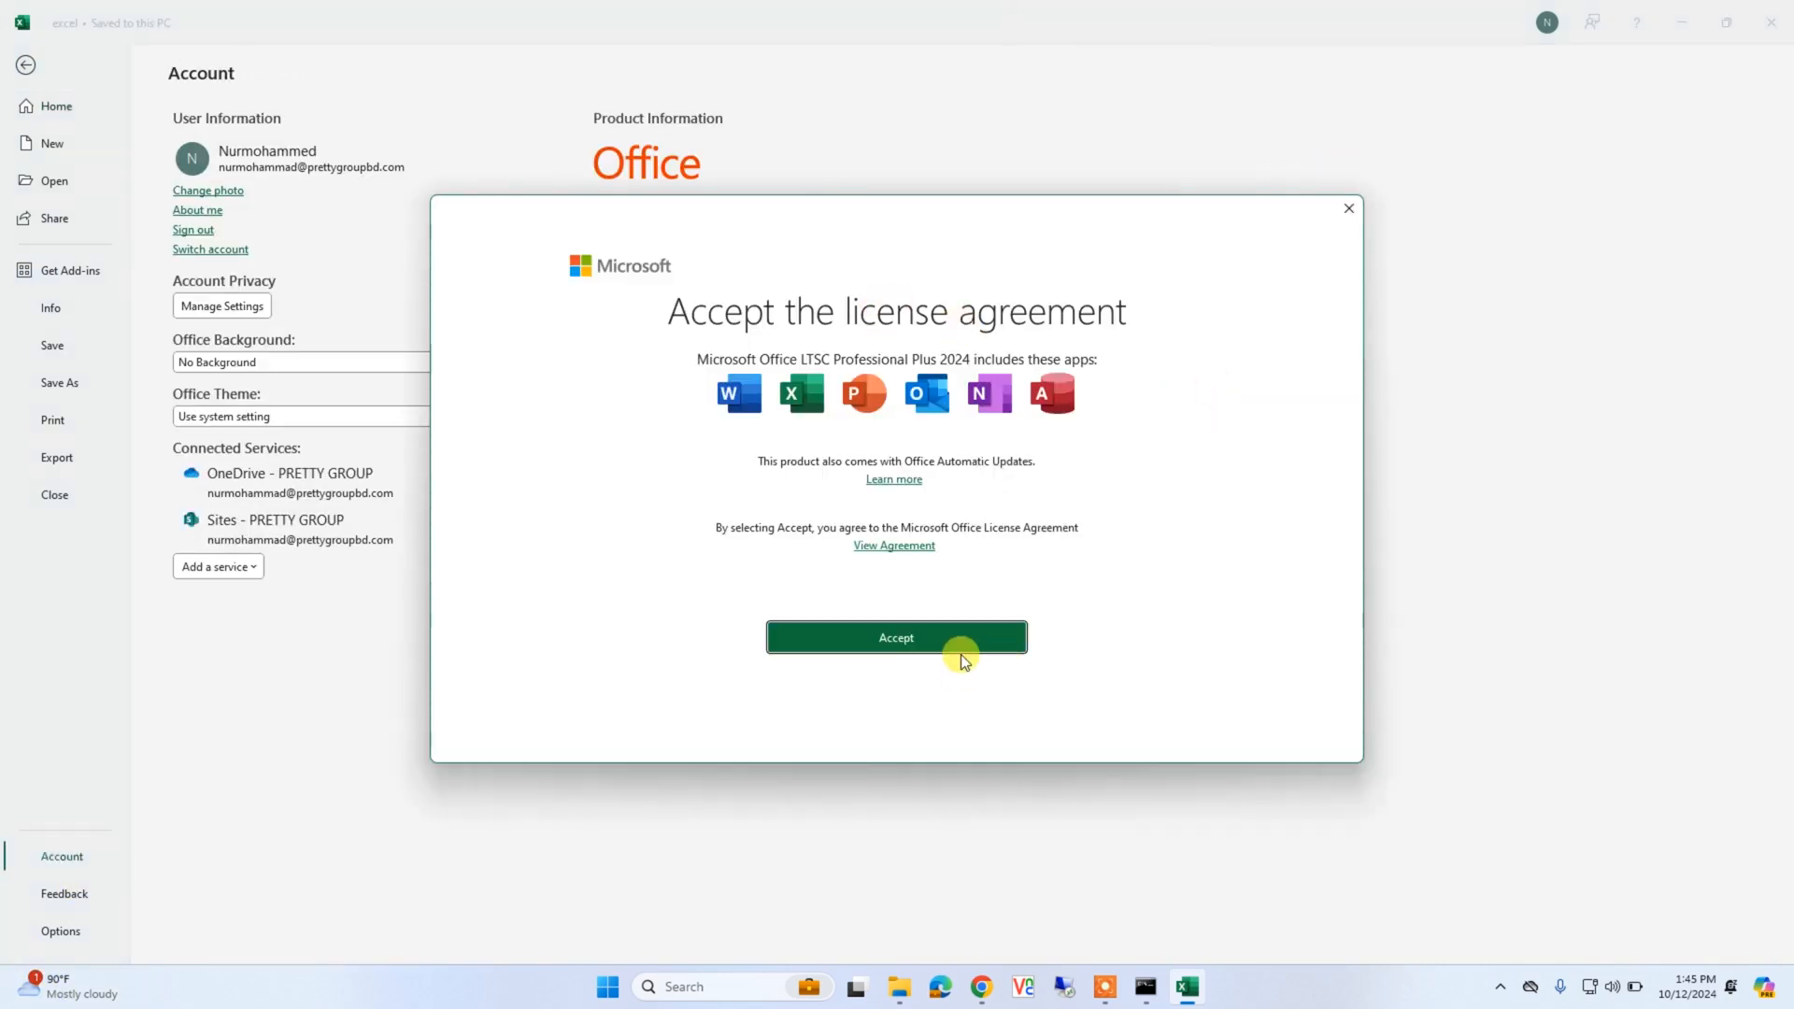
{"action": "left_click", "coordinate": [960, 654]}
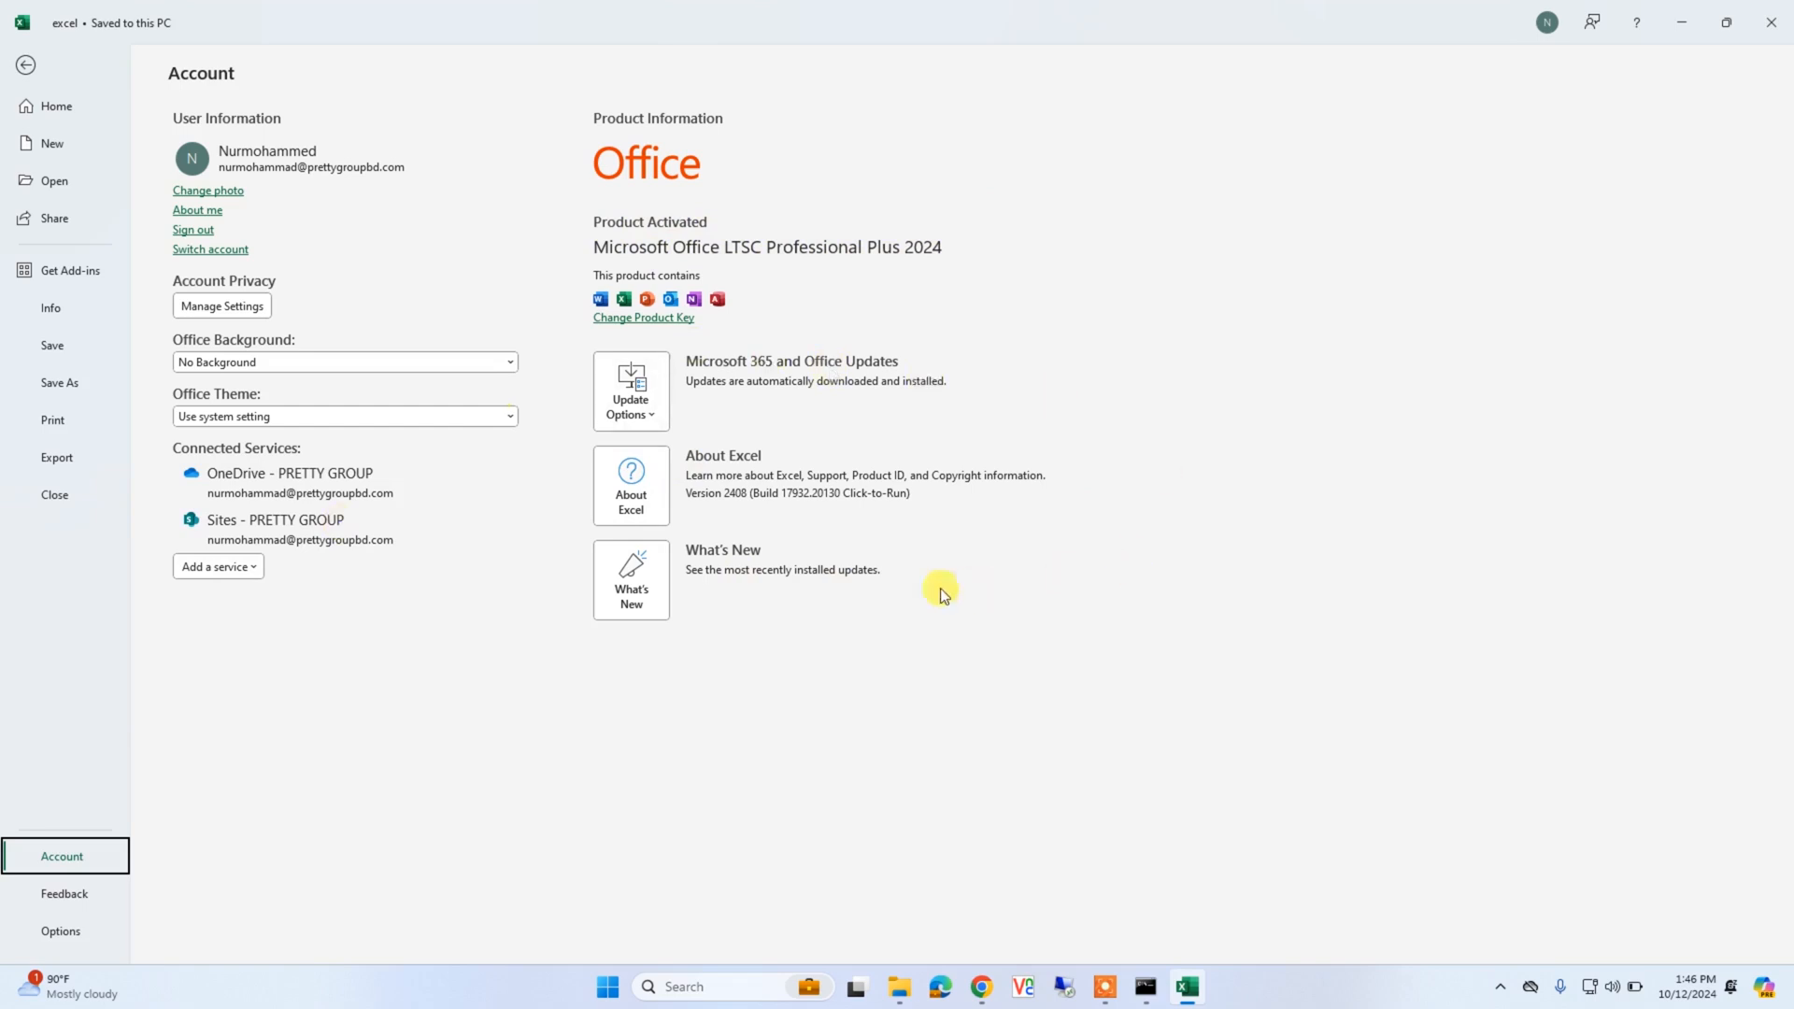
Disable automatic Office updates in the account's product information
{"action": "left_click", "coordinate": [634, 417]}
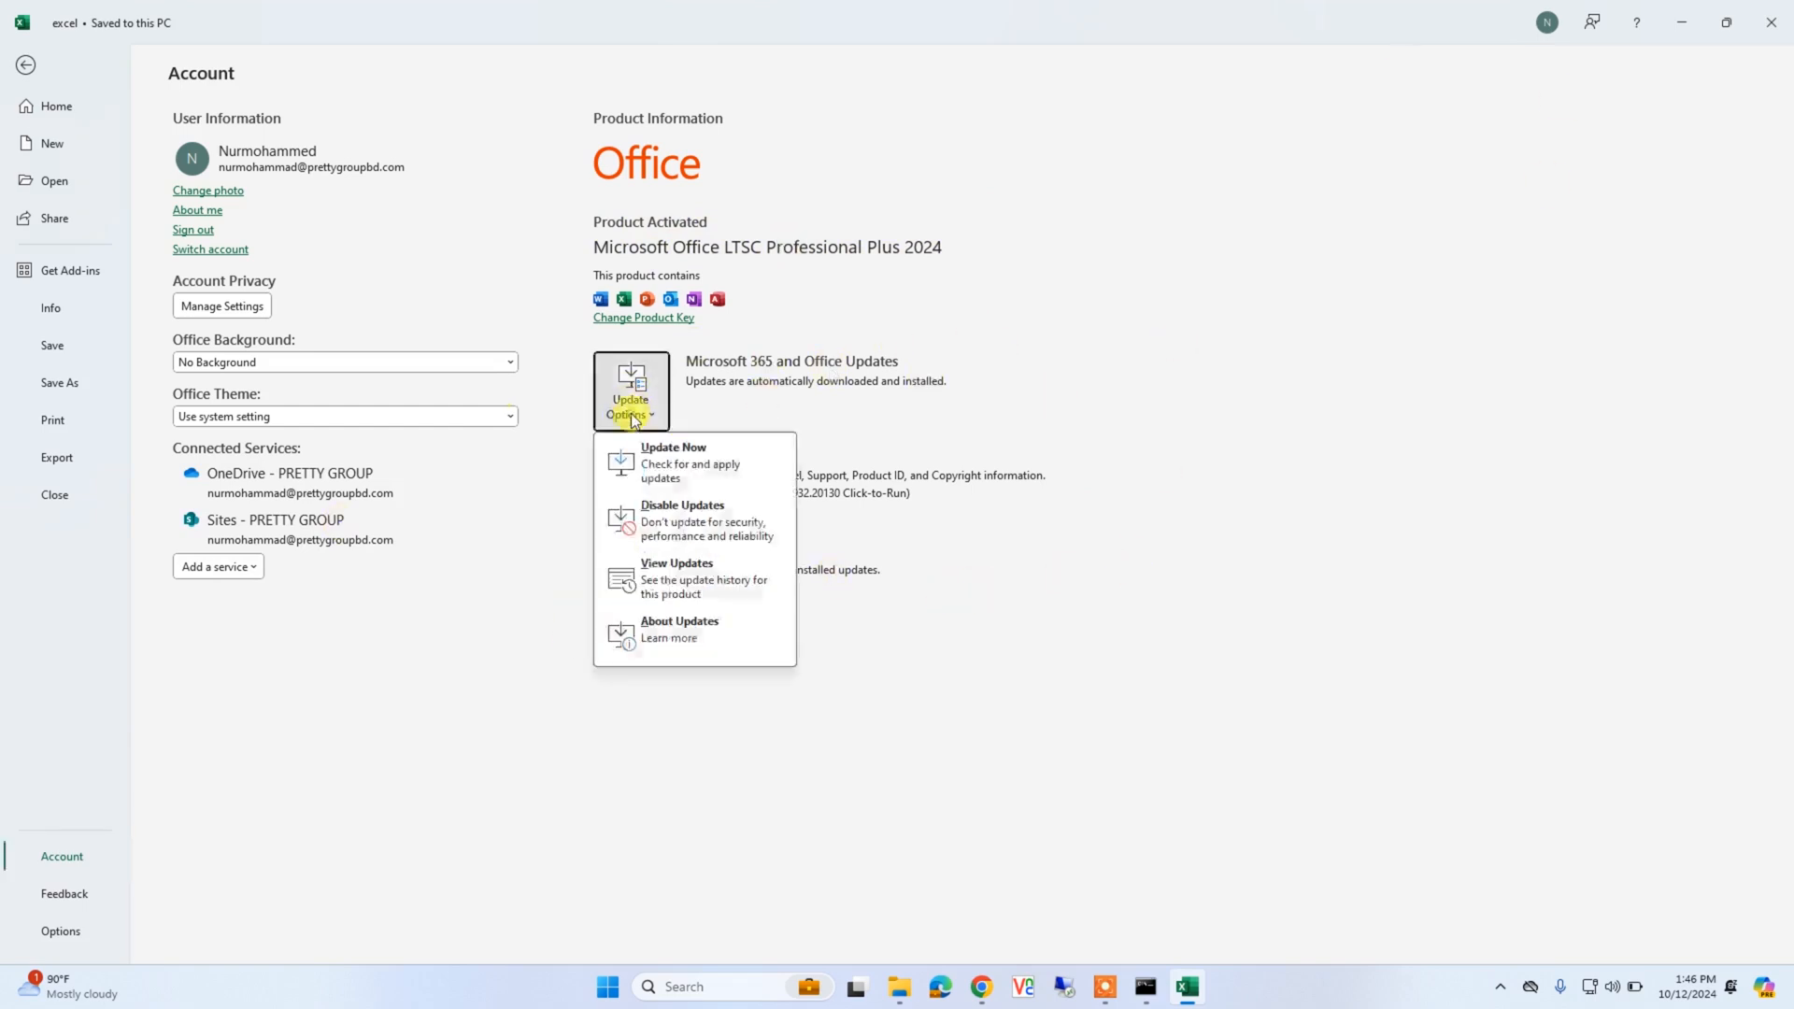
{"action": "left_click", "coordinate": [681, 521]}
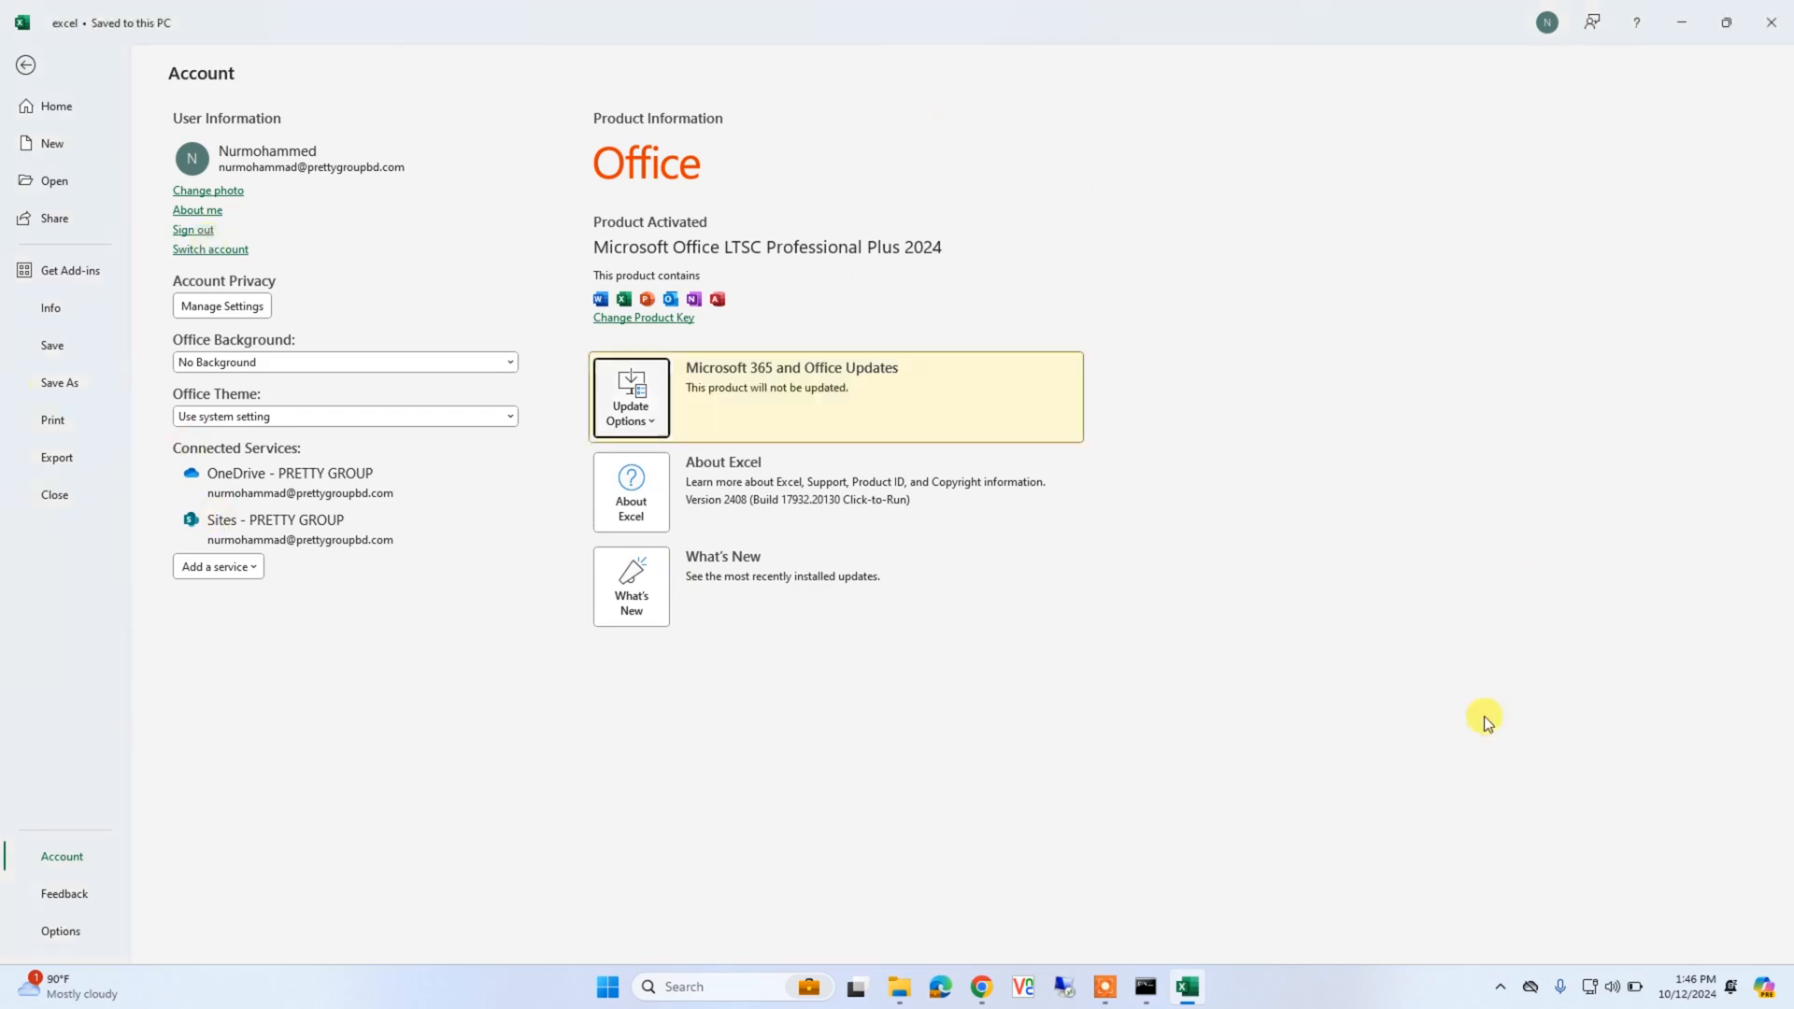
{"action": "left_click", "coordinate": [1324, 491]}
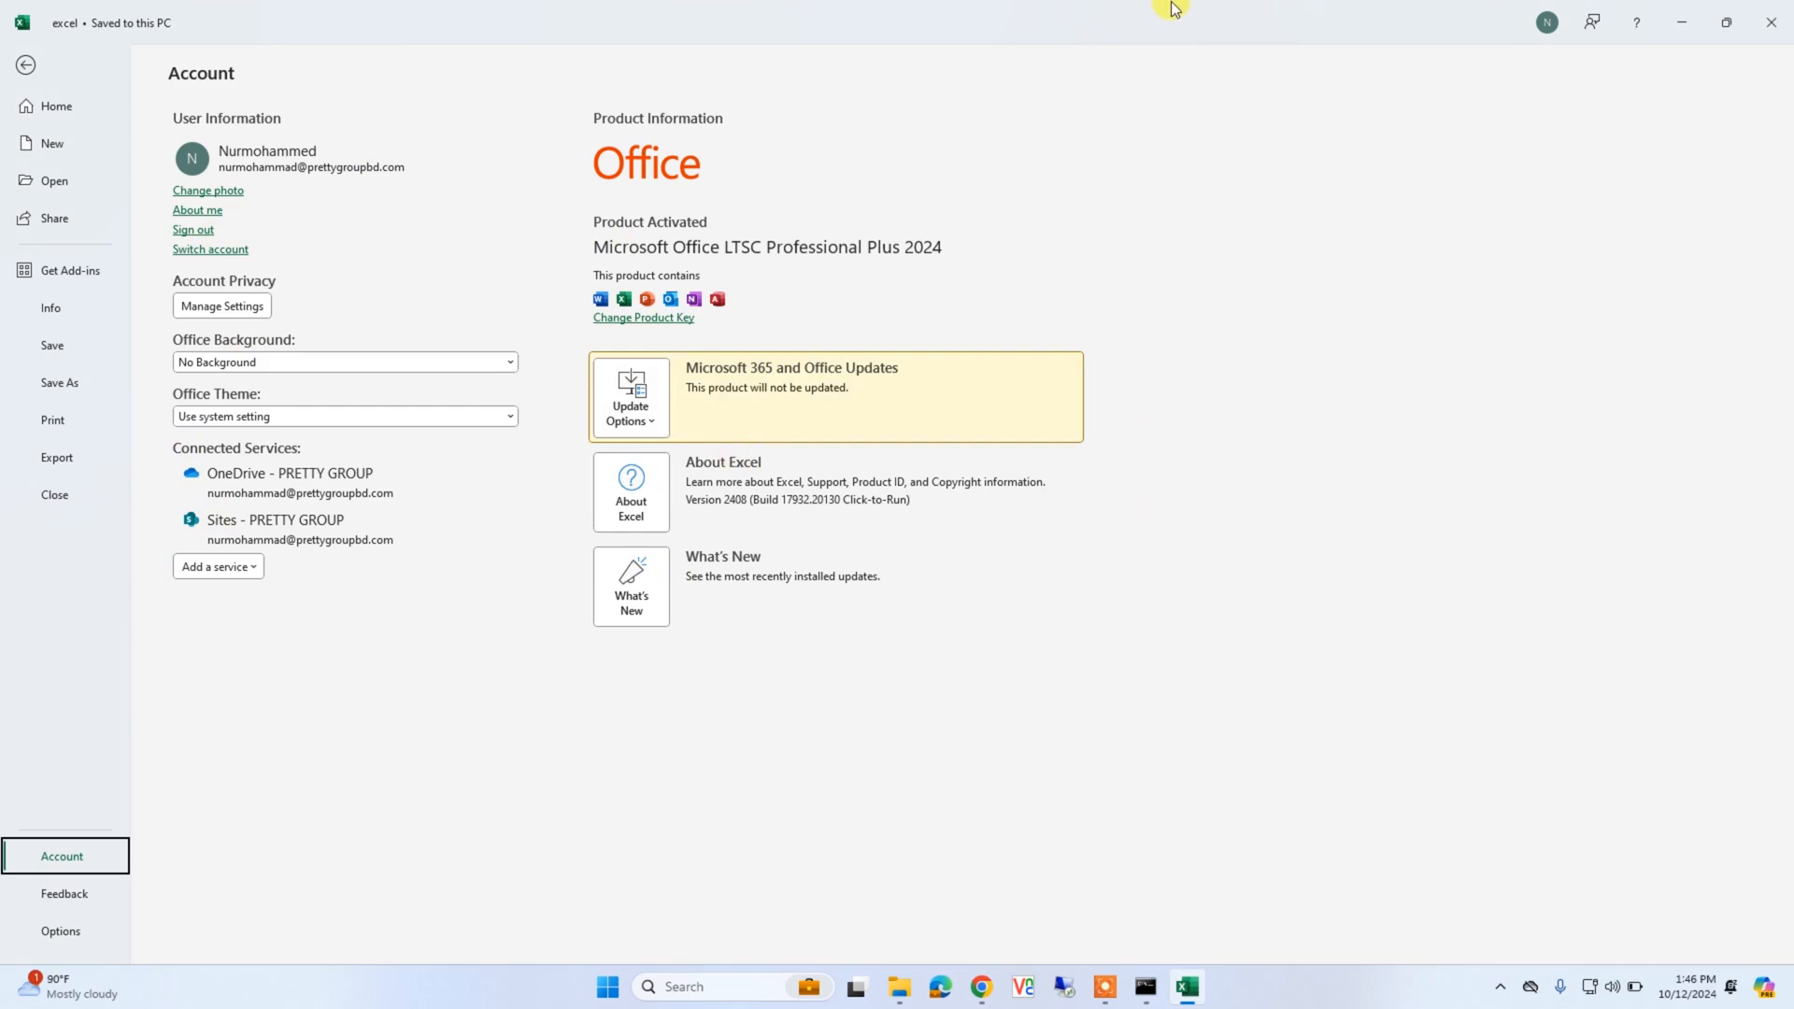